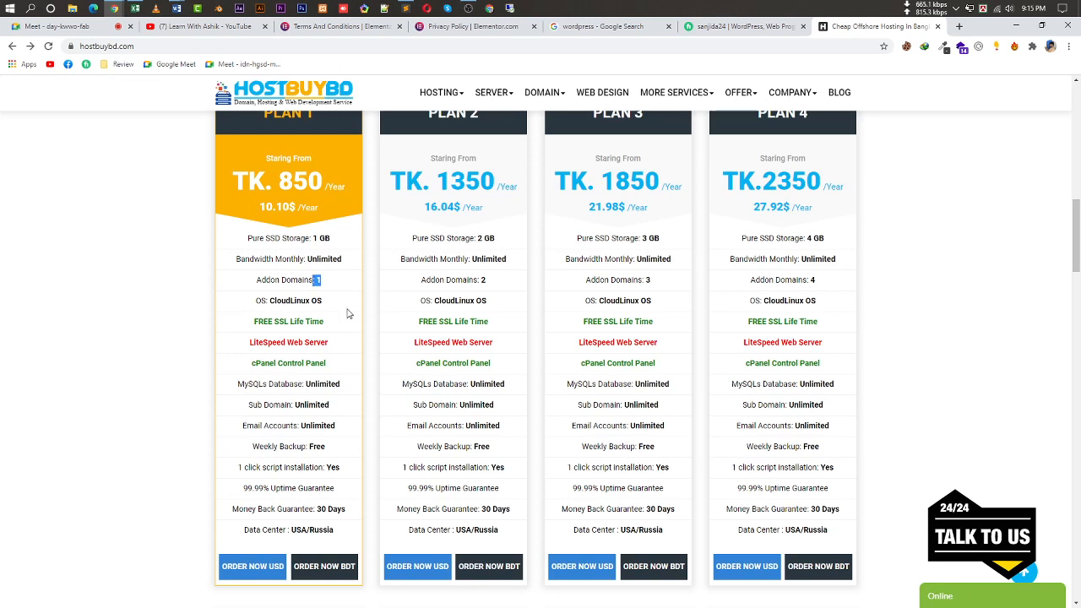
Step: Highlight Plan 1's FREE SSL Life Time and LiteSpeed Web Server lines, checking the site's security details
{"action": "left_click_drag", "start_coordinate": [328, 328], "coordinate": [267, 326]}
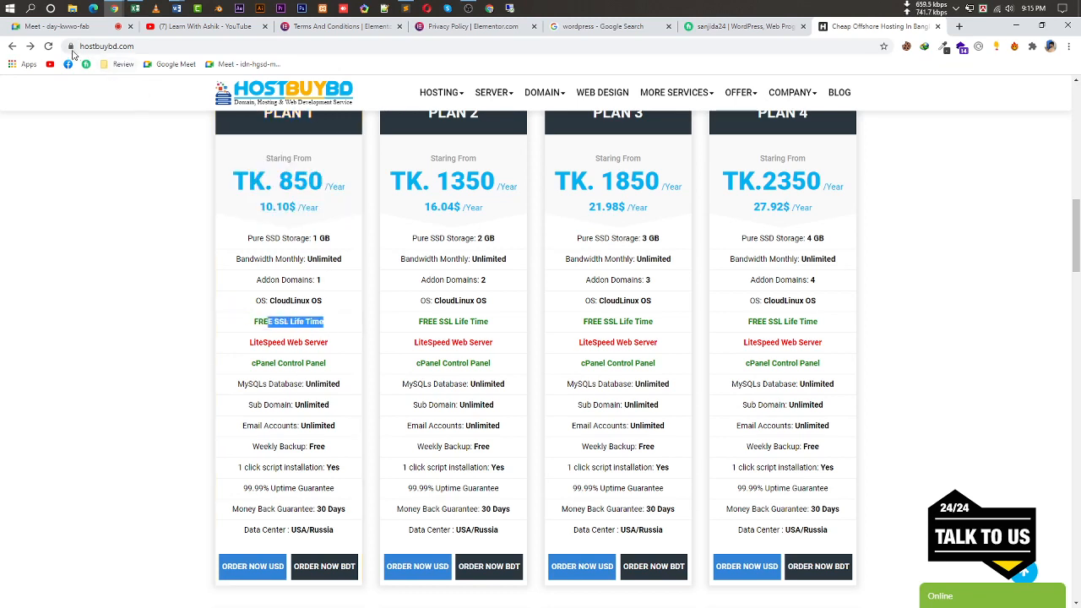
{"action": "left_click", "coordinate": [71, 46]}
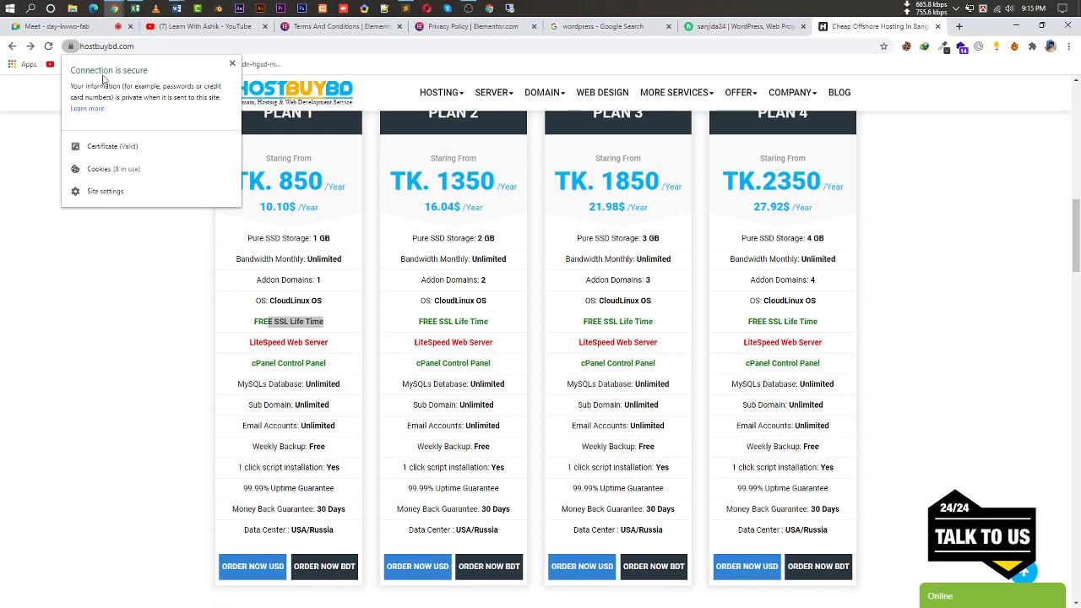
{"action": "left_click", "coordinate": [199, 393]}
{"action": "left_click_drag", "start_coordinate": [331, 348], "coordinate": [229, 346]}
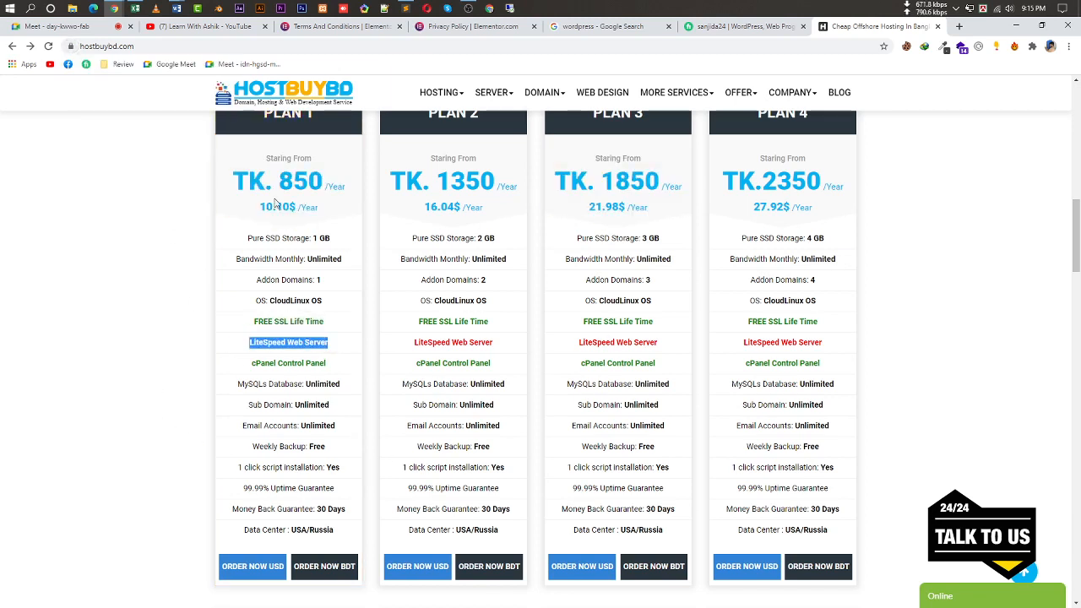
{"action": "triple_click", "coordinate": [300, 345]}
{"action": "left_click", "coordinate": [303, 347]}
Step: Highlight Plan 1's cPanel Control Panel, Sub Domain: Unlimited and Email Accounts: Unlimited lines
{"action": "left_click_drag", "start_coordinate": [331, 371], "coordinate": [238, 372]}
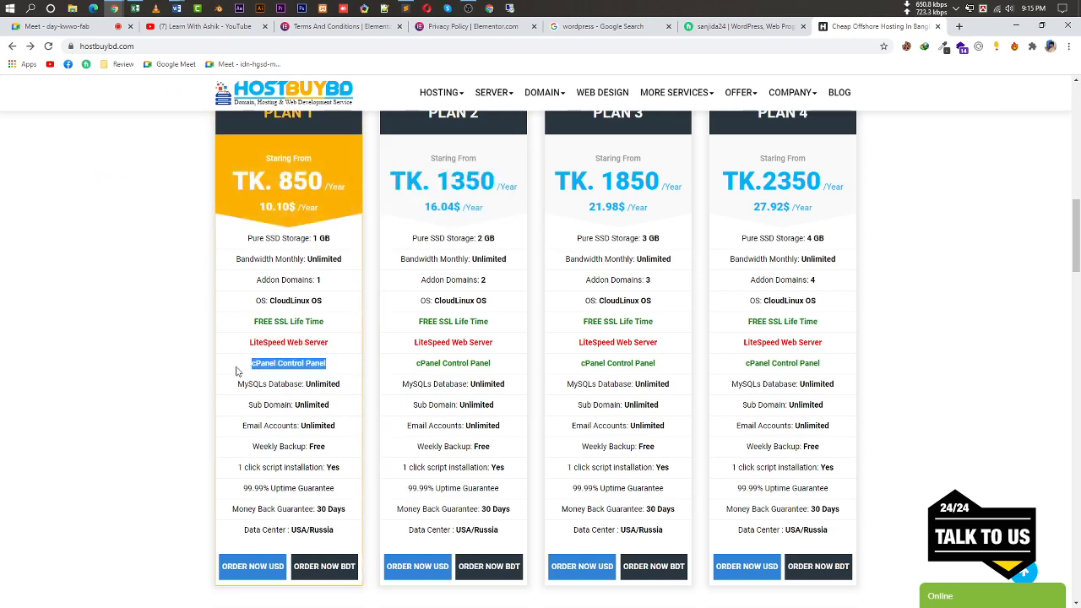
{"action": "triple_click", "coordinate": [304, 363]}
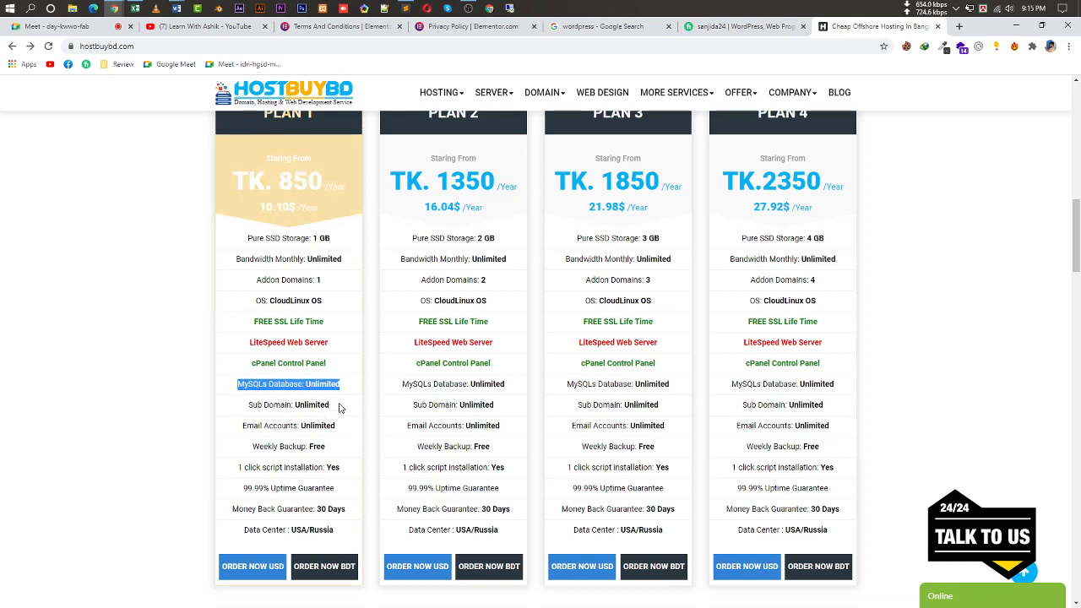
{"action": "left_click_drag", "start_coordinate": [335, 407], "coordinate": [230, 405]}
{"action": "left_click_drag", "start_coordinate": [344, 425], "coordinate": [212, 421]}
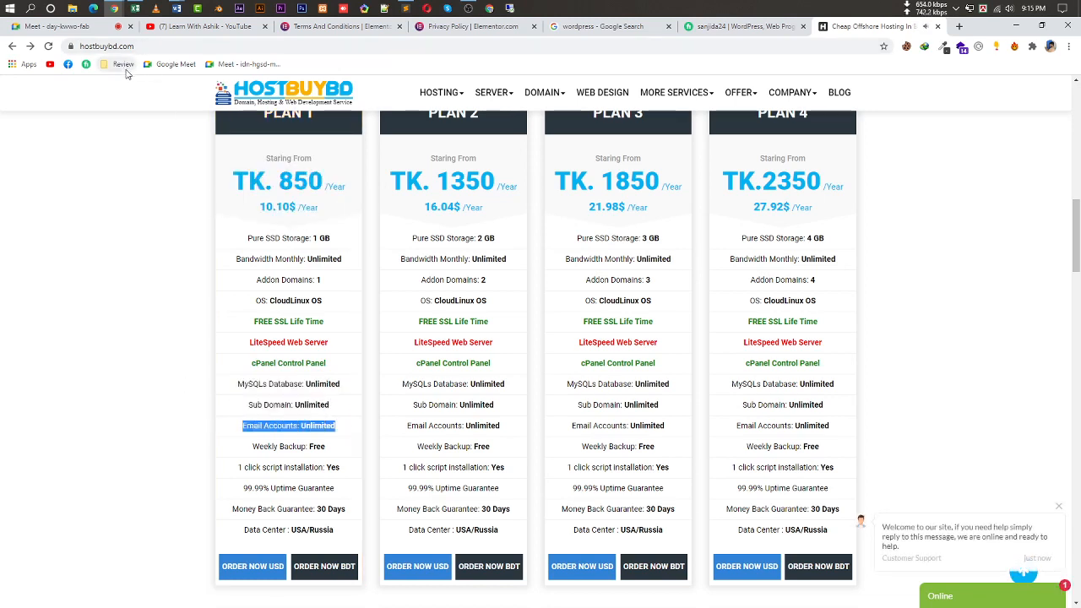
Step: View the page footer, then highlight Plan 1's Weekly Backup and 1 click script installation lines
{"action": "key", "text": "End"}
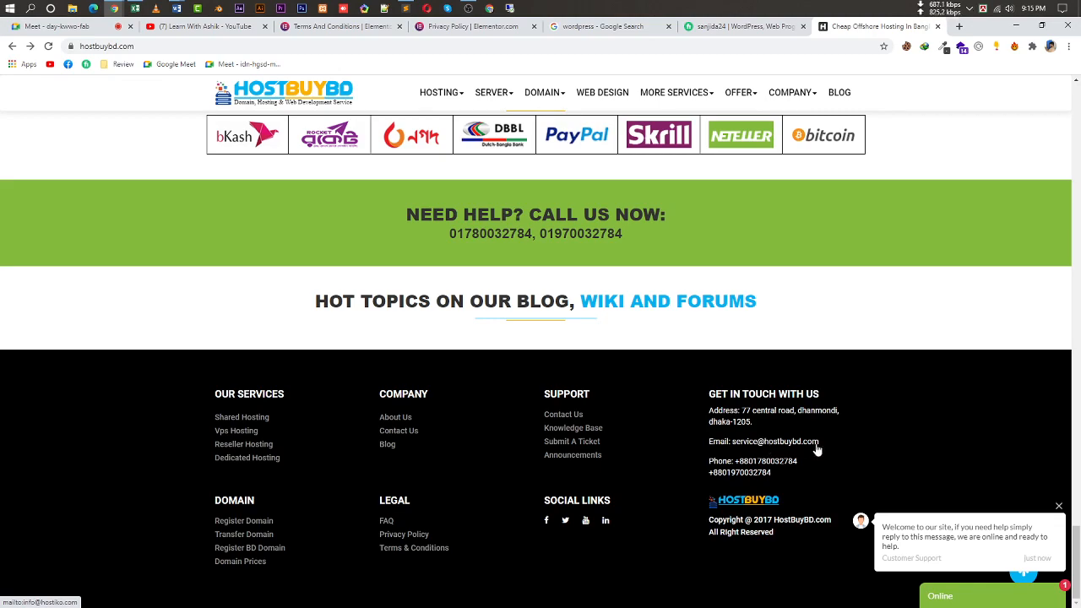
{"action": "left_click_drag", "start_coordinate": [1080, 510], "coordinate": [1079, 235]}
{"action": "left_click_drag", "start_coordinate": [335, 366], "coordinate": [258, 363]}
{"action": "left_click_drag", "start_coordinate": [344, 386], "coordinate": [202, 381]}
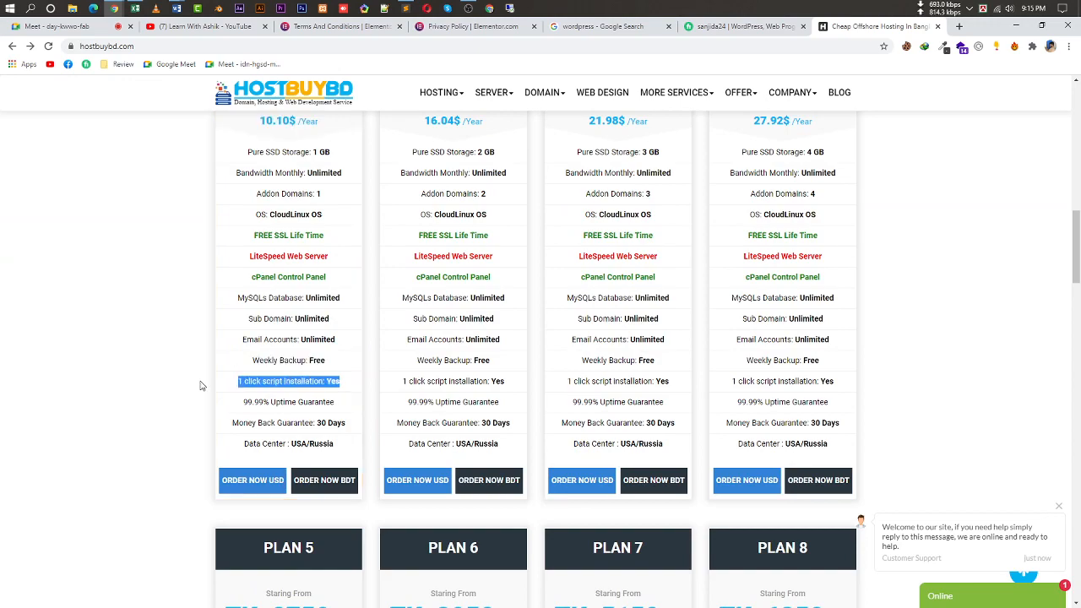
Step: Highlight Plan 5's Addon Domains: 5 line
{"action": "scroll", "coordinate": [236, 323], "scroll_direction": "down", "scroll_amount": 5}
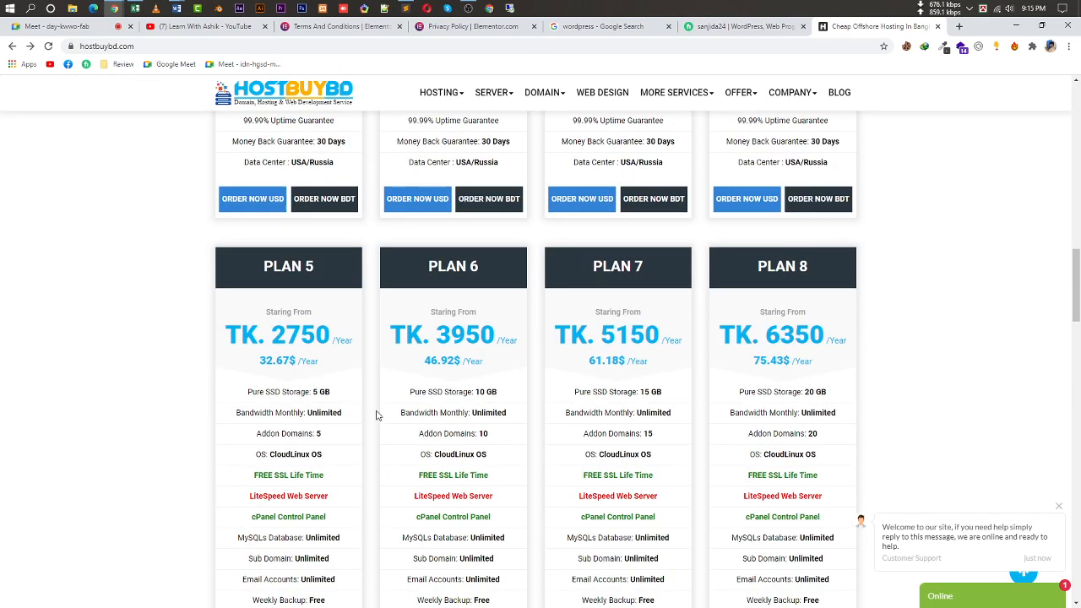
{"action": "left_click_drag", "start_coordinate": [329, 325], "coordinate": [253, 324]}
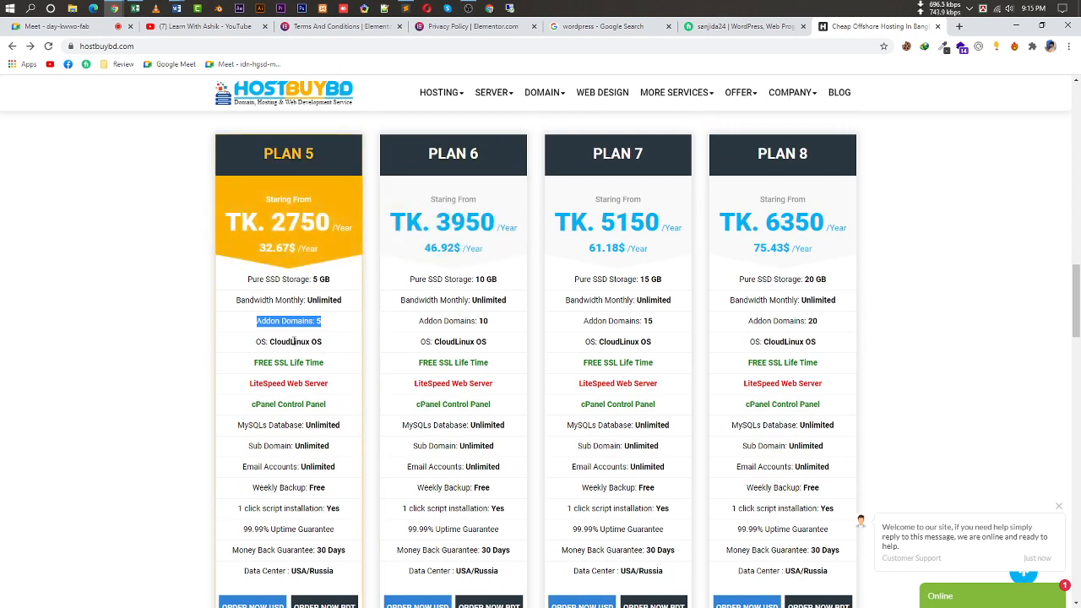
{"action": "left_click_drag", "start_coordinate": [338, 327], "coordinate": [239, 319]}
{"action": "scroll", "coordinate": [329, 399], "scroll_direction": "down", "scroll_amount": 1}
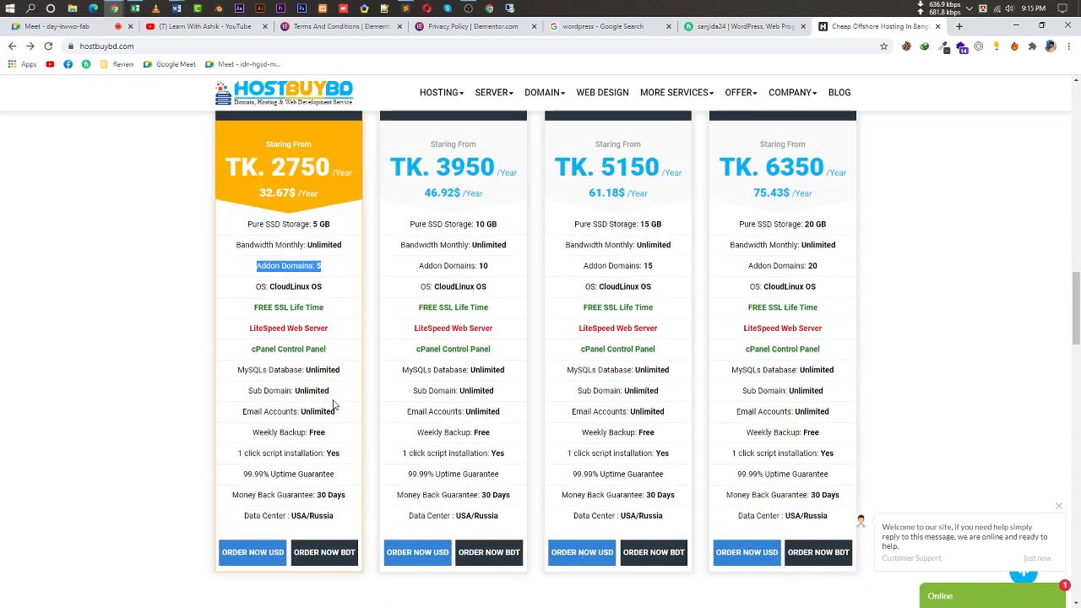
{"action": "left_click_drag", "start_coordinate": [302, 285], "coordinate": [327, 433]}
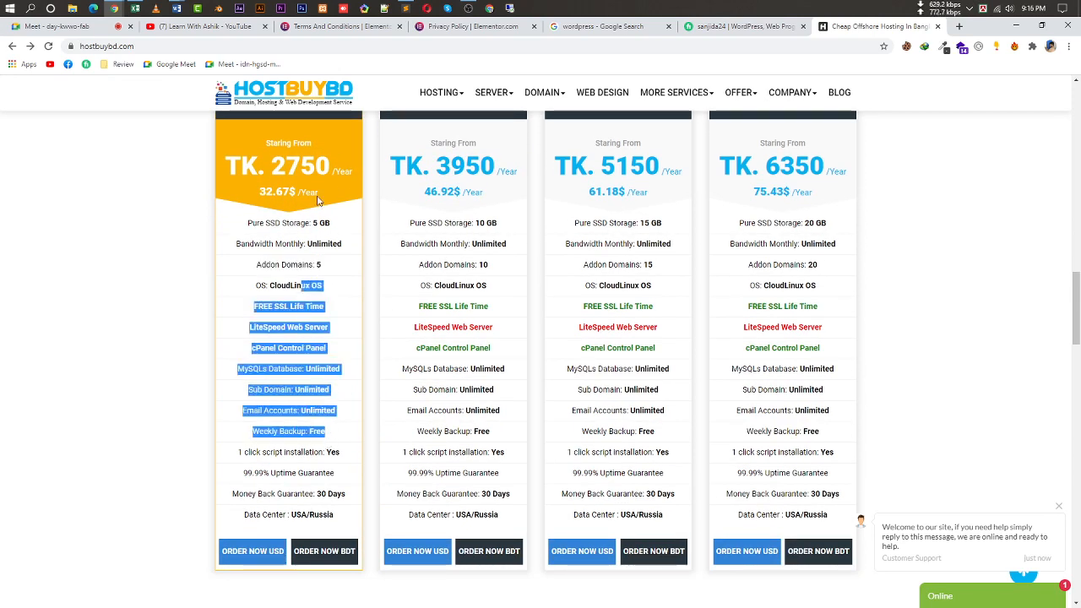
Step: Highlight Plan 5's Pure SSD Storage: 5 GB, then bring the Sublime Text price list forward
{"action": "left_click_drag", "start_coordinate": [341, 230], "coordinate": [248, 223]}
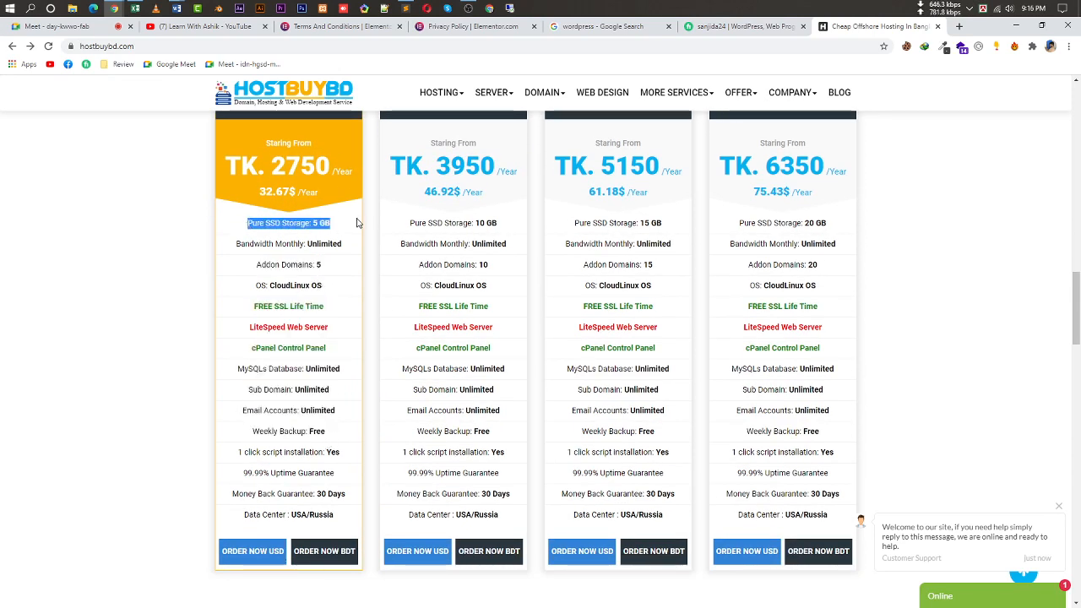
{"action": "scroll", "coordinate": [442, 111], "scroll_direction": "up", "scroll_amount": 4}
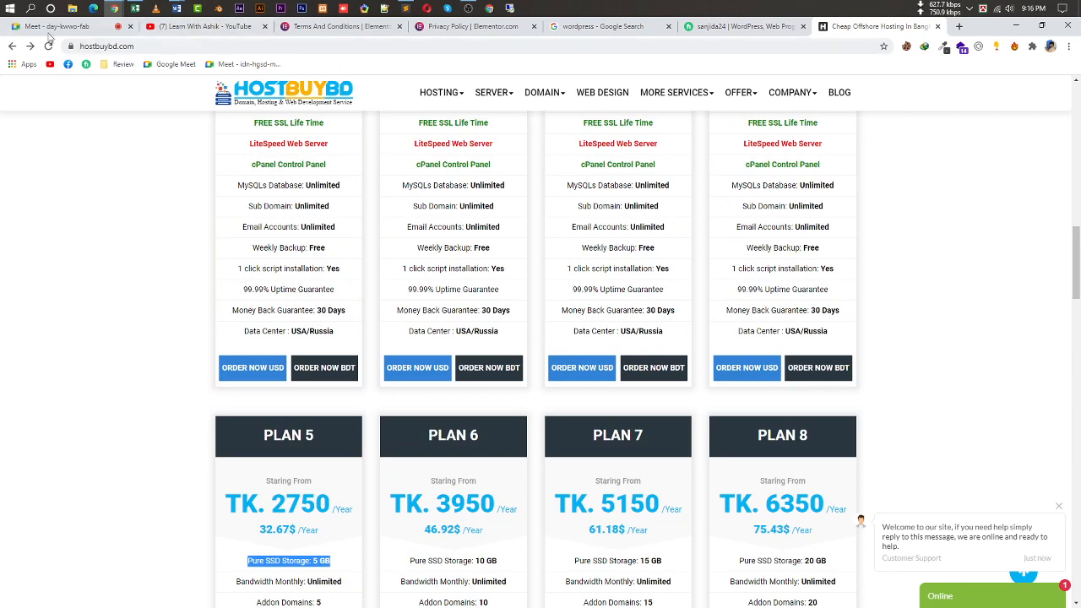
{"action": "left_click", "coordinate": [52, 26]}
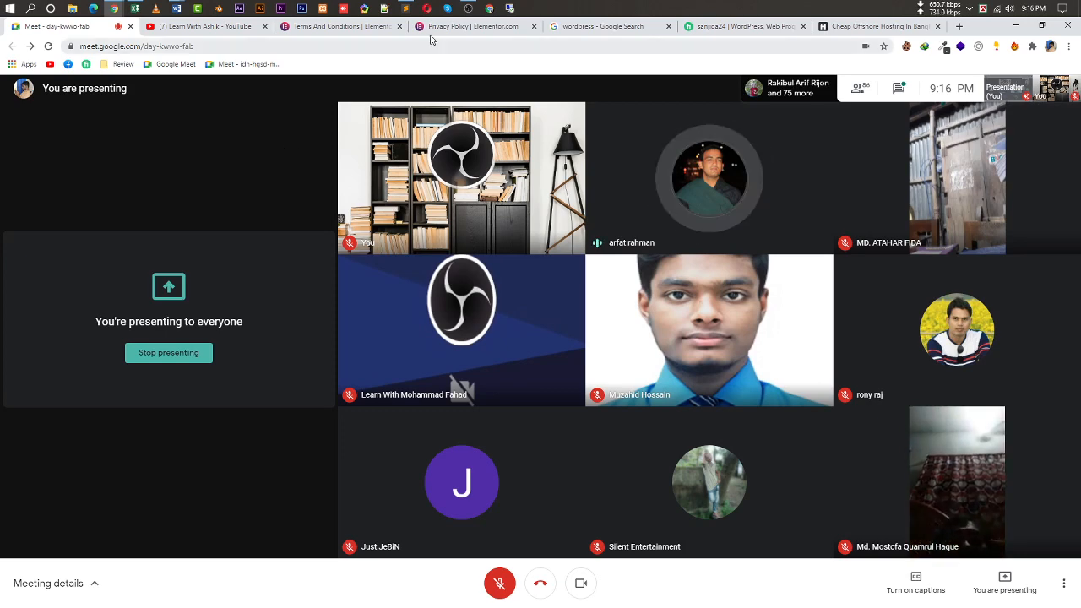
{"action": "left_click", "coordinate": [409, 8]}
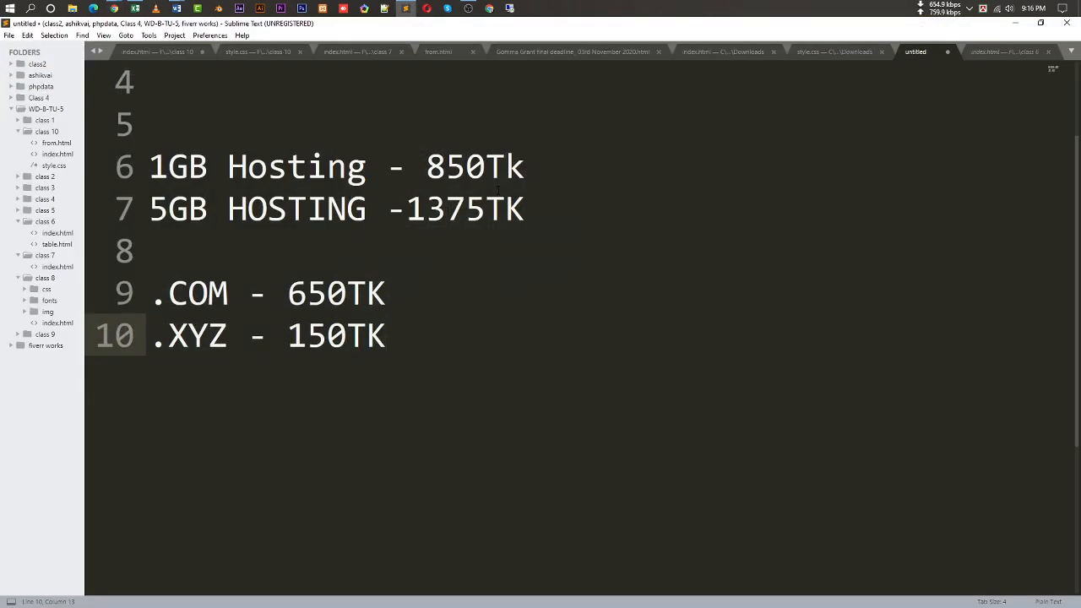
Step: Add renewal prices: .COM 900TK, .XYZ 1200TK and 1GB Hosting 850TK
{"action": "left_click", "coordinate": [394, 292]}
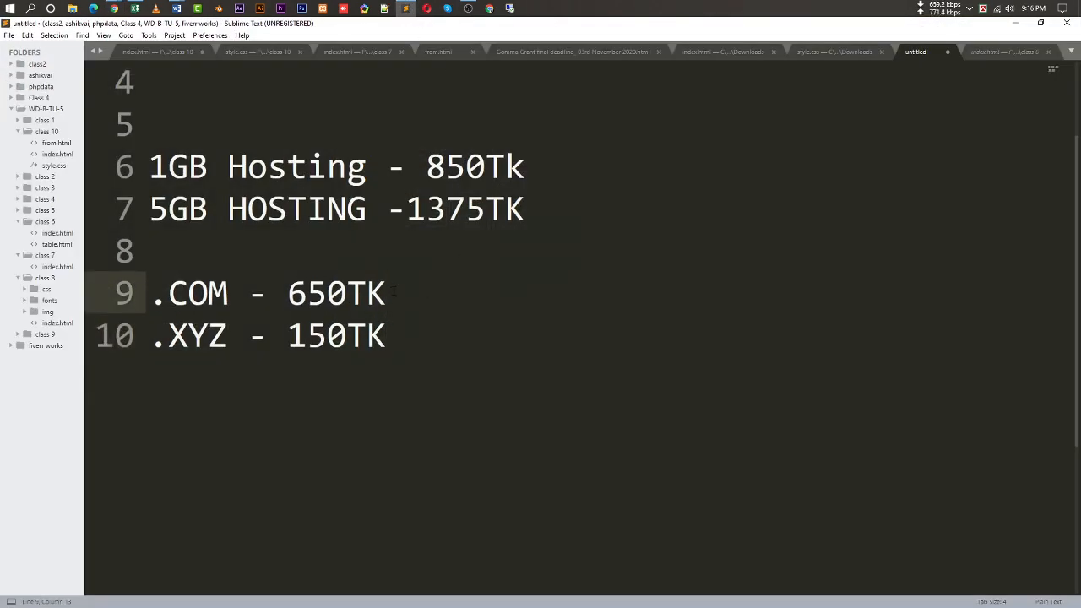
{"action": "type", "text": "/ RE"}
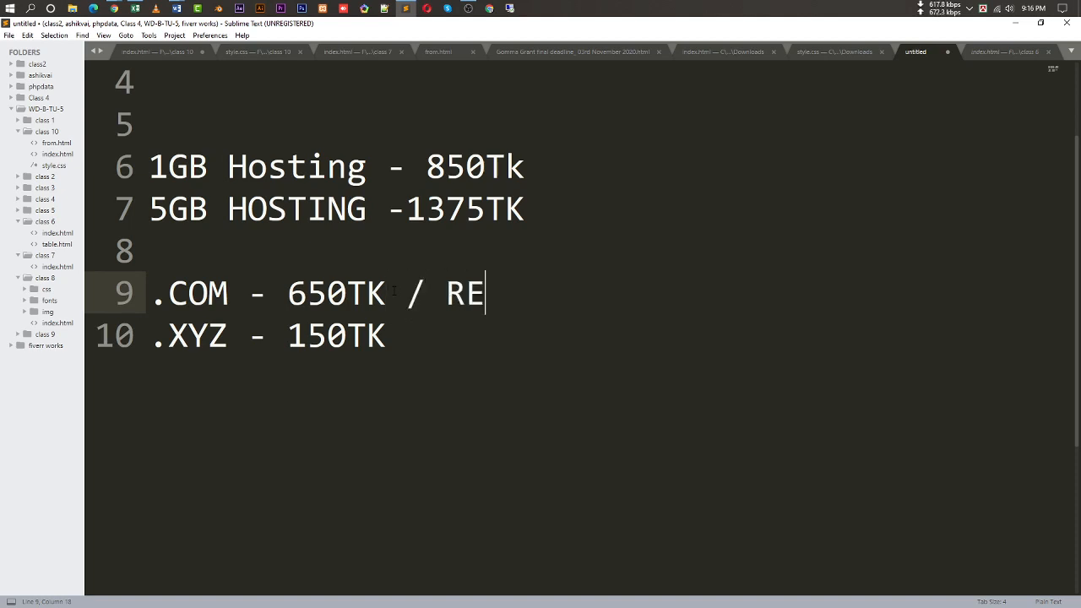
{"action": "type", "text": "NEW - "}
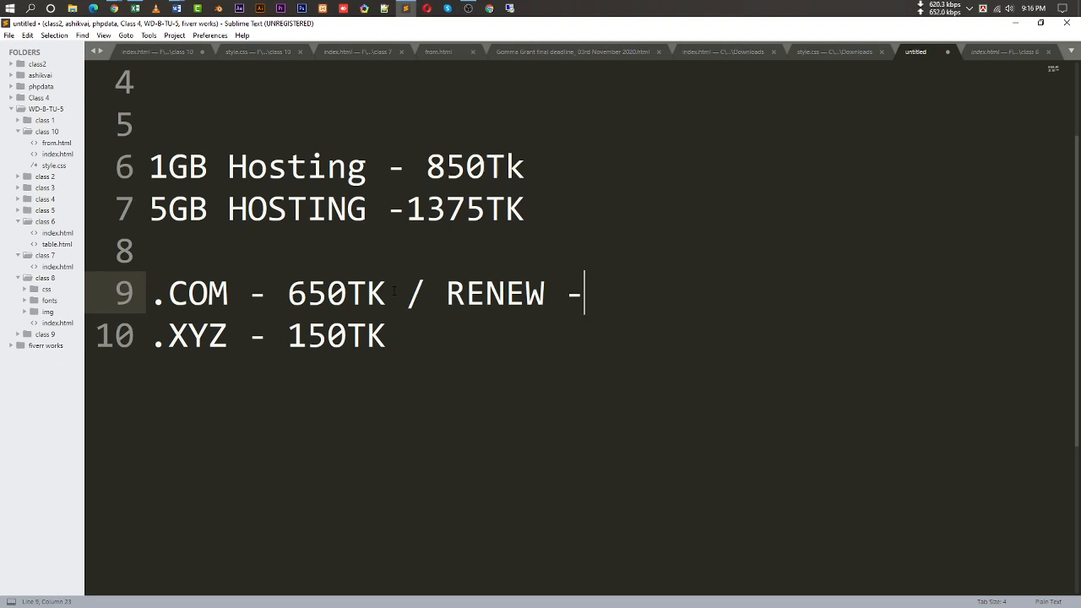
{"action": "type", "text": "900TK"}
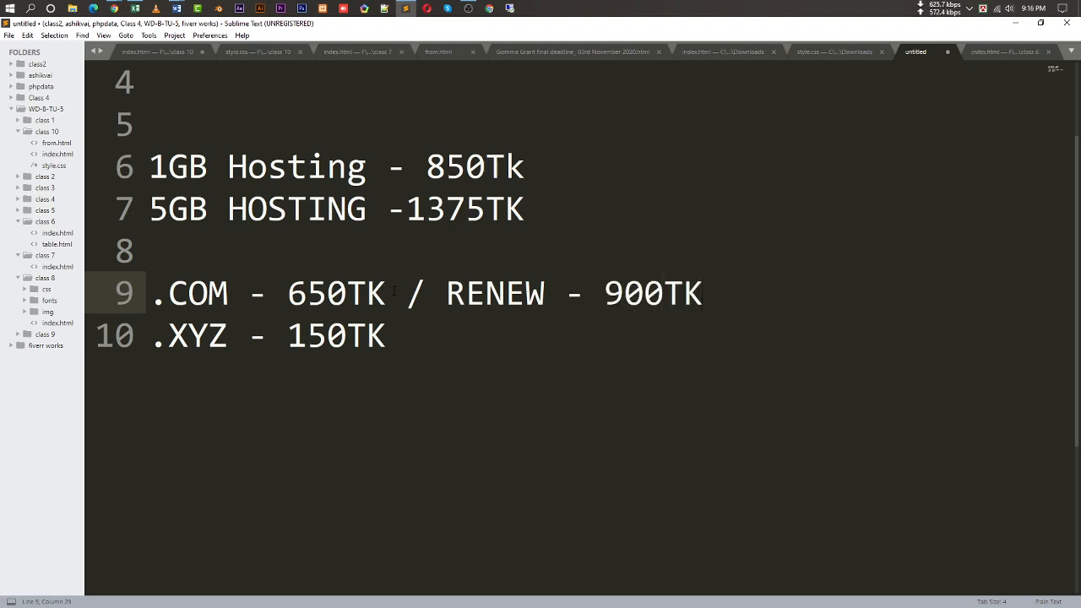
{"action": "left_click", "coordinate": [417, 332]}
{"action": "type", "text": "/ RE"}
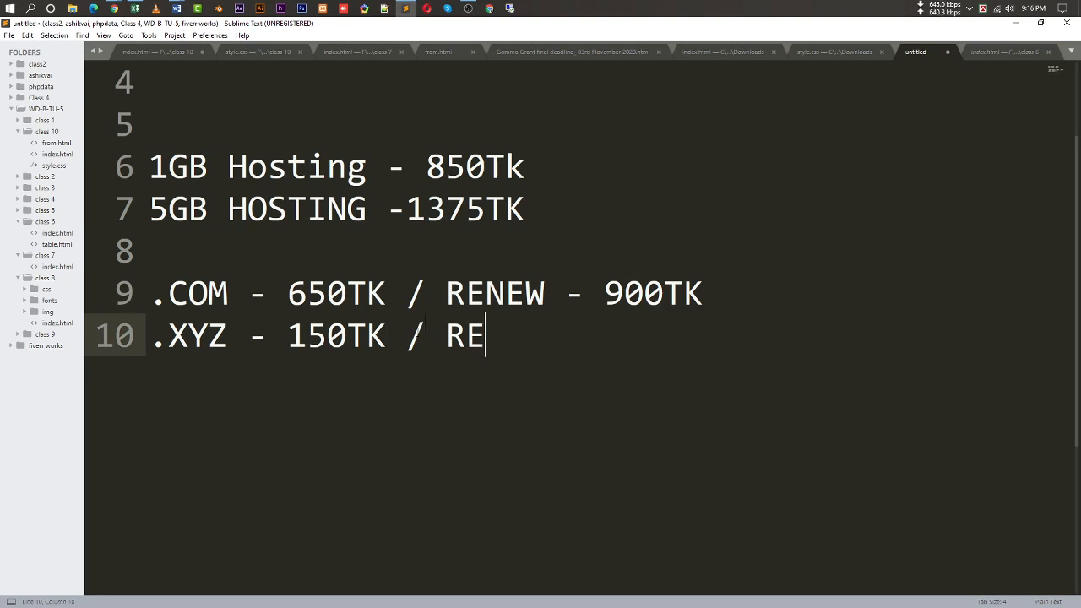
{"action": "type", "text": "NEW - 1200"}
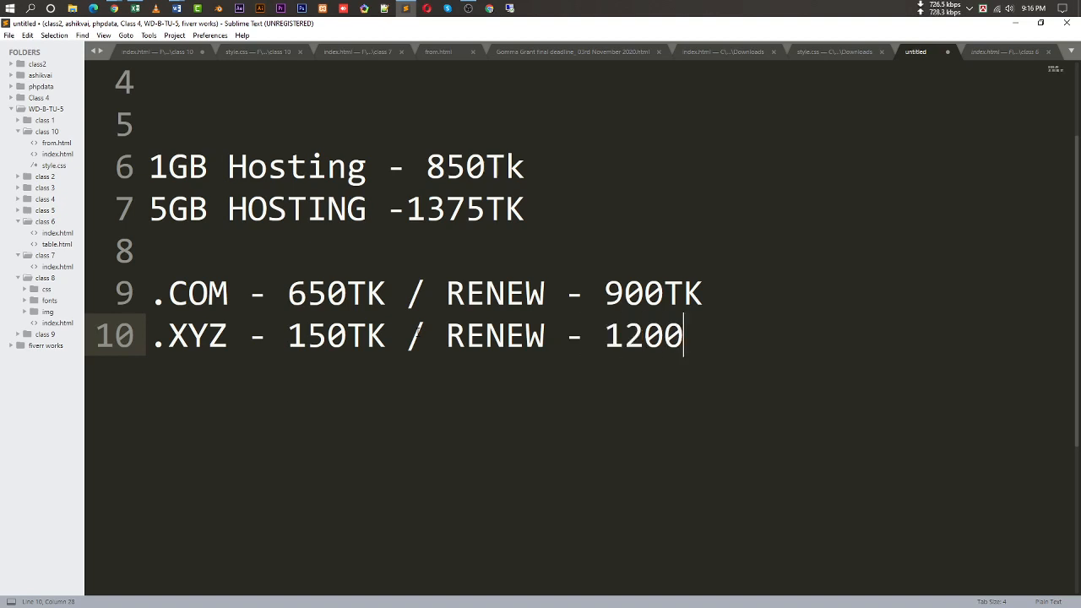
{"action": "type", "text": "TK"}
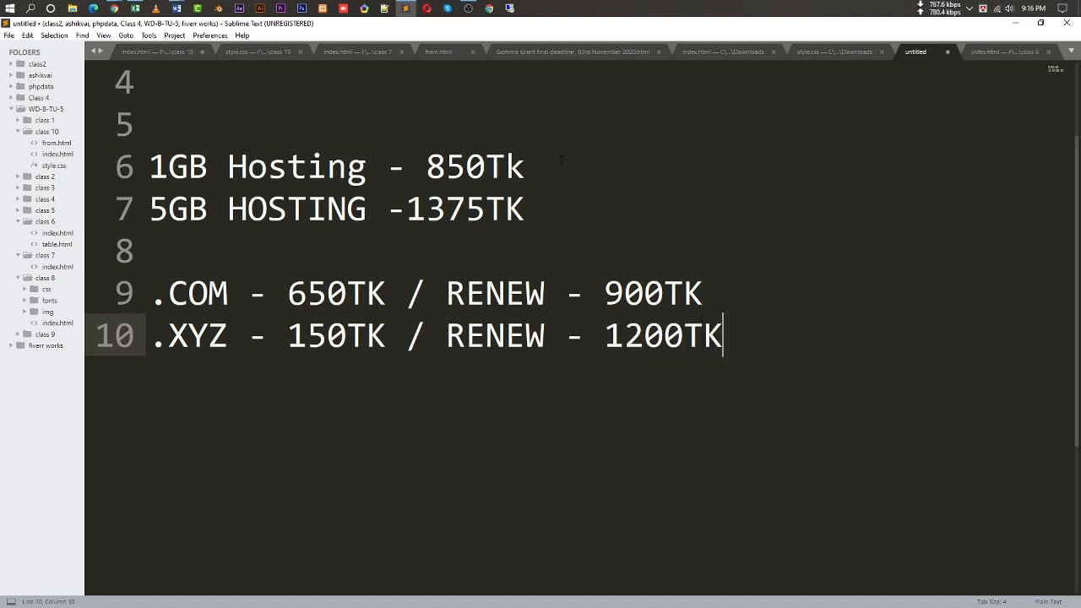
{"action": "left_click", "coordinate": [560, 161]}
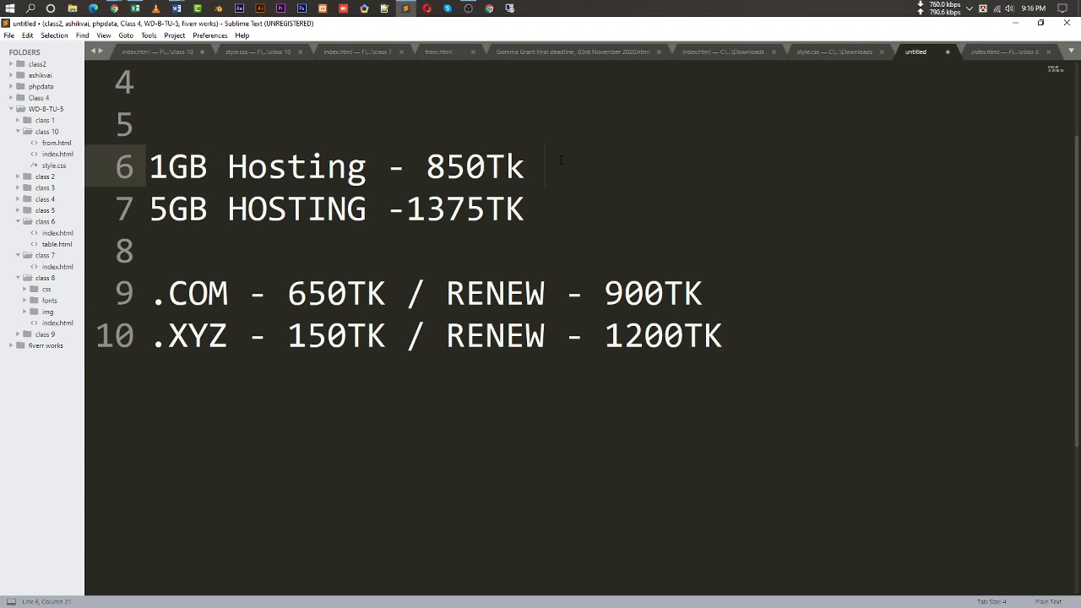
{"action": "type", "text": "/ RE"}
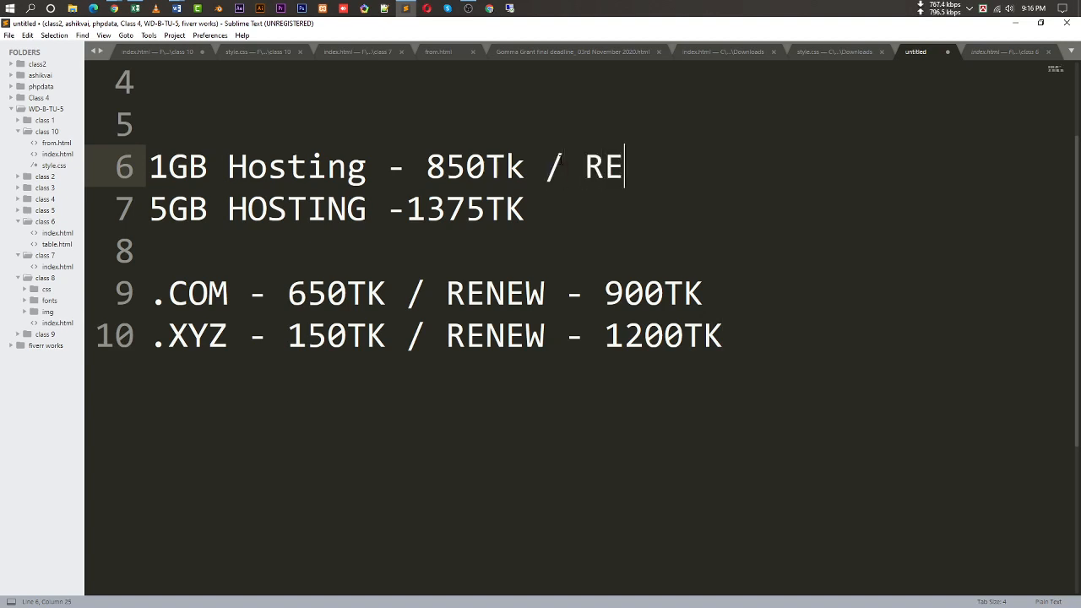
{"action": "type", "text": "NEW"}
{"action": "type", "text": " - "}
{"action": "type", "text": "850"}
{"action": "type", "text": "TK"}
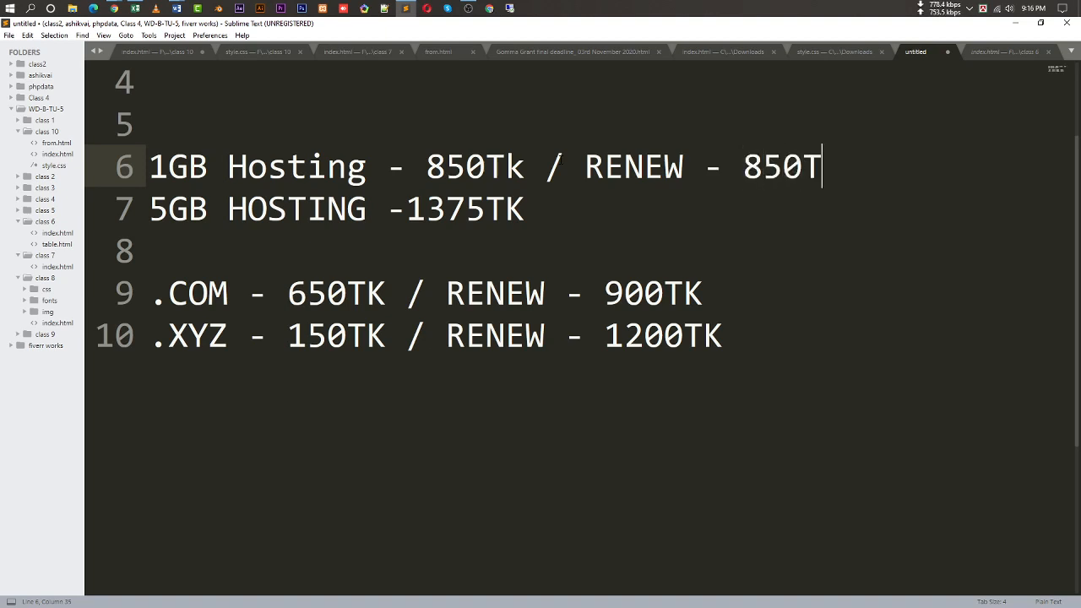
Step: Paste 1375TK as the 5GB HOSTING renewal price on line 7, then return to the Meet window
{"action": "left_click", "coordinate": [534, 207]}
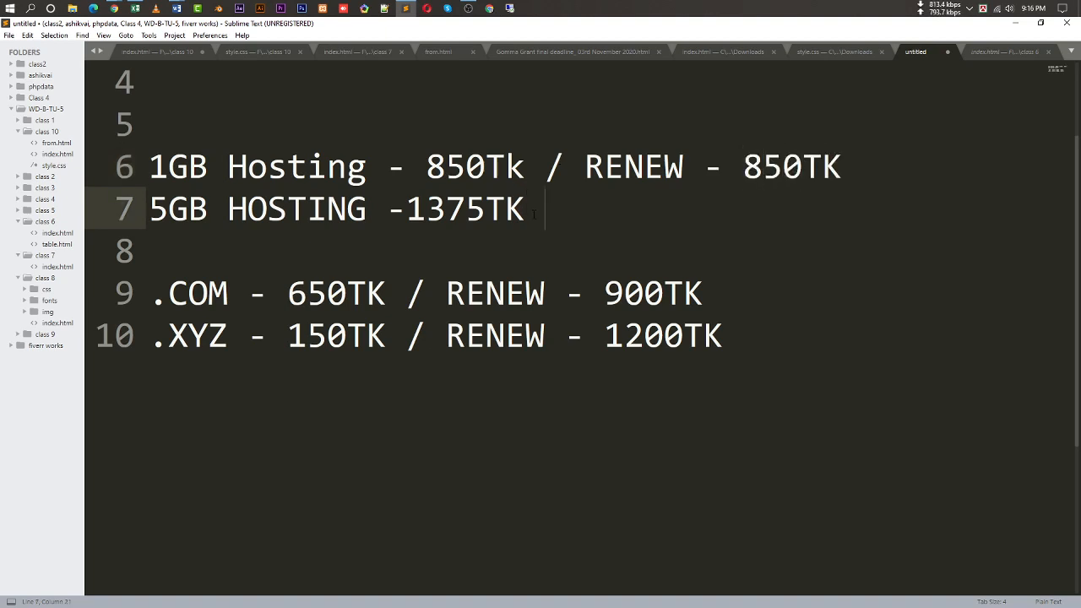
{"action": "type", "text": "/ RENEW"}
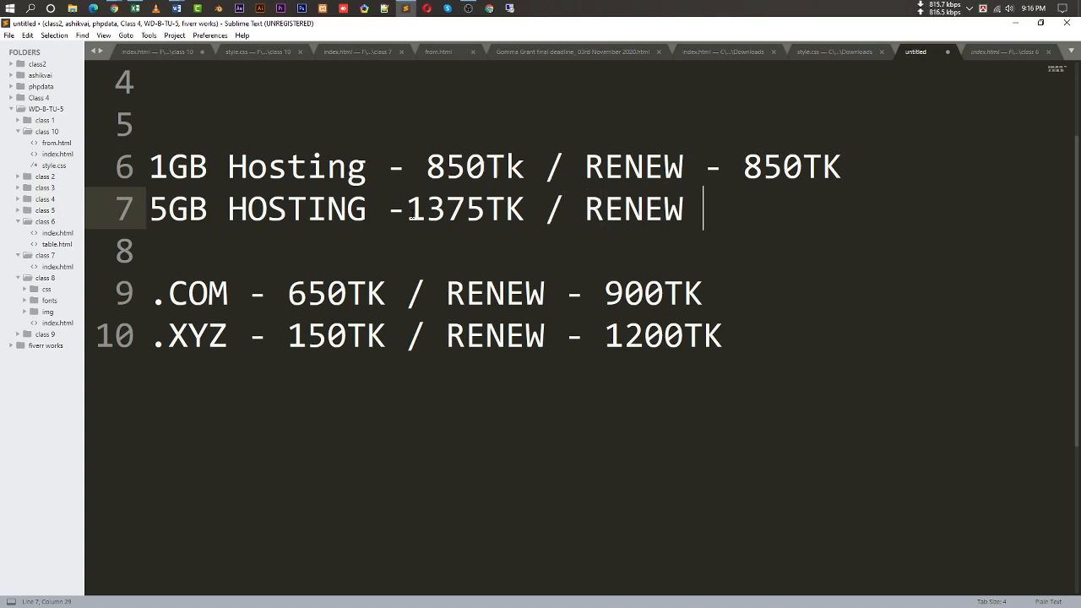
{"action": "left_click_drag", "start_coordinate": [405, 209], "coordinate": [524, 209]}
{"action": "key", "text": "ctrl+c"}
{"action": "left_click", "coordinate": [716, 209]}
{"action": "type", "text": "-"}
{"action": "key", "text": "ctrl+v"}
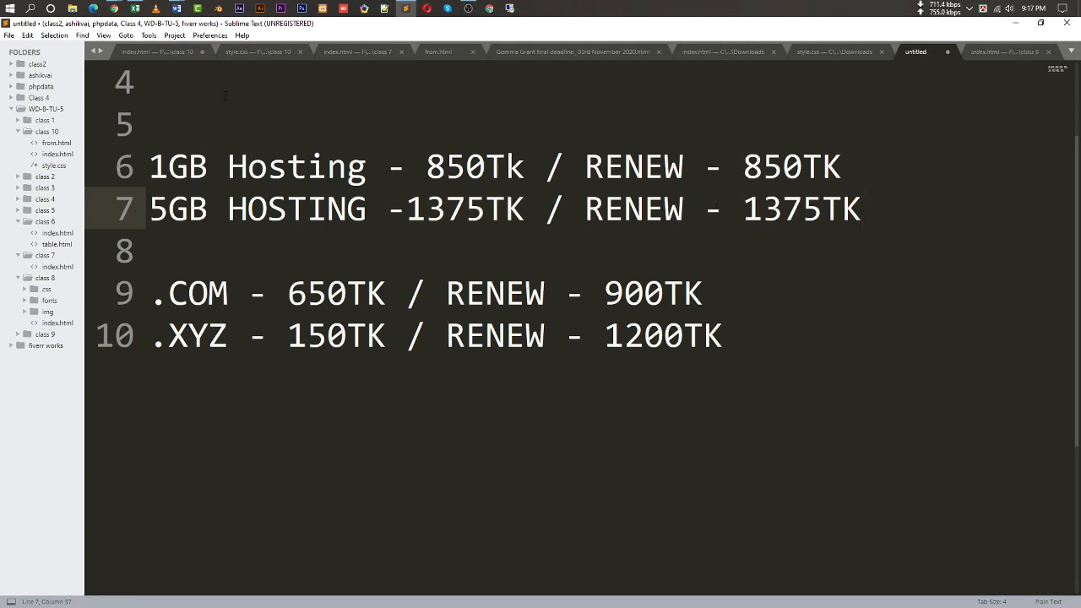
{"action": "mouse_move", "coordinate": [114, 7]}
{"action": "left_click", "coordinate": [81, 64]}
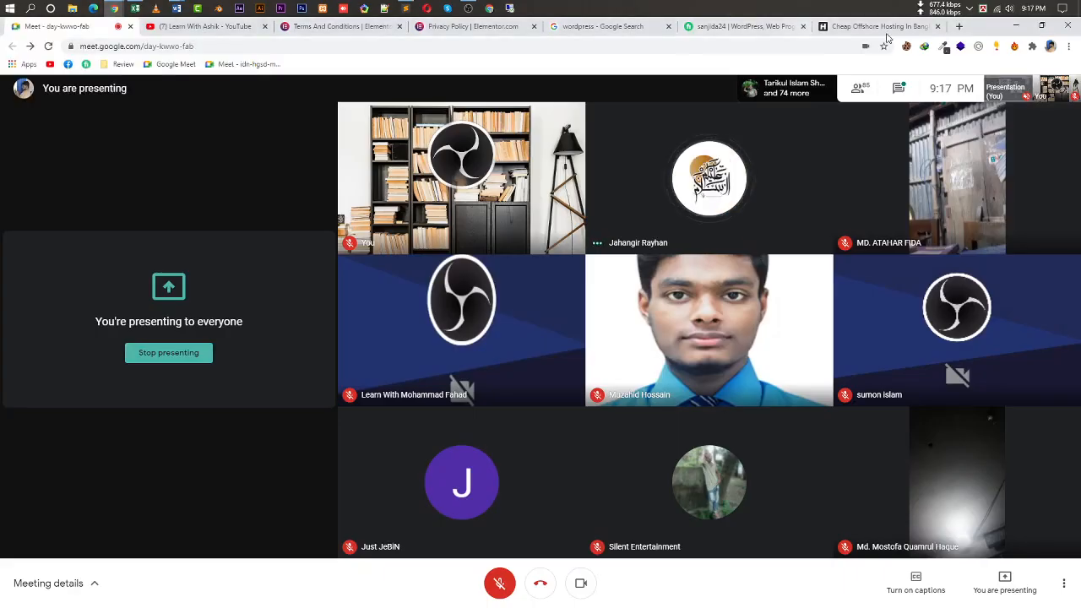
Step: Go to namecheap.com in a new tab and search for arfat.com
{"action": "left_click", "coordinate": [959, 28]}
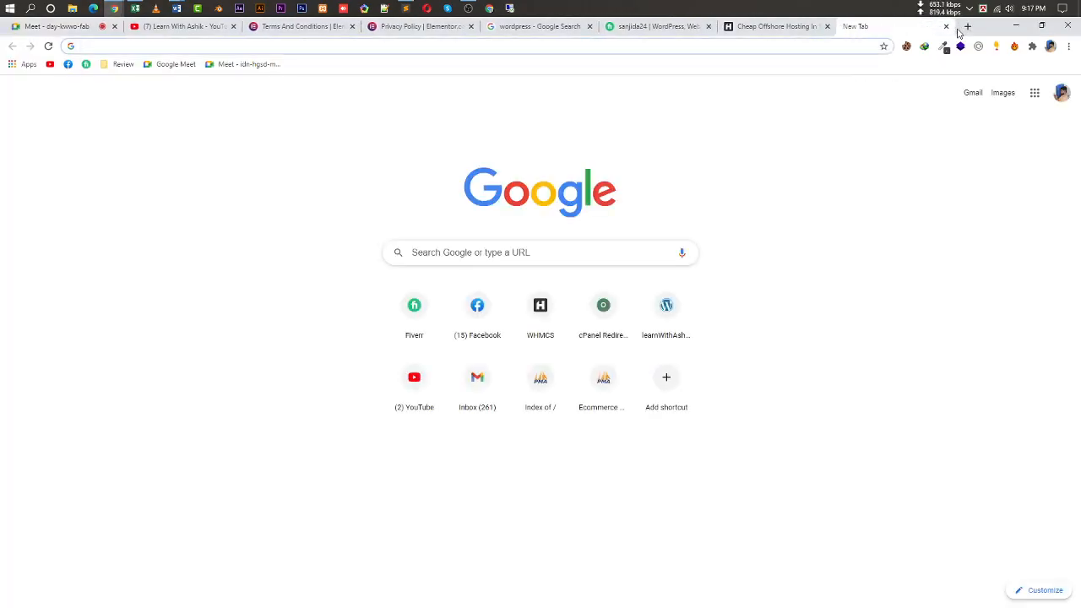
{"action": "type", "text": "name"}
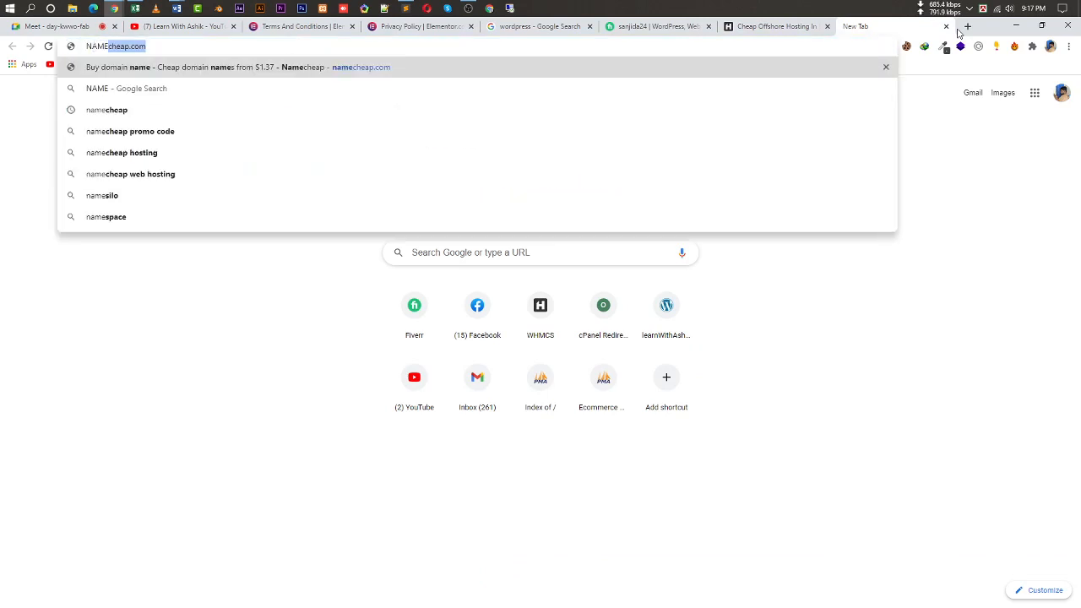
{"action": "key", "text": "Return"}
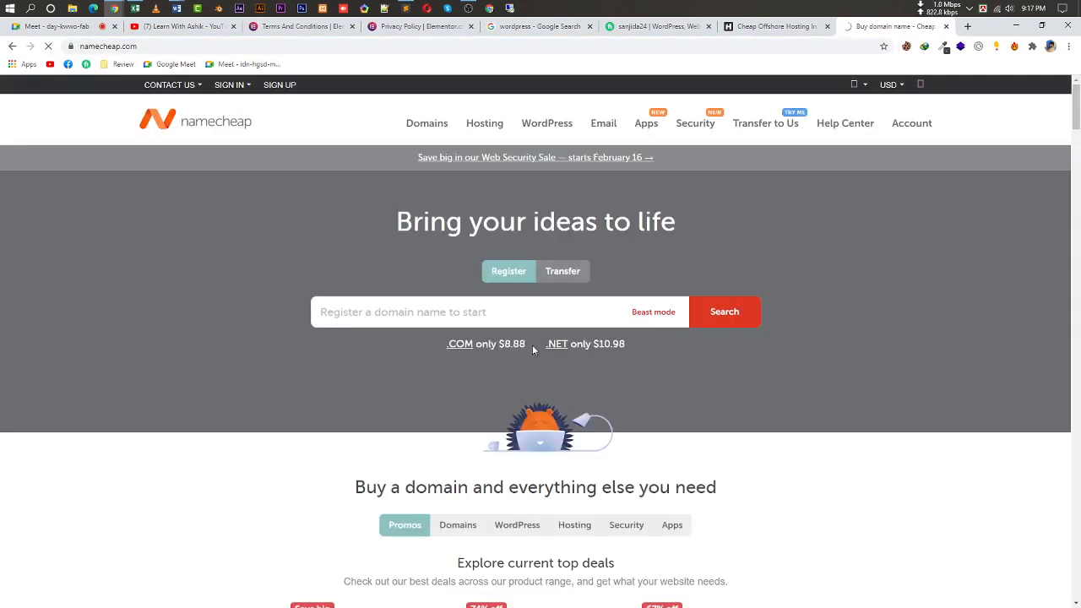
{"action": "left_click", "coordinate": [527, 310]}
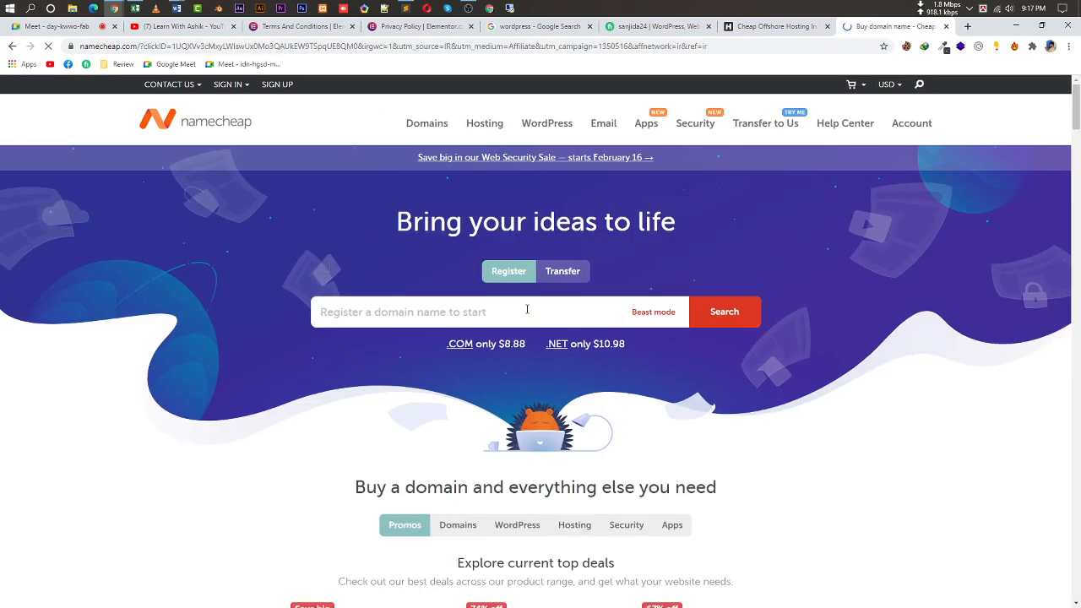
{"action": "type", "text": "arfat.com"}
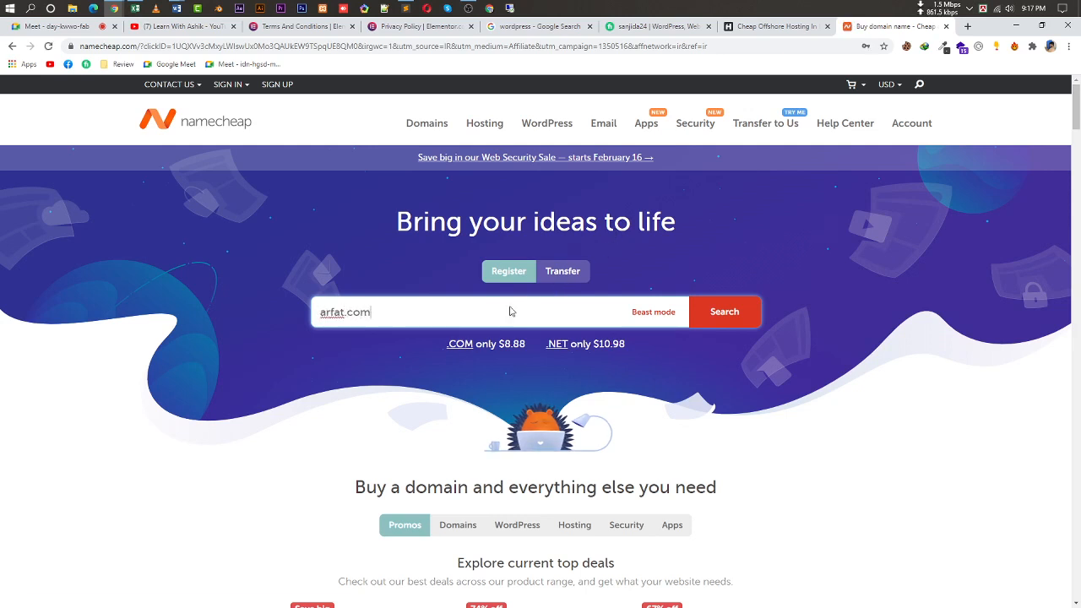
{"action": "key", "text": "Return"}
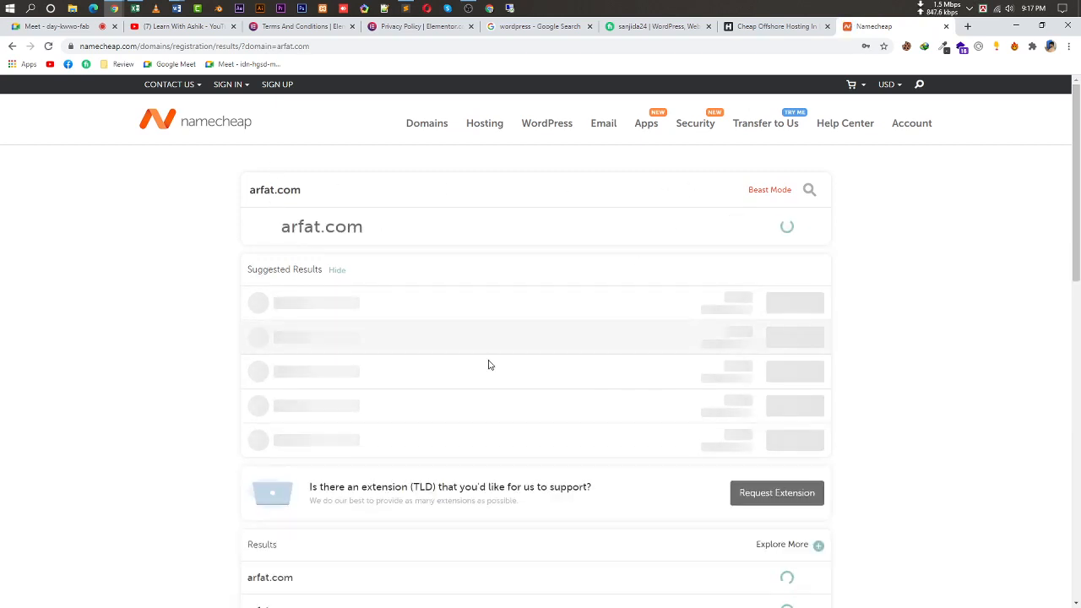
Step: Replace arfat with ashikbd in the domain search
{"action": "scroll", "coordinate": [427, 379], "scroll_direction": "down", "scroll_amount": 1}
{"action": "scroll", "coordinate": [350, 258], "scroll_direction": "up", "scroll_amount": 1}
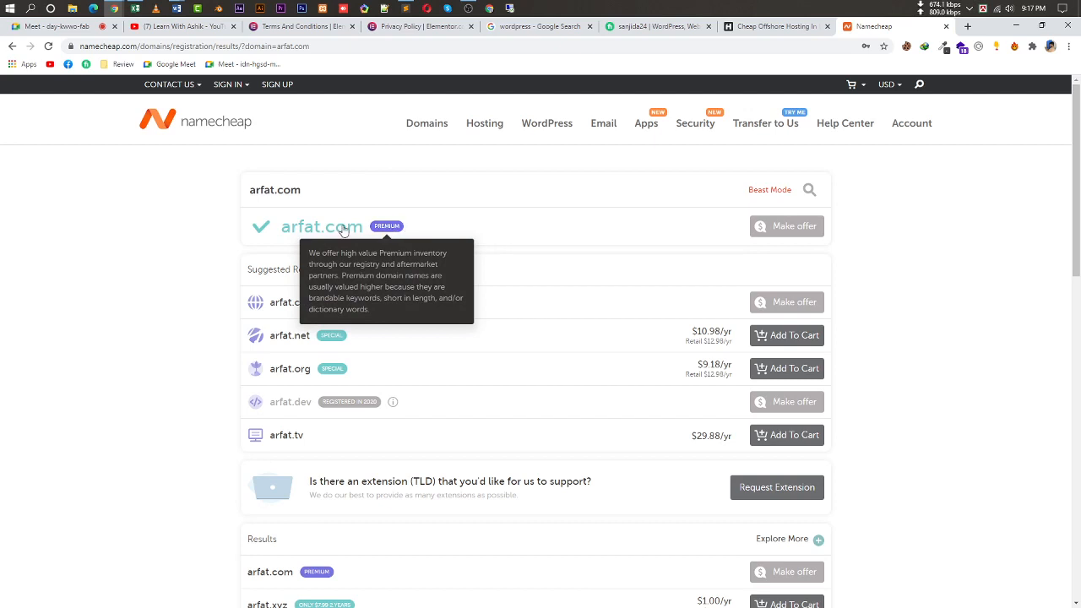
{"action": "left_click", "coordinate": [305, 189]}
{"action": "left_click_drag", "start_coordinate": [273, 193], "coordinate": [234, 189]}
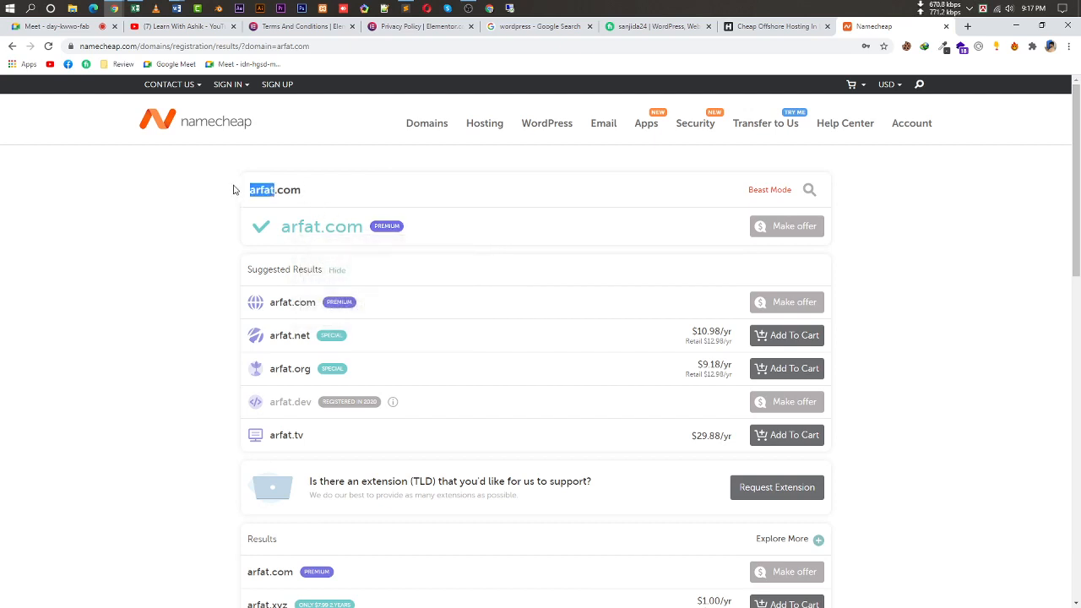
{"action": "type", "text": "ashik"}
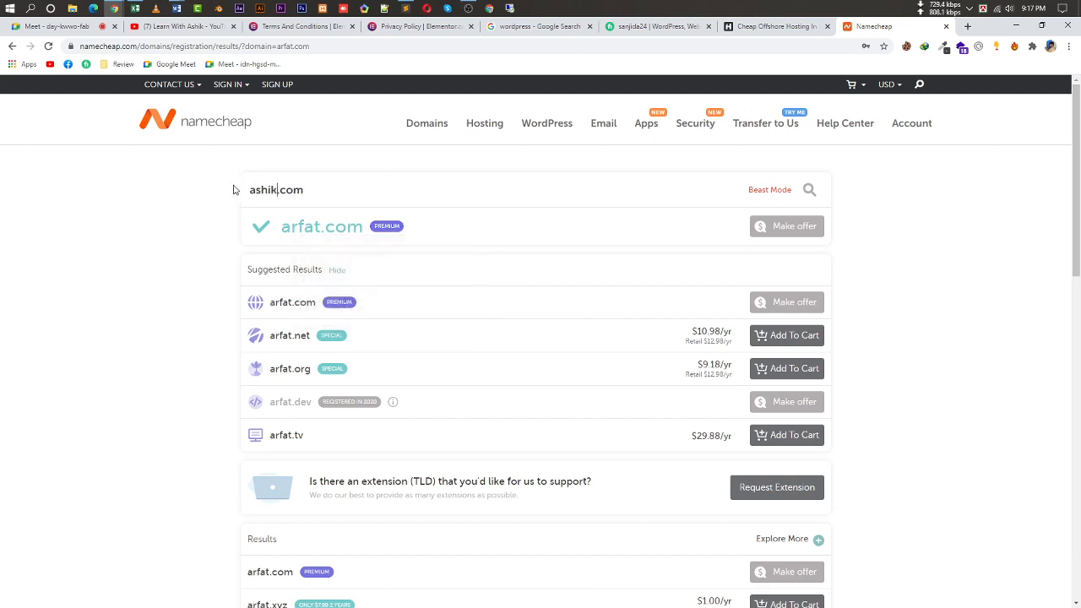
{"action": "type", "text": "bd"}
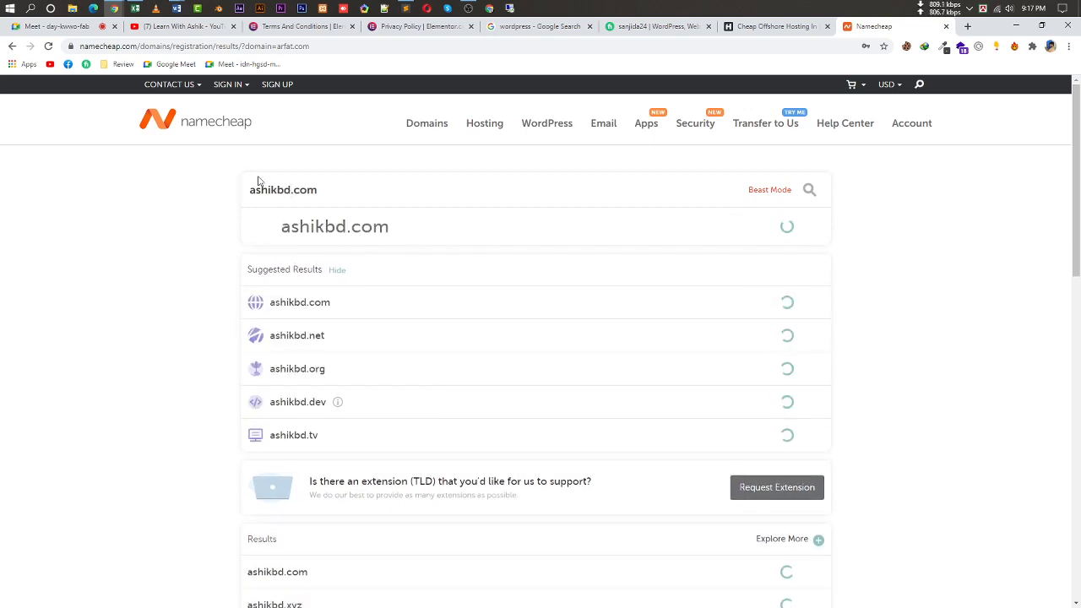
Step: Examine ashikbd.com's $2,810.00 premium price and $8.88/yr renewal rate
{"action": "left_click_drag", "start_coordinate": [738, 228], "coordinate": [668, 221]}
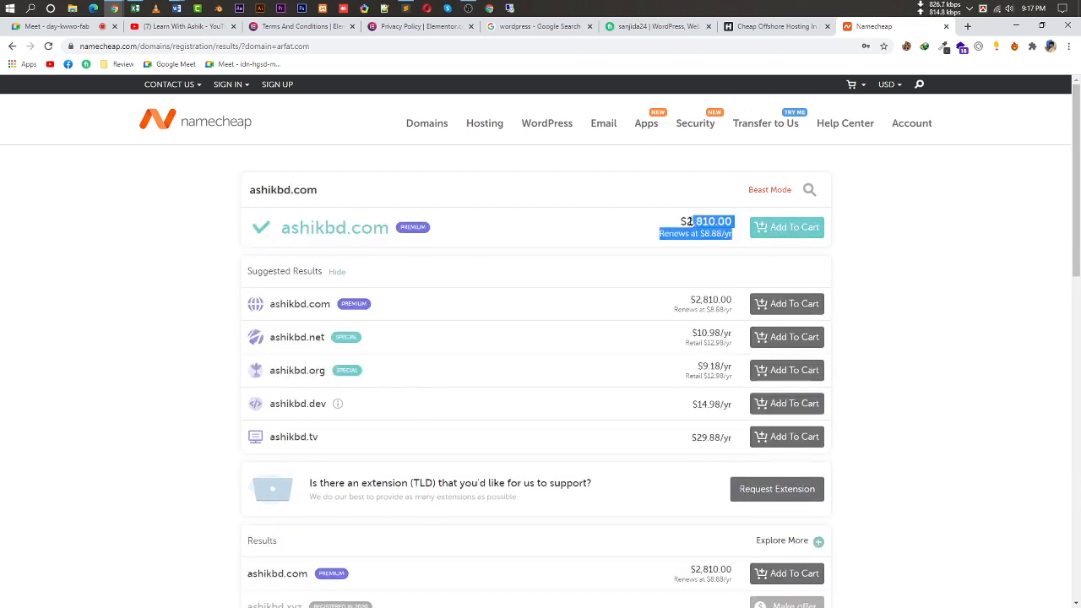
{"action": "mouse_move", "coordinate": [486, 234]}
{"action": "left_click", "coordinate": [524, 233]}
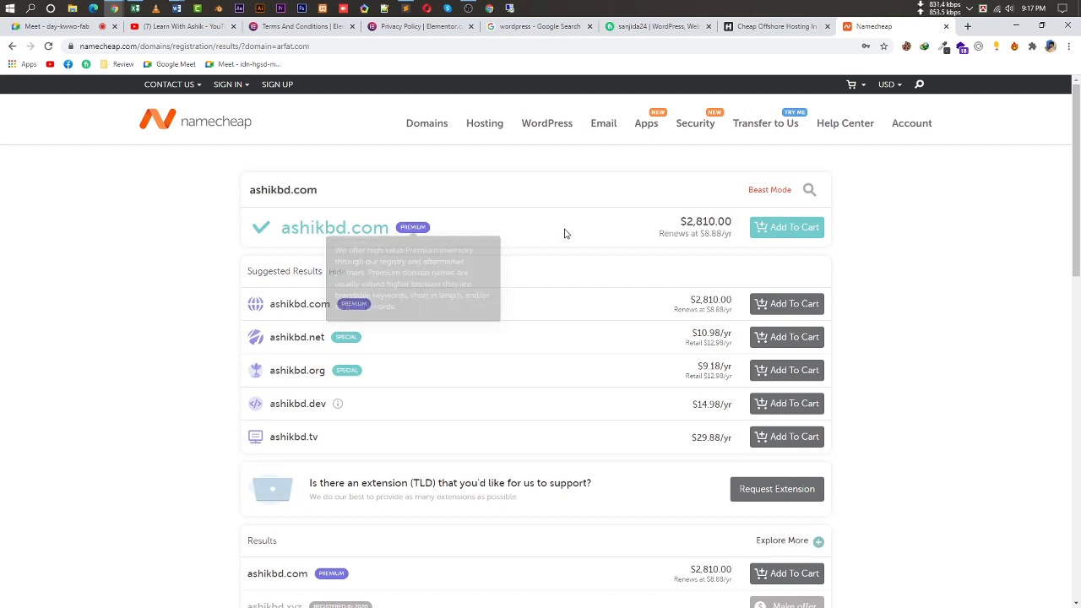
{"action": "left_click_drag", "start_coordinate": [680, 221], "coordinate": [735, 224]}
{"action": "left_click", "coordinate": [595, 222]}
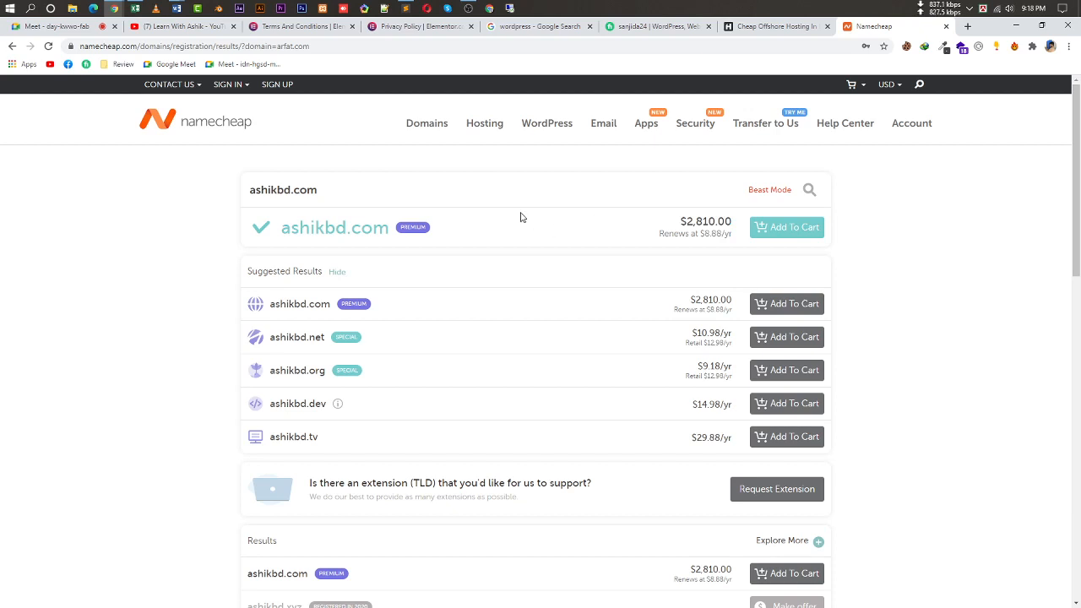
{"action": "double_click", "coordinate": [348, 229]}
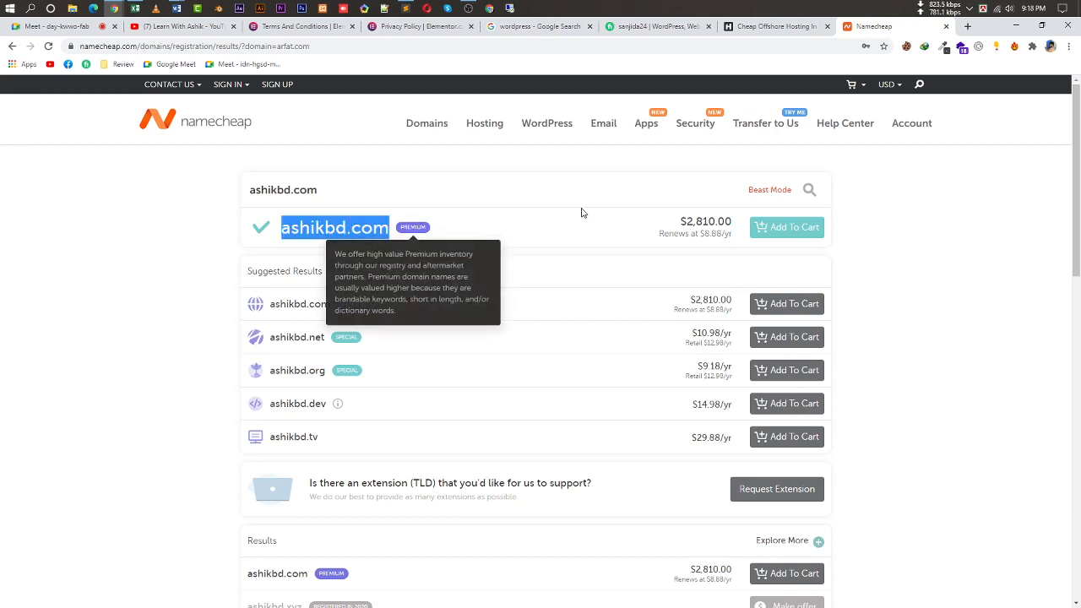
{"action": "left_click", "coordinate": [611, 236]}
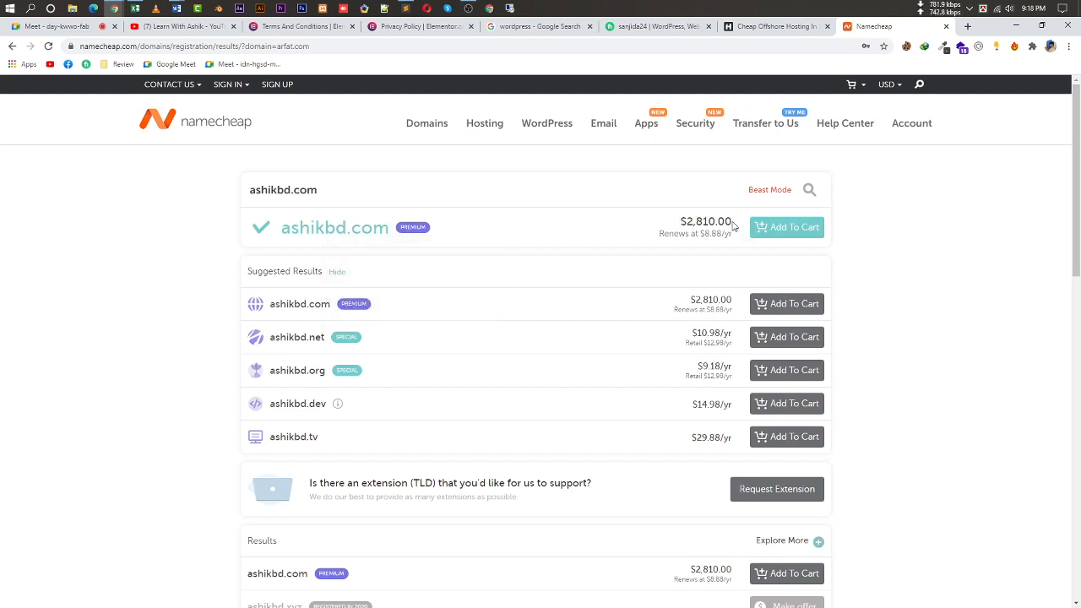
{"action": "left_click_drag", "start_coordinate": [734, 226], "coordinate": [691, 222]}
{"action": "left_click", "coordinate": [621, 221]}
{"action": "left_click_drag", "start_coordinate": [697, 221], "coordinate": [735, 224]}
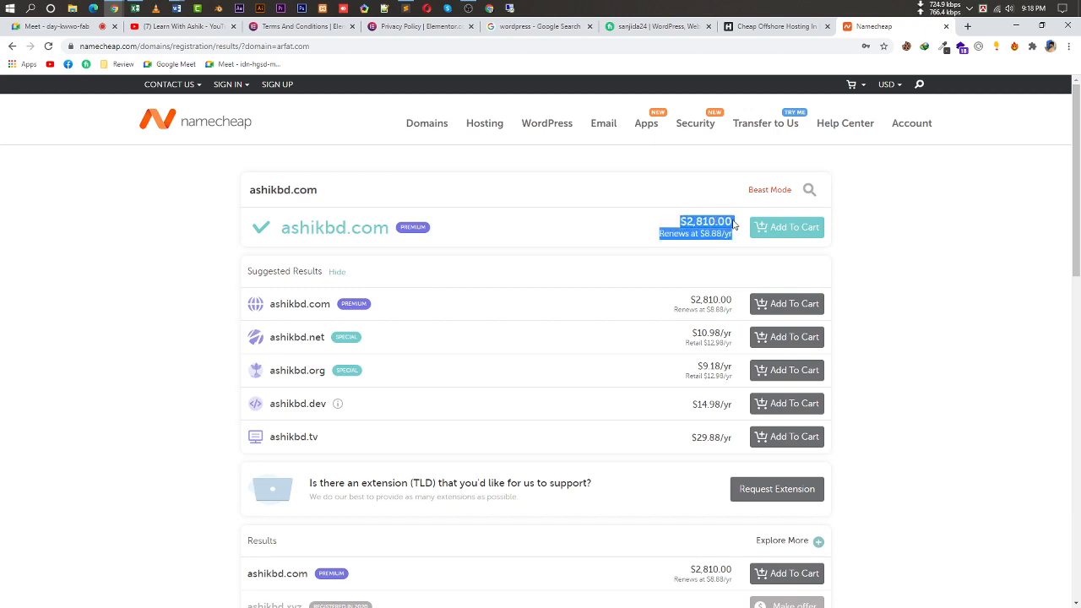
{"action": "double_click", "coordinate": [708, 221]}
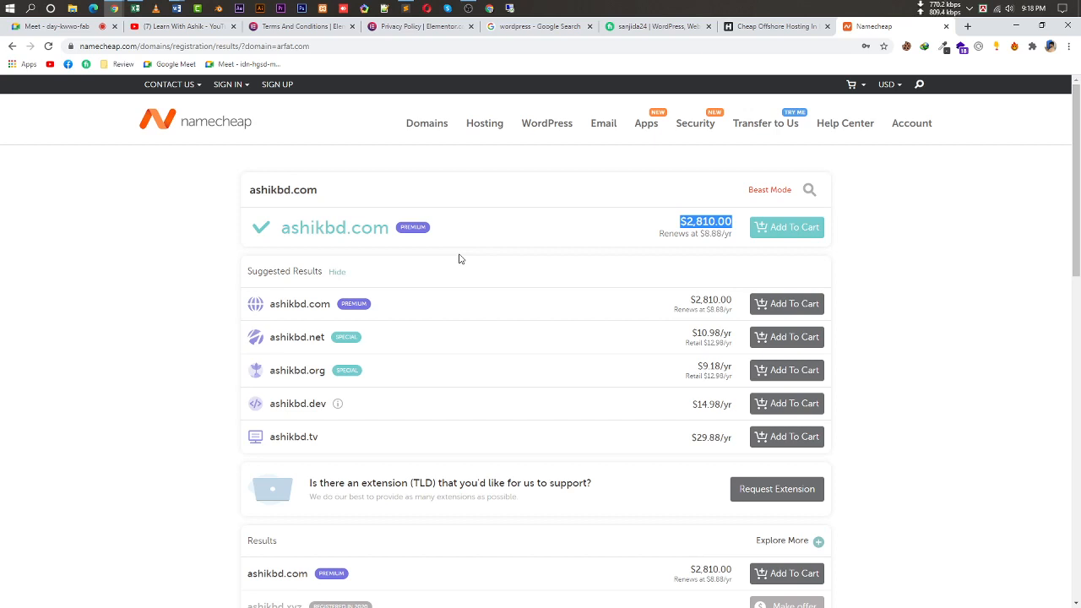
{"action": "left_click_drag", "start_coordinate": [733, 237], "coordinate": [700, 237]}
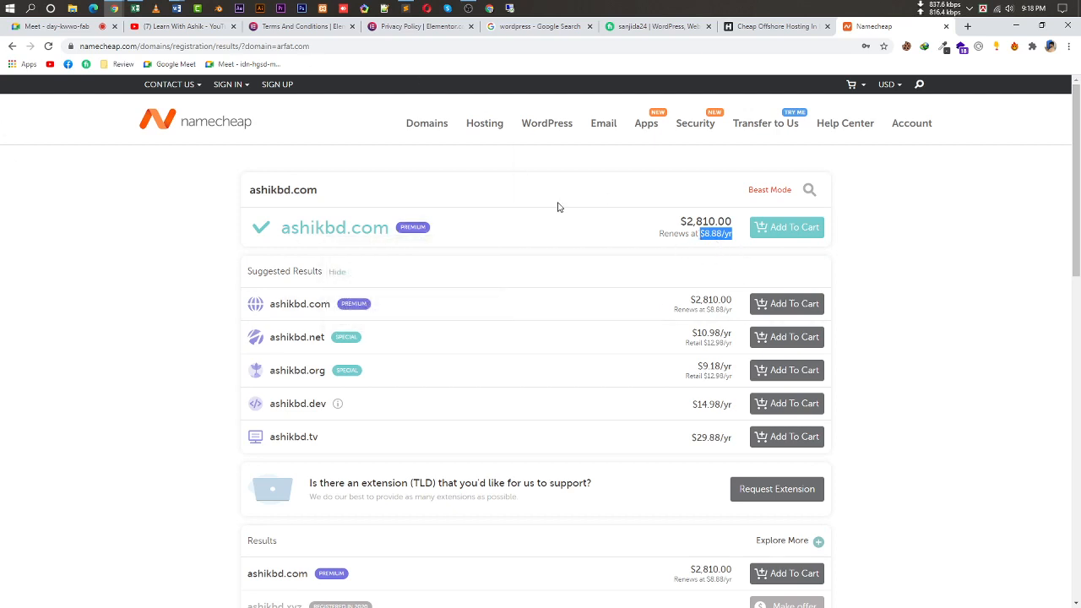
{"action": "mouse_move", "coordinate": [414, 234]}
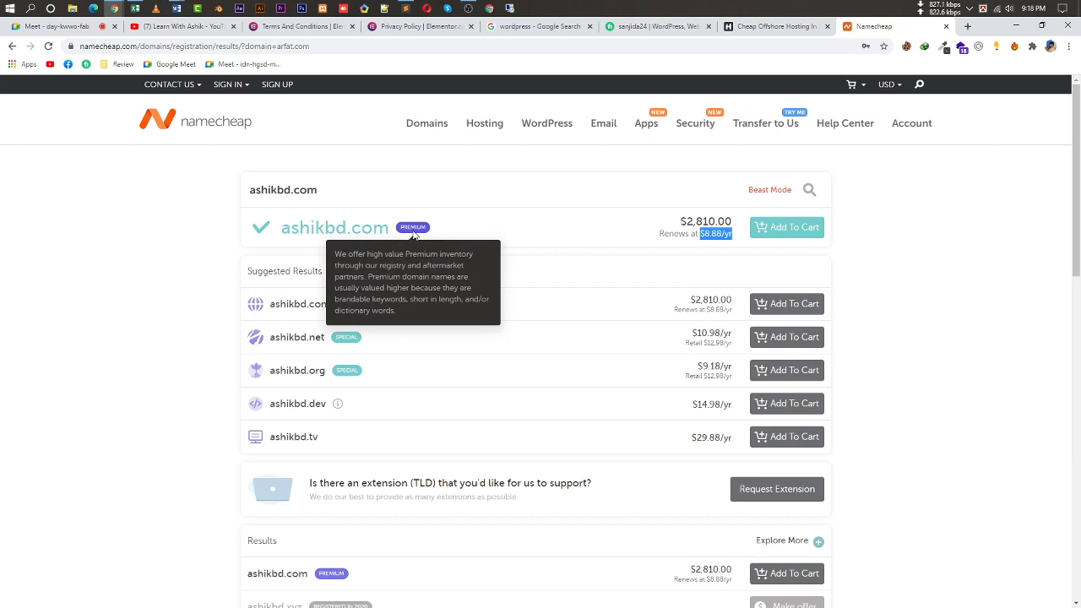
Step: Review the premium explanation, then select and copy the ashikbd.com domain name
{"action": "left_click_drag", "start_coordinate": [381, 286], "coordinate": [332, 257]}
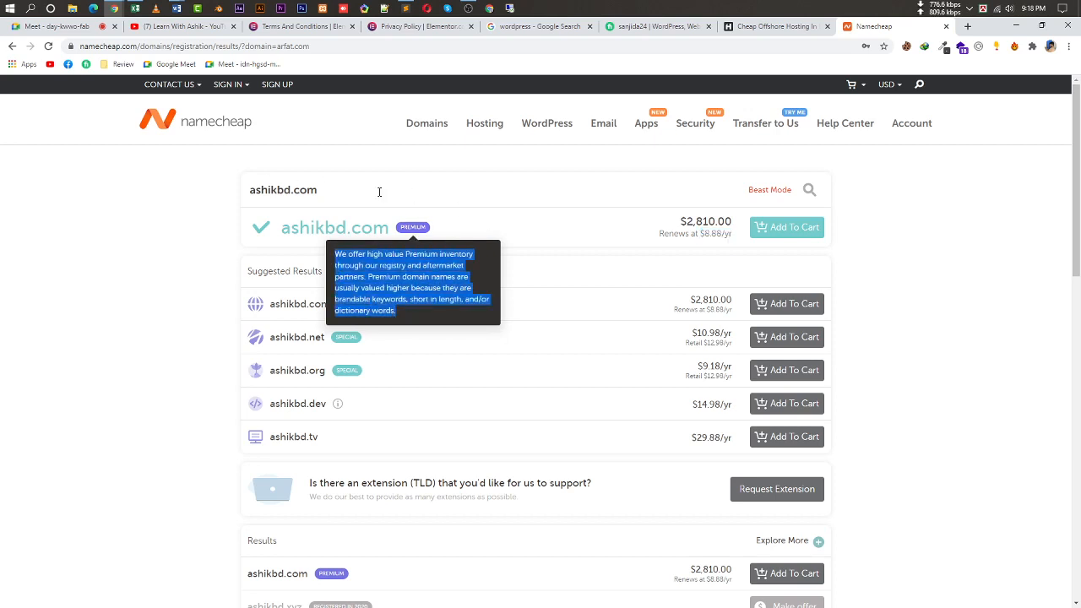
{"action": "left_click_drag", "start_coordinate": [389, 229], "coordinate": [347, 230]}
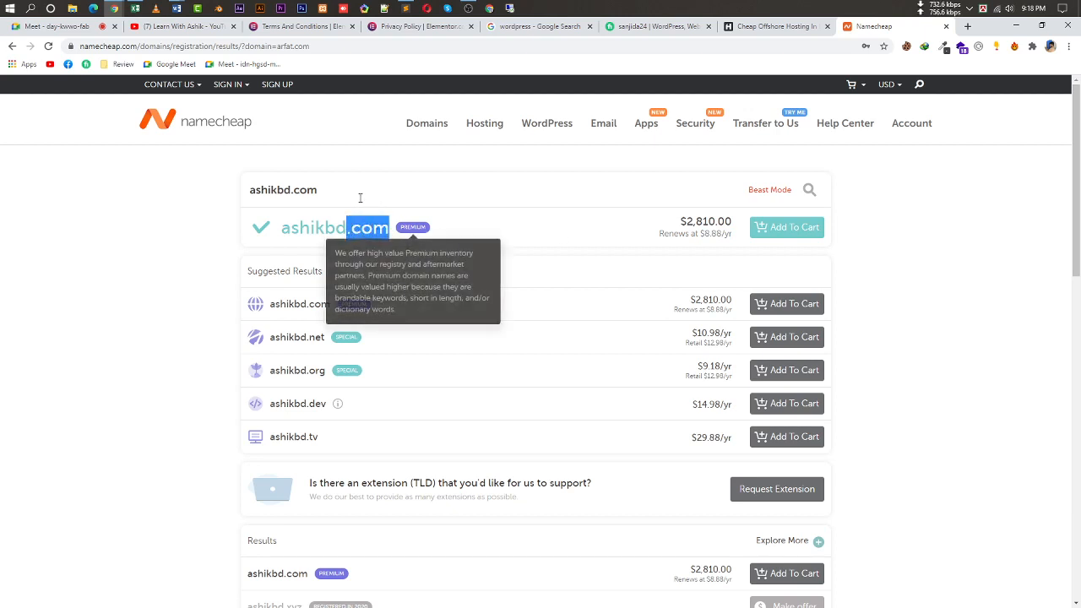
{"action": "left_click_drag", "start_coordinate": [279, 230], "coordinate": [396, 233]}
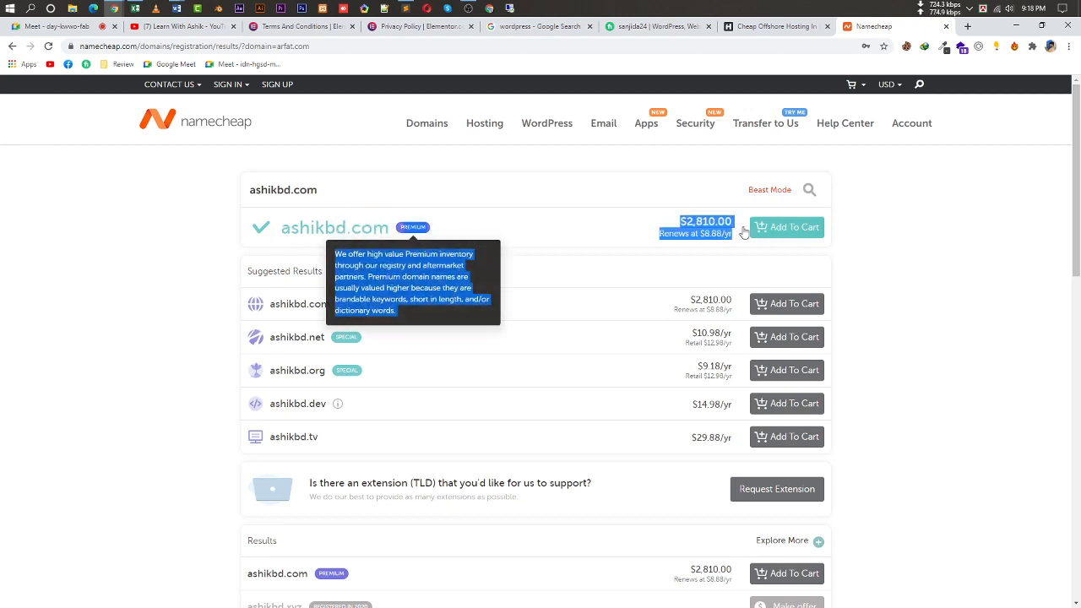
{"action": "left_click", "coordinate": [687, 221]}
{"action": "left_click_drag", "start_coordinate": [679, 223], "coordinate": [733, 219]}
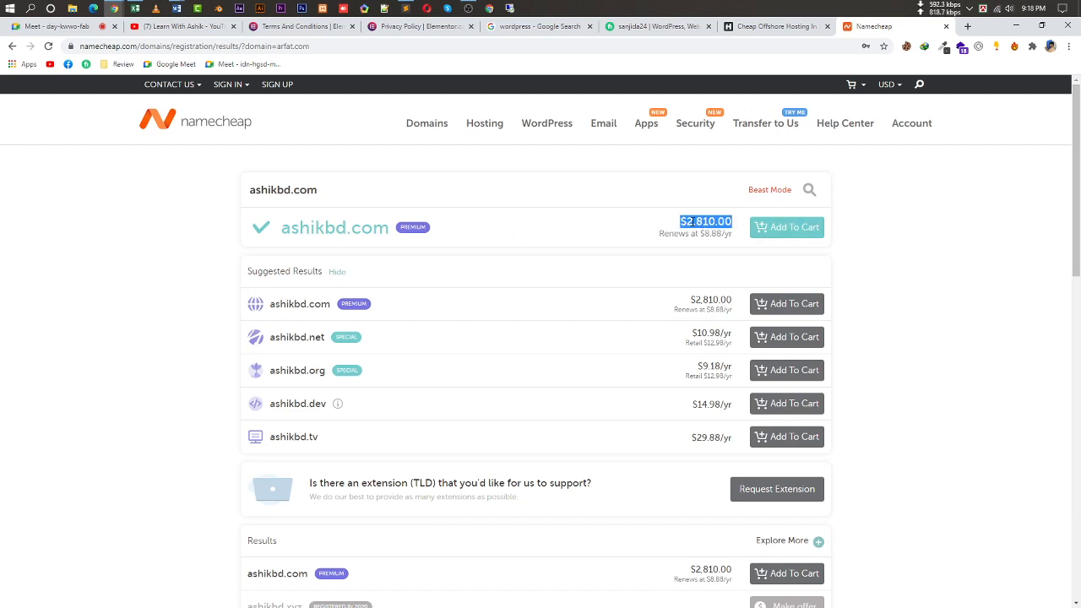
{"action": "left_click_drag", "start_coordinate": [680, 222], "coordinate": [732, 218]}
{"action": "left_click", "coordinate": [396, 290]}
{"action": "left_click_drag", "start_coordinate": [387, 226], "coordinate": [283, 228]}
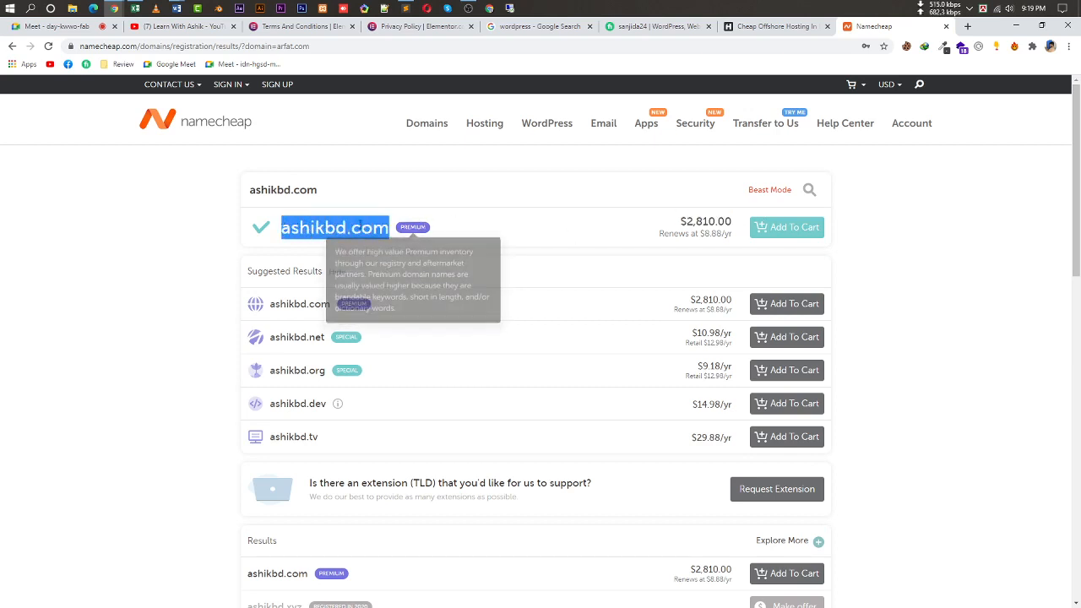
{"action": "right_click", "coordinate": [320, 223]}
{"action": "left_click", "coordinate": [364, 234]}
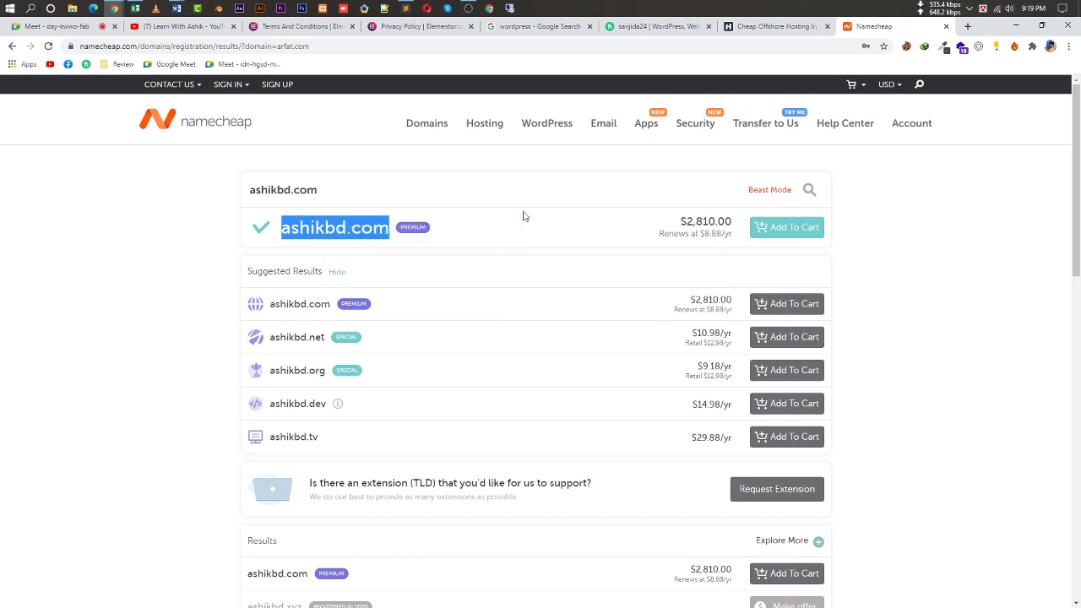
Step: Search Google for 'arcrve domain checker' and open the Wayback Machine result in a new tab
{"action": "left_click", "coordinate": [965, 28]}
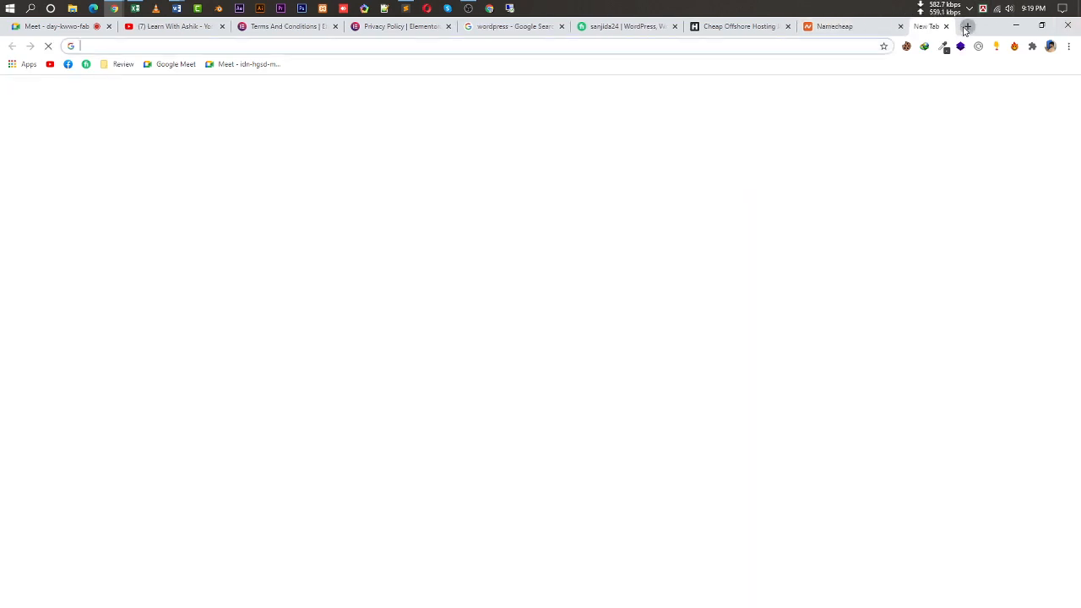
{"action": "type", "text": "ap"}
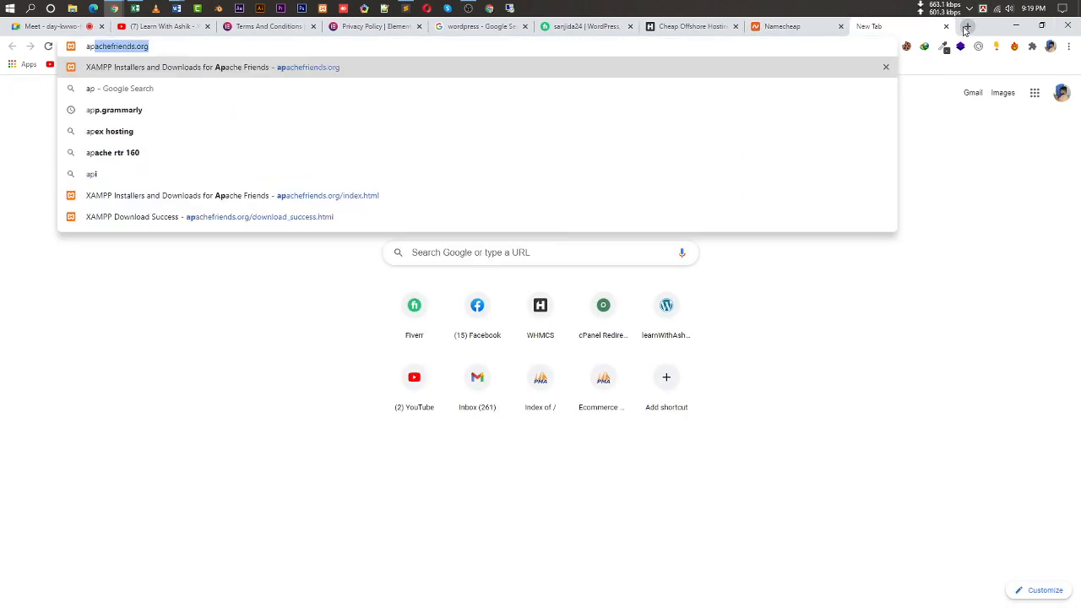
{"action": "type", "text": "ace"}
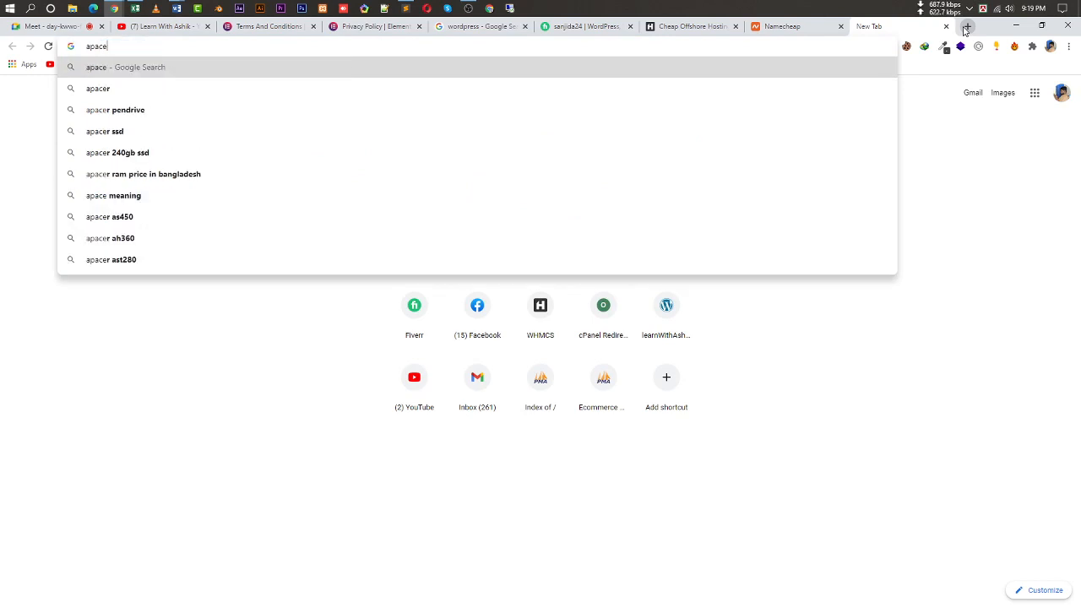
{"action": "type", "text": " we"}
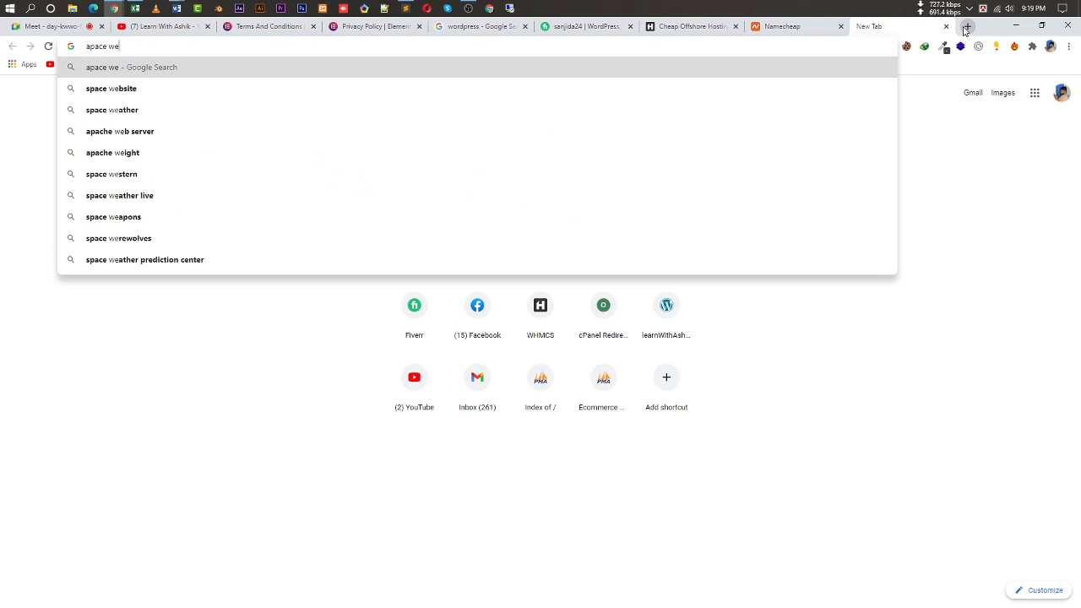
{"action": "type", "text": "b"}
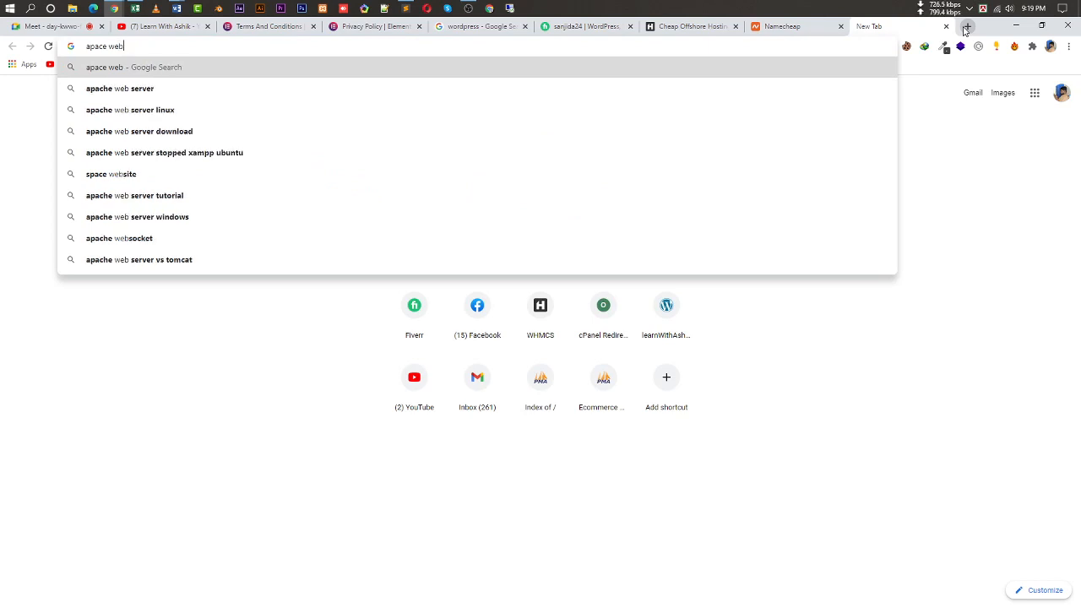
{"action": "key", "text": "BackSpace"}
{"action": "key", "text": "BackSpace"}
{"action": "key", "text": "BackSpace"}
{"action": "key", "text": "BackSpace"}
{"action": "key", "text": "BackSpace"}
{"action": "key", "text": "BackSpace"}
{"action": "key", "text": "BackSpace"}
{"action": "key", "text": "BackSpace"}
{"action": "key", "text": "BackSpace"}
{"action": "type", "text": "arcr"}
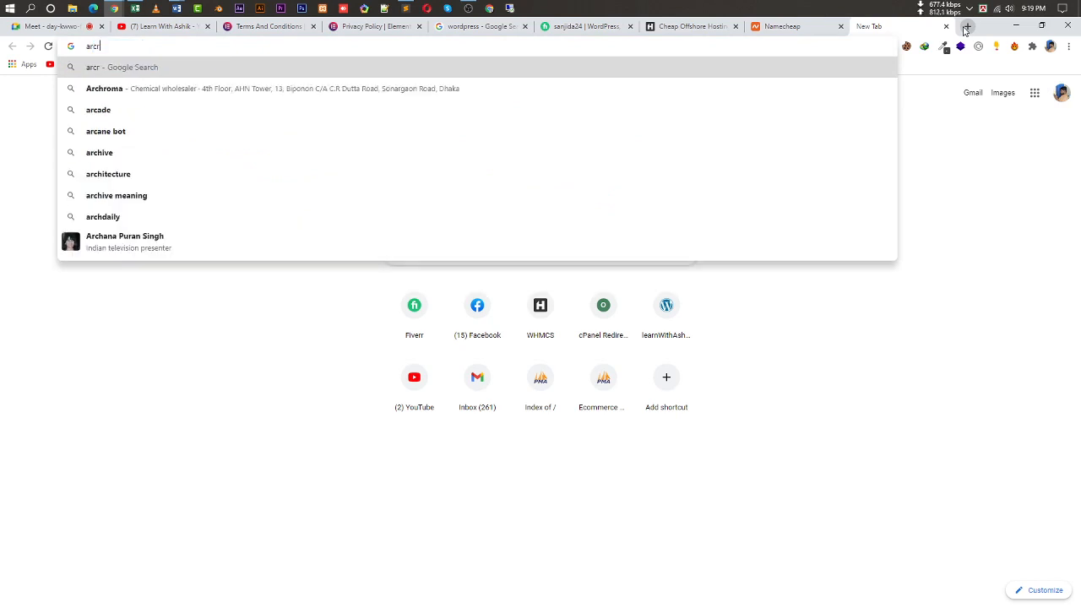
{"action": "type", "text": "ve domain checker"}
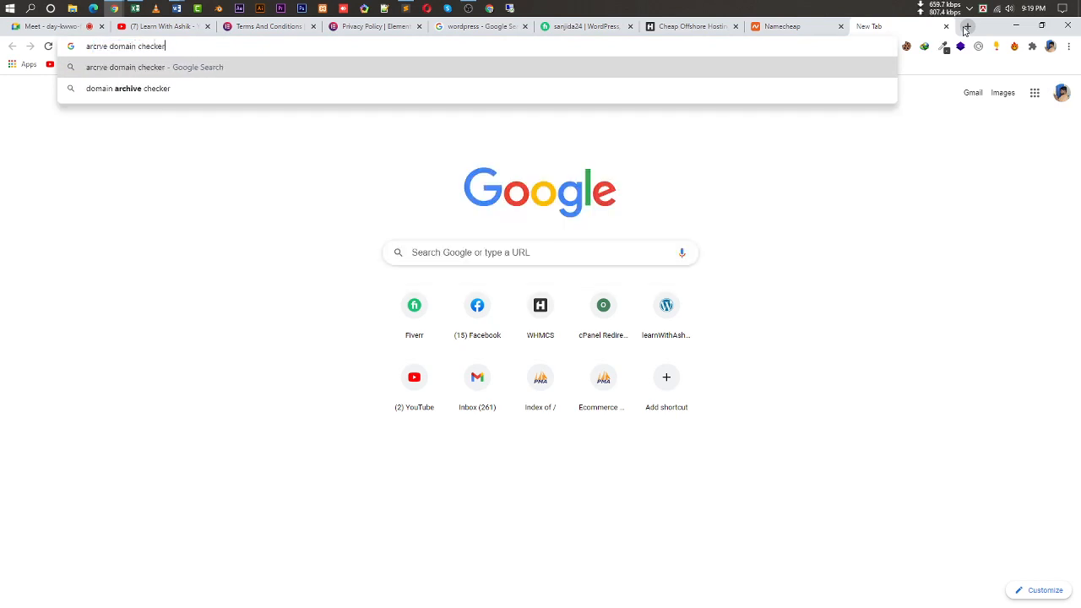
{"action": "key", "text": "Return"}
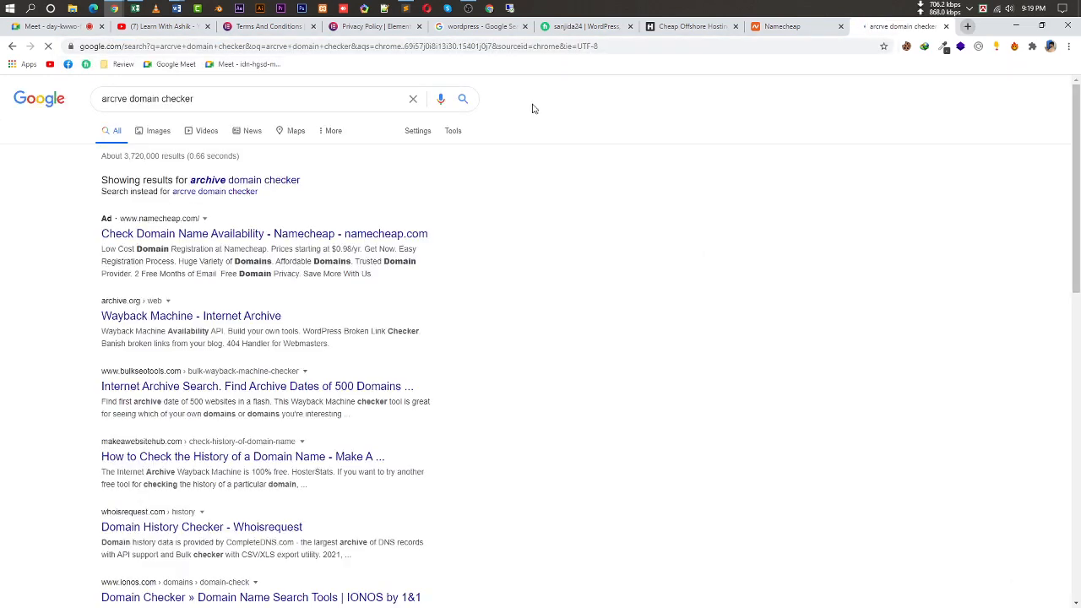
{"action": "right_click", "coordinate": [217, 319]}
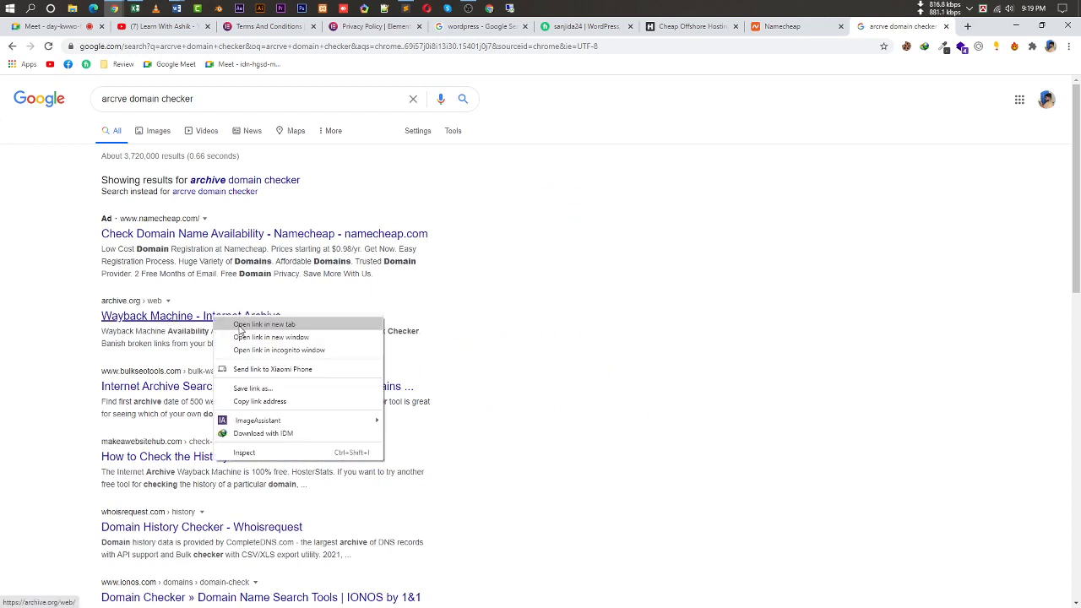
{"action": "left_click", "coordinate": [243, 328]}
{"action": "left_click", "coordinate": [899, 27]}
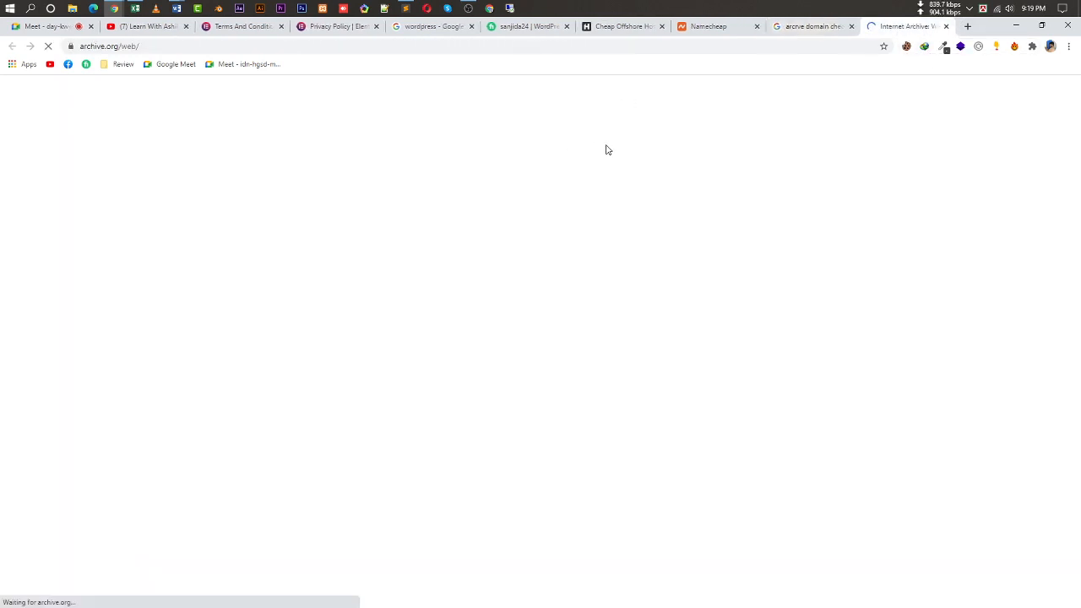
Step: Select archive.org in the page address bar
{"action": "left_click", "coordinate": [102, 45]}
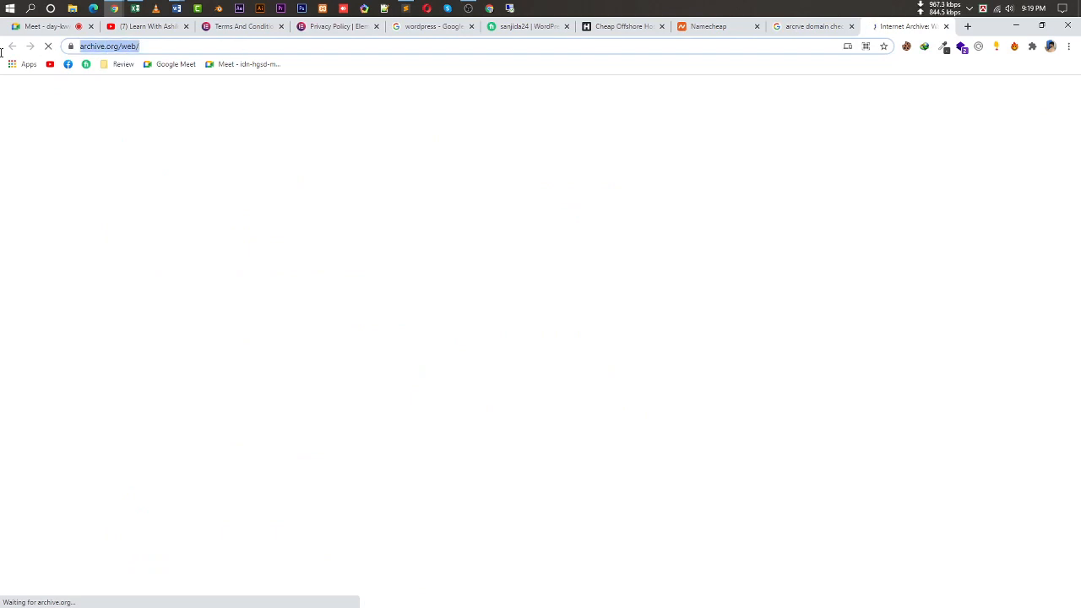
{"action": "left_click_drag", "start_coordinate": [24, 70], "coordinate": [60, 72]}
{"action": "left_click", "coordinate": [397, 166]}
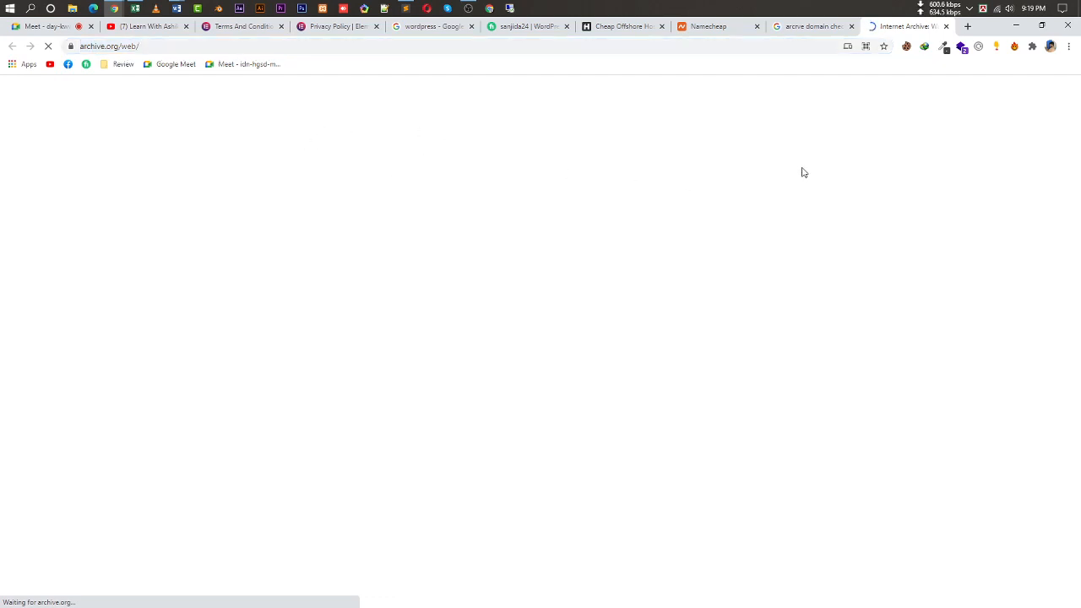
{"action": "left_click", "coordinate": [173, 46]}
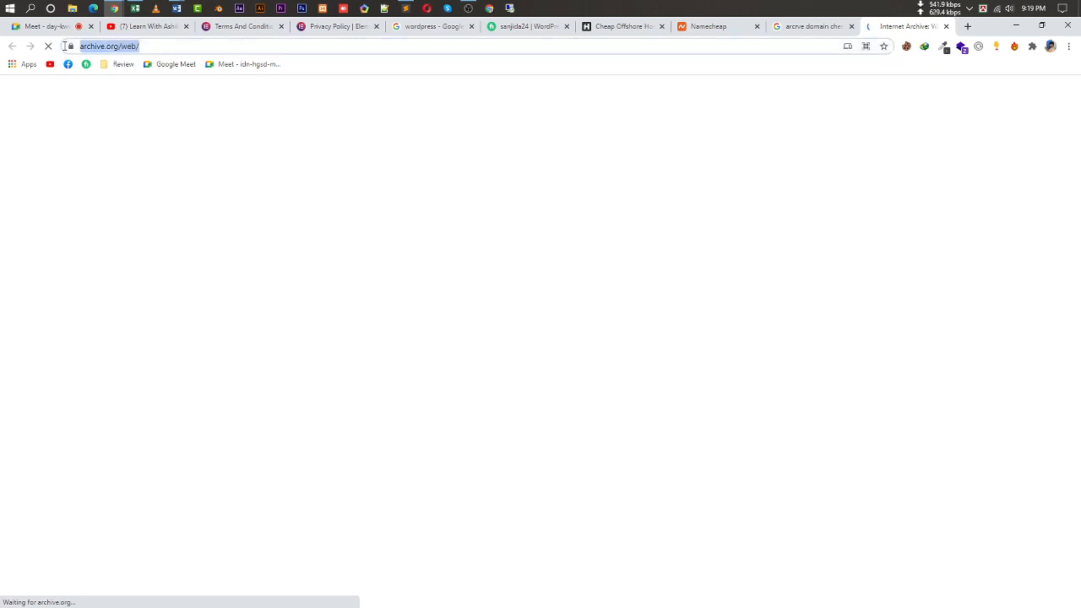
{"action": "left_click", "coordinate": [142, 46]}
{"action": "left_click_drag", "start_coordinate": [144, 47], "coordinate": [106, 46]}
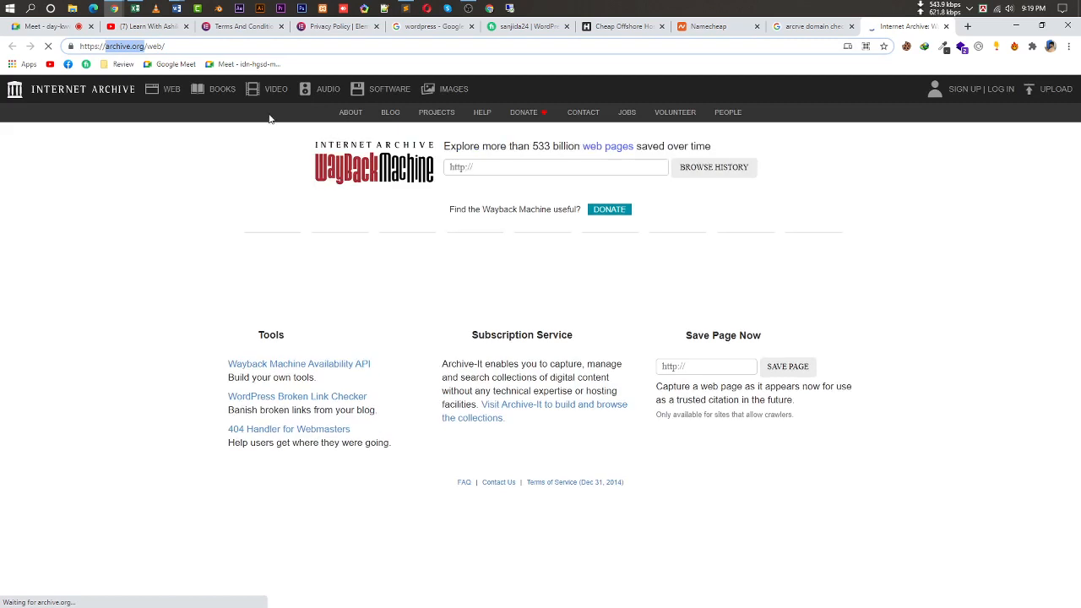
Step: Enter ashikbd.com in the Wayback Machine field and browse its history
{"action": "left_click", "coordinate": [476, 165]}
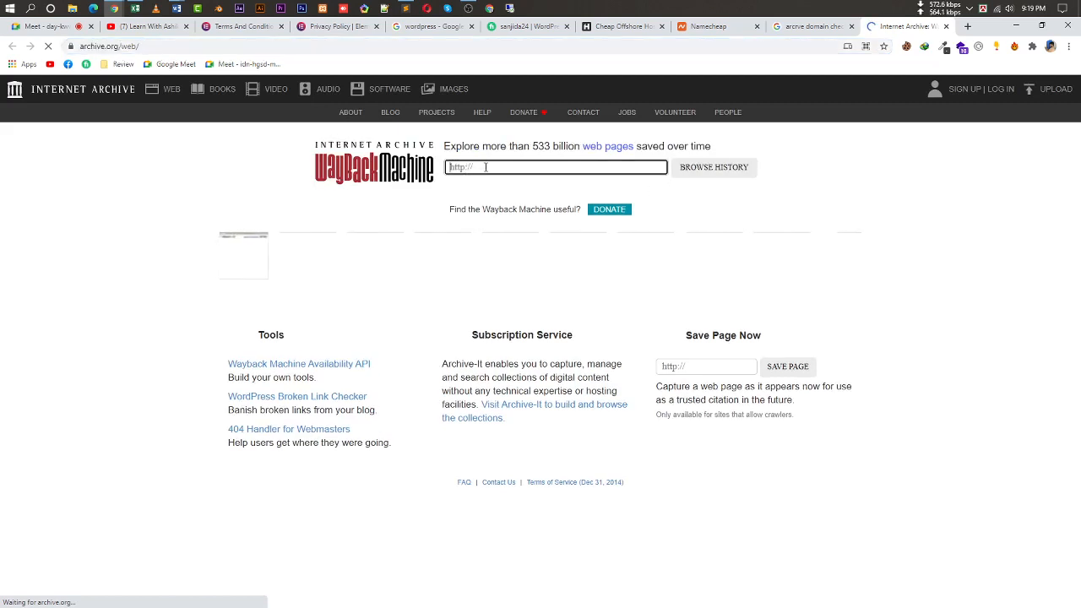
{"action": "type", "text": "ashikbd.com"}
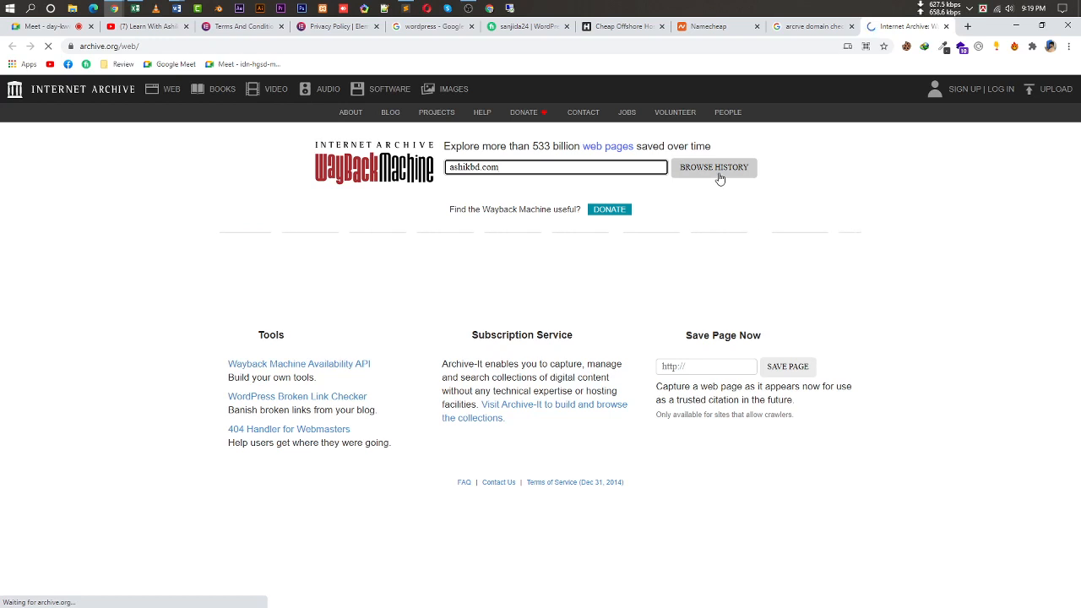
{"action": "left_click_drag", "start_coordinate": [509, 166], "coordinate": [418, 175]}
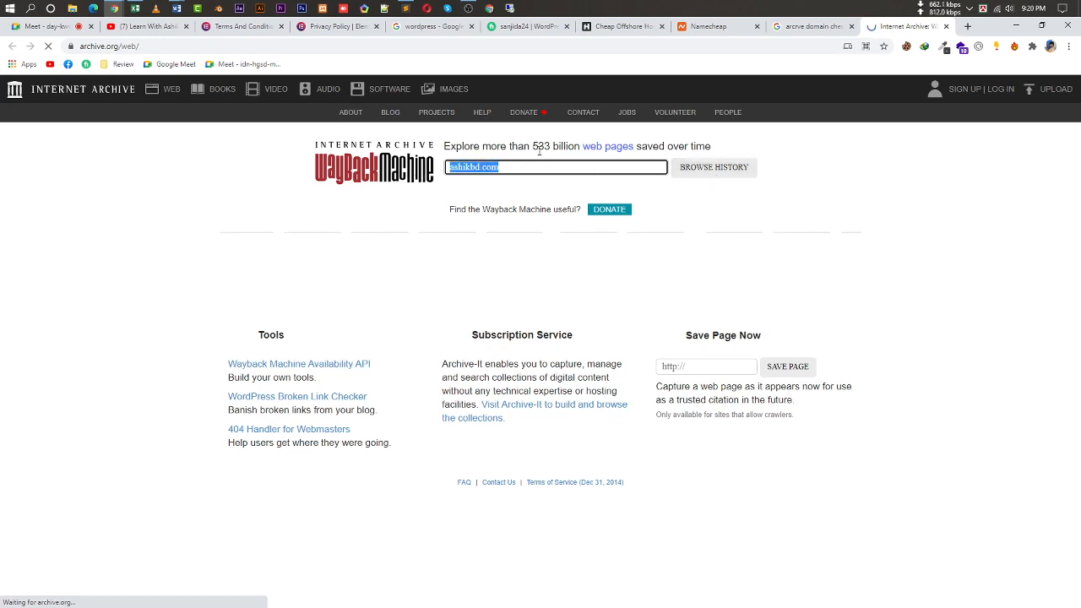
{"action": "left_click_drag", "start_coordinate": [531, 146], "coordinate": [743, 147]}
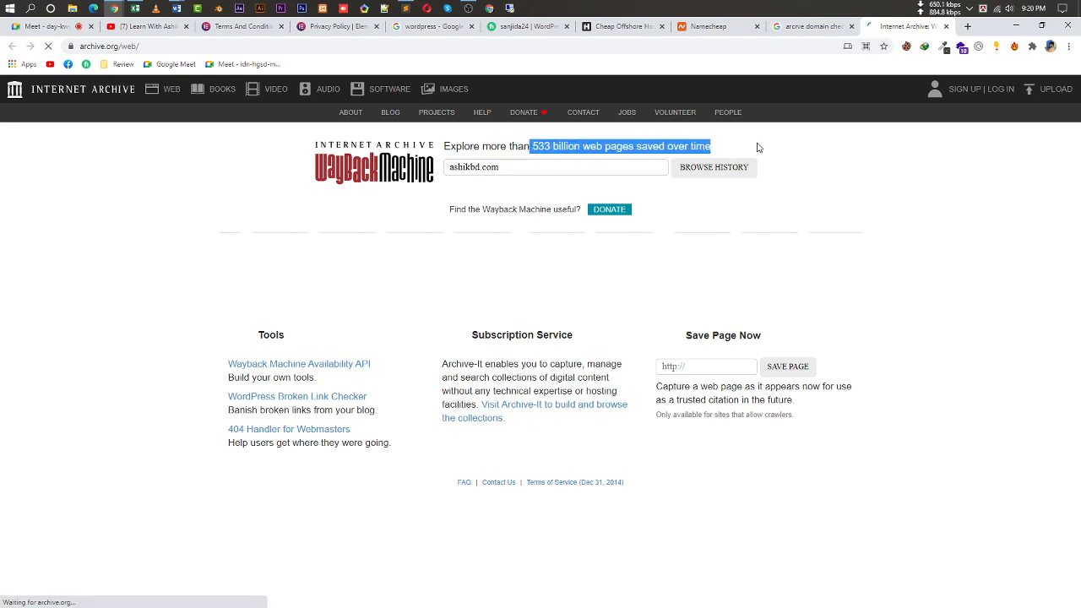
{"action": "left_click", "coordinate": [748, 151]}
{"action": "left_click", "coordinate": [721, 169]}
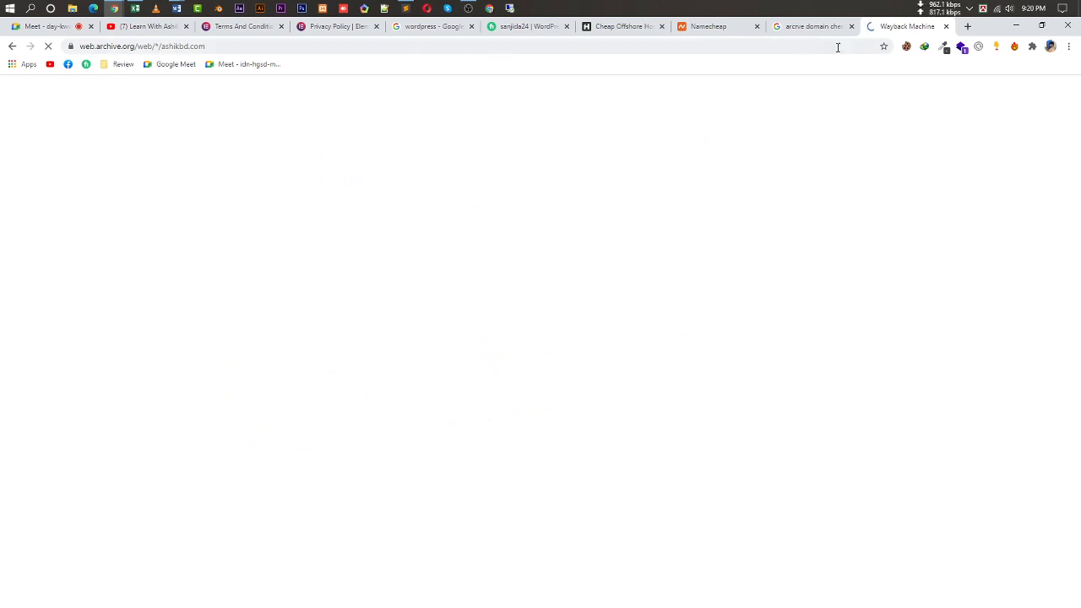
{"action": "left_click", "coordinate": [823, 26]}
Step: Close the Google search results and Namecheap tabs
{"action": "left_click", "coordinate": [852, 27]}
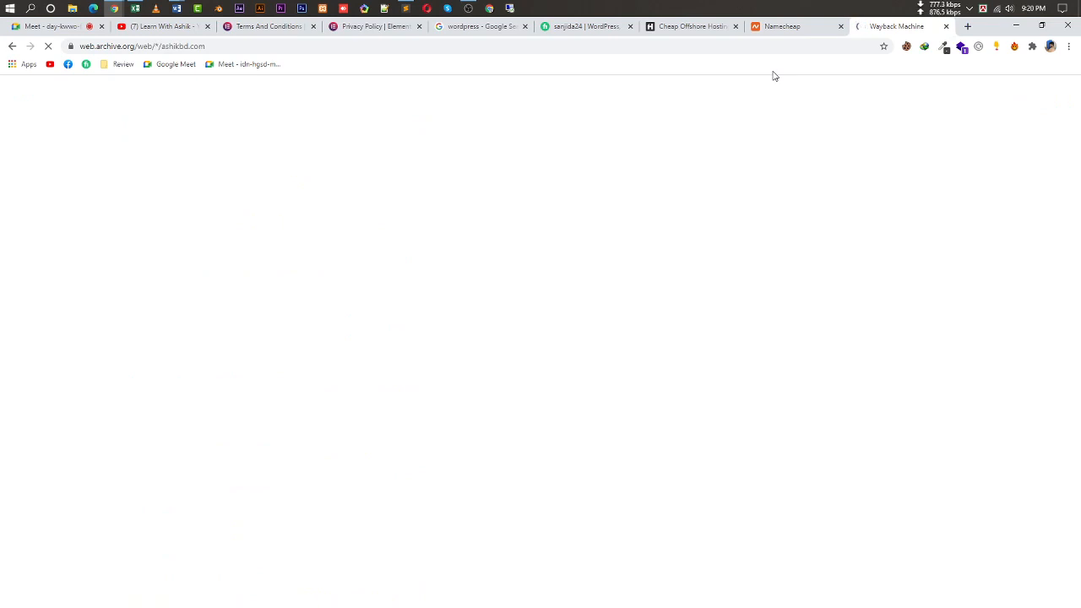
{"action": "left_click", "coordinate": [794, 29]}
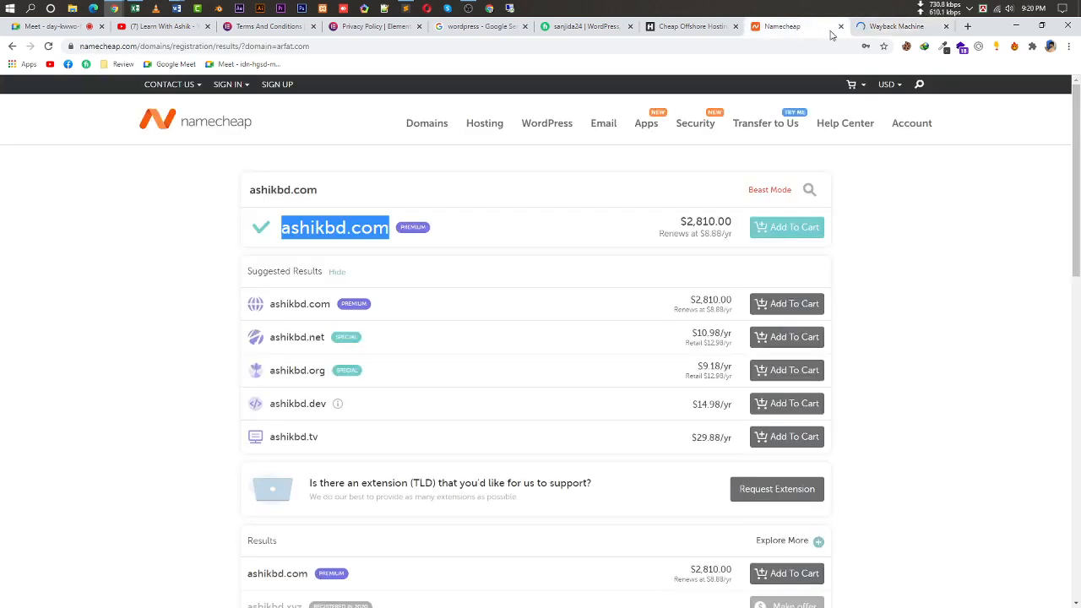
{"action": "left_click", "coordinate": [841, 27]}
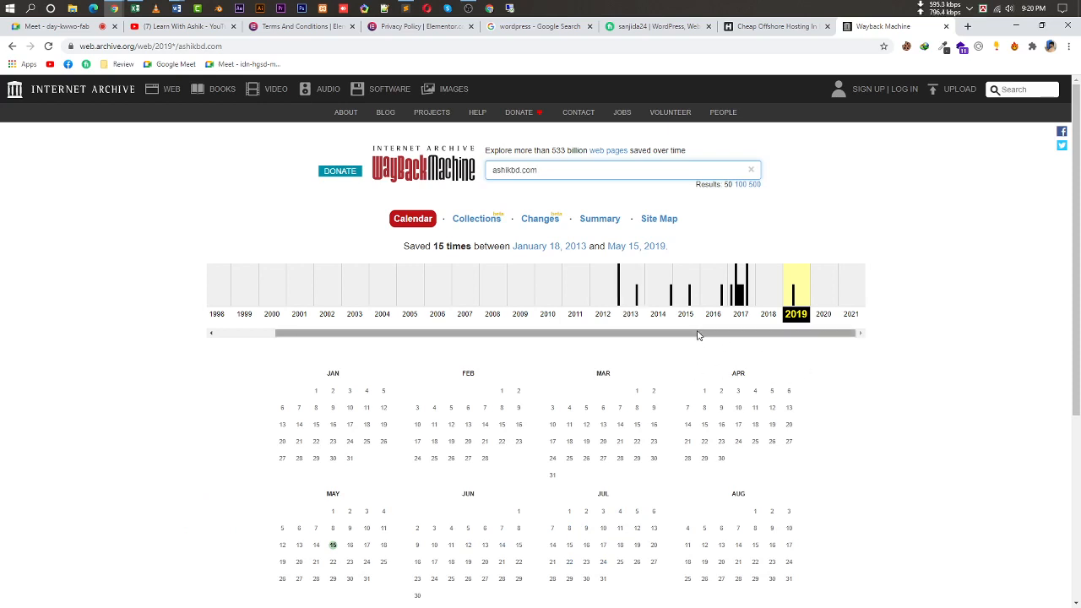
Step: Show ashikbd.com's captures for 2012, then the 2013 calendar
{"action": "left_click", "coordinate": [607, 305]}
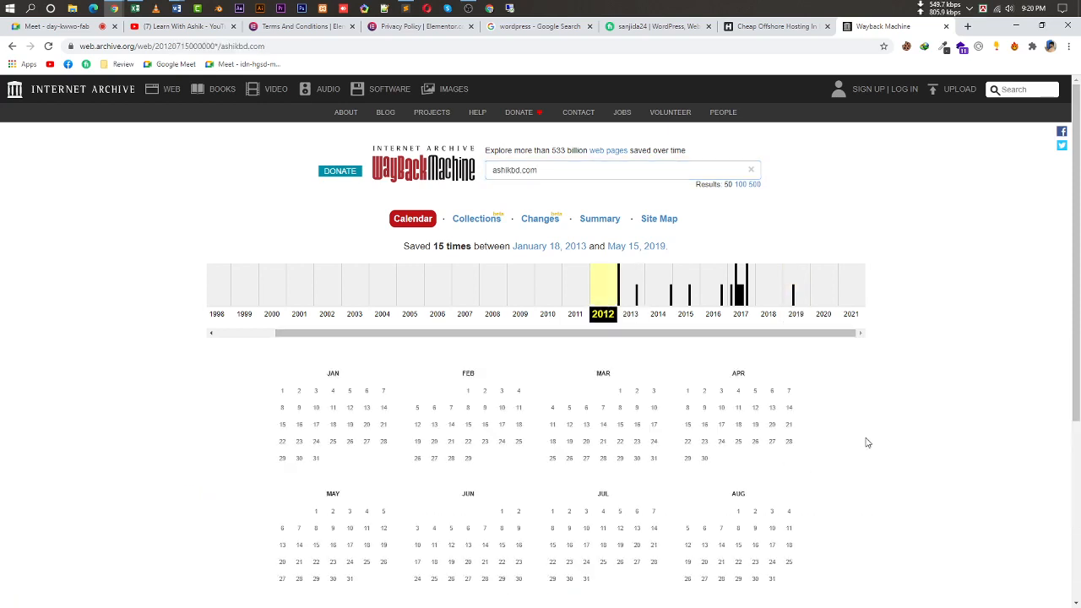
{"action": "scroll", "coordinate": [1059, 453], "scroll_direction": "down", "scroll_amount": 3}
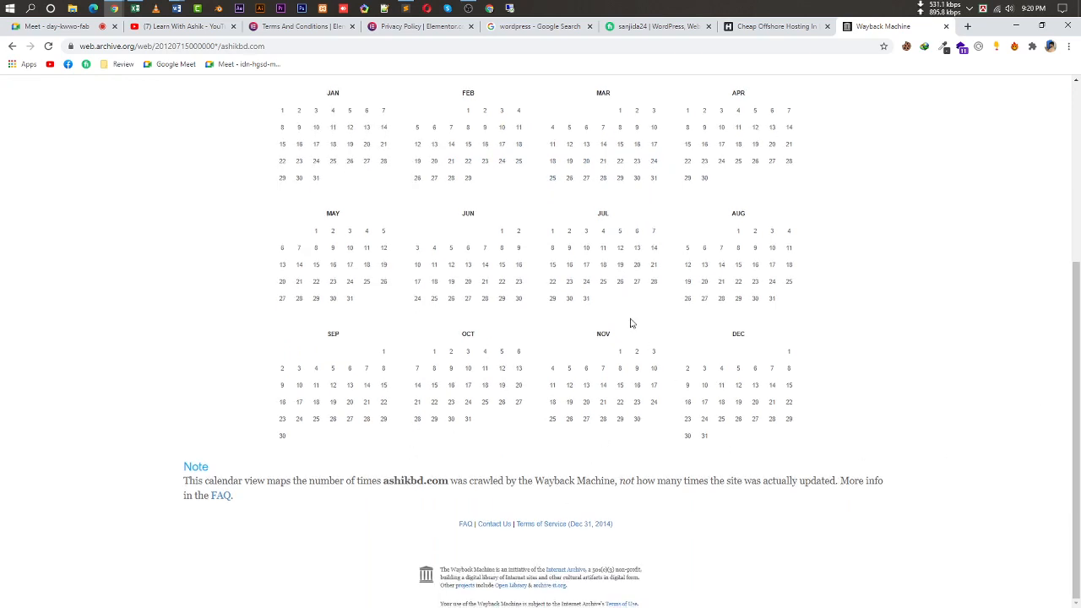
{"action": "scroll", "coordinate": [652, 345], "scroll_direction": "up", "scroll_amount": 2}
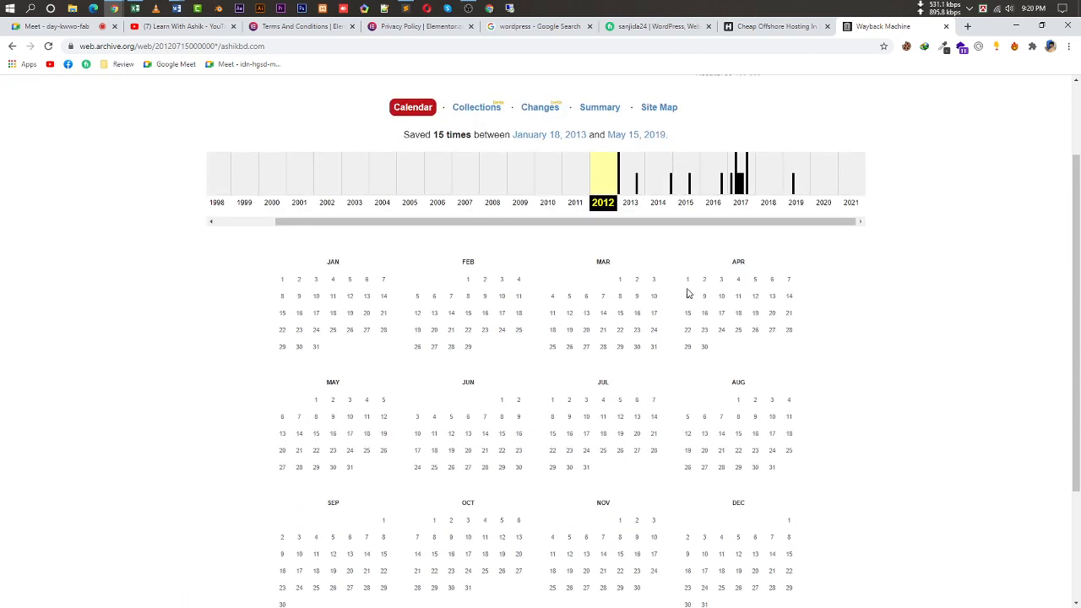
{"action": "left_click", "coordinate": [621, 184]}
{"action": "scroll", "coordinate": [737, 488], "scroll_direction": "down", "scroll_amount": 1}
Step: Open ashikbd.com's January 18, 2013 snapshot captured at 23:36:38
{"action": "scroll", "coordinate": [737, 487], "scroll_direction": "down", "scroll_amount": 1}
{"action": "mouse_move", "coordinate": [367, 204]}
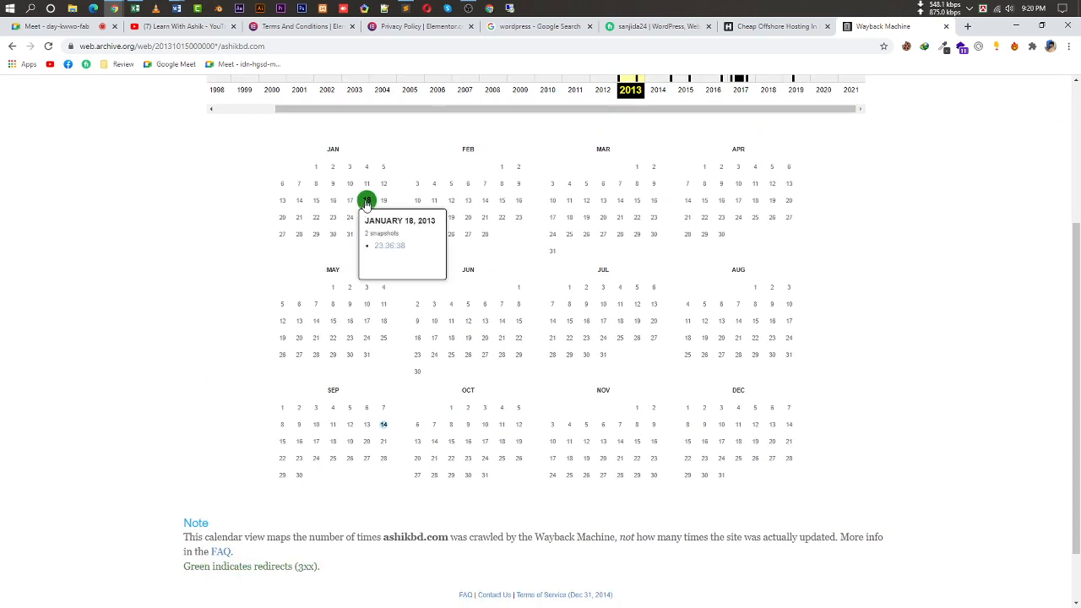
{"action": "left_click", "coordinate": [387, 246]}
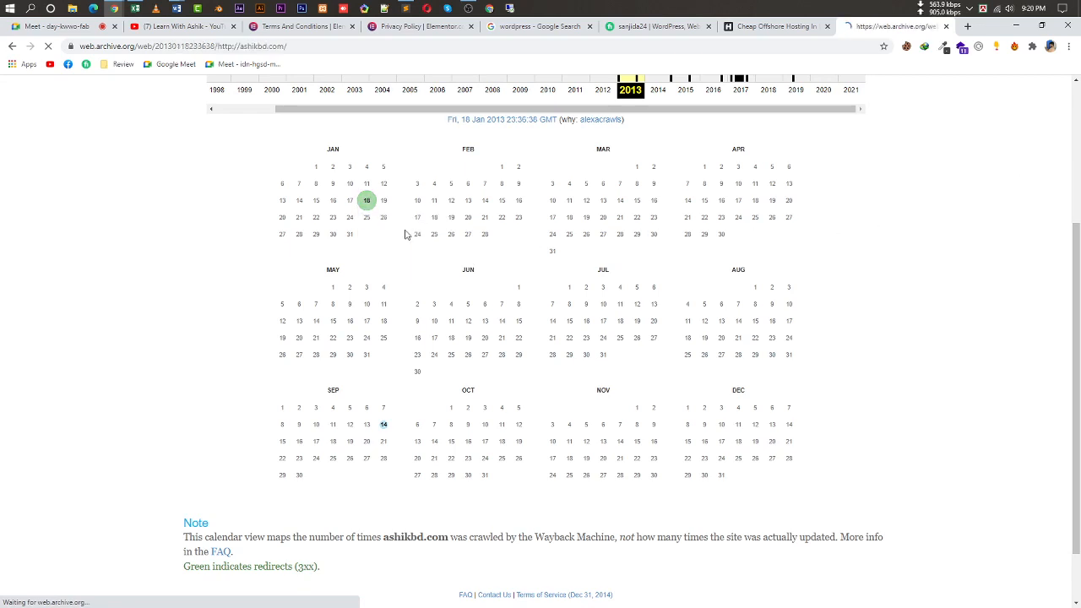
{"action": "scroll", "coordinate": [846, 286], "scroll_direction": "up", "scroll_amount": 4}
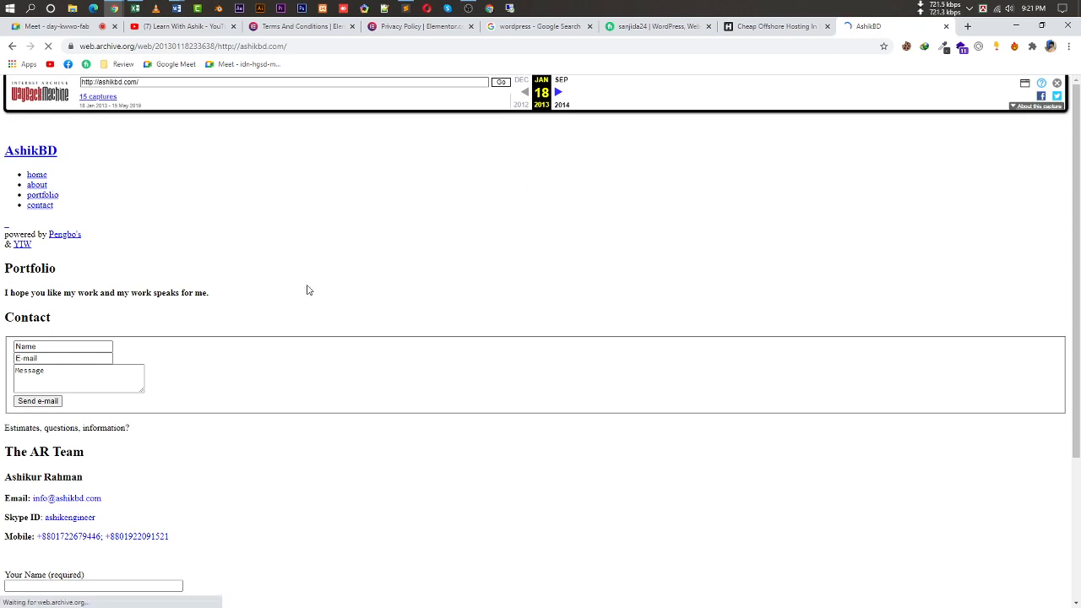
{"action": "scroll", "coordinate": [259, 334], "scroll_direction": "down", "scroll_amount": 3}
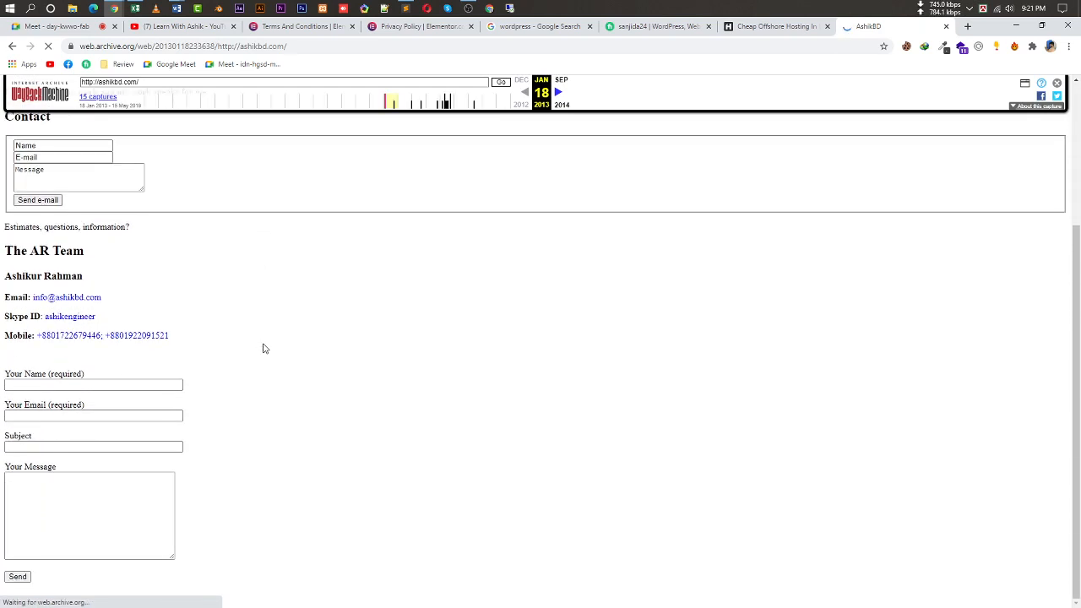
{"action": "scroll", "coordinate": [128, 374], "scroll_direction": "up", "scroll_amount": 1}
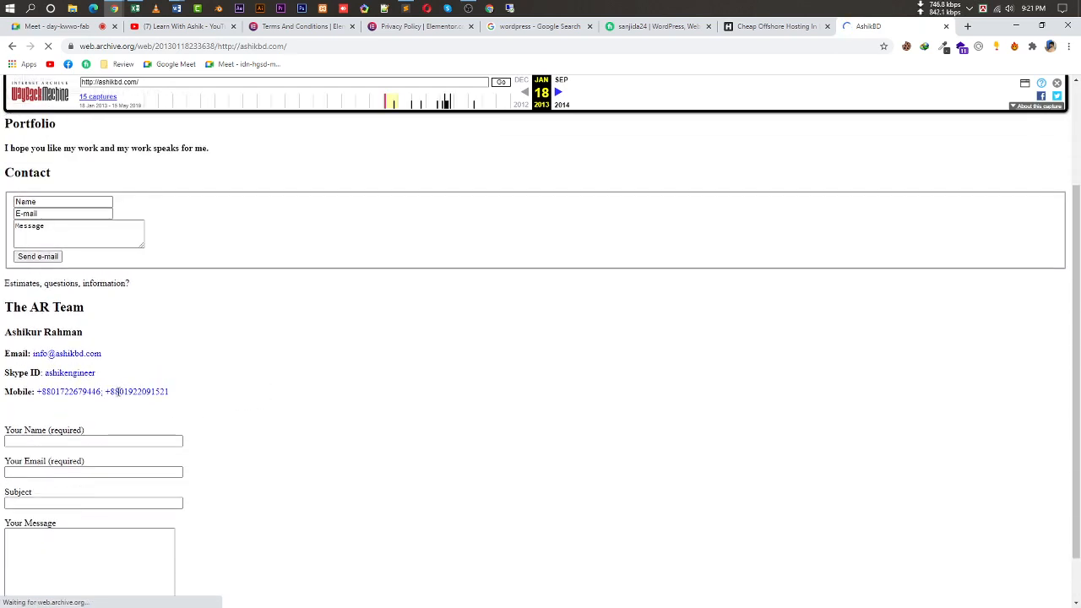
{"action": "scroll", "coordinate": [160, 394], "scroll_direction": "up", "scroll_amount": 2}
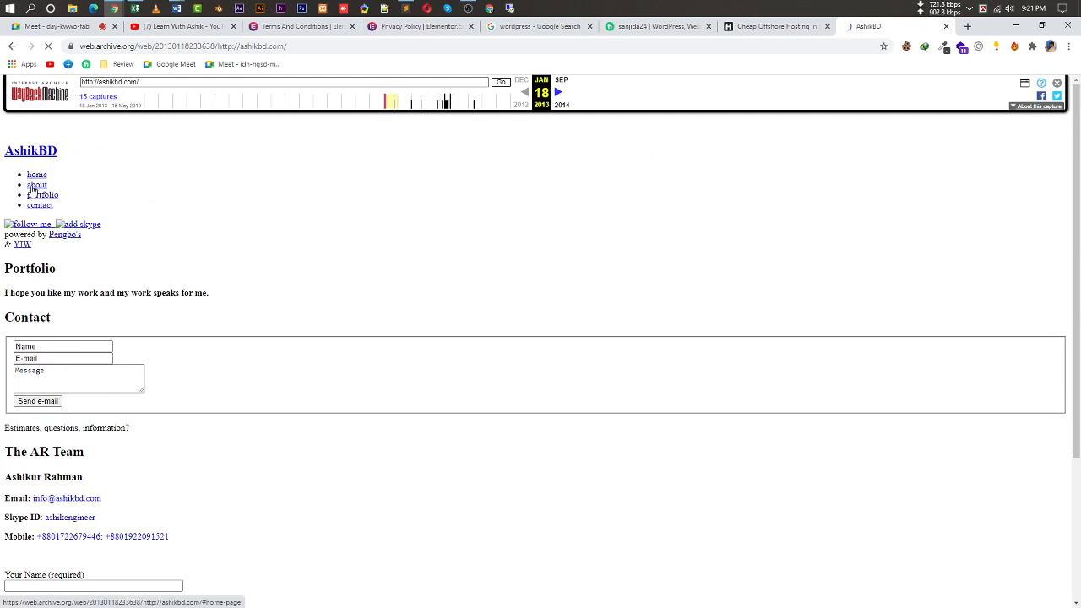
{"action": "scroll", "coordinate": [106, 381], "scroll_direction": "down", "scroll_amount": 3}
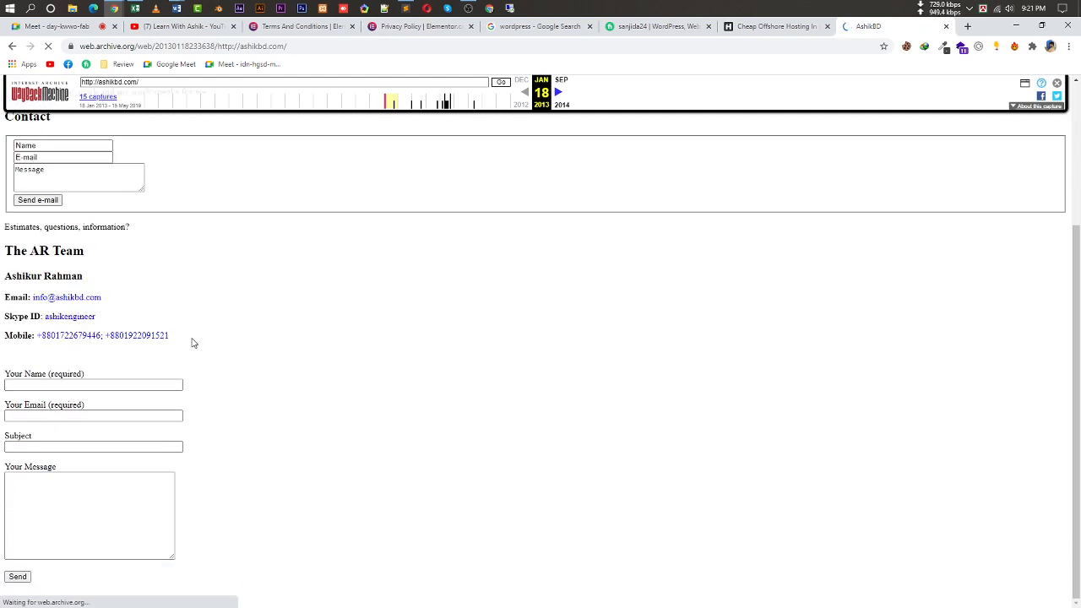
{"action": "left_click_drag", "start_coordinate": [100, 348], "coordinate": [37, 342]}
{"action": "left_click_drag", "start_coordinate": [127, 321], "coordinate": [7, 327]}
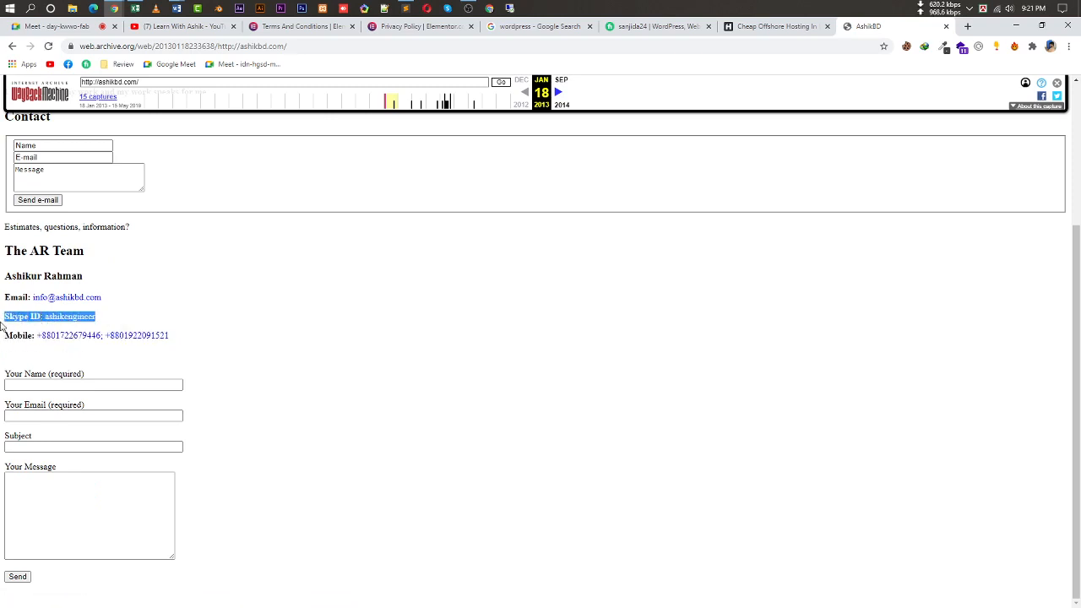
{"action": "scroll", "coordinate": [295, 176], "scroll_direction": "up", "scroll_amount": 3}
{"action": "scroll", "coordinate": [56, 248], "scroll_direction": "down", "scroll_amount": 1}
{"action": "scroll", "coordinate": [13, 160], "scroll_direction": "up", "scroll_amount": 1}
{"action": "scroll", "coordinate": [484, 387], "scroll_direction": "up", "scroll_amount": 3}
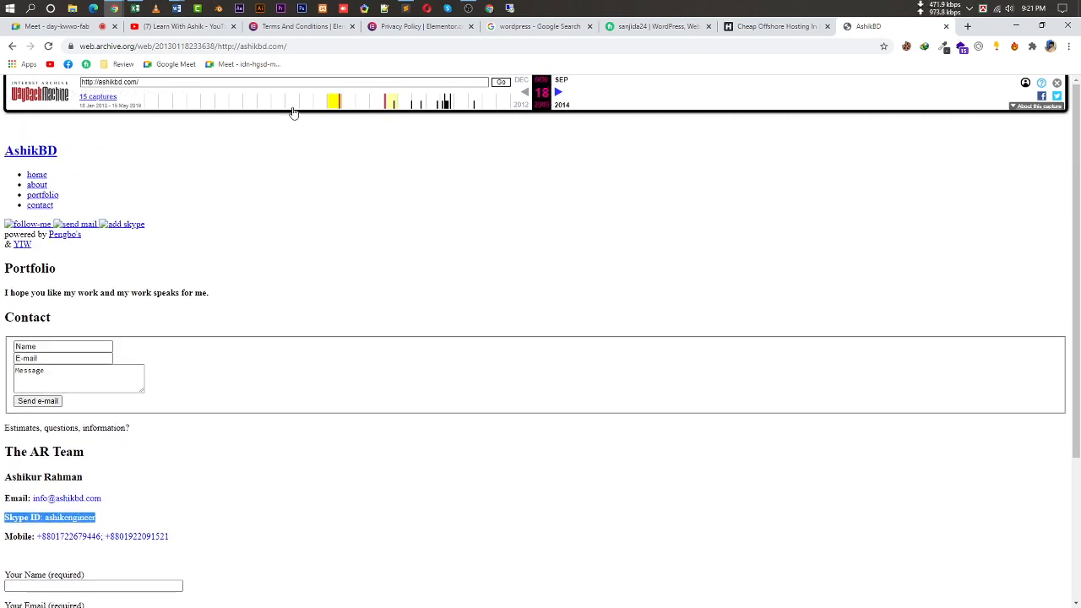
{"action": "left_click", "coordinate": [146, 82]}
{"action": "left_click_drag", "start_coordinate": [146, 82], "coordinate": [101, 82]}
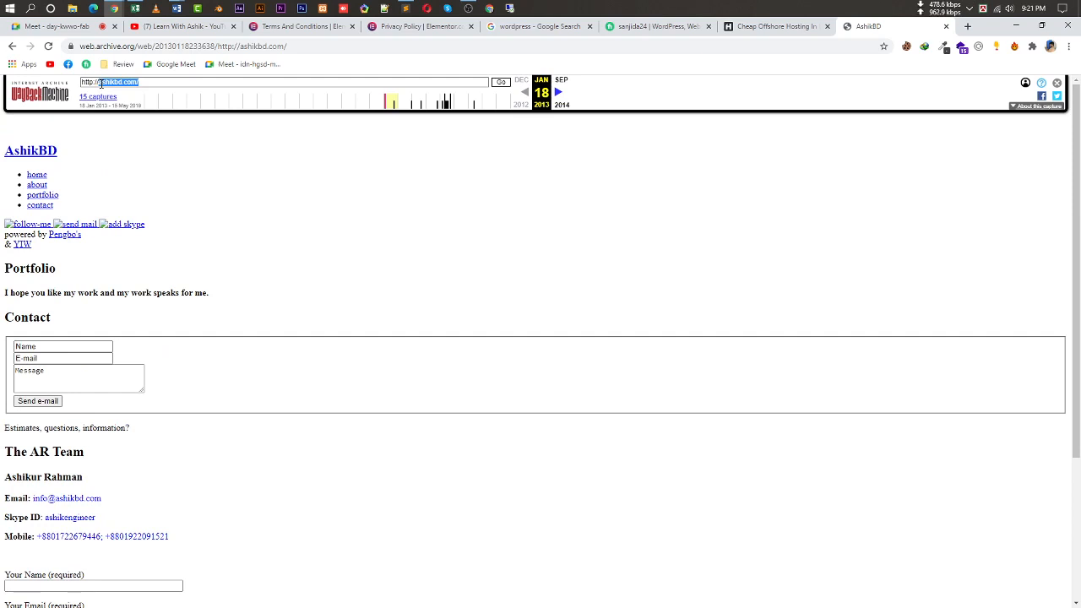
Step: Replace the old domain with trickjan.com and look it up in the archive
{"action": "key", "text": "BackSpace"}
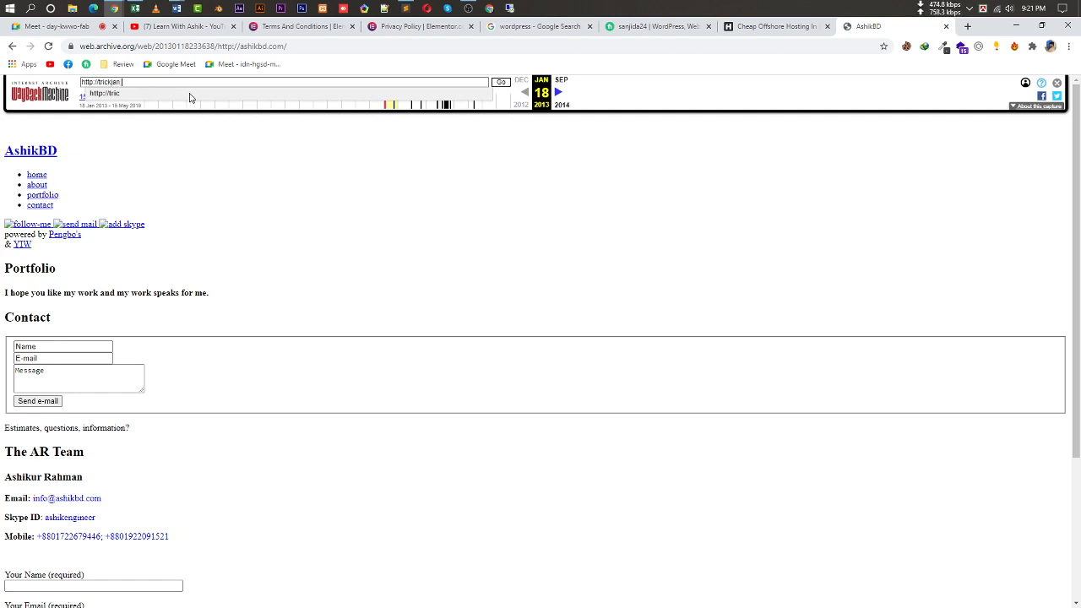
{"action": "key", "text": "Return"}
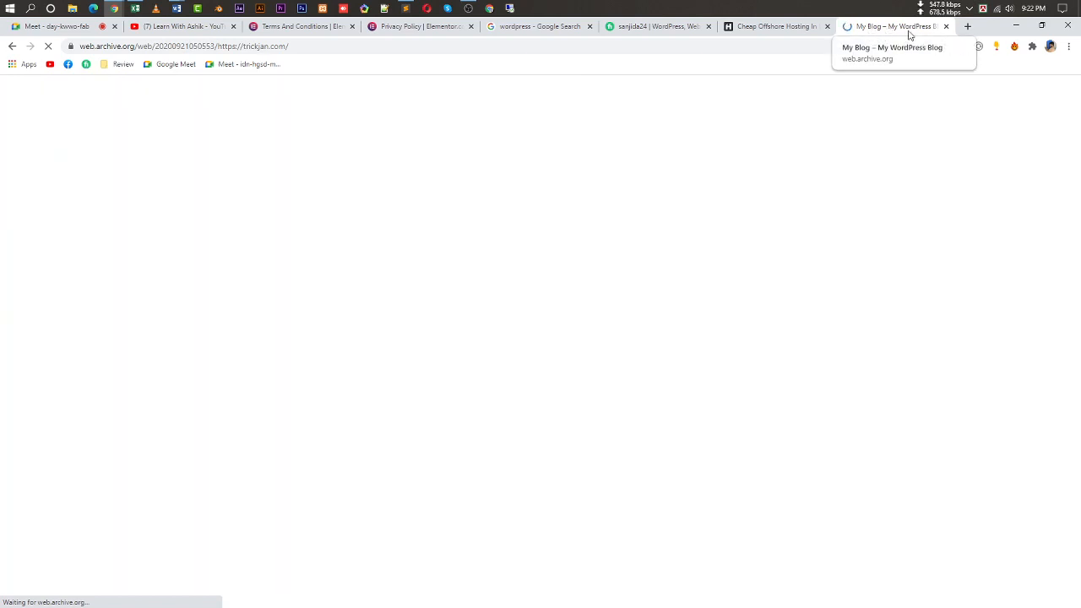
{"action": "left_click_drag", "start_coordinate": [288, 46], "coordinate": [241, 53]}
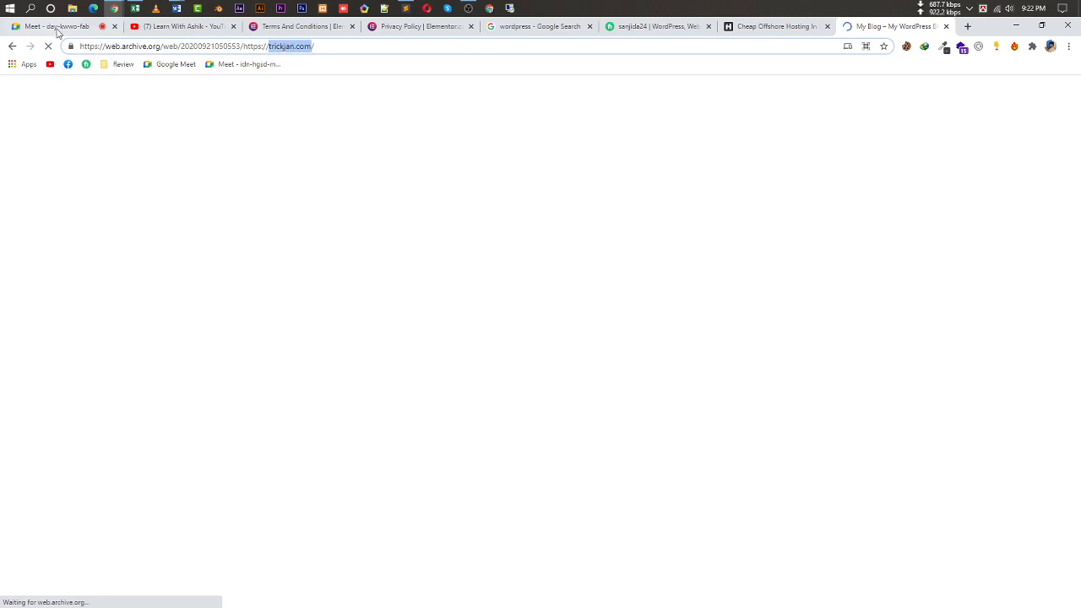
Step: Check the meeting, then scroll through trickjan.com's September 2020 'My Blog' snapshot
{"action": "left_click", "coordinate": [58, 31]}
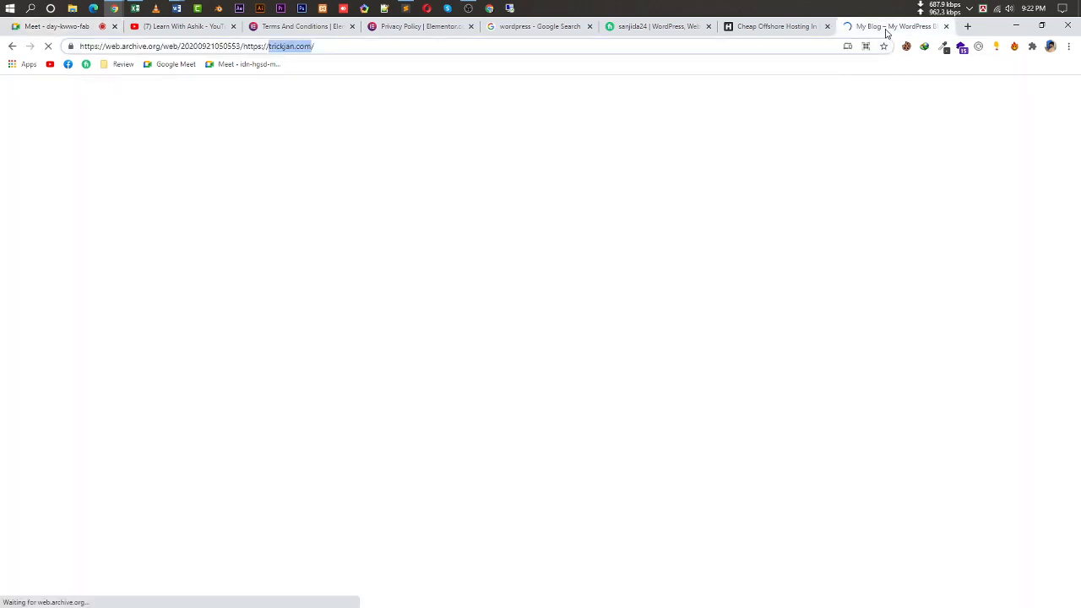
{"action": "left_click", "coordinate": [887, 27]}
{"action": "left_click", "coordinate": [51, 26]}
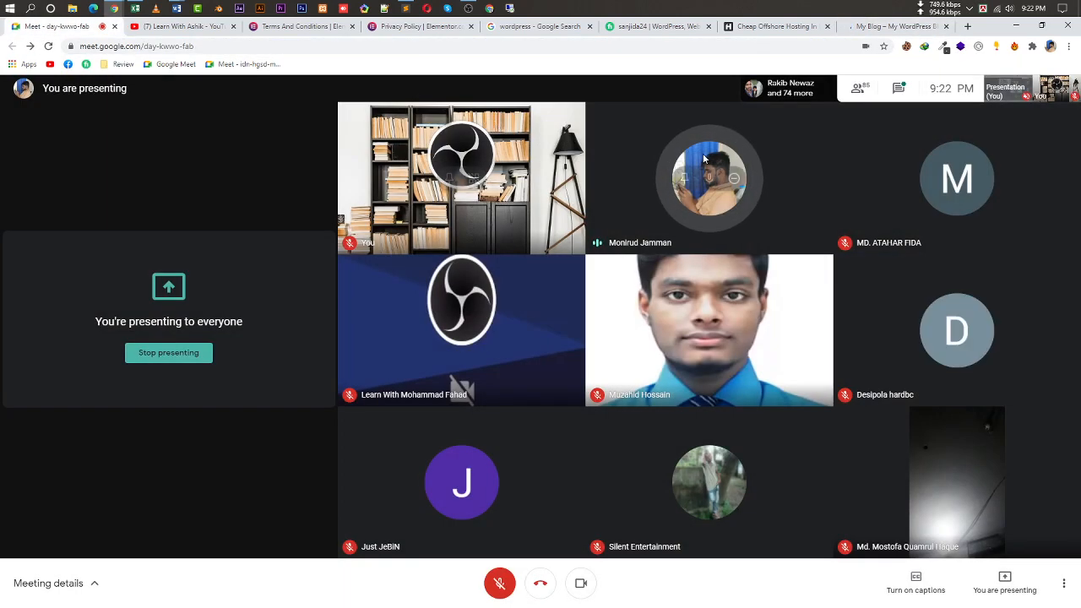
{"action": "left_click", "coordinate": [882, 28]}
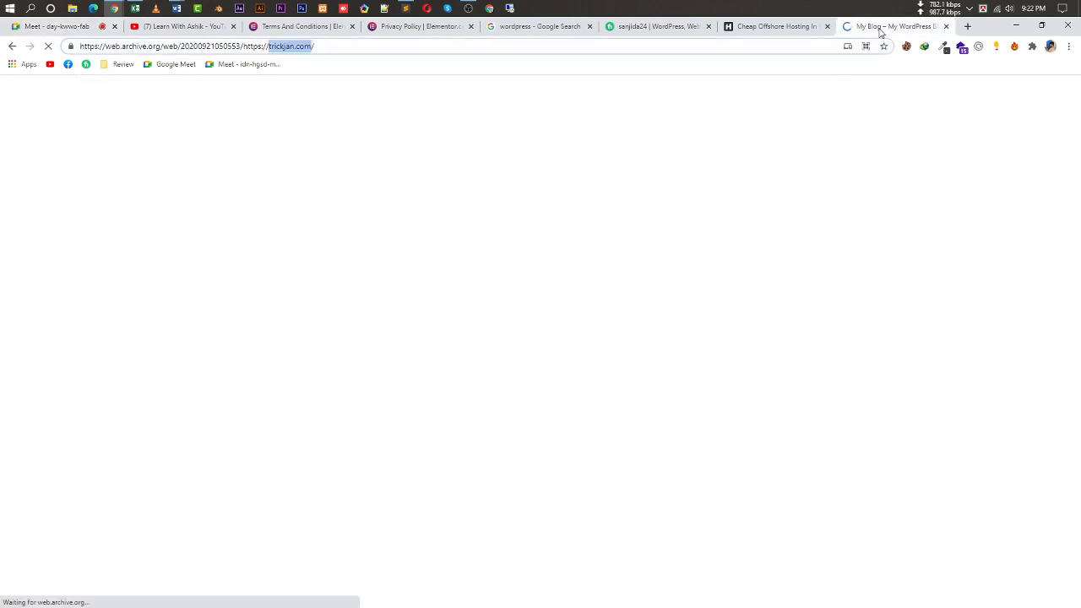
{"action": "scroll", "coordinate": [67, 517], "scroll_direction": "down", "scroll_amount": 4}
{"action": "scroll", "coordinate": [57, 506], "scroll_direction": "up", "scroll_amount": 4}
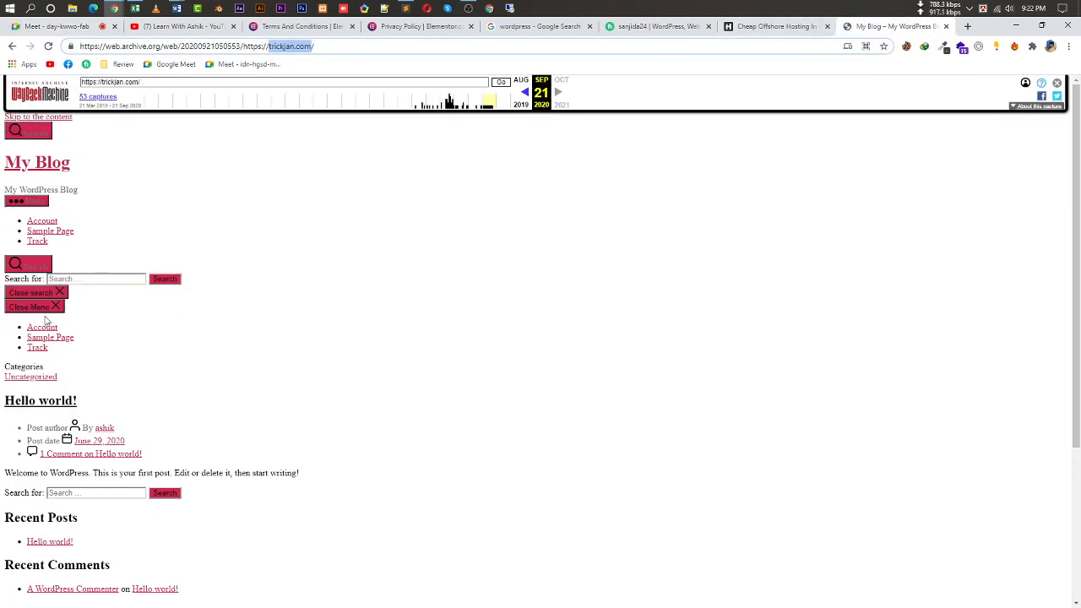
{"action": "scroll", "coordinate": [72, 425], "scroll_direction": "down", "scroll_amount": 3}
{"action": "scroll", "coordinate": [72, 279], "scroll_direction": "up", "scroll_amount": 3}
{"action": "scroll", "coordinate": [143, 397], "scroll_direction": "down", "scroll_amount": 3}
{"action": "scroll", "coordinate": [51, 254], "scroll_direction": "up", "scroll_amount": 3}
{"action": "left_click_drag", "start_coordinate": [158, 46], "coordinate": [99, 85]}
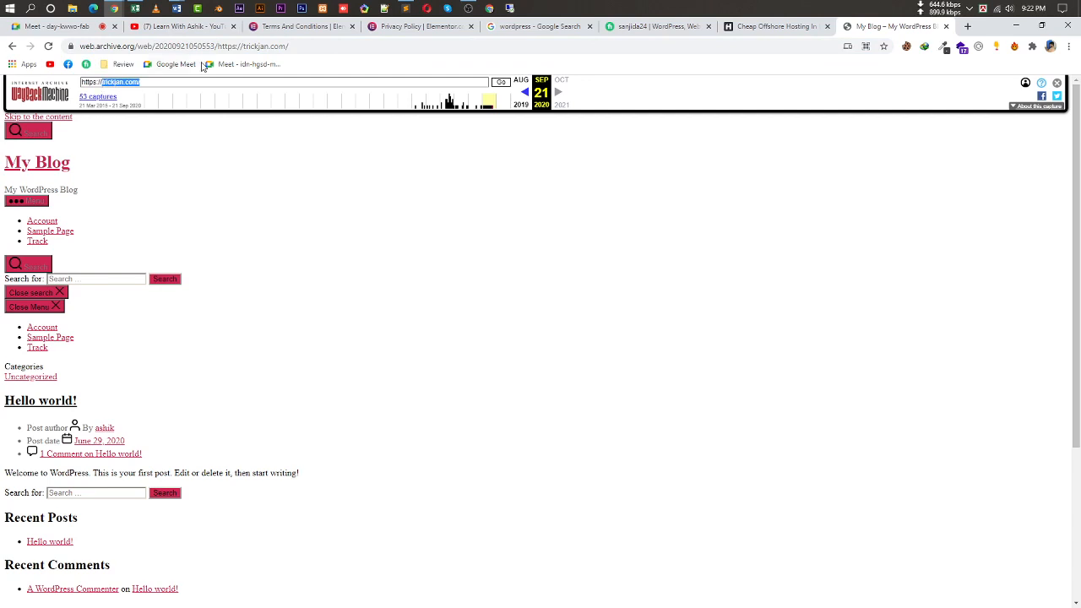
Step: Look up hostbuybd.com in the Wayback Machine, glancing at the live pricing page meanwhile
{"action": "type", "text": "hostbuybd.com"}
{"action": "key", "text": "Return"}
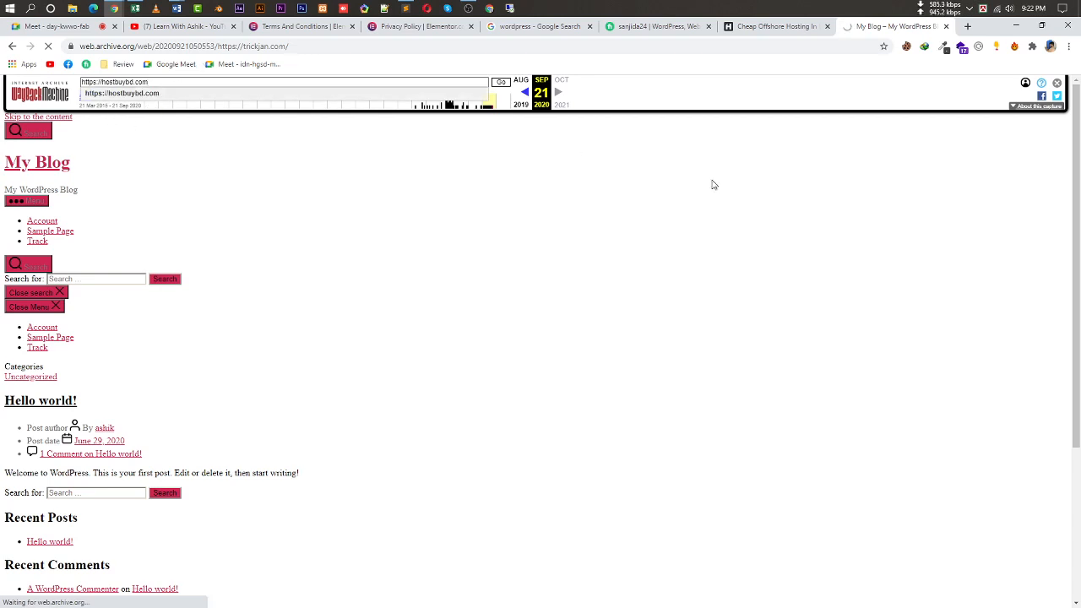
{"action": "scroll", "coordinate": [546, 431], "scroll_direction": "down", "scroll_amount": 3}
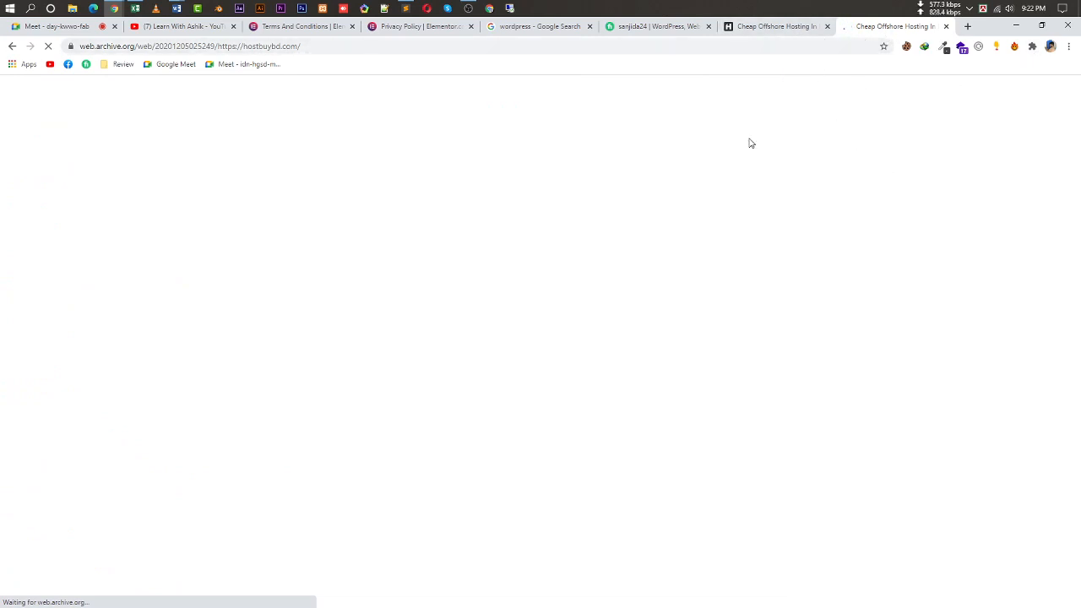
{"action": "left_click", "coordinate": [771, 26]}
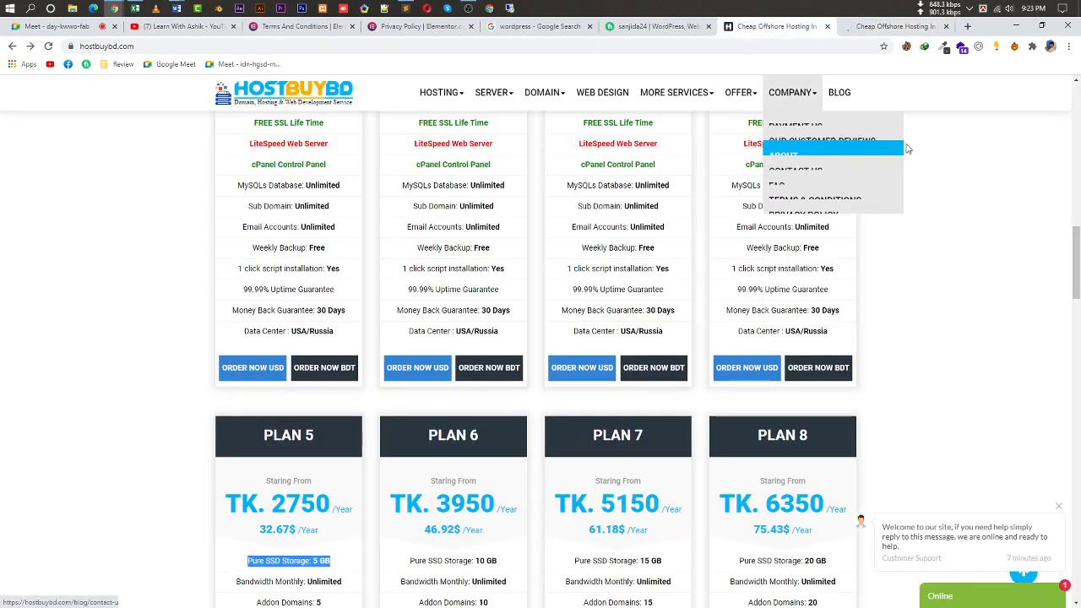
{"action": "scroll", "coordinate": [900, 148], "scroll_direction": "up", "scroll_amount": 3}
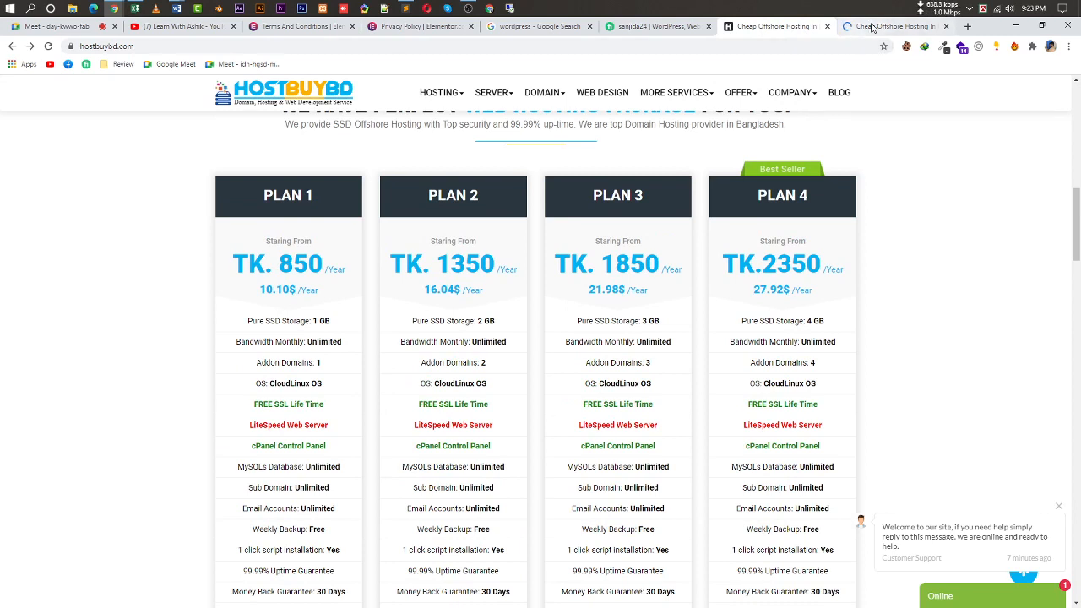
{"action": "left_click", "coordinate": [867, 31]}
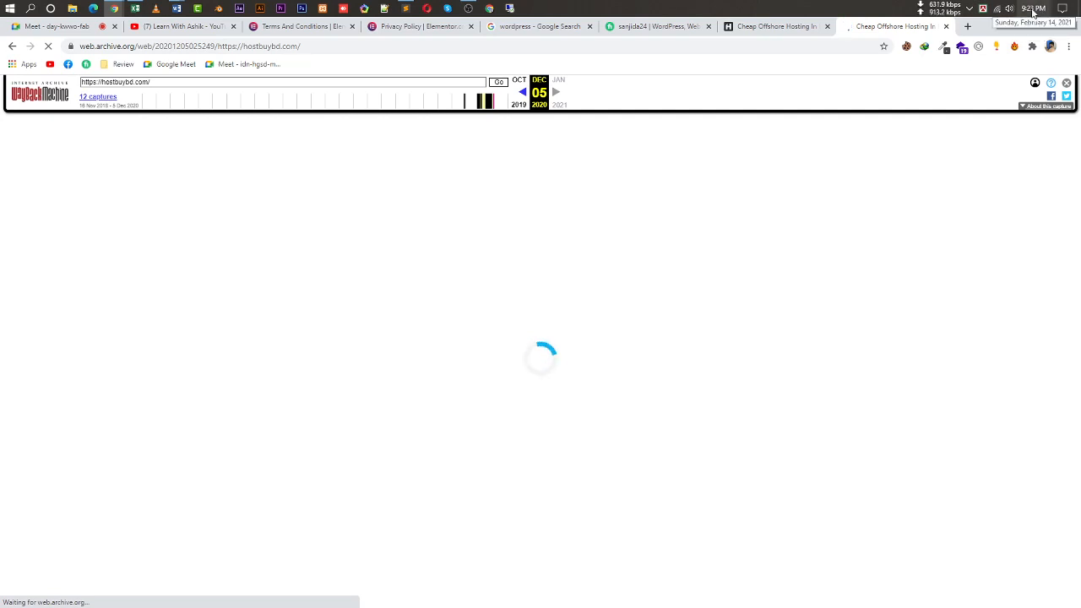
Step: Check the current date and time, then move to the Elementor Privacy Policy tab
{"action": "left_click", "coordinate": [1032, 8]}
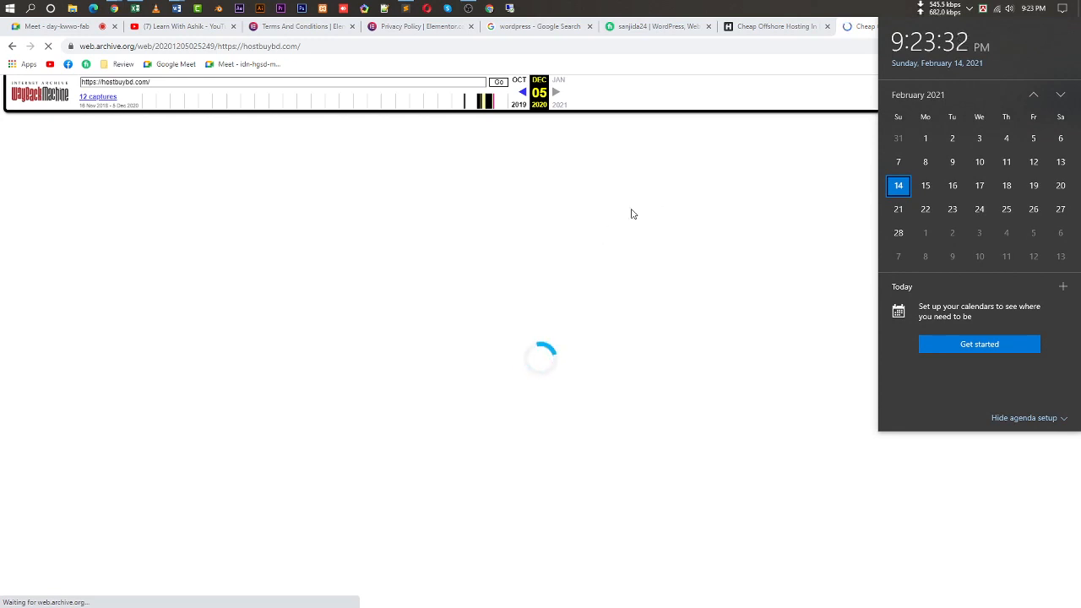
{"action": "left_click", "coordinate": [537, 358]}
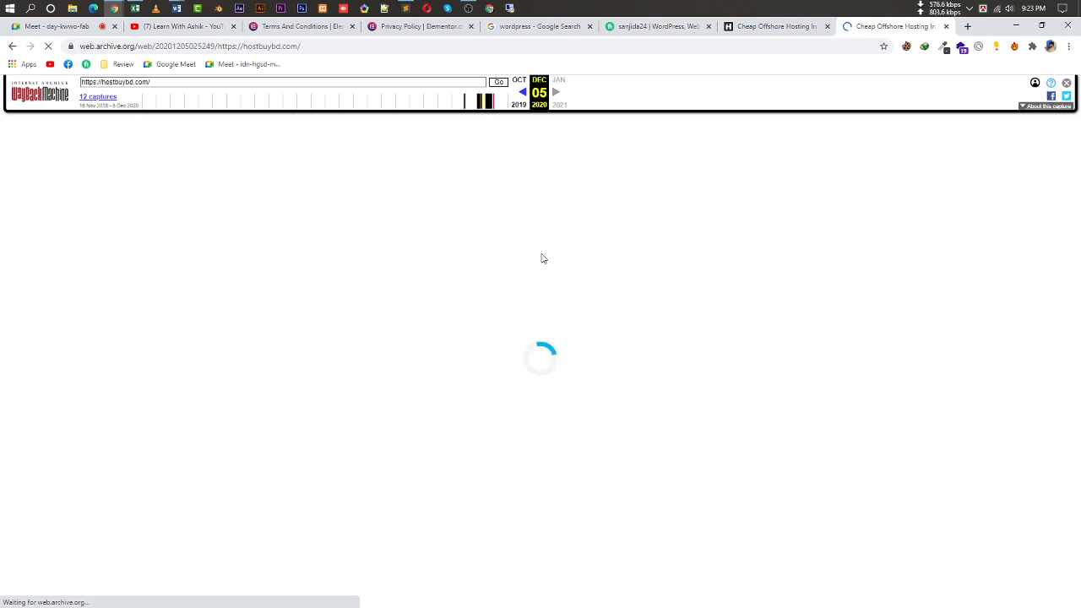
{"action": "left_click", "coordinate": [384, 27]}
Step: Load trickjan.com in a new tab, correcting the mistyped 'trickajan.com' address
{"action": "key", "text": "ctrl+l"}
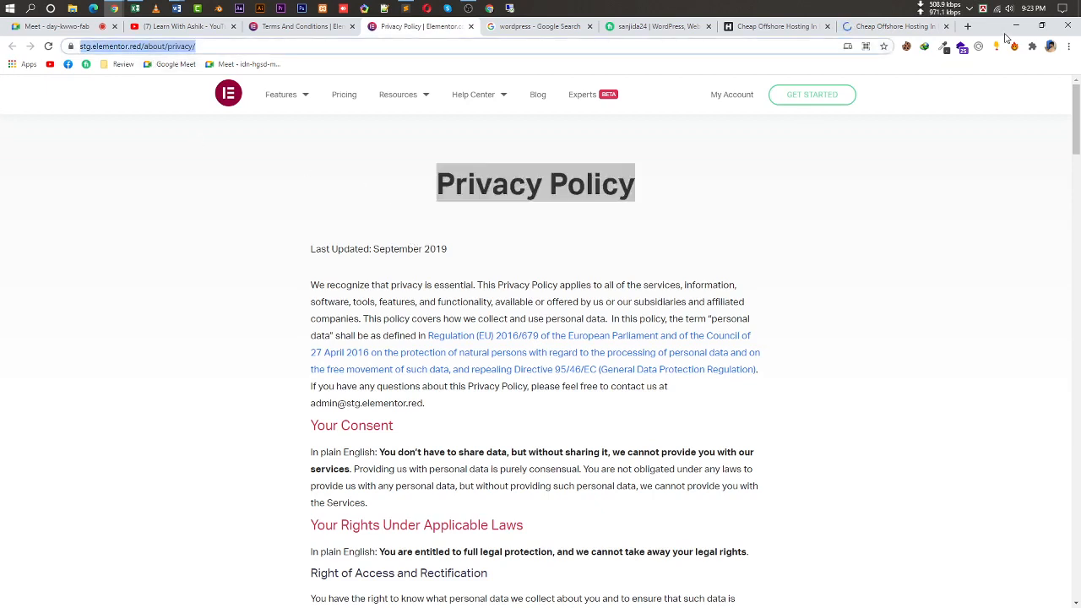
{"action": "left_click", "coordinate": [967, 27]}
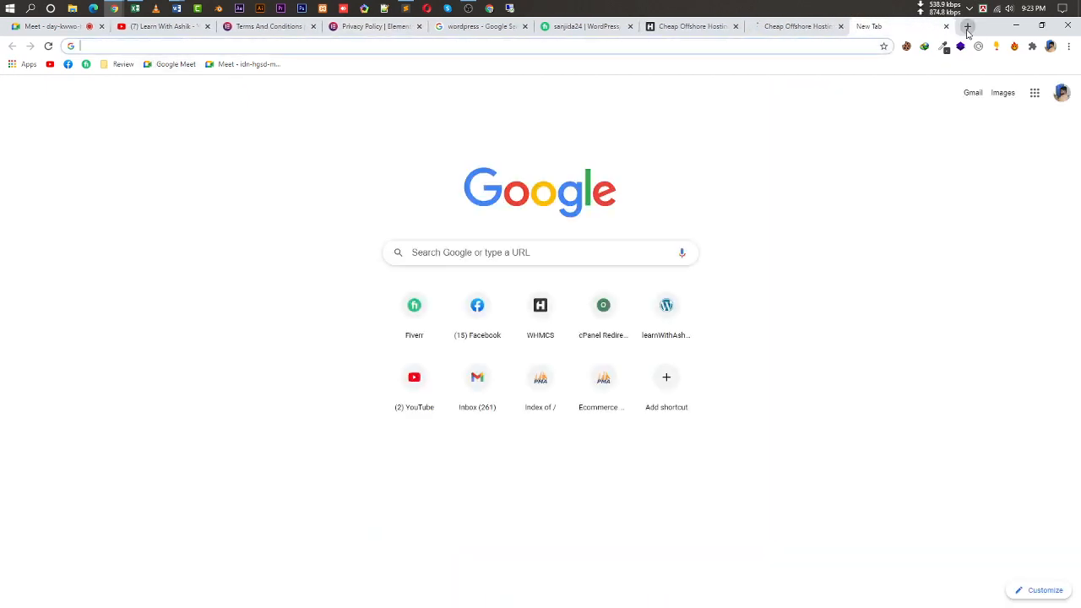
{"action": "type", "text": "tr"}
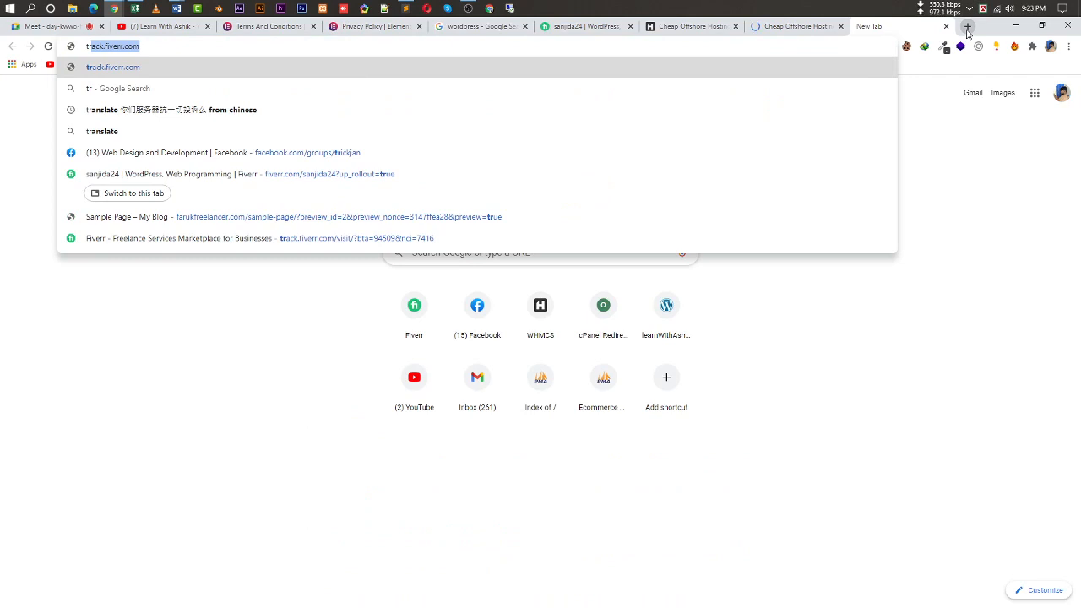
{"action": "type", "text": "ickajan.com"}
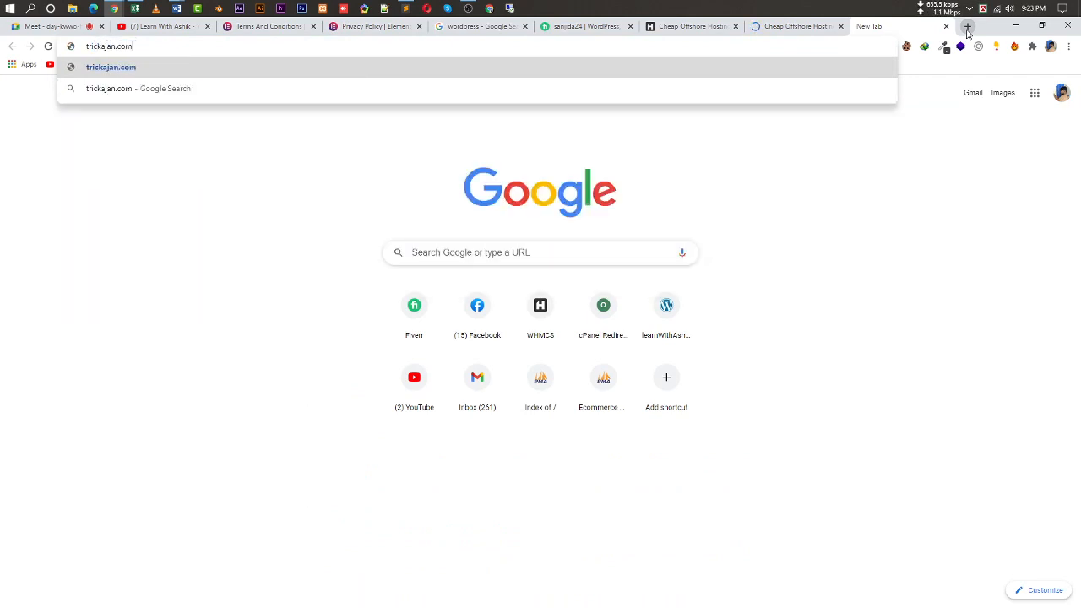
{"action": "key", "text": "Return"}
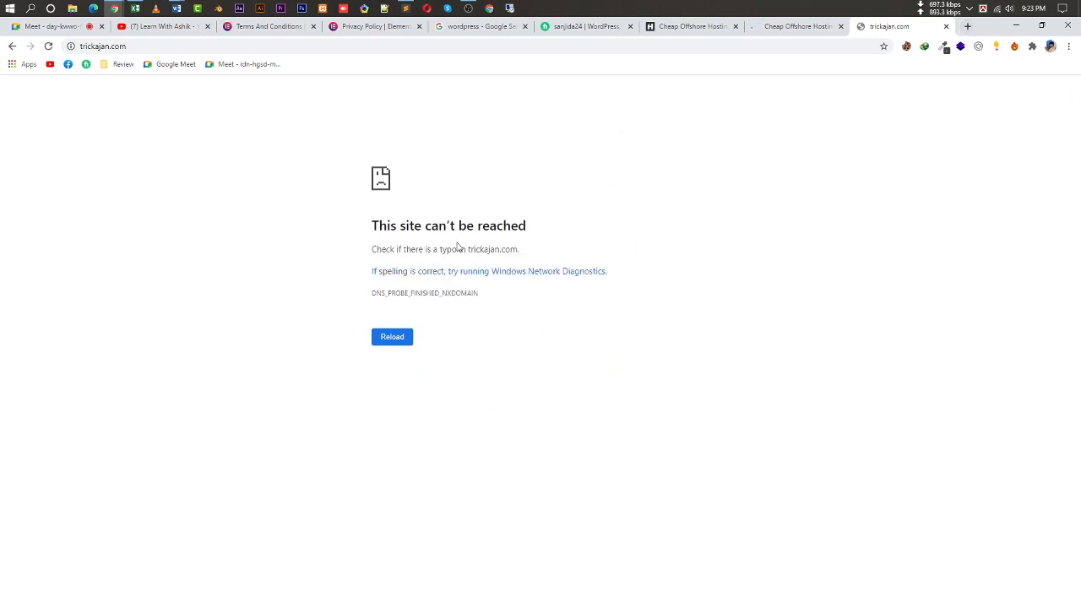
{"action": "left_click", "coordinate": [127, 46]}
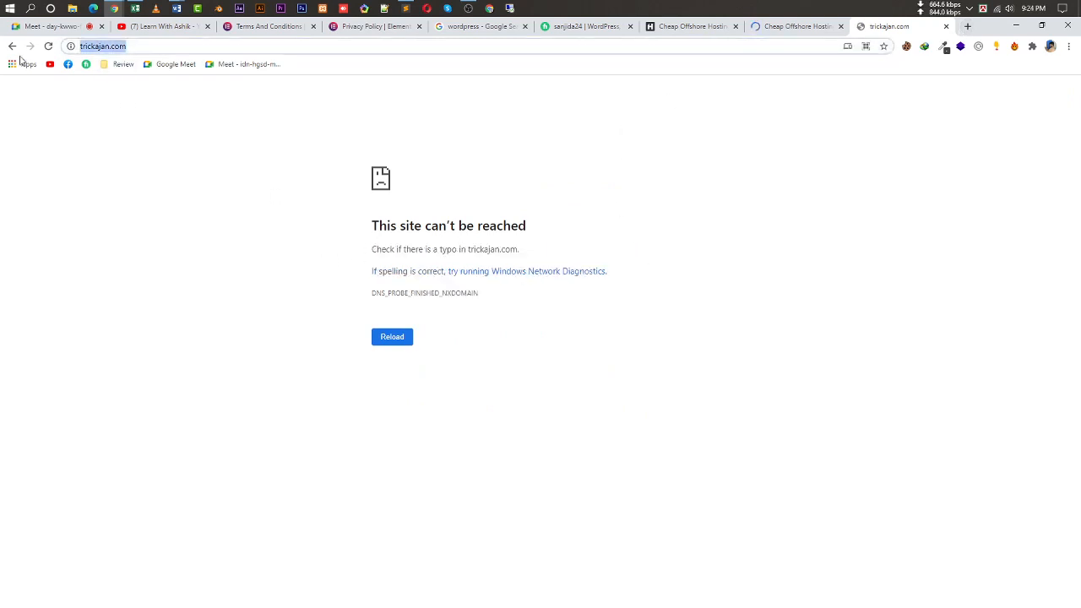
{"action": "type", "text": "tric"}
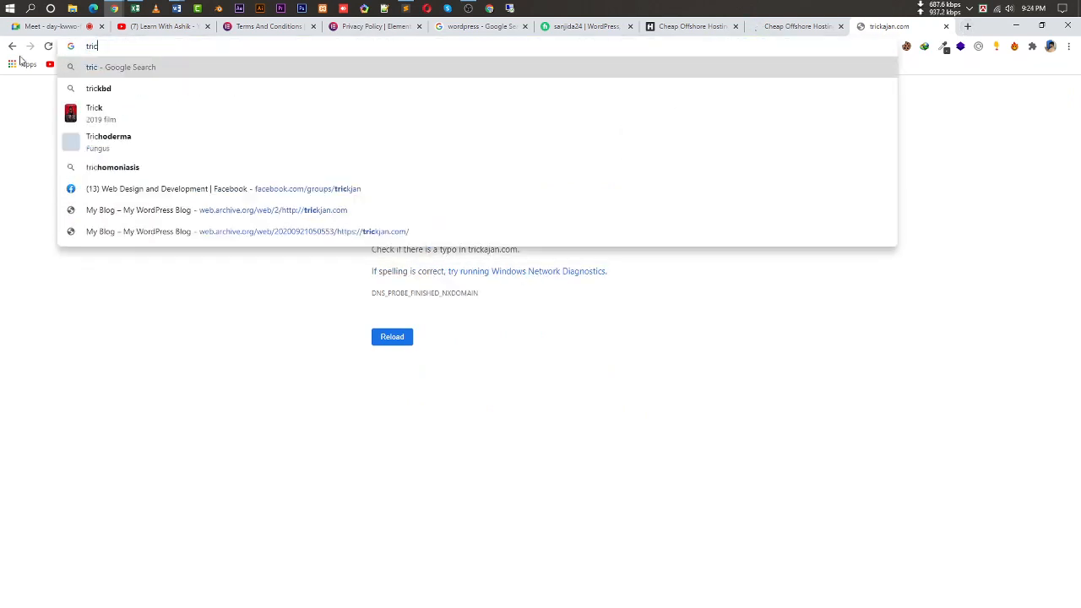
{"action": "type", "text": "kjan.com"}
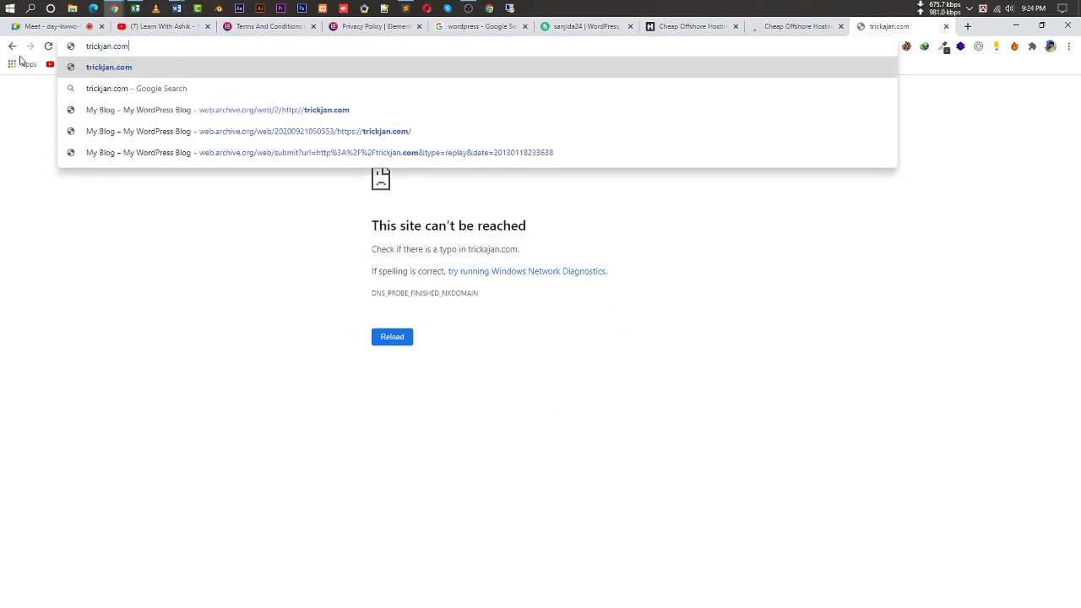
{"action": "key", "text": "Return"}
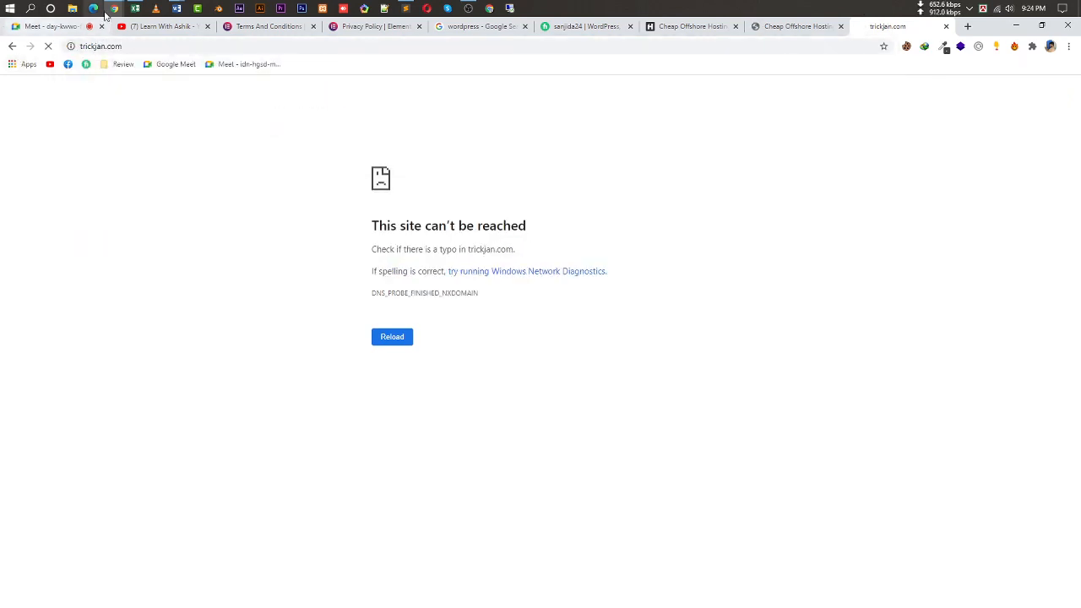
Step: Compare the 'This site can't be reached' error with the Wayback tab, then close trickjan.com
{"action": "left_click_drag", "start_coordinate": [410, 226], "coordinate": [312, 225]}
{"action": "left_click_drag", "start_coordinate": [128, 47], "coordinate": [244, 61]}
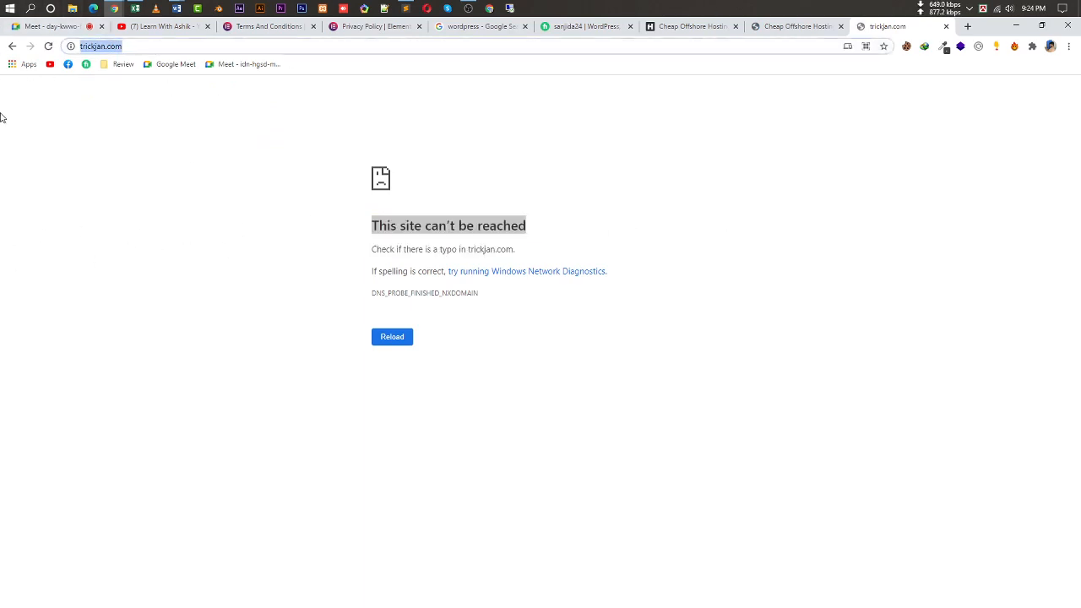
{"action": "key", "text": "ctrl+a"}
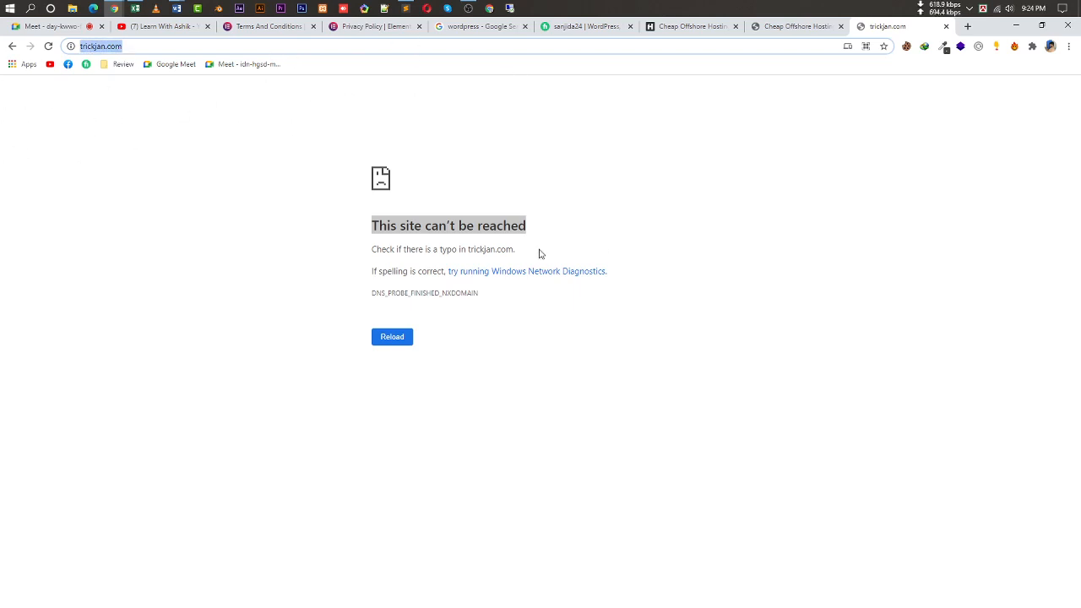
{"action": "triple_click", "coordinate": [386, 220]}
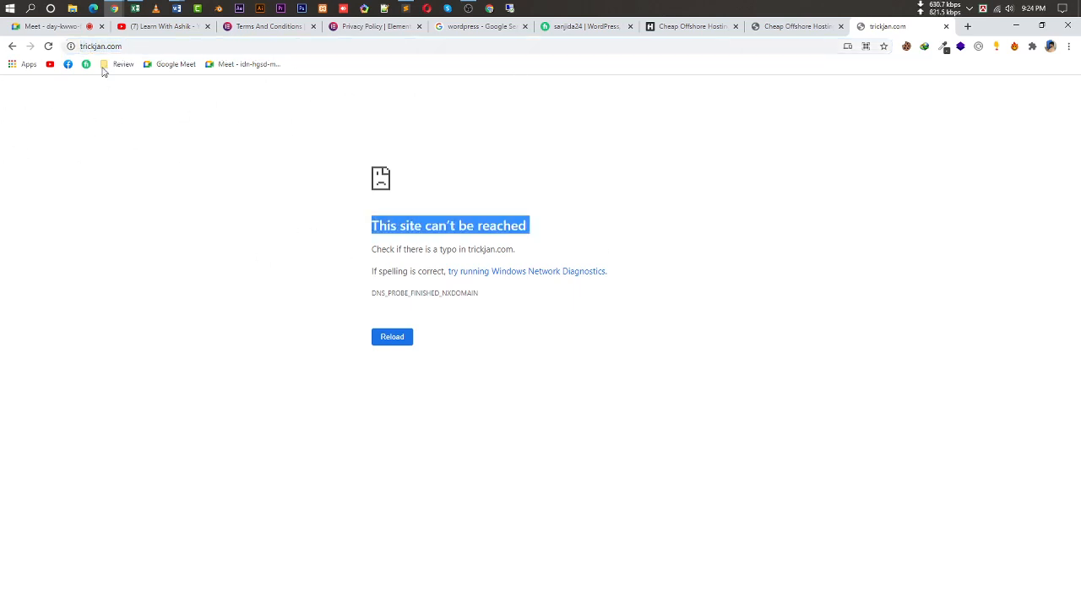
{"action": "left_click", "coordinate": [147, 47]}
{"action": "left_click", "coordinate": [789, 30]}
{"action": "scroll", "coordinate": [369, 299], "scroll_direction": "down", "scroll_amount": 4}
{"action": "scroll", "coordinate": [615, 118], "scroll_direction": "up", "scroll_amount": 4}
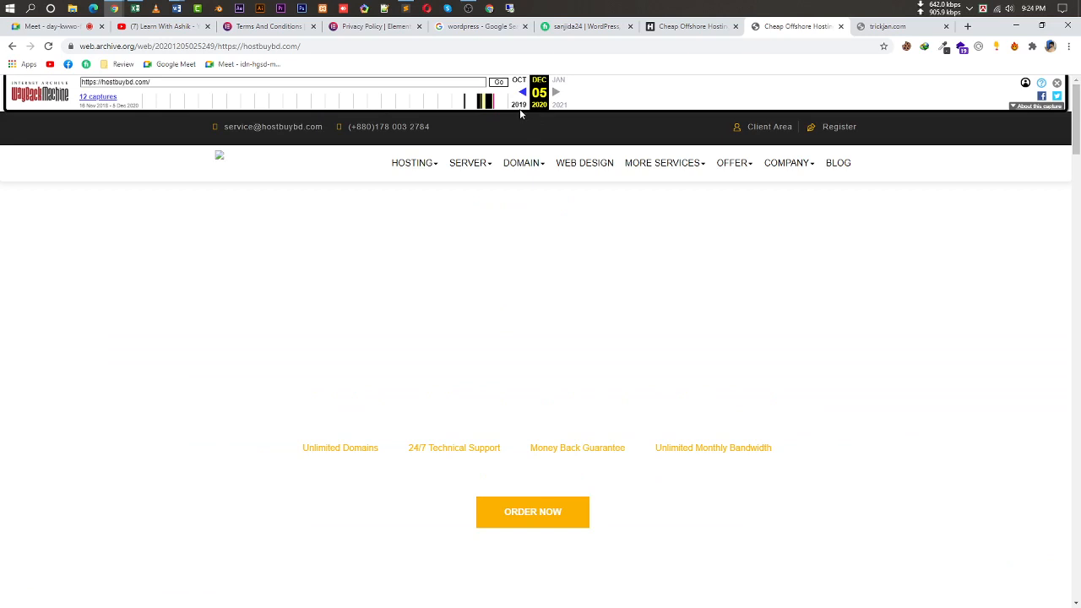
{"action": "left_click", "coordinate": [901, 29]}
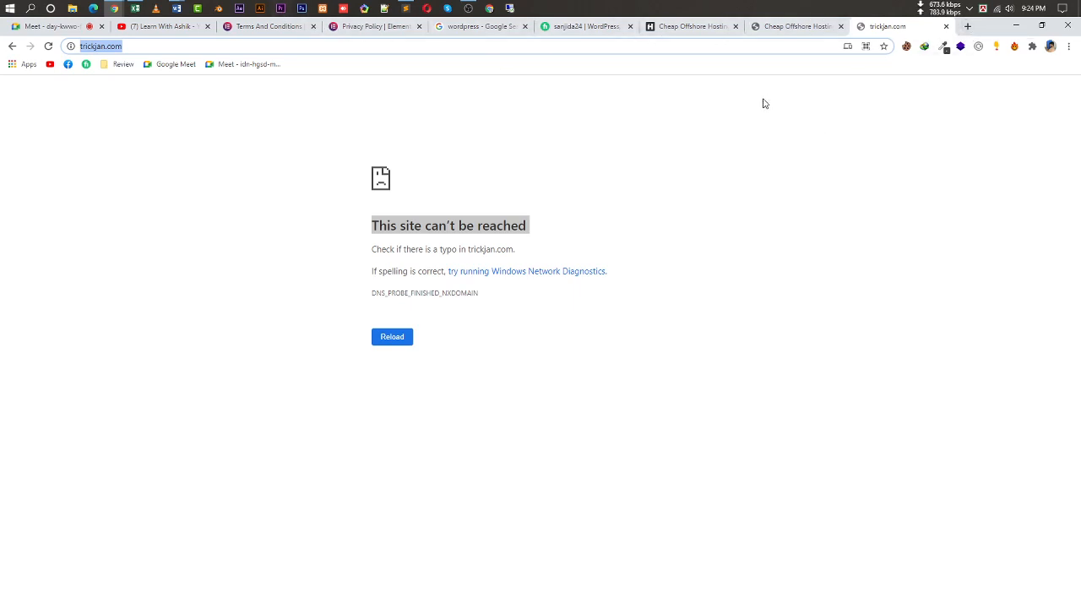
{"action": "left_click", "coordinate": [455, 224]}
{"action": "triple_click", "coordinate": [455, 224]}
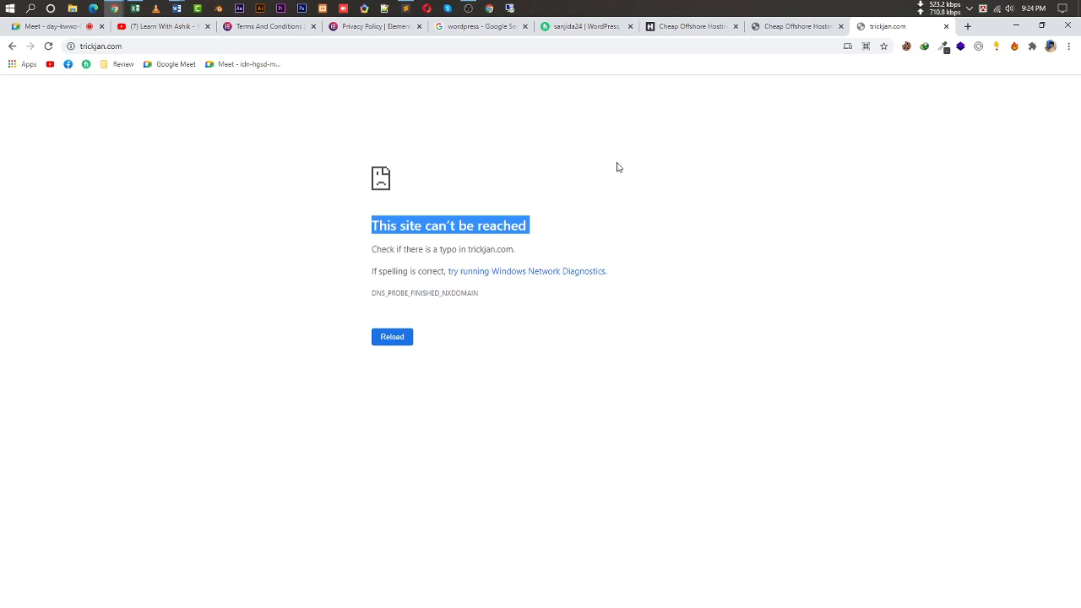
{"action": "left_click", "coordinate": [948, 28]}
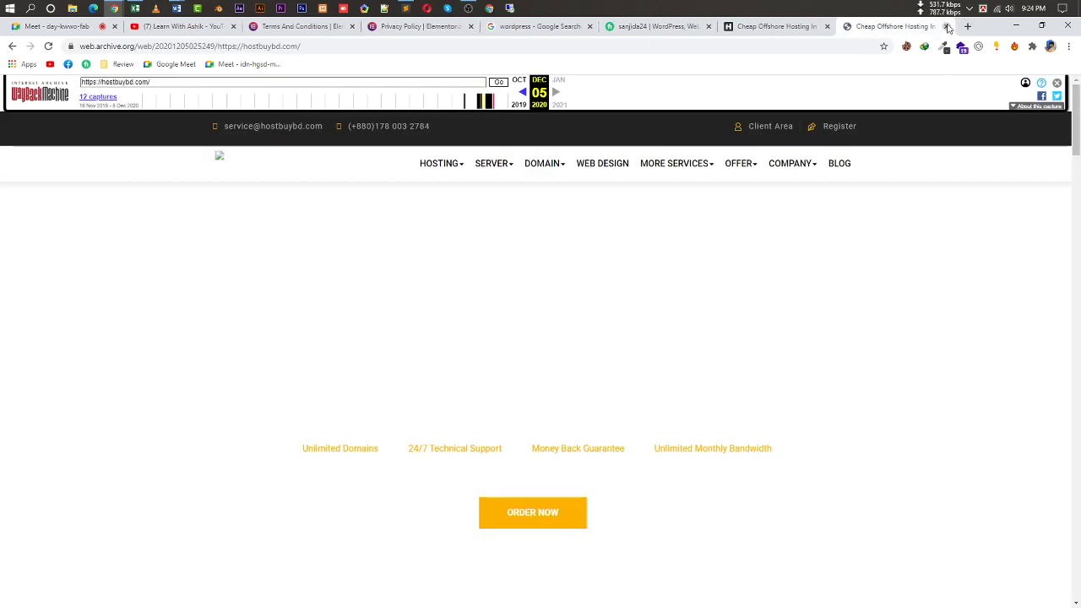
Step: Close the archived HostBuyBD tab, leaving the live hostbuybd.com homepage showing
{"action": "left_click", "coordinate": [948, 28]}
{"action": "scroll", "coordinate": [616, 279], "scroll_direction": "up", "scroll_amount": 4}
{"action": "key", "text": "ctrl+a"}
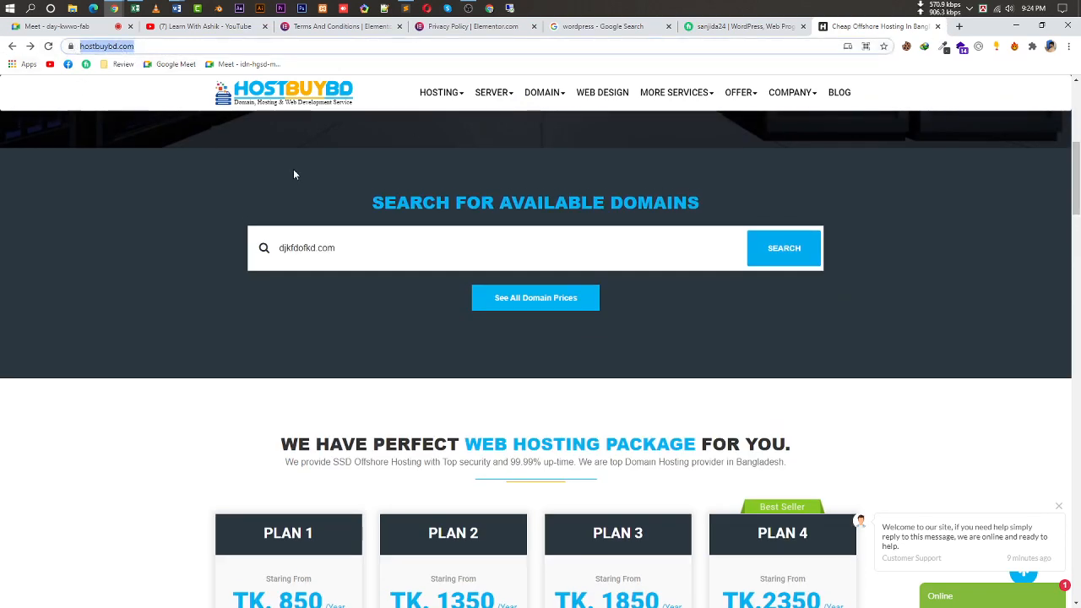
{"action": "scroll", "coordinate": [369, 183], "scroll_direction": "up", "scroll_amount": 5}
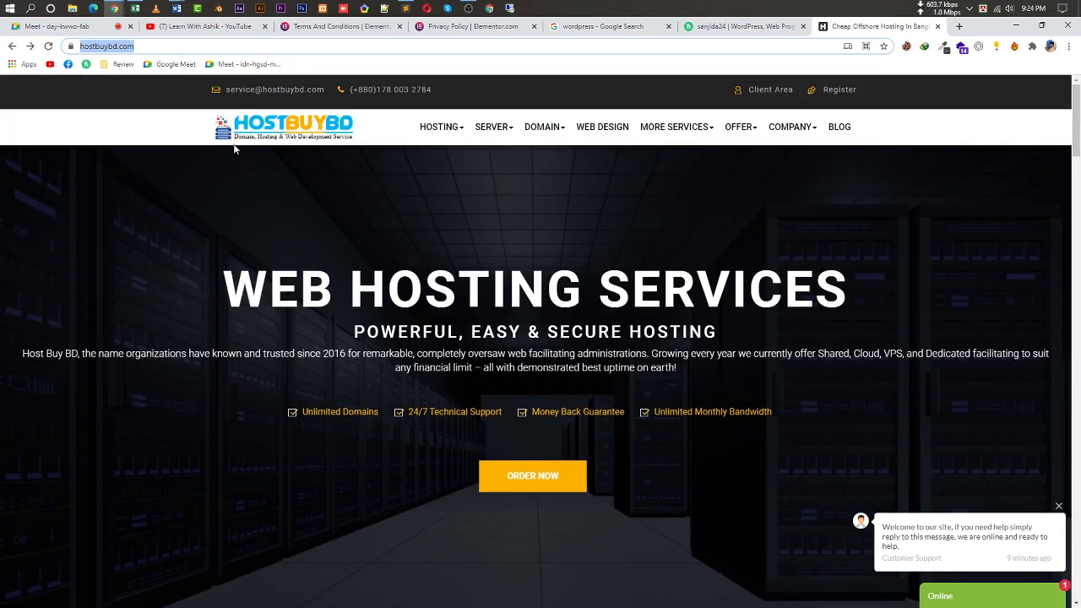
{"action": "left_click", "coordinate": [908, 185]}
Step: Highlight the WEB HOSTING SERVICES heading and check today's date on the taskbar calendar
{"action": "scroll", "coordinate": [908, 186], "scroll_direction": "down", "scroll_amount": 3}
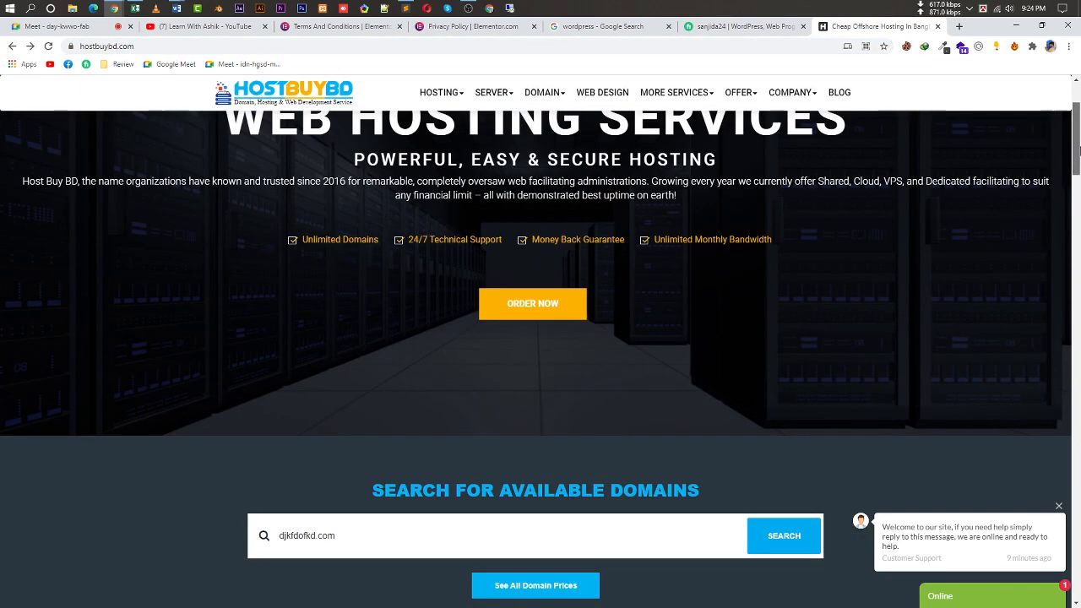
{"action": "scroll", "coordinate": [620, 161], "scroll_direction": "up", "scroll_amount": 4}
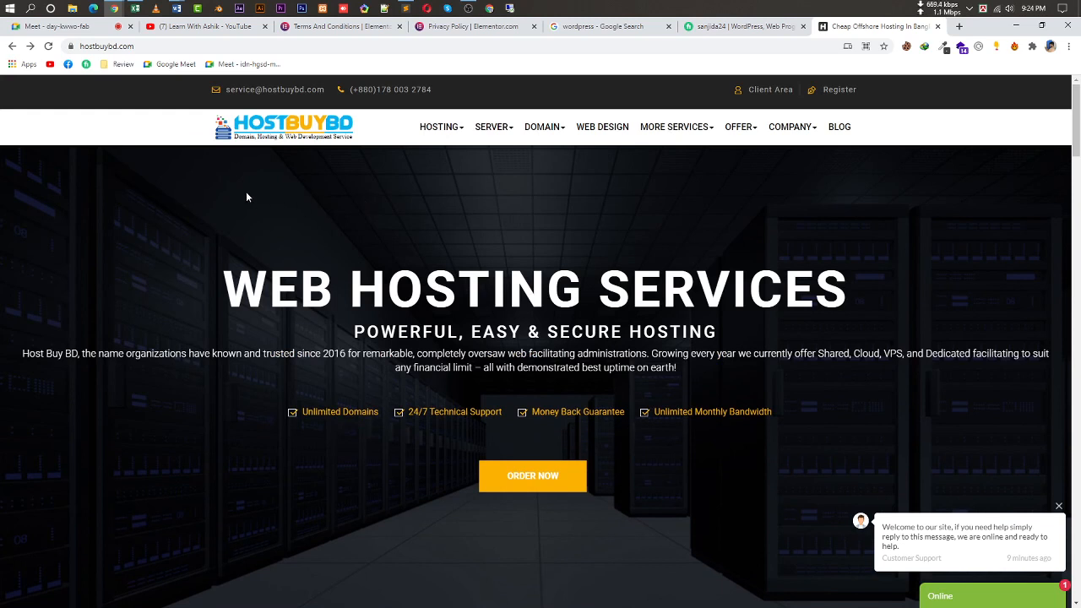
{"action": "left_click_drag", "start_coordinate": [217, 281], "coordinate": [865, 283]}
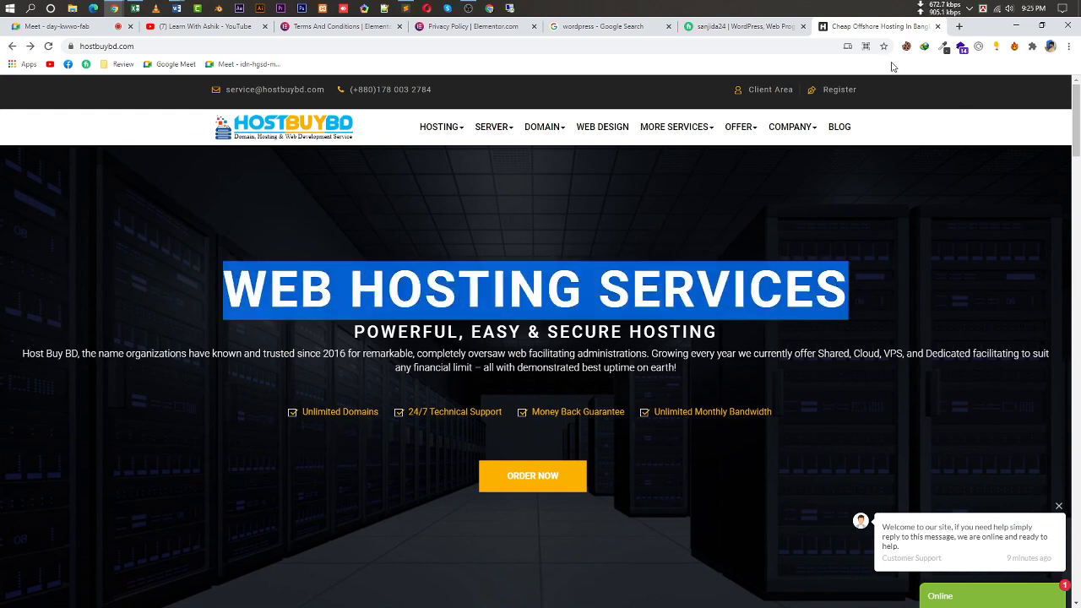
{"action": "left_click", "coordinate": [1034, 10]}
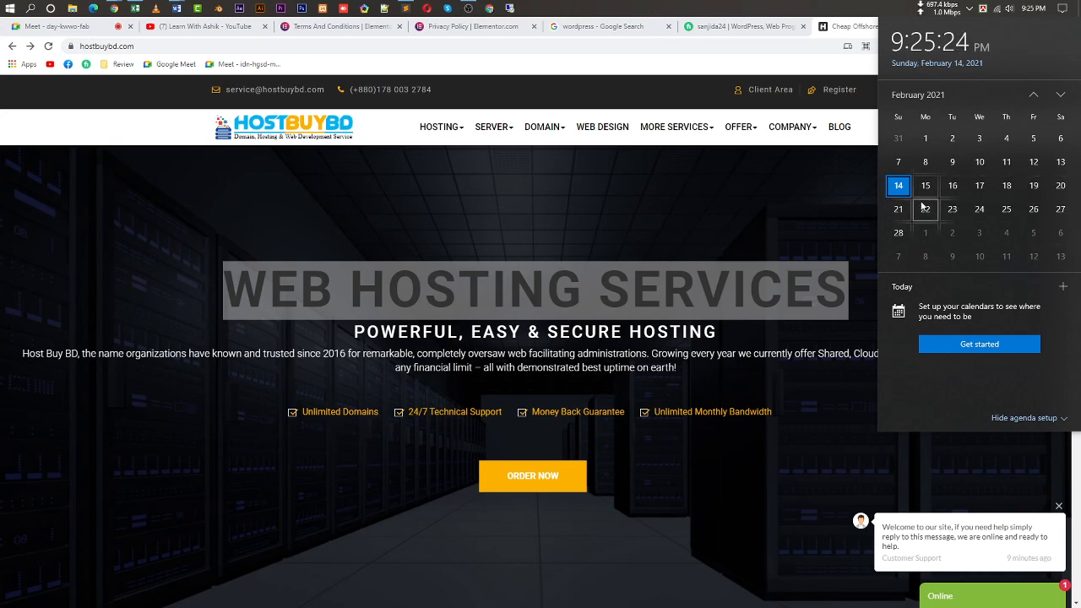
{"action": "left_click", "coordinate": [473, 284]}
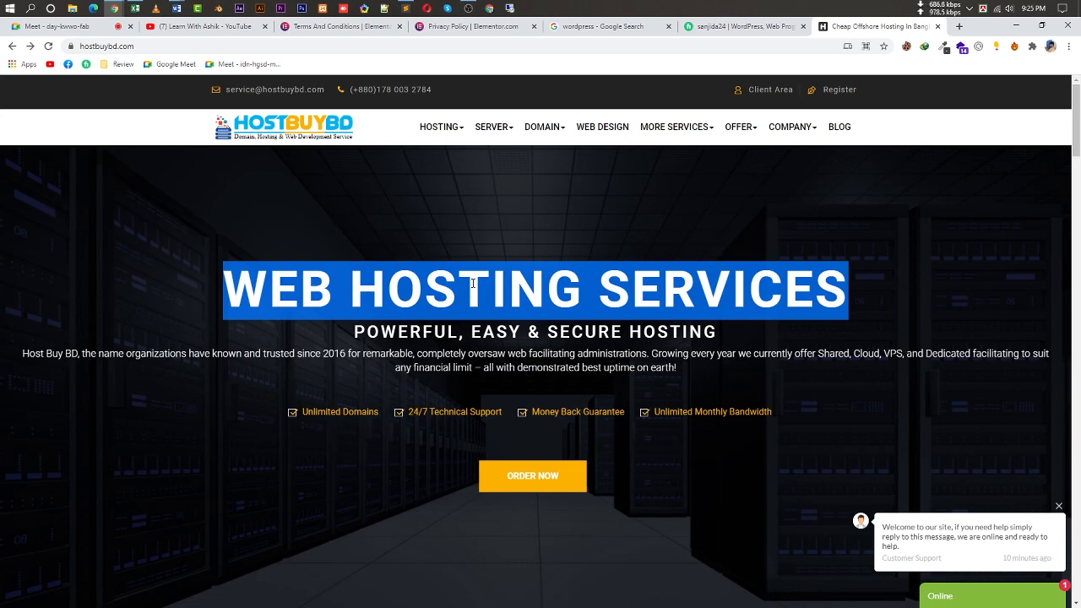
Step: In the Sublime Text price list, append '/renew' after RENEW on the .COM and .XYZ lines
{"action": "left_click", "coordinate": [405, 8]}
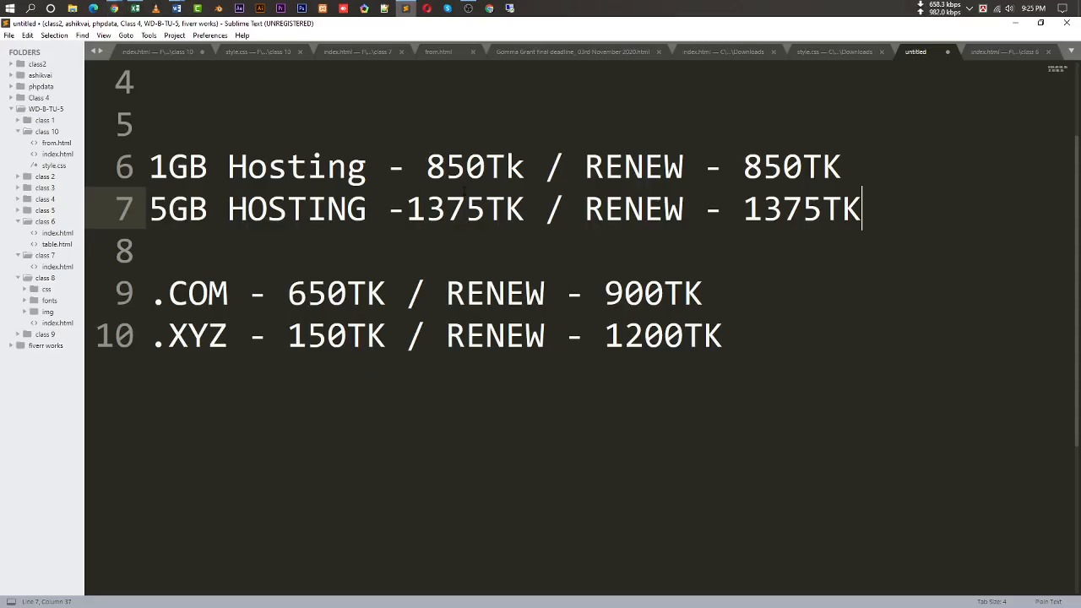
{"action": "left_click_drag", "start_coordinate": [716, 296], "coordinate": [605, 294]}
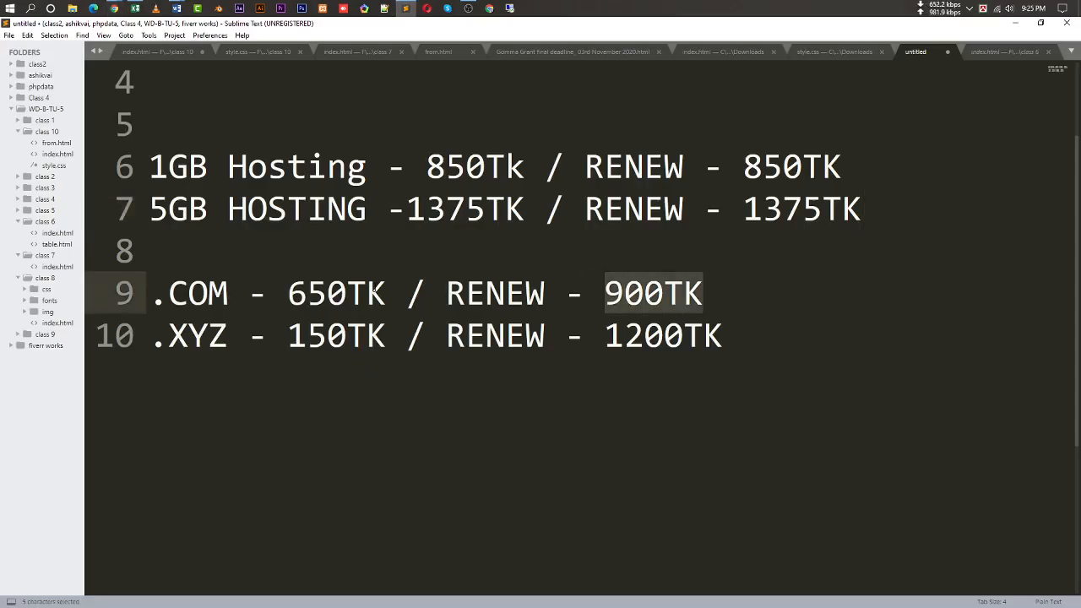
{"action": "left_click_drag", "start_coordinate": [387, 293], "coordinate": [307, 293]}
{"action": "left_click_drag", "start_coordinate": [714, 298], "coordinate": [663, 328]}
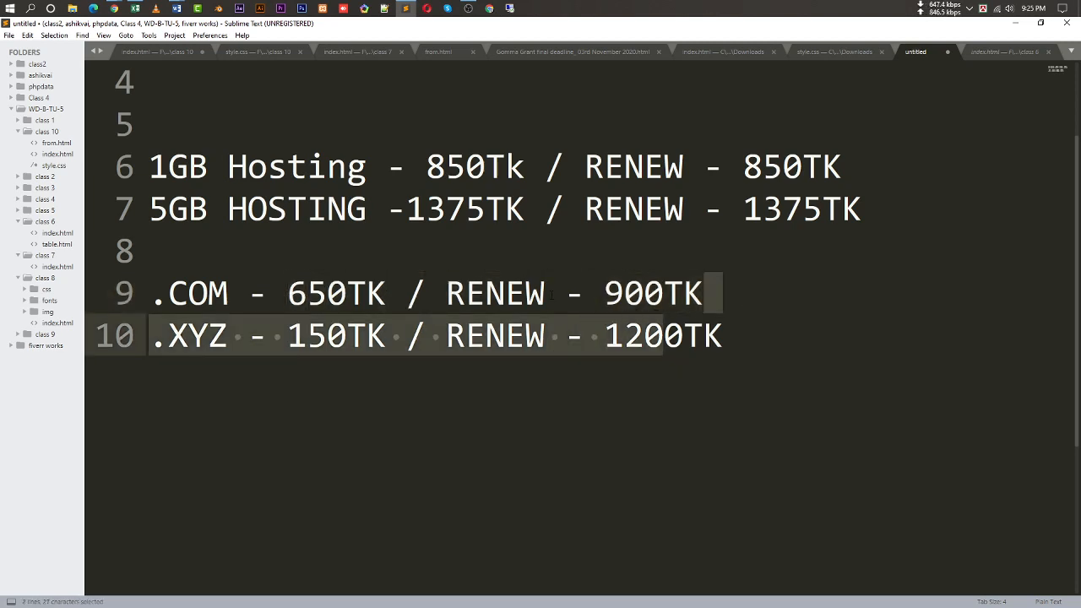
{"action": "left_click", "coordinate": [553, 295]}
{"action": "type", "text": "/renew"}
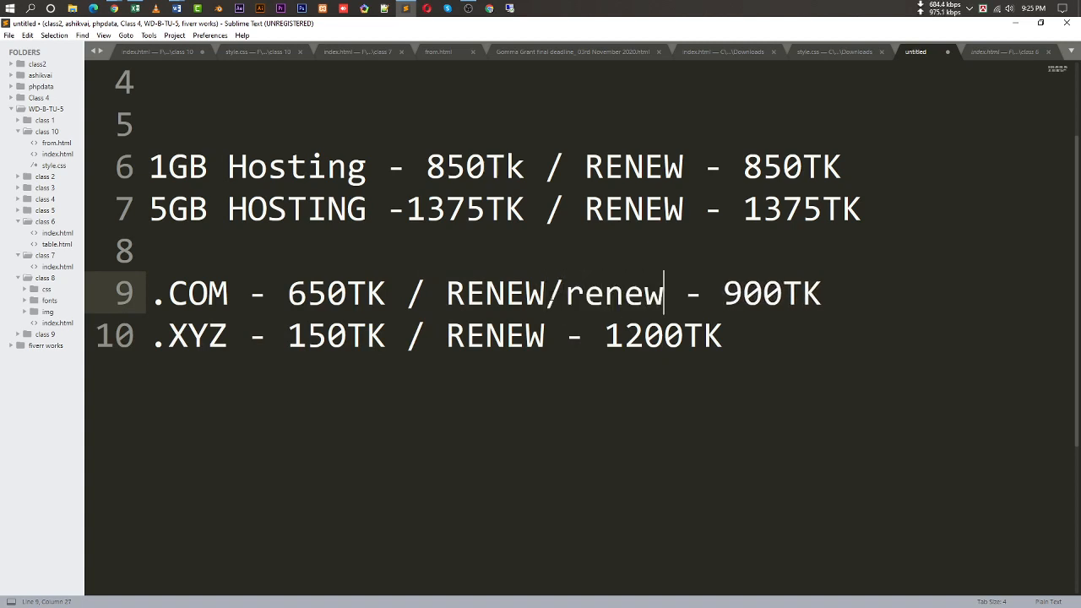
{"action": "left_click", "coordinate": [552, 327]}
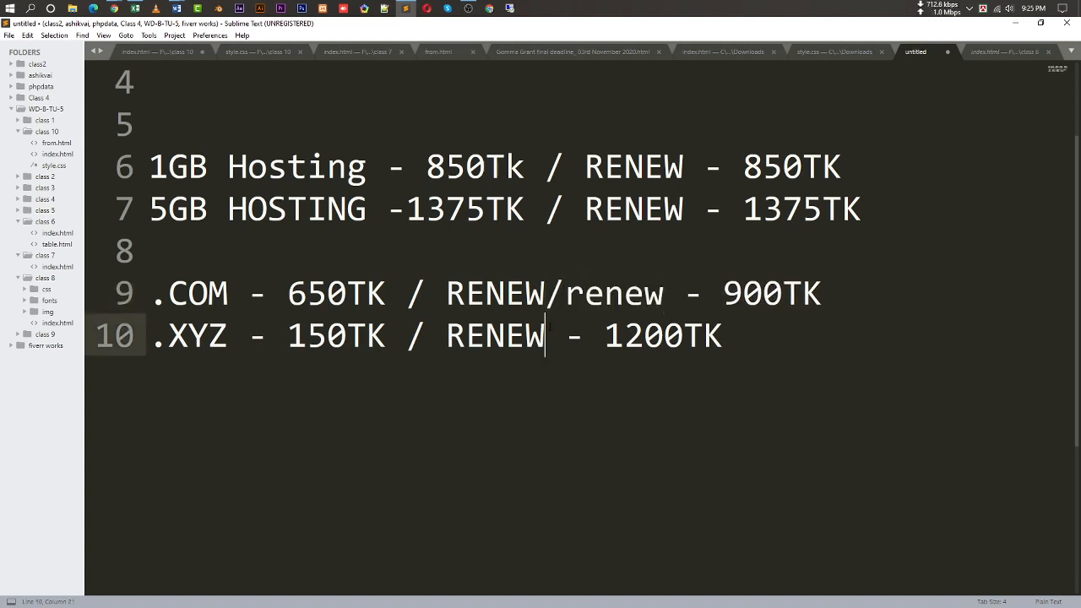
{"action": "type", "text": "/renew"}
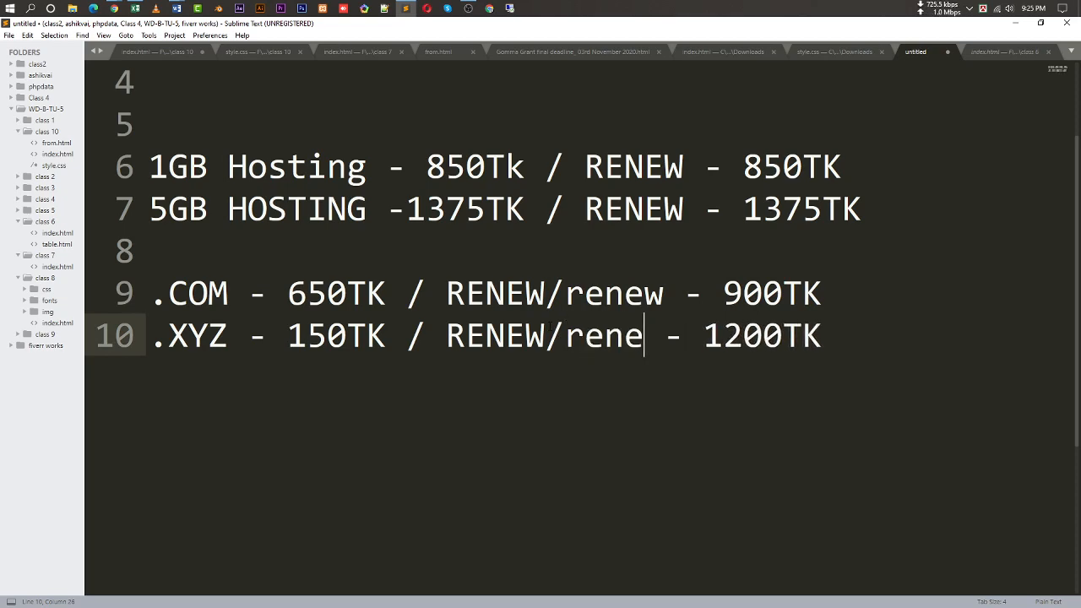
Step: Cancel the Save As dialog without saving and minimize Sublime Text
{"action": "key", "text": "ctrl+s"}
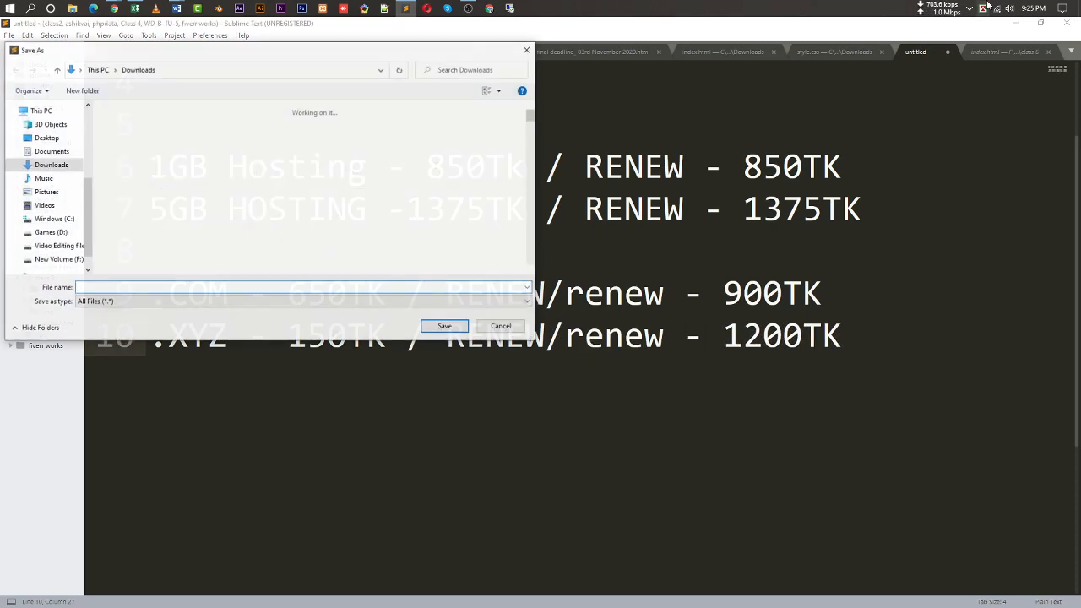
{"action": "left_click", "coordinate": [527, 50]}
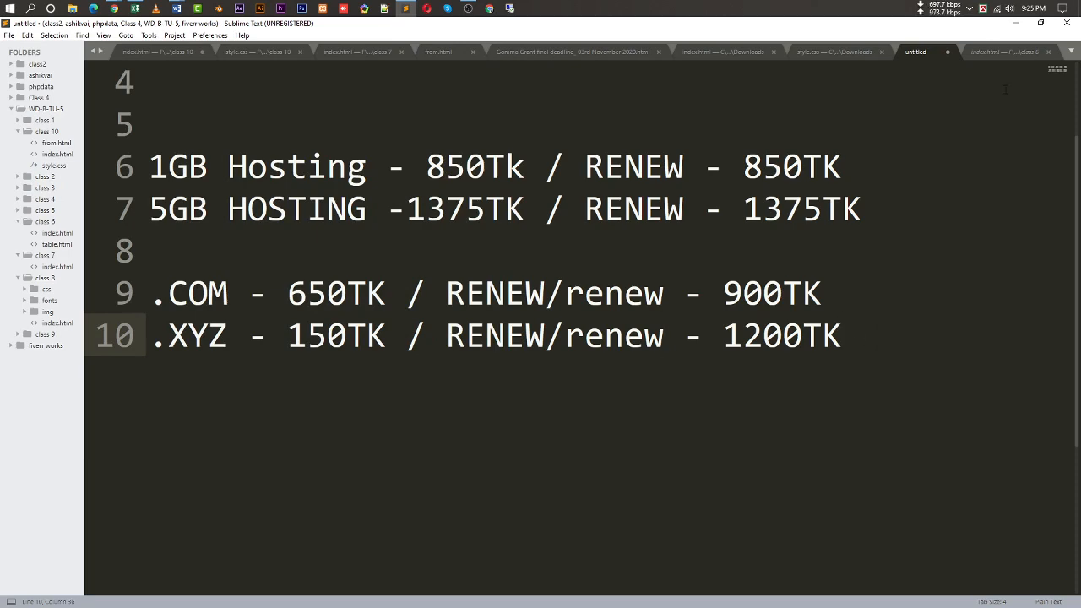
{"action": "left_click", "coordinate": [1021, 27]}
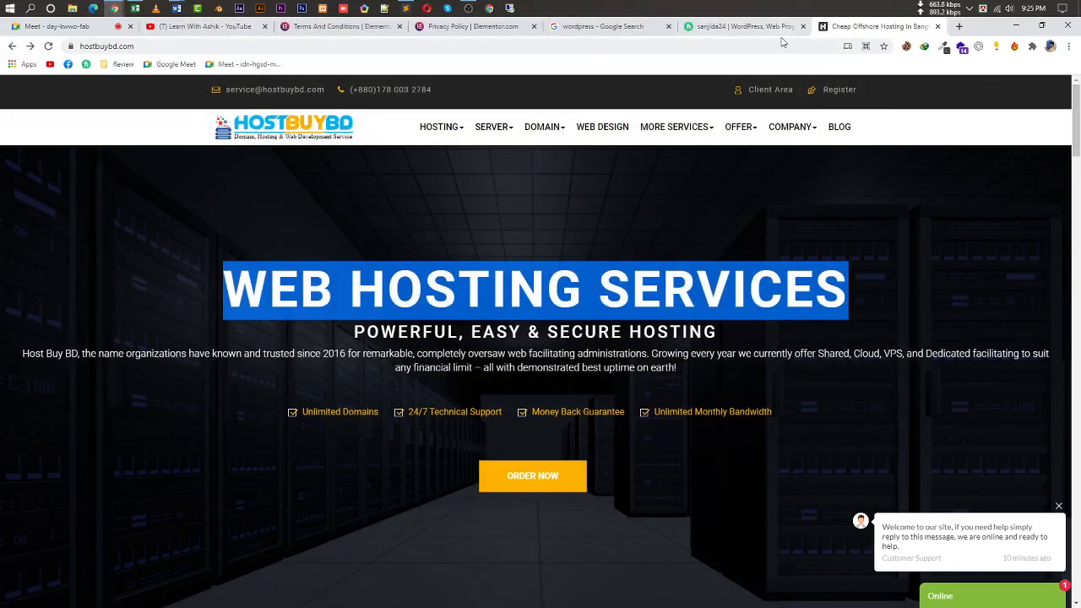
Step: Highlight the Plan 1 price TK. 850 on hostbuybd.com, then return to Google Meet
{"action": "scroll", "coordinate": [499, 225], "scroll_direction": "down", "scroll_amount": 10}
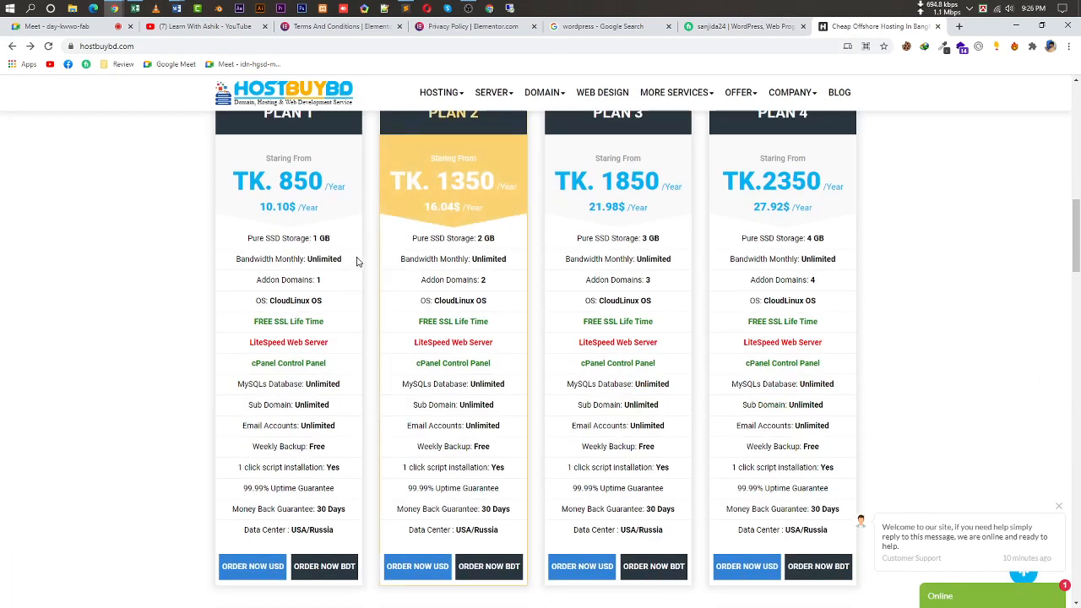
{"action": "left_click_drag", "start_coordinate": [350, 197], "coordinate": [234, 186]}
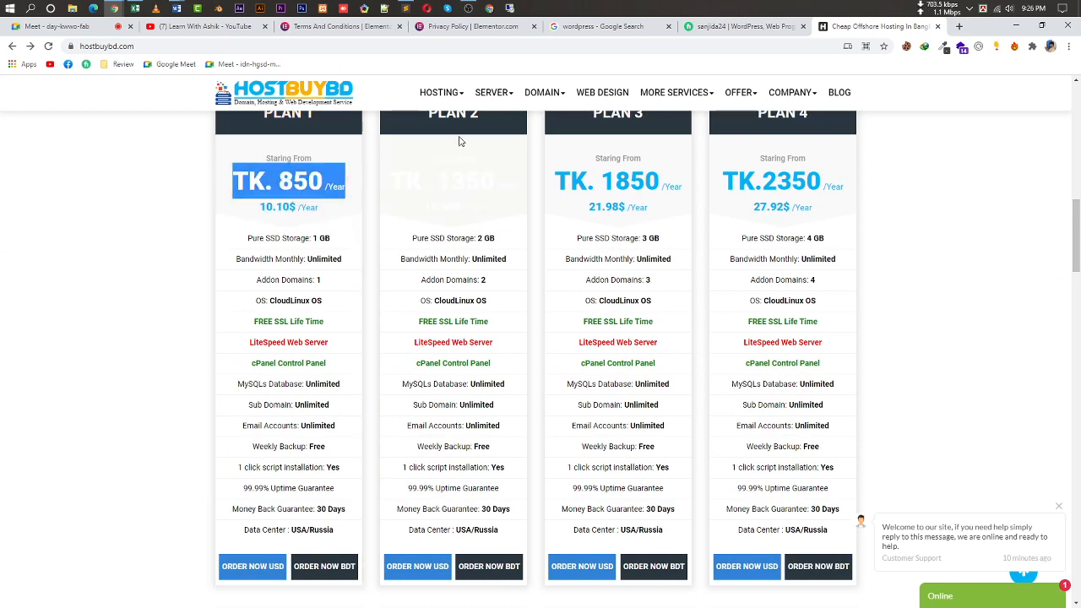
{"action": "left_click", "coordinate": [68, 27]}
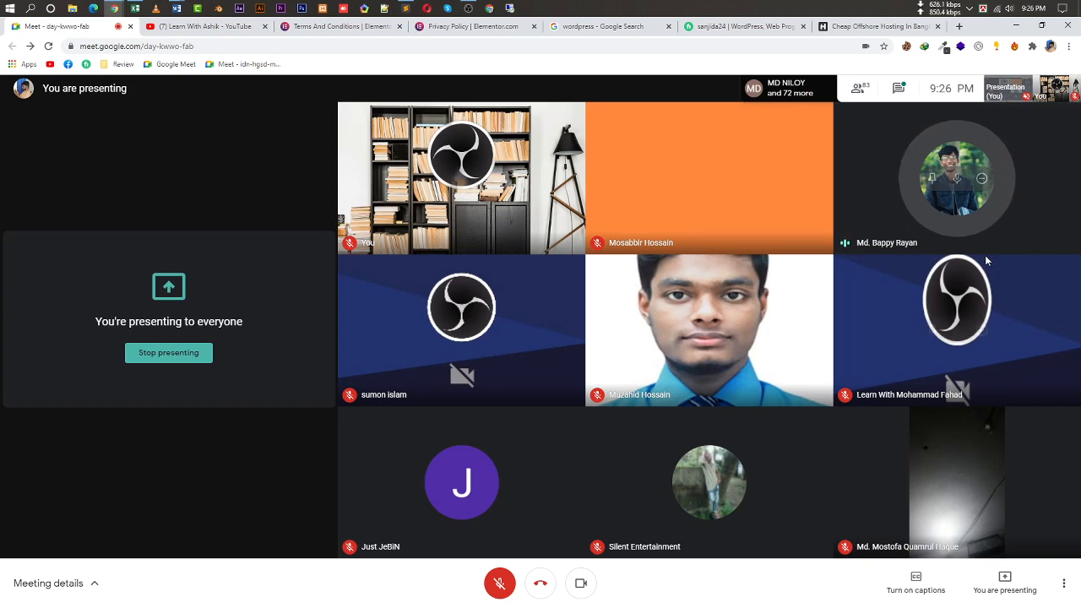
{"action": "left_click", "coordinate": [407, 9]}
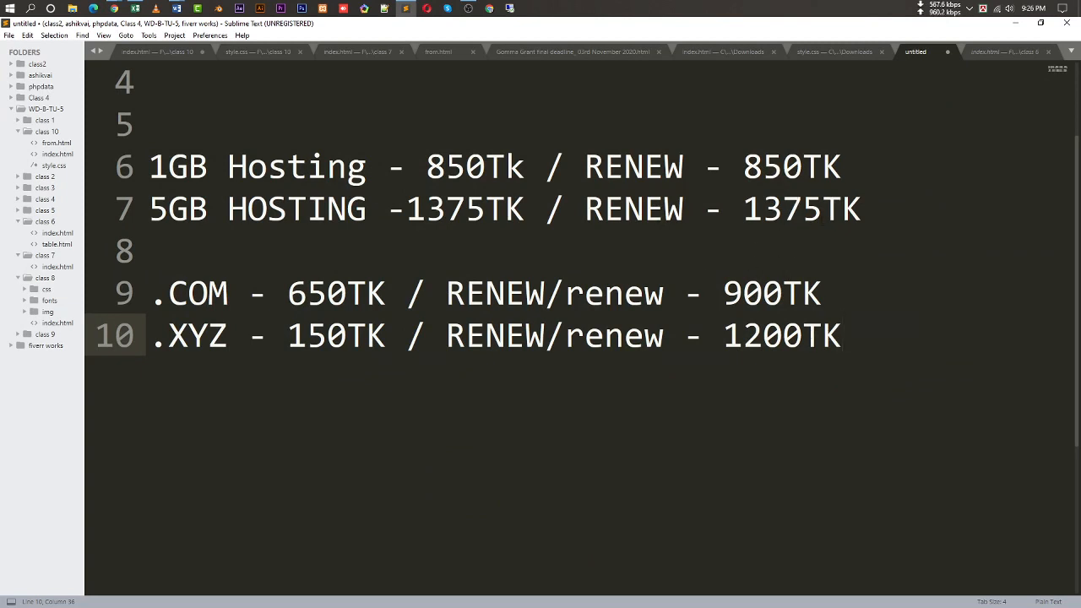
{"action": "left_click_drag", "start_coordinate": [894, 208], "coordinate": [740, 210]}
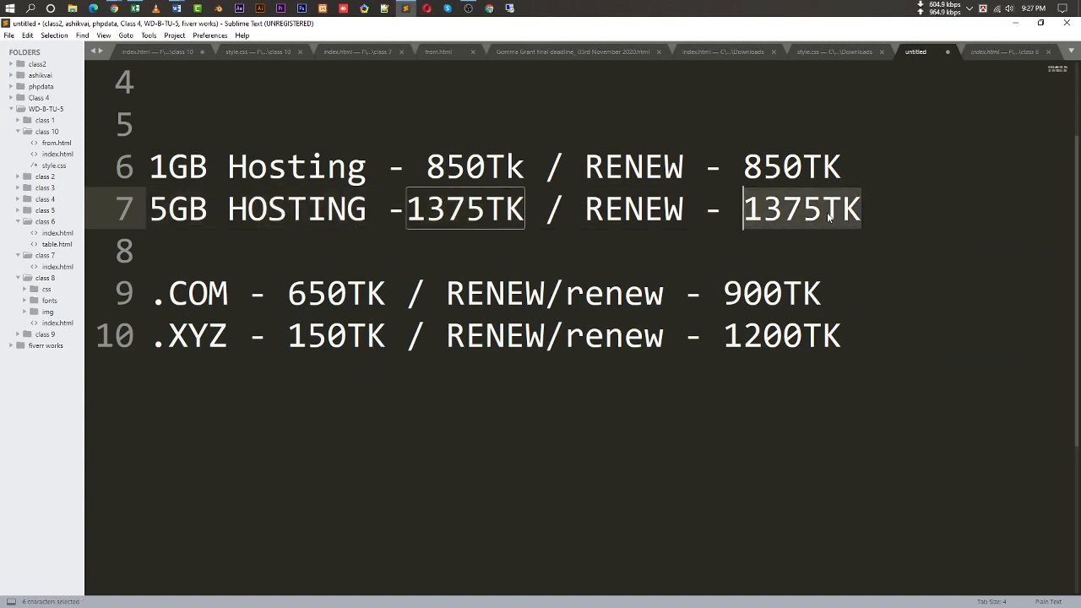
{"action": "left_click_drag", "start_coordinate": [872, 216], "coordinate": [862, 336]}
{"action": "left_click", "coordinate": [1019, 25]}
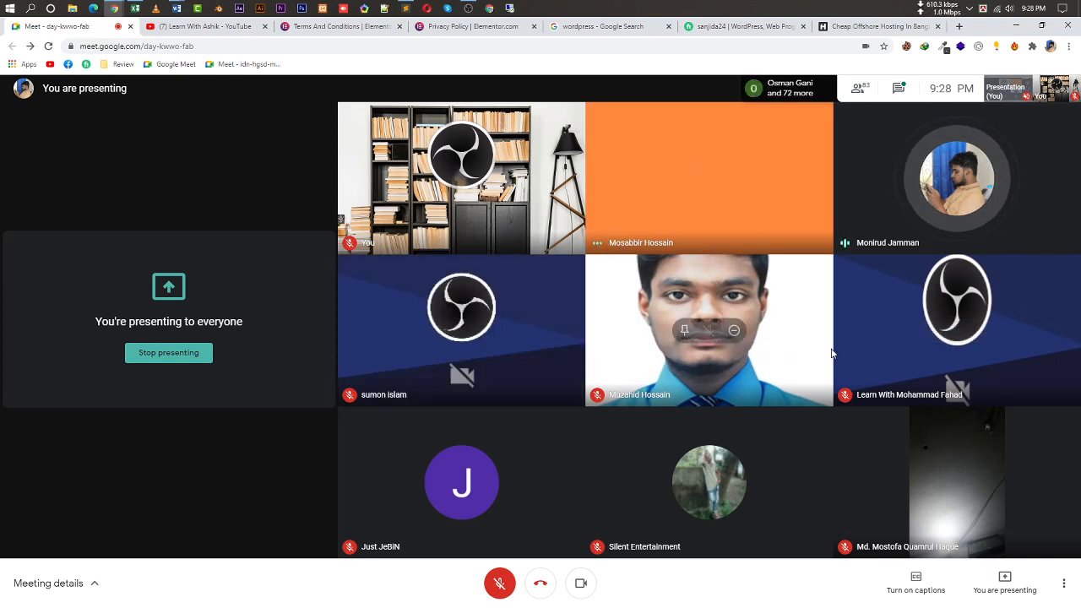
{"action": "left_click", "coordinate": [411, 8]}
{"action": "left_click_drag", "start_coordinate": [845, 462], "coordinate": [150, 293]}
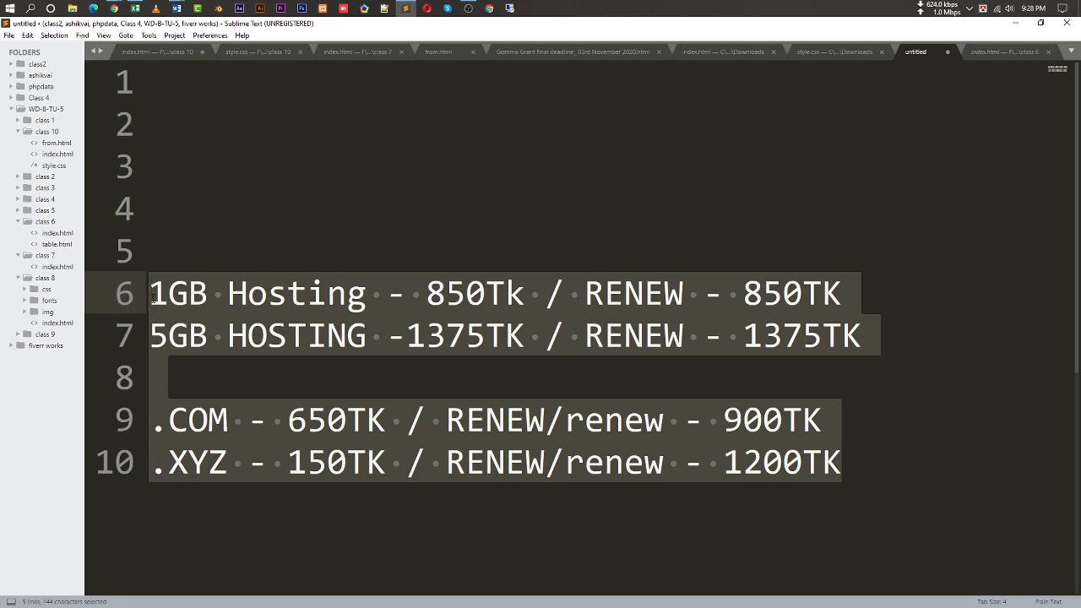
{"action": "scroll", "coordinate": [549, 313], "scroll_direction": "down", "scroll_amount": 2}
{"action": "scroll", "coordinate": [549, 313], "scroll_direction": "up", "scroll_amount": 1}
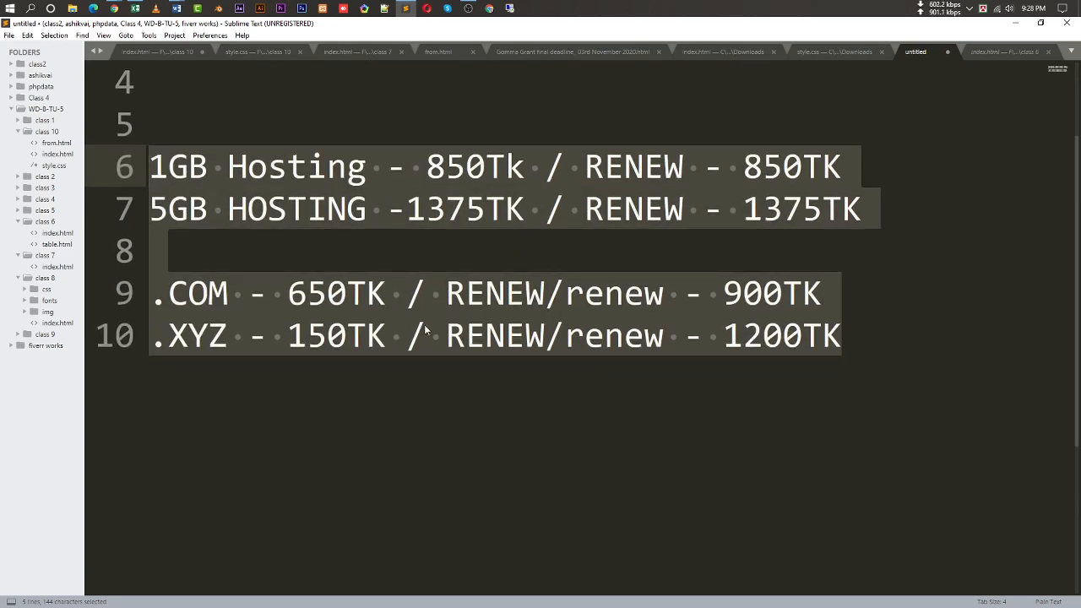
{"action": "left_click", "coordinate": [171, 252]}
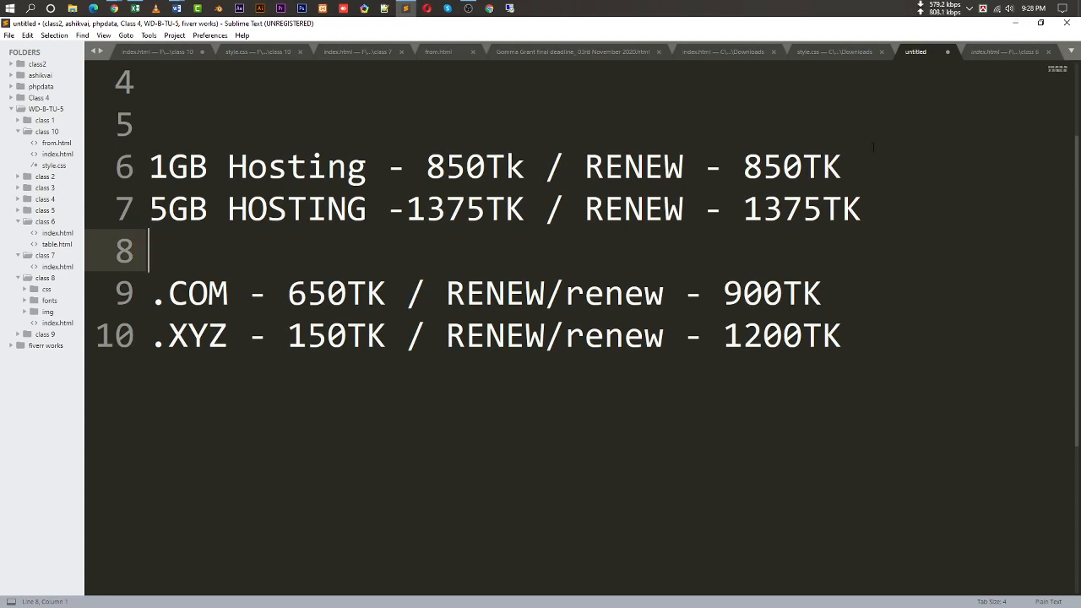
{"action": "left_click_drag", "start_coordinate": [902, 336], "coordinate": [155, 158]}
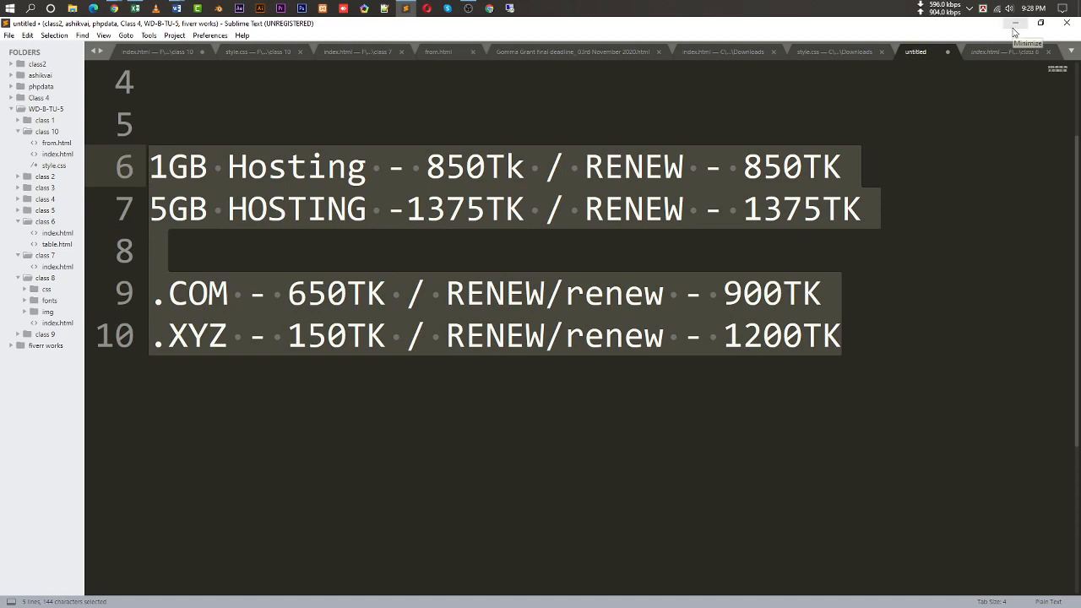
{"action": "left_click", "coordinate": [473, 233]}
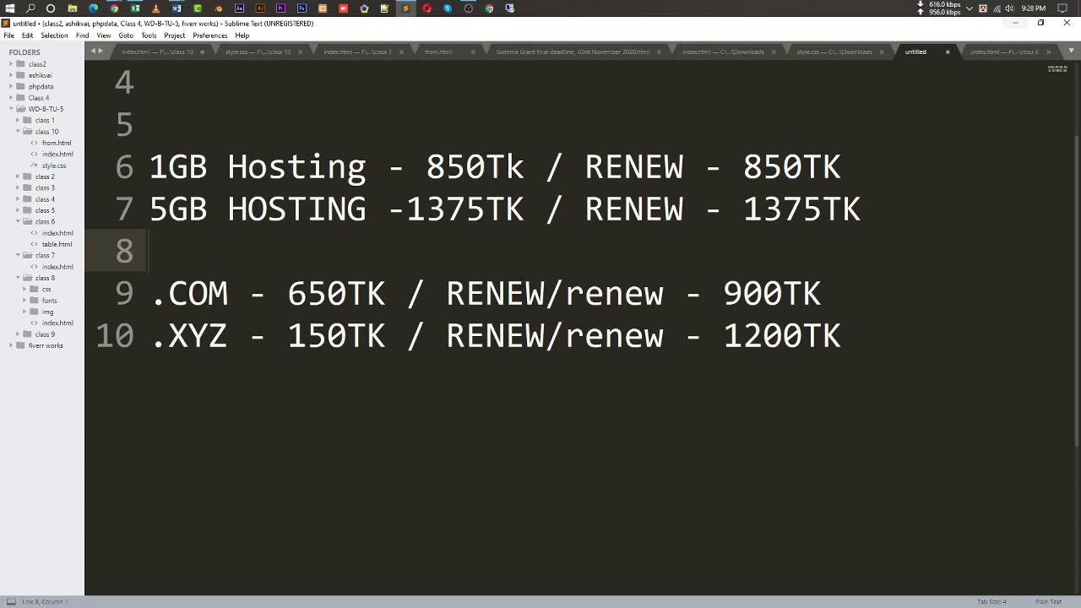
{"action": "left_click_drag", "start_coordinate": [843, 336], "coordinate": [120, 168]}
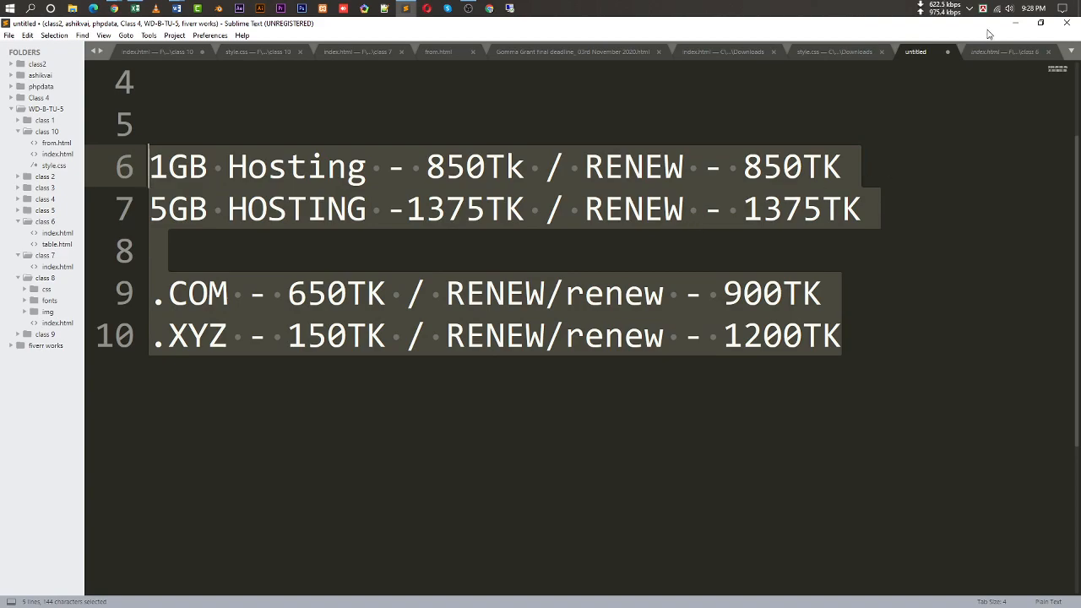
{"action": "left_click", "coordinate": [1015, 31]}
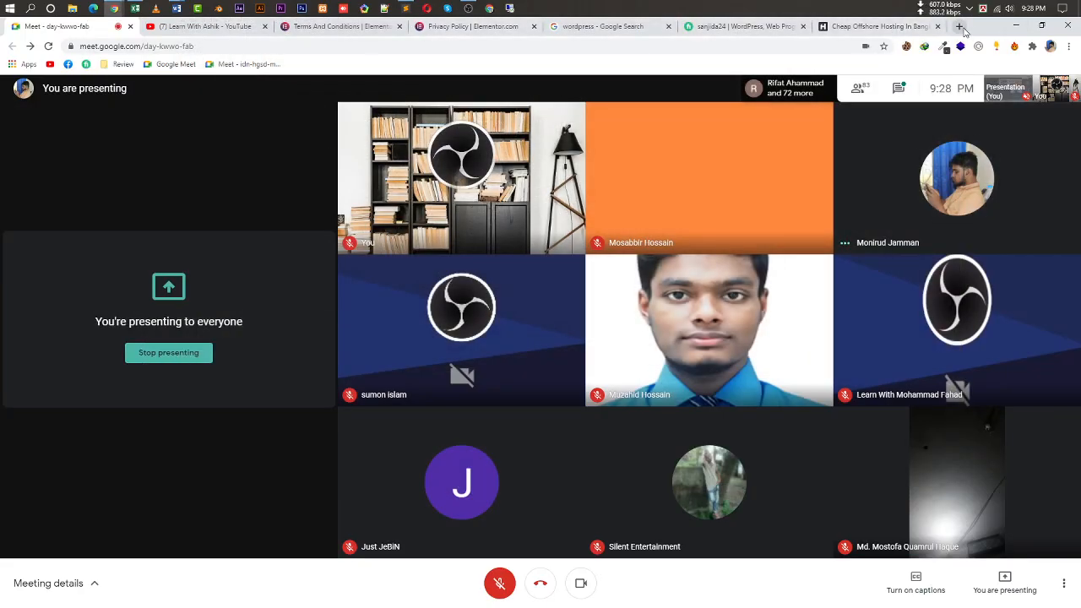
Step: Search 'comarce coinbase' in a new tab and open the Coinbase Commerce result
{"action": "left_click", "coordinate": [968, 27]}
{"action": "type", "text": "web"}
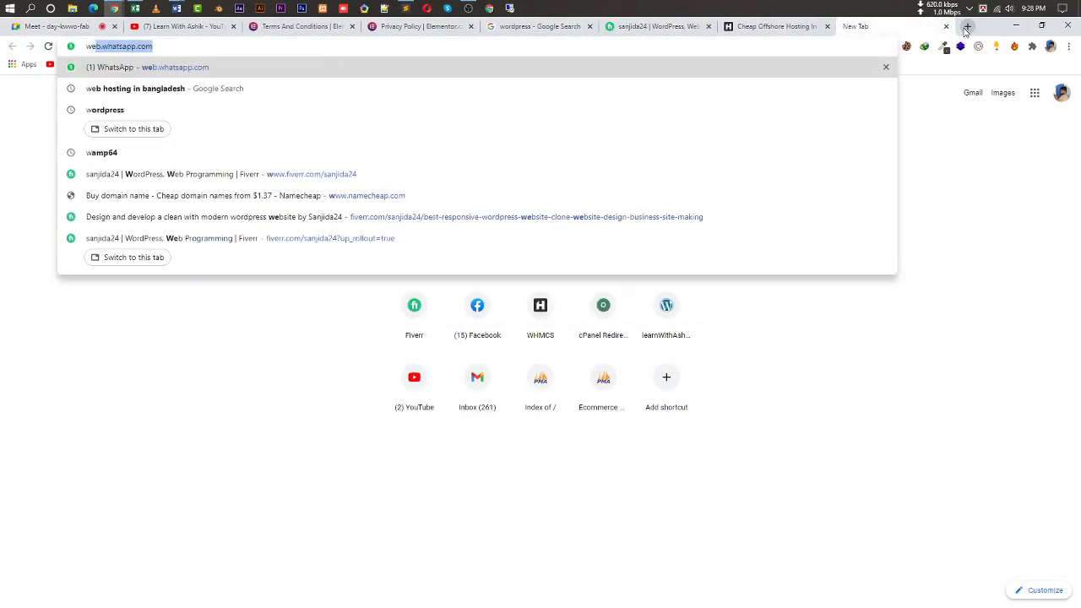
{"action": "key", "text": "BackSpace"}
{"action": "key", "text": "BackSpace"}
{"action": "key", "text": "BackSpace"}
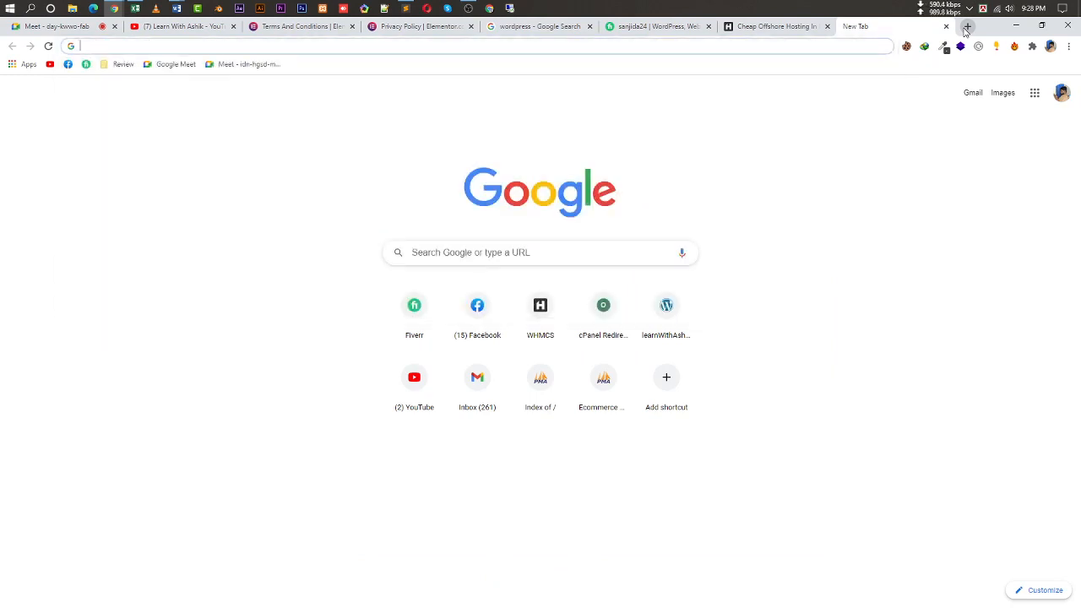
{"action": "type", "text": "coma"}
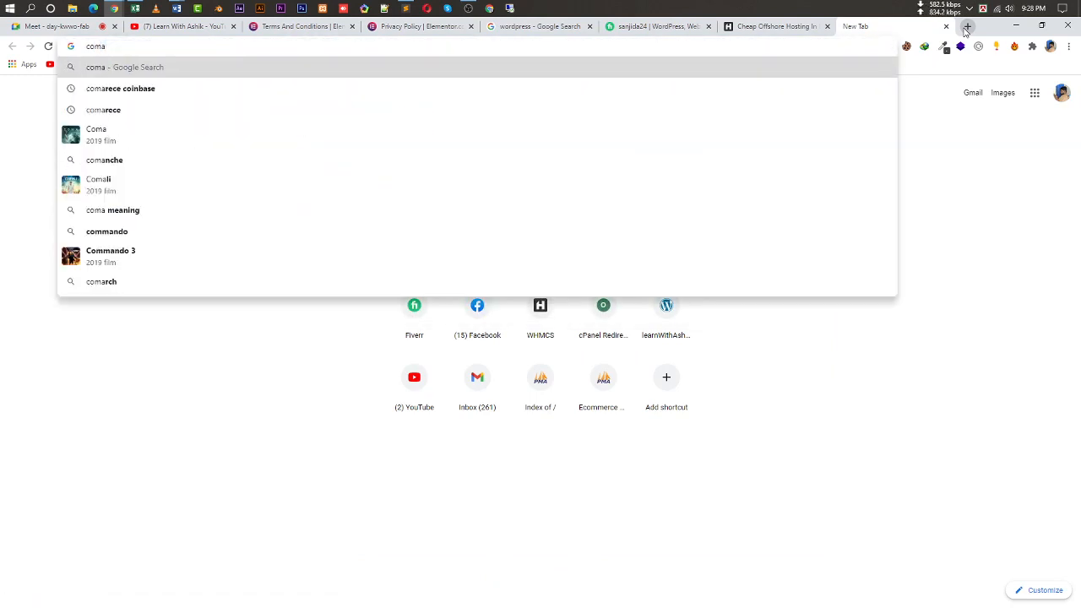
{"action": "type", "text": "rce"}
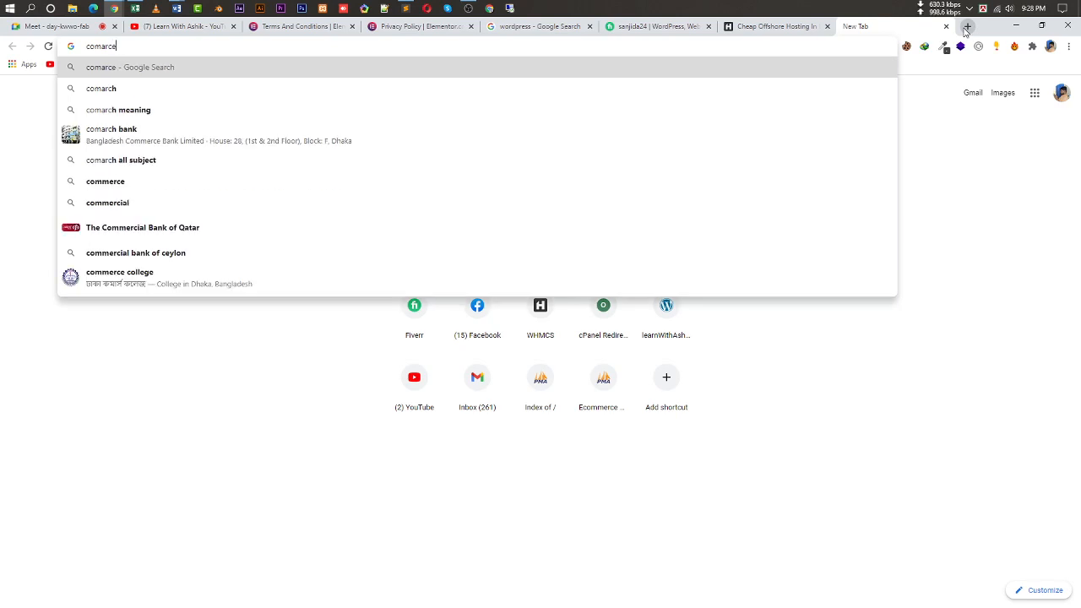
{"action": "type", "text": " coinbase"}
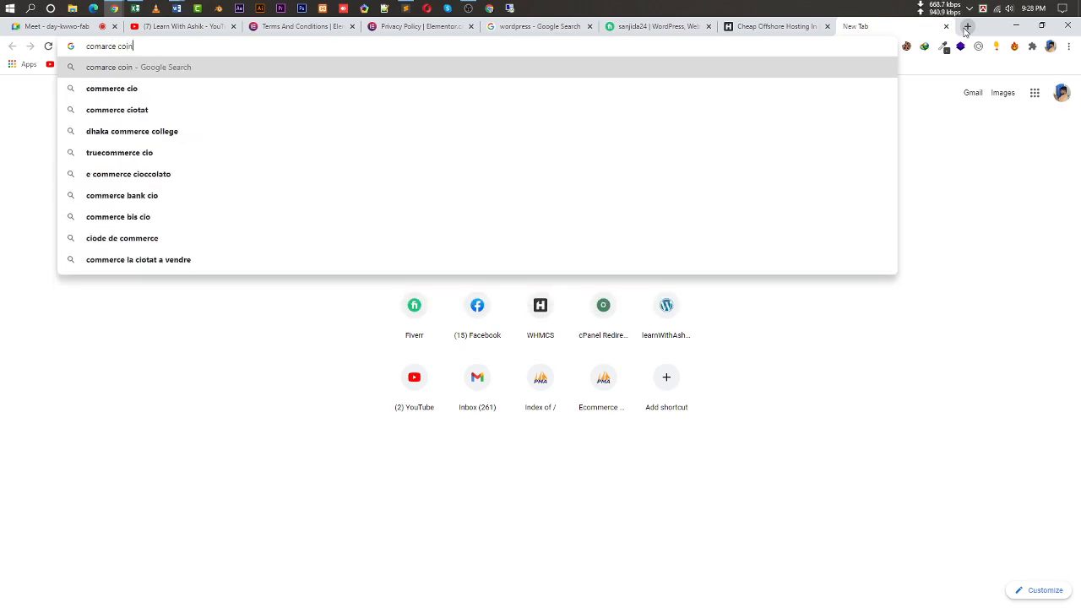
{"action": "key", "text": "Return"}
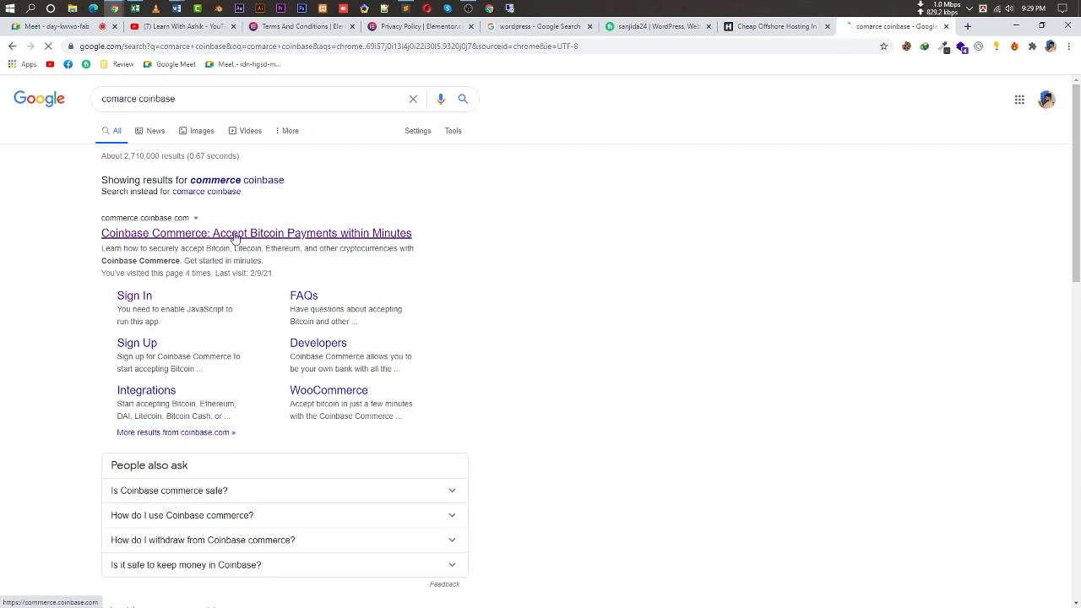
{"action": "left_click", "coordinate": [238, 234]}
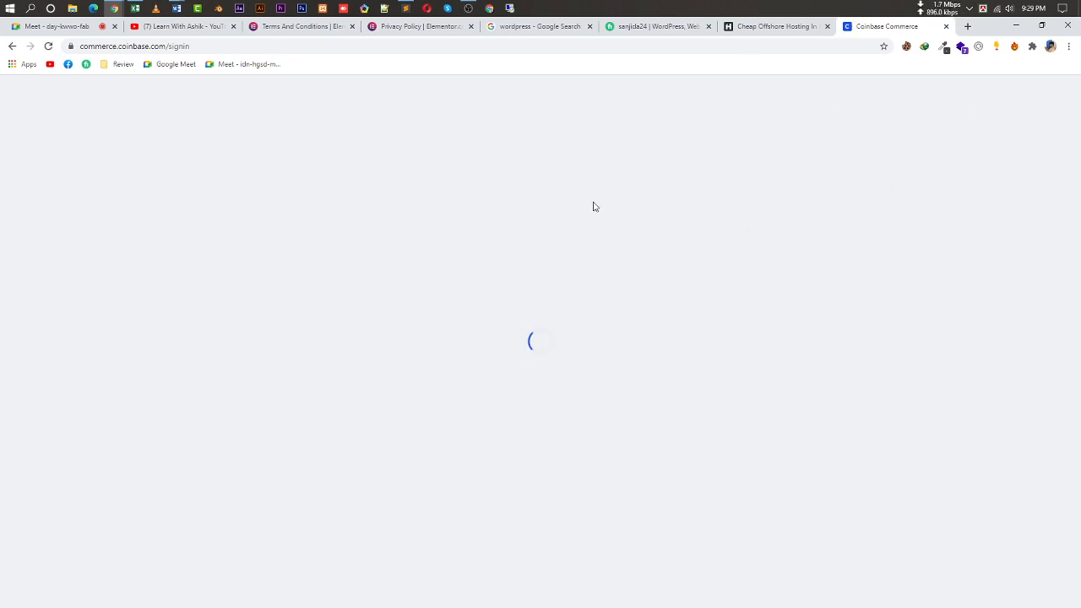
Step: Sign in with saved credentials, enter the authenticator code, and retype a new one after rejection
{"action": "left_click", "coordinate": [530, 397]}
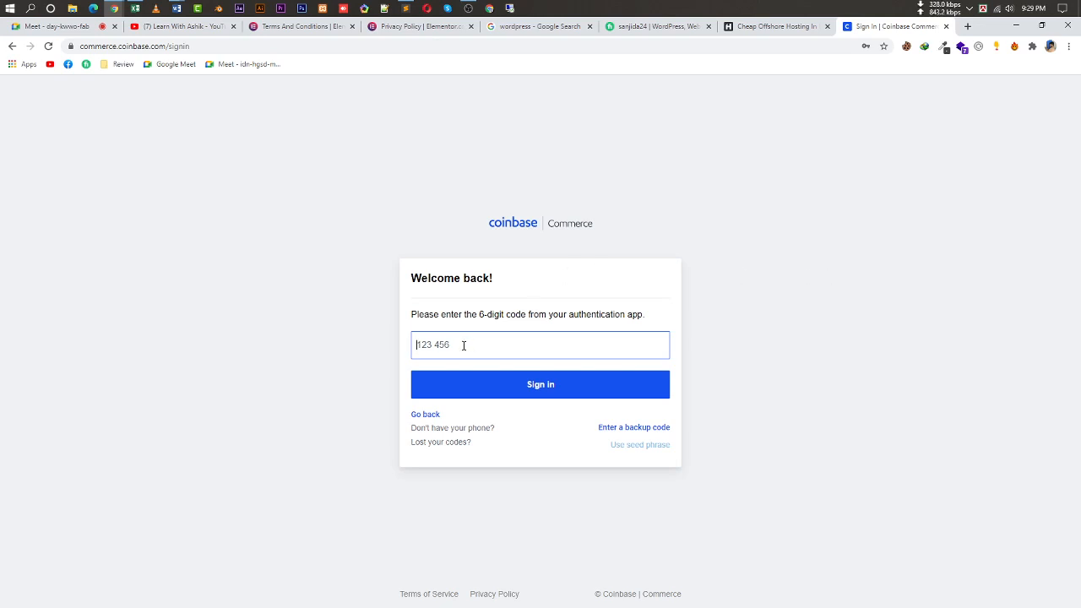
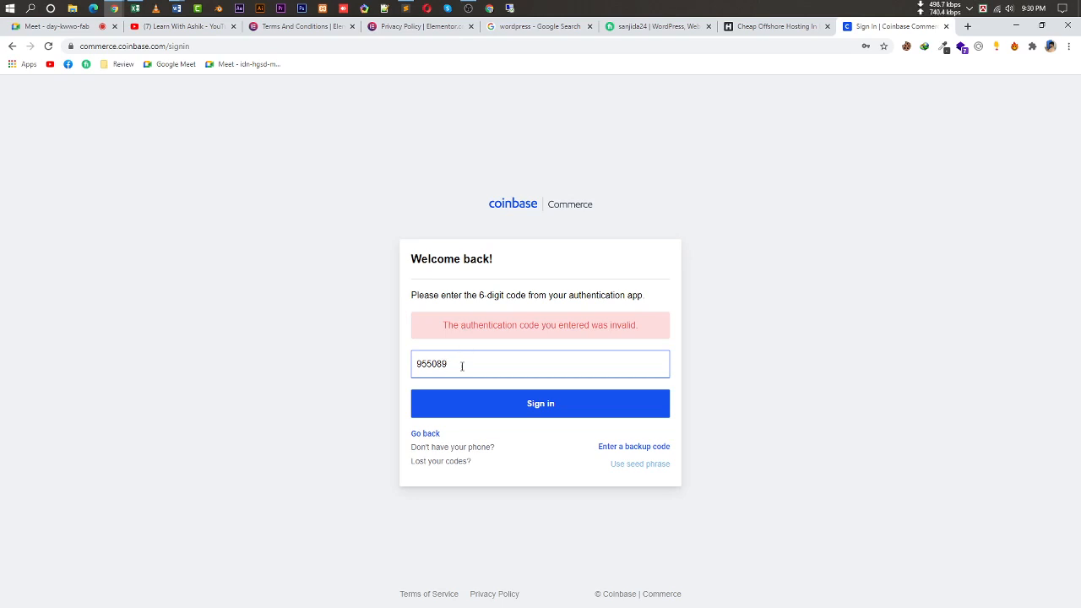
{"action": "left_click_drag", "start_coordinate": [456, 364], "coordinate": [394, 373]}
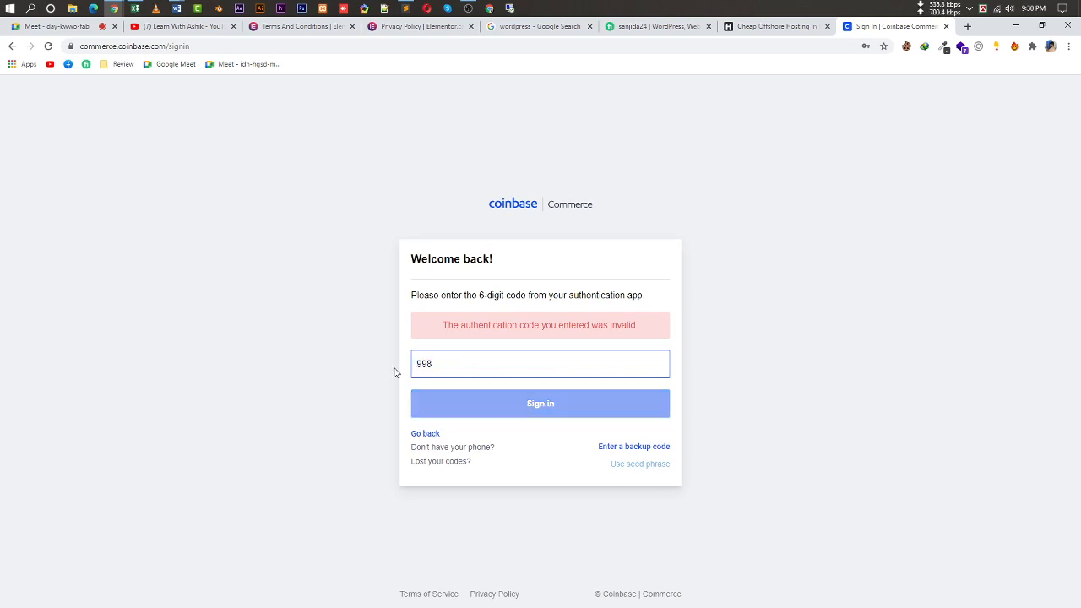
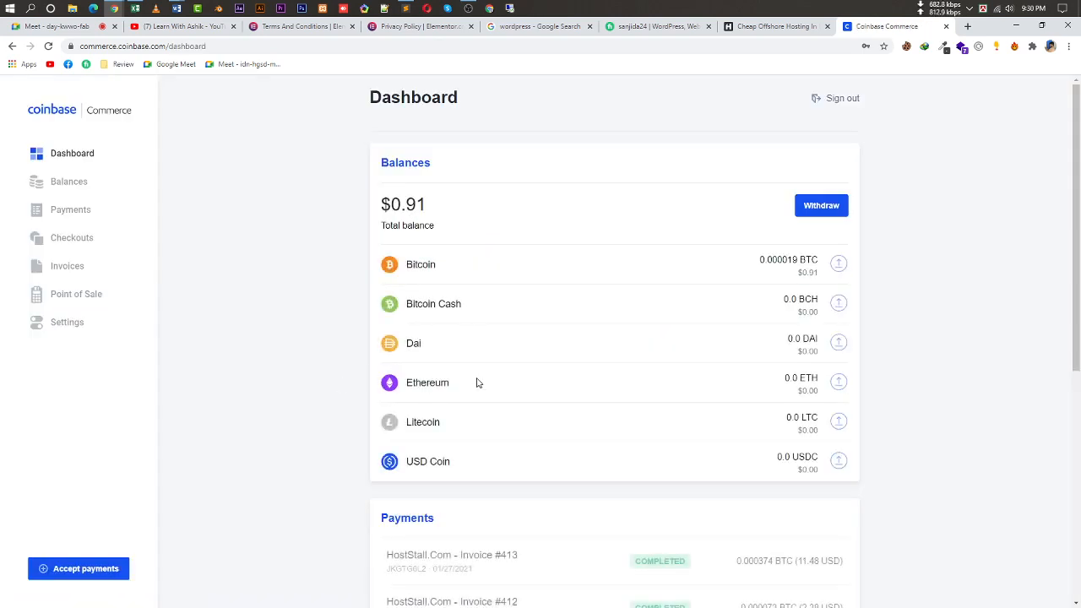
Step: From the full payments list, open the 310.40 USD HostBuyBd.com invoice and show its activity
{"action": "scroll", "coordinate": [543, 416], "scroll_direction": "down", "scroll_amount": 4}
{"action": "left_click", "coordinate": [608, 454]}
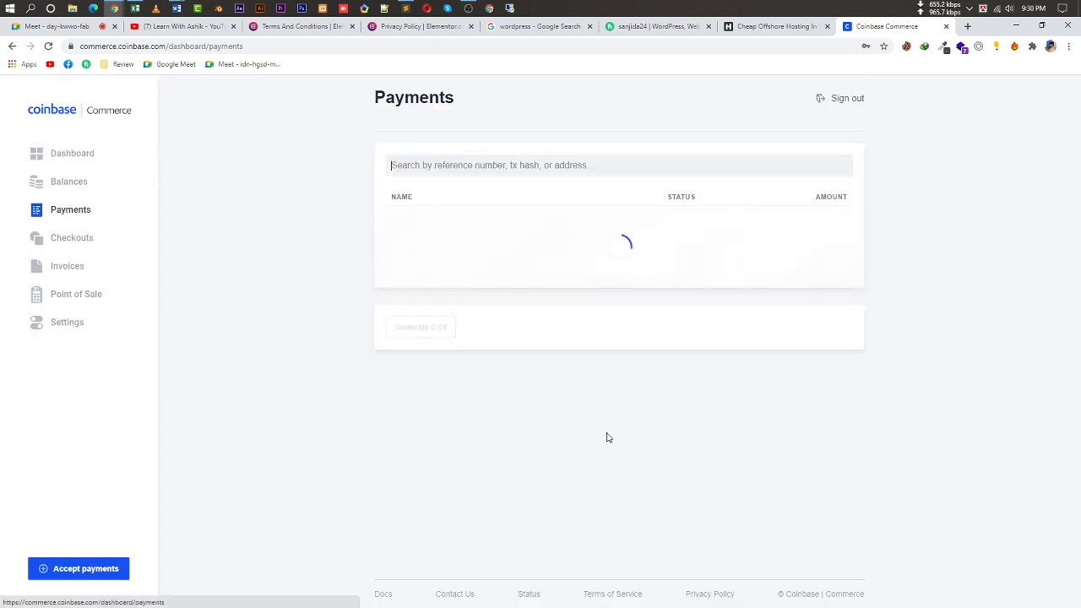
{"action": "scroll", "coordinate": [625, 321], "scroll_direction": "down", "scroll_amount": 2}
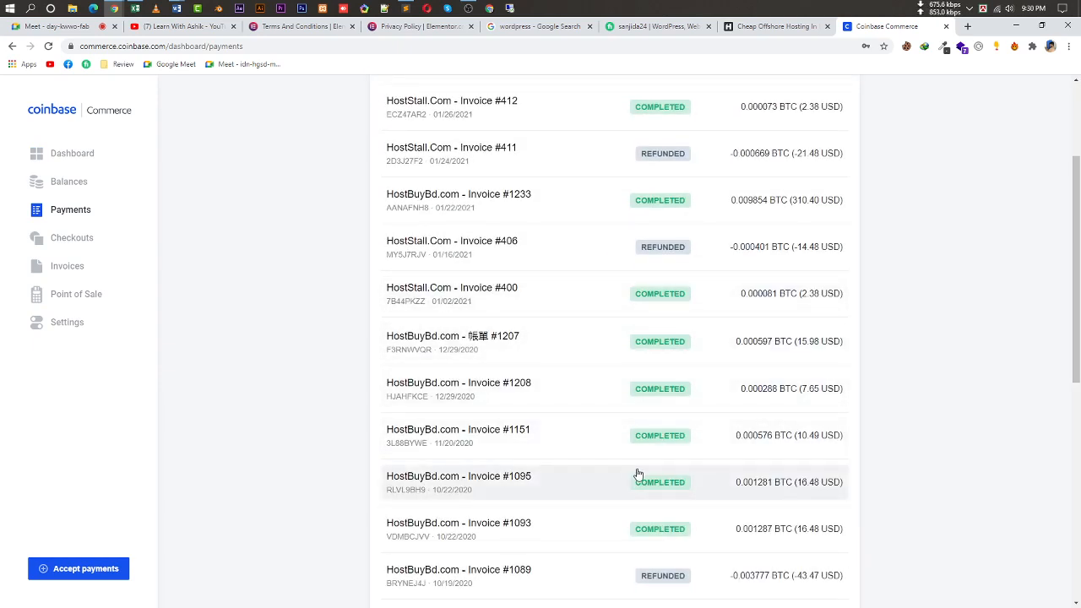
{"action": "scroll", "coordinate": [511, 353], "scroll_direction": "up", "scroll_amount": 2}
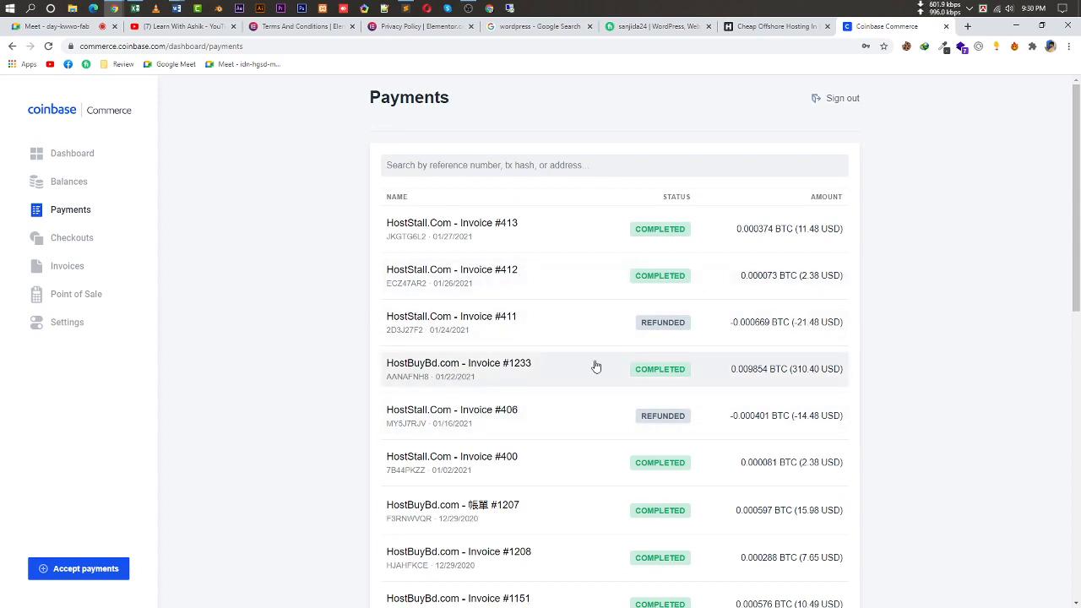
{"action": "left_click", "coordinate": [767, 378]}
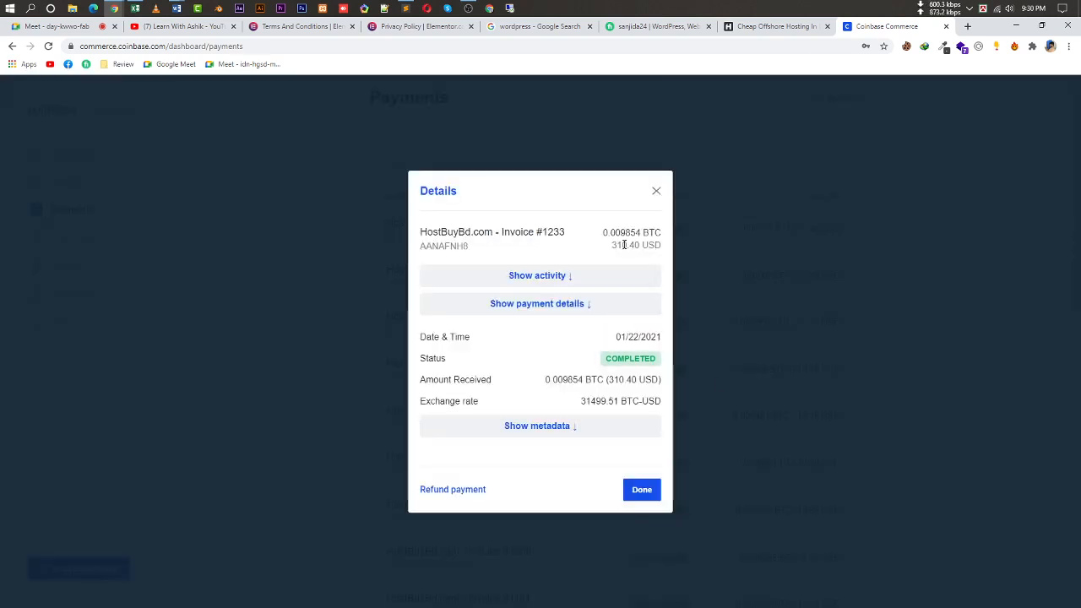
{"action": "left_click", "coordinate": [545, 275]}
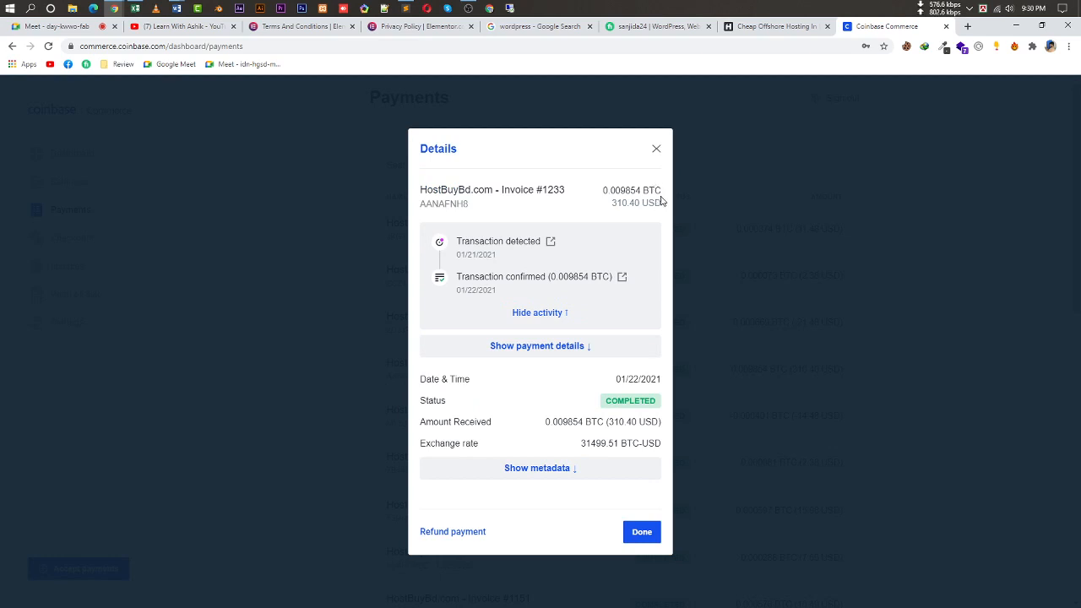
Step: Highlight the invoice amount and invoice number, then close the payment details
{"action": "left_click_drag", "start_coordinate": [664, 206], "coordinate": [423, 189]}
{"action": "left_click", "coordinate": [581, 189]}
{"action": "left_click_drag", "start_coordinate": [566, 194], "coordinate": [453, 189]}
{"action": "left_click", "coordinate": [433, 188]}
{"action": "left_click", "coordinate": [490, 188]}
{"action": "left_click_drag", "start_coordinate": [563, 190], "coordinate": [542, 190]}
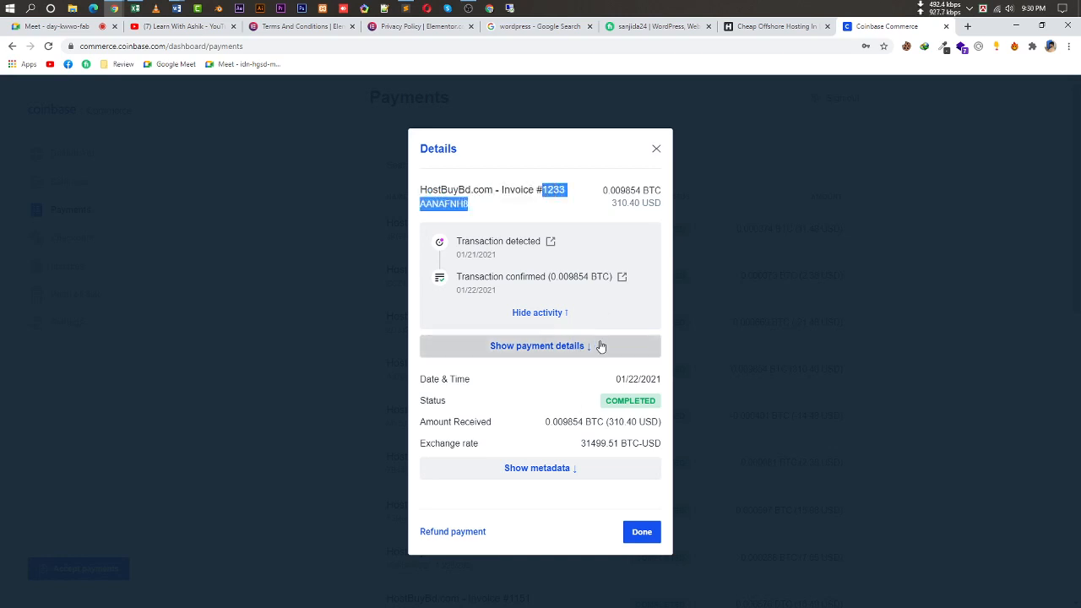
{"action": "left_click", "coordinate": [660, 149]}
Step: On HostBuyBD, go to the Bulletproof VPS plans page from the SERVER menu
{"action": "left_click", "coordinate": [773, 26]}
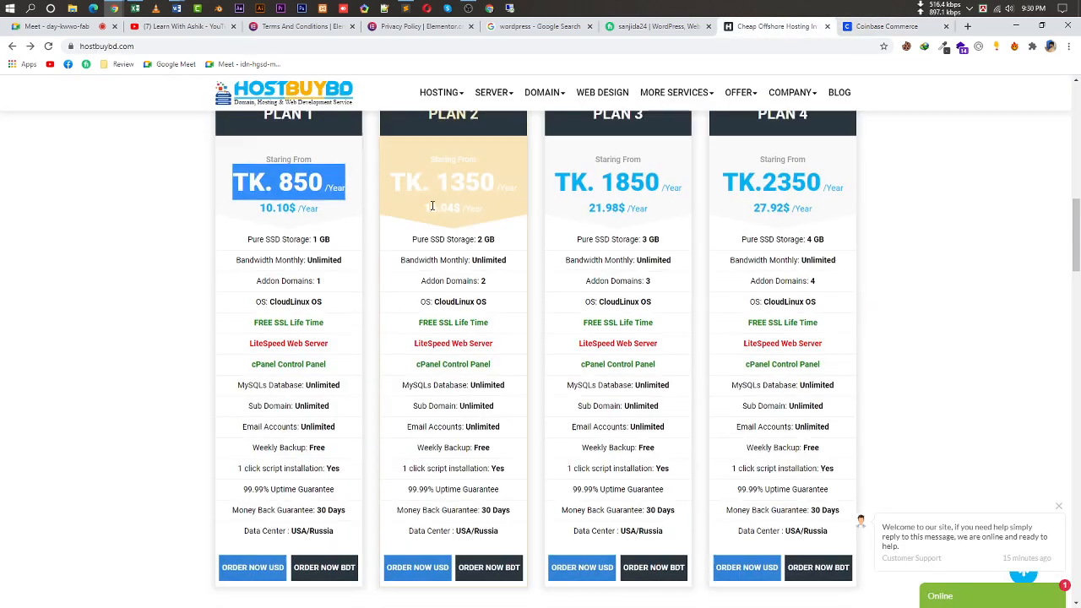
{"action": "scroll", "coordinate": [591, 169], "scroll_direction": "up", "scroll_amount": 5}
{"action": "mouse_move", "coordinate": [528, 99]}
{"action": "mouse_move", "coordinate": [493, 92]}
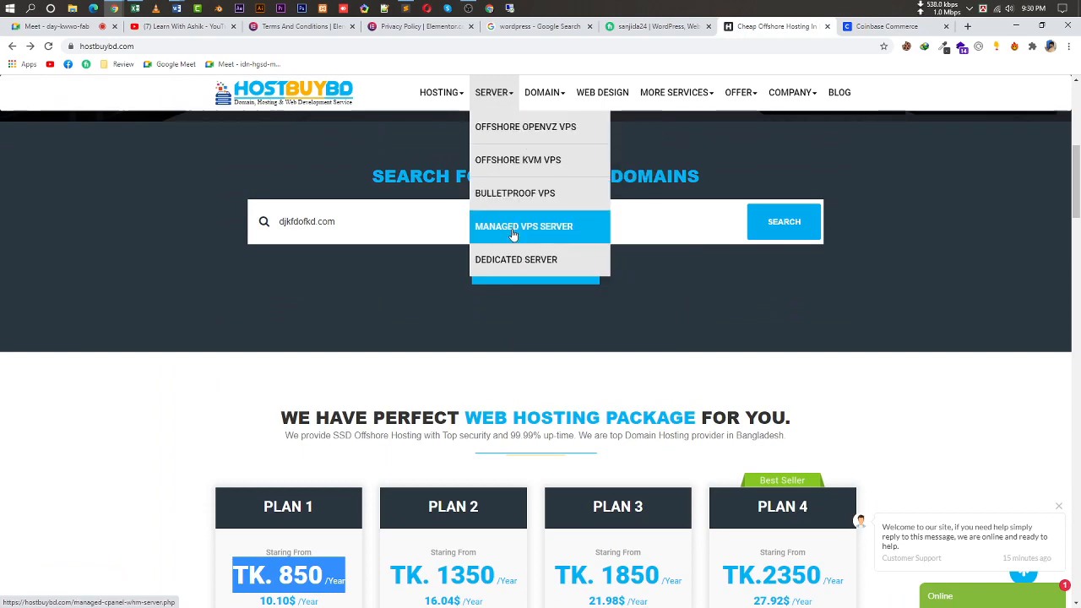
{"action": "left_click", "coordinate": [548, 207]}
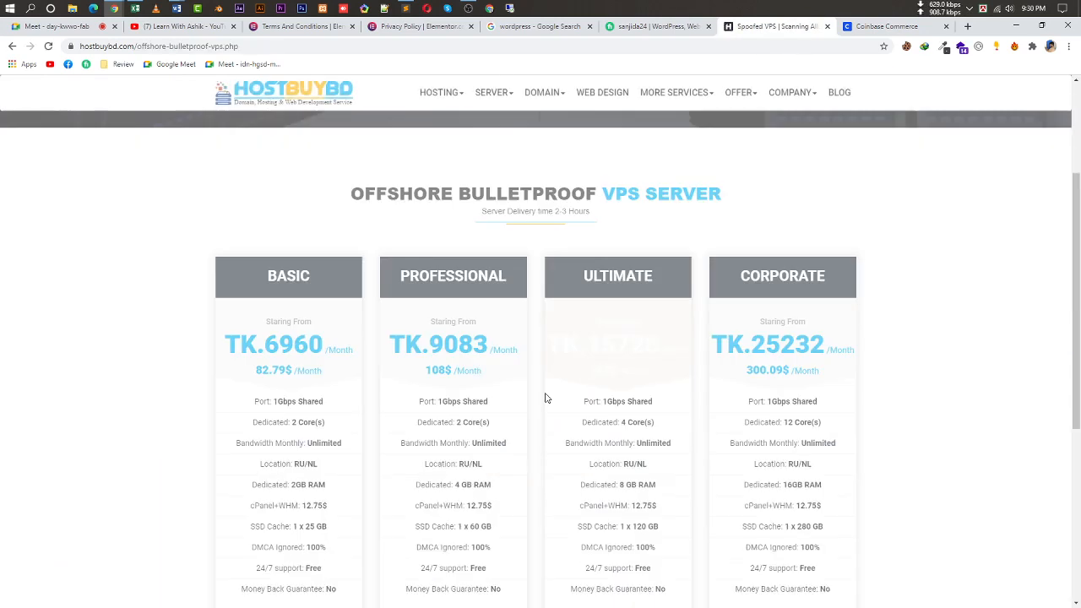
Step: Highlight the CORPORATE plan's 300.09$ monthly price and scroll back to the top of the plans
{"action": "scroll", "coordinate": [608, 395], "scroll_direction": "down", "scroll_amount": 2}
{"action": "left_click_drag", "start_coordinate": [845, 255], "coordinate": [746, 255]}
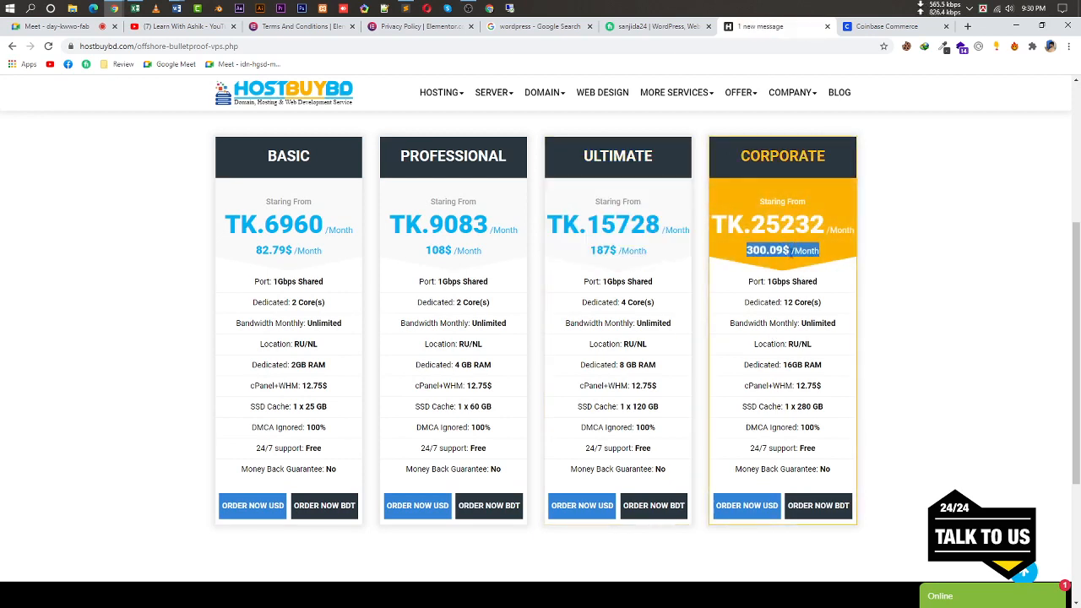
{"action": "left_click", "coordinate": [821, 252]}
{"action": "left_click_drag", "start_coordinate": [821, 252], "coordinate": [786, 252]}
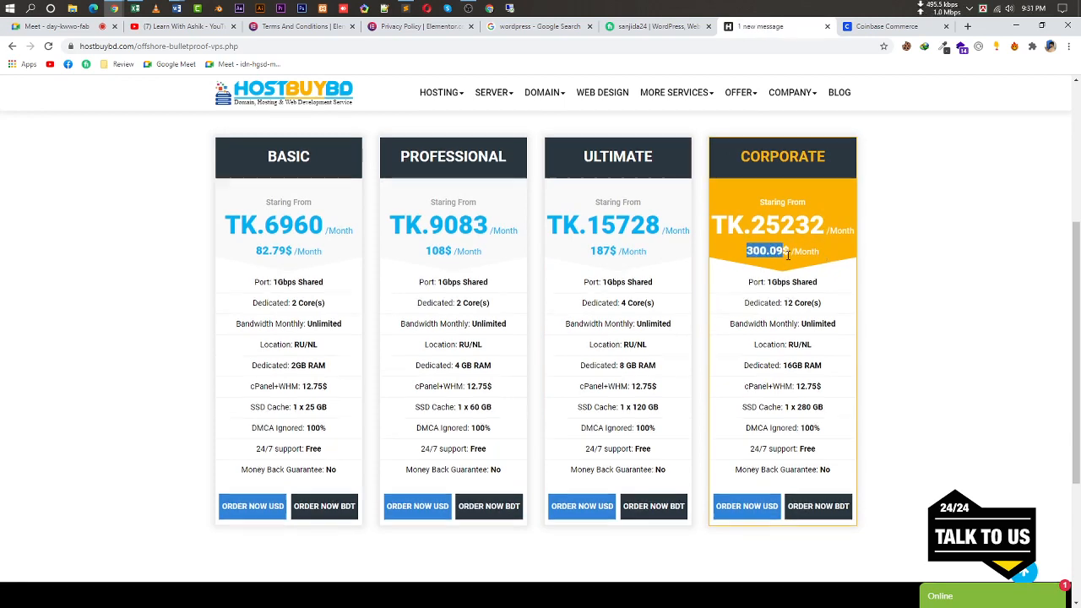
{"action": "scroll", "coordinate": [788, 260], "scroll_direction": "up", "scroll_amount": 3}
{"action": "scroll", "coordinate": [788, 260], "scroll_direction": "up", "scroll_amount": 2}
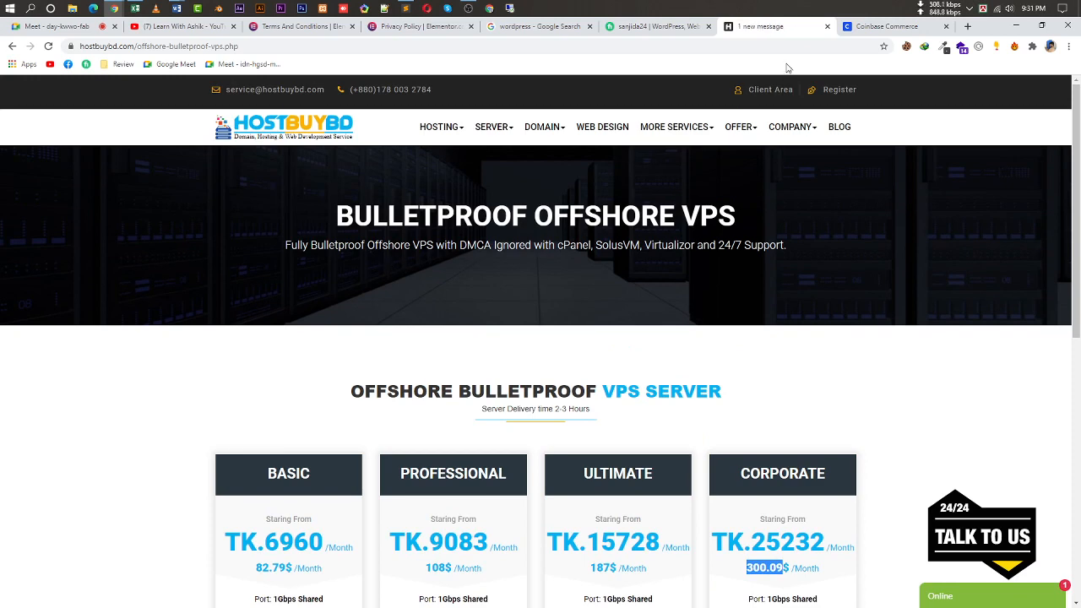
{"action": "left_click", "coordinate": [663, 26]}
{"action": "left_click", "coordinate": [763, 29]}
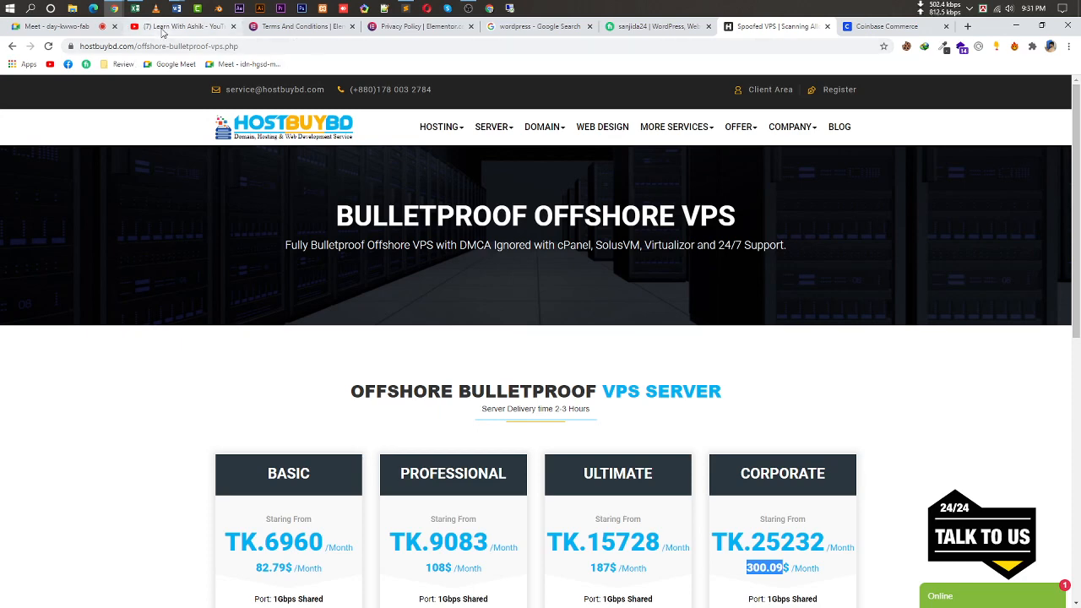
{"action": "left_click", "coordinate": [887, 26]}
Step: Close the Coinbase Commerce payments tab
{"action": "scroll", "coordinate": [572, 357], "scroll_direction": "down", "scroll_amount": 5}
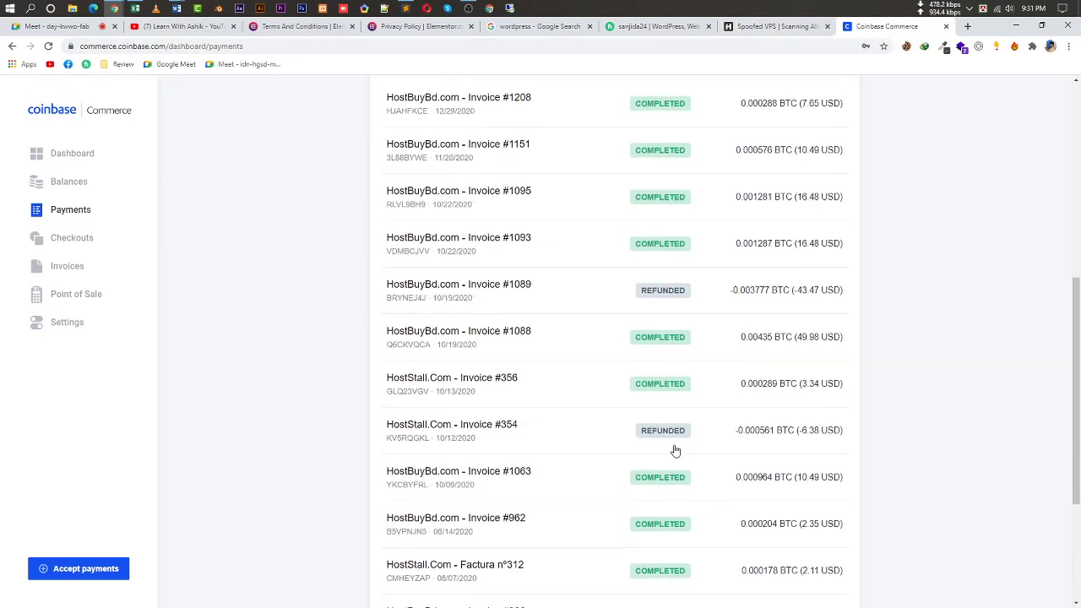
{"action": "scroll", "coordinate": [675, 443], "scroll_direction": "down", "scroll_amount": 3}
{"action": "scroll", "coordinate": [668, 355], "scroll_direction": "up", "scroll_amount": 8}
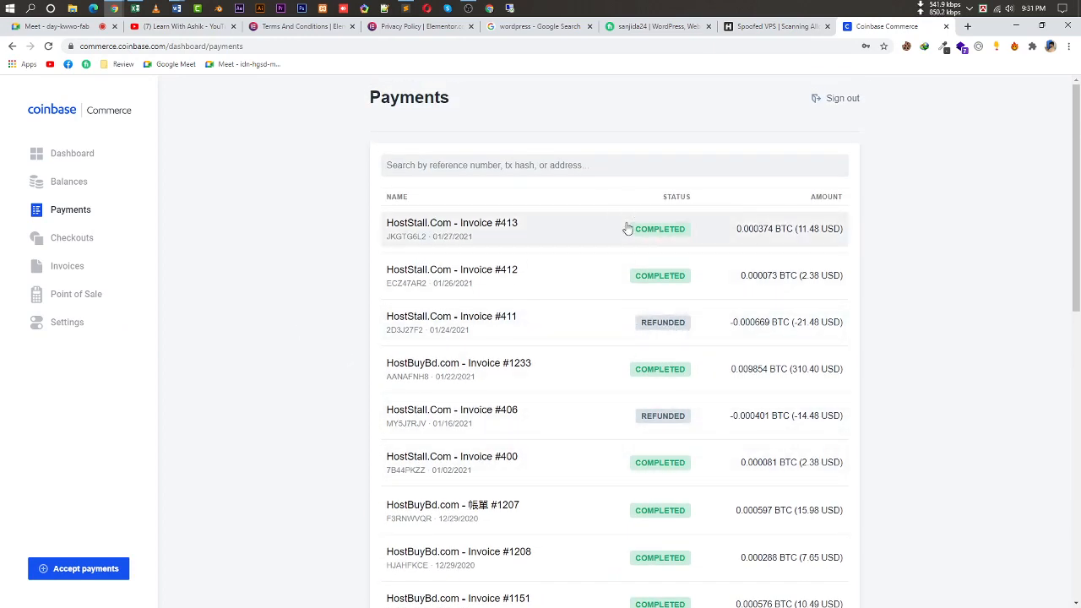
{"action": "left_click", "coordinate": [947, 26]}
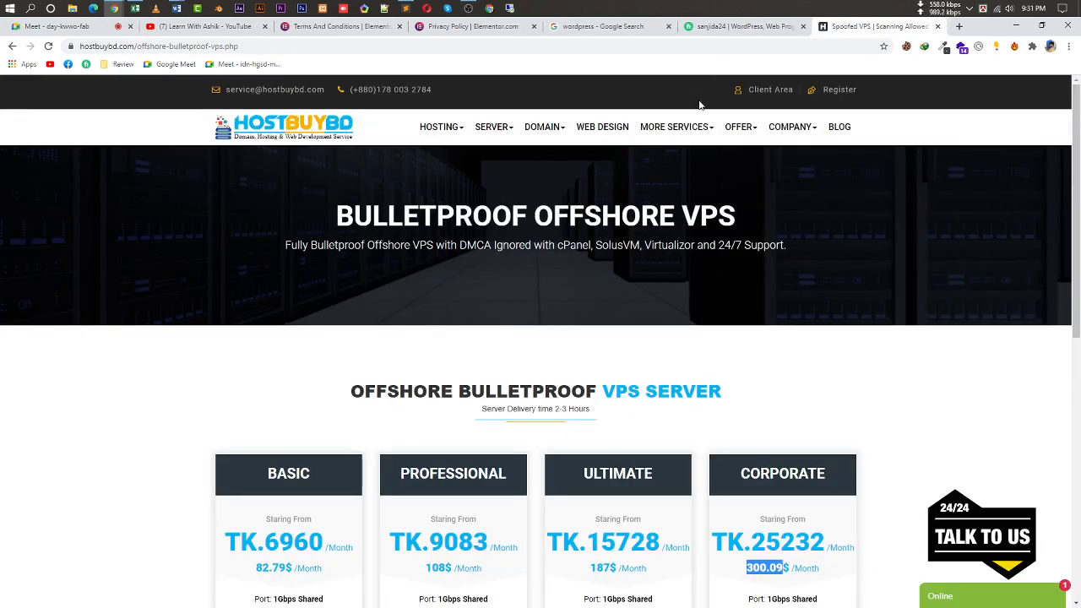
Step: Close the Terms & Conditions and Privacy Policy tabs, leaving the YouTube channel page
{"action": "mouse_move", "coordinate": [429, 128]}
{"action": "left_click", "coordinate": [348, 26]}
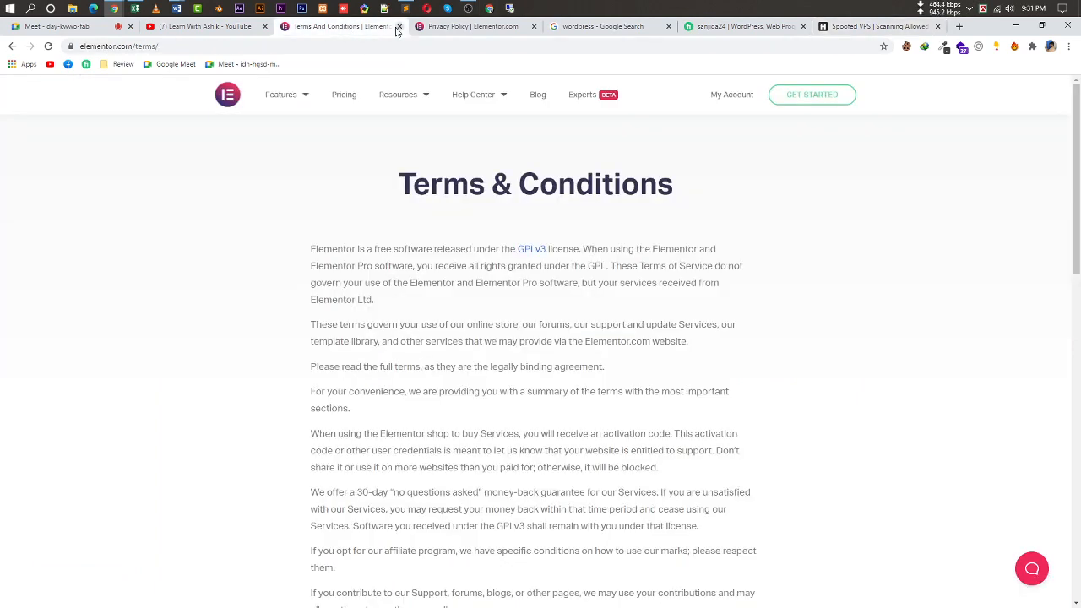
{"action": "left_click", "coordinate": [399, 27]}
{"action": "left_click", "coordinate": [402, 27]}
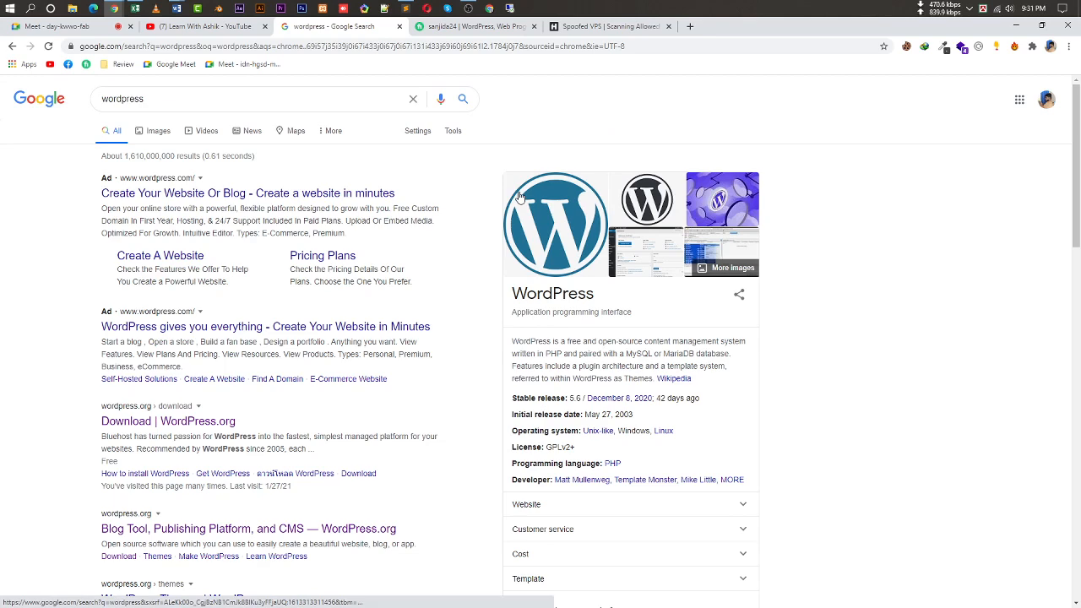
{"action": "left_click", "coordinate": [197, 28]}
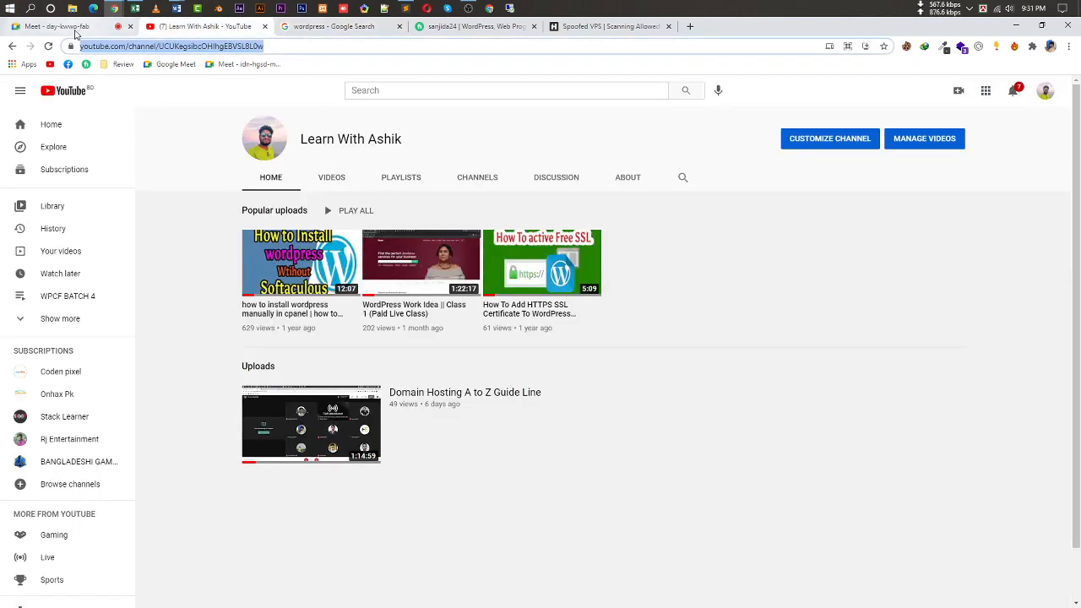
{"action": "left_click", "coordinate": [56, 26]}
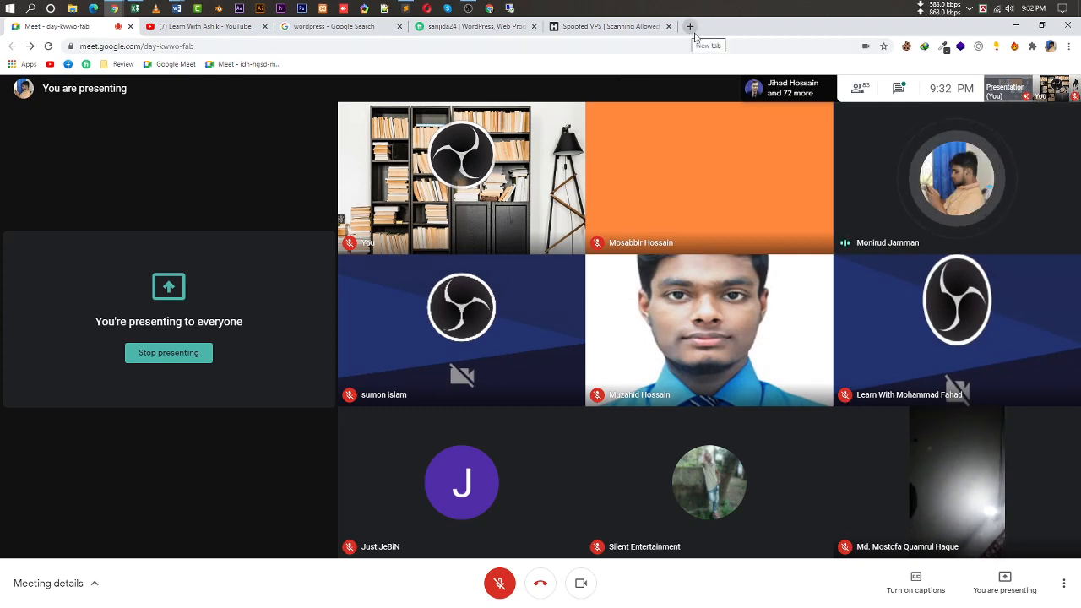
Step: Open a new Chrome tab
{"action": "left_click", "coordinate": [690, 28]}
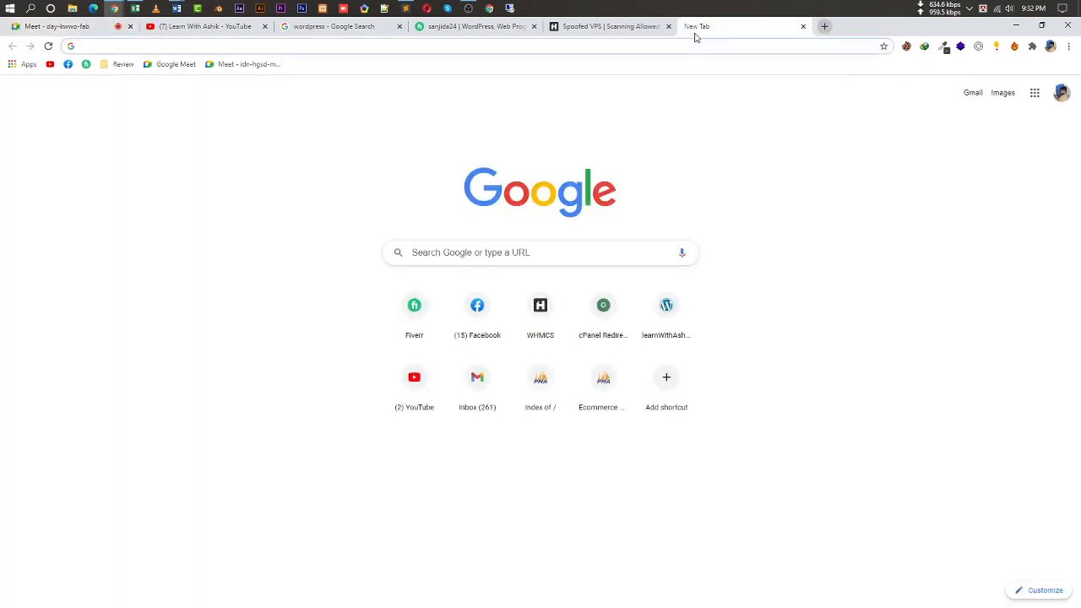
Step: Search Google for 'sheba xyz' and open the Sheba.xyz website
{"action": "type", "text": "she"}
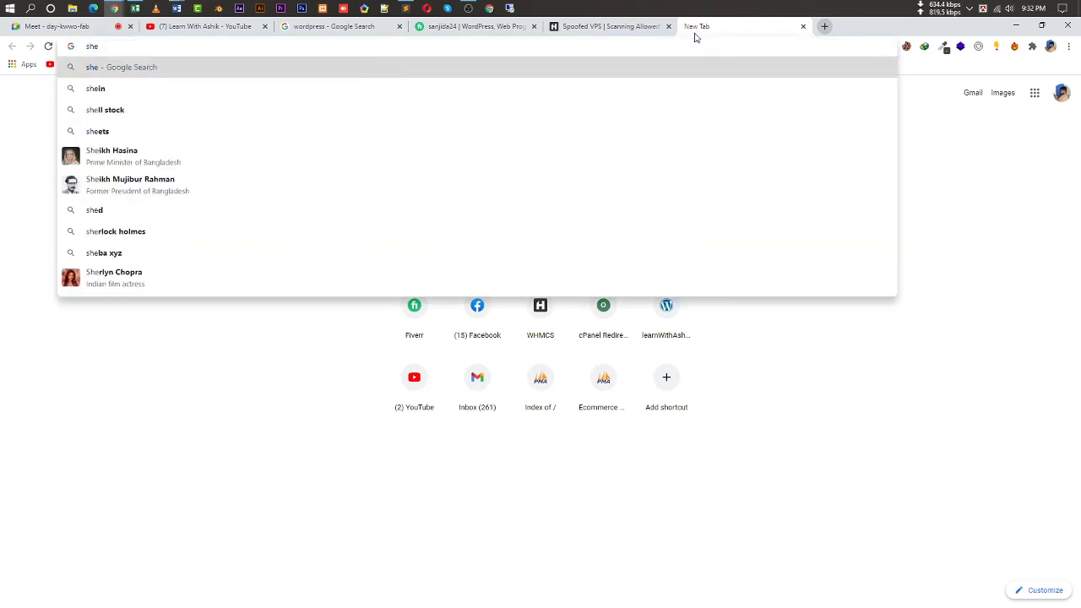
{"action": "type", "text": "ba.cz"}
{"action": "key", "text": "BackSpace"}
{"action": "key", "text": "BackSpace"}
{"action": "key", "text": "BackSpace"}
{"action": "type", "text": "c"}
{"action": "key", "text": "BackSpace"}
{"action": "type", "text": "yyz"}
{"action": "key", "text": "Return"}
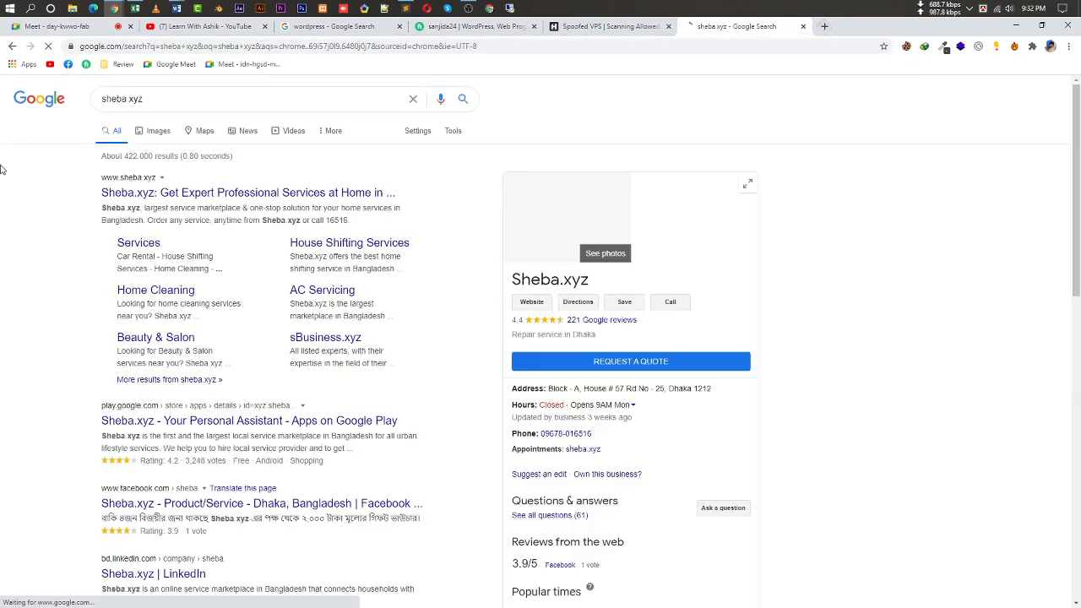
{"action": "left_click", "coordinate": [208, 196]}
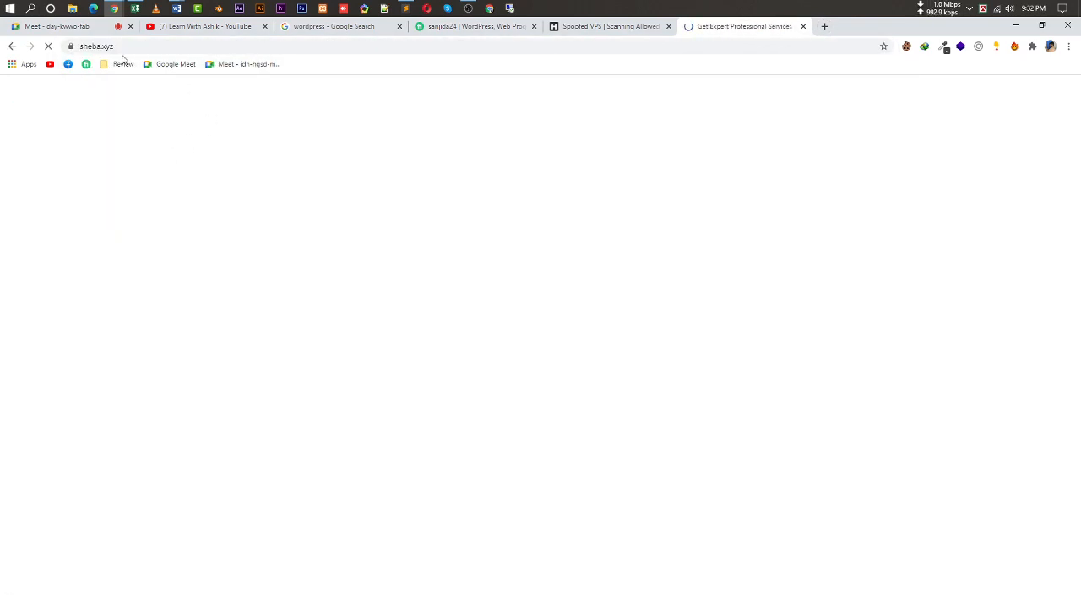
{"action": "double_click", "coordinate": [103, 47]}
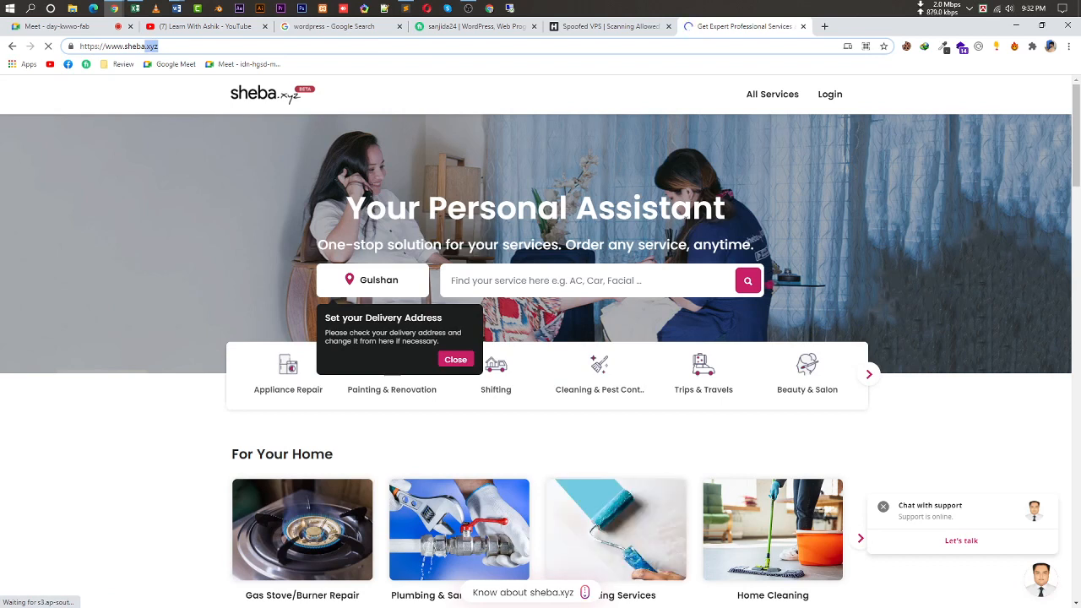
{"action": "left_click", "coordinate": [168, 43]}
Step: Load the hostbuybd.com home page by removing the path from the VPS page address
{"action": "left_click", "coordinate": [617, 32]}
{"action": "left_click", "coordinate": [128, 46]}
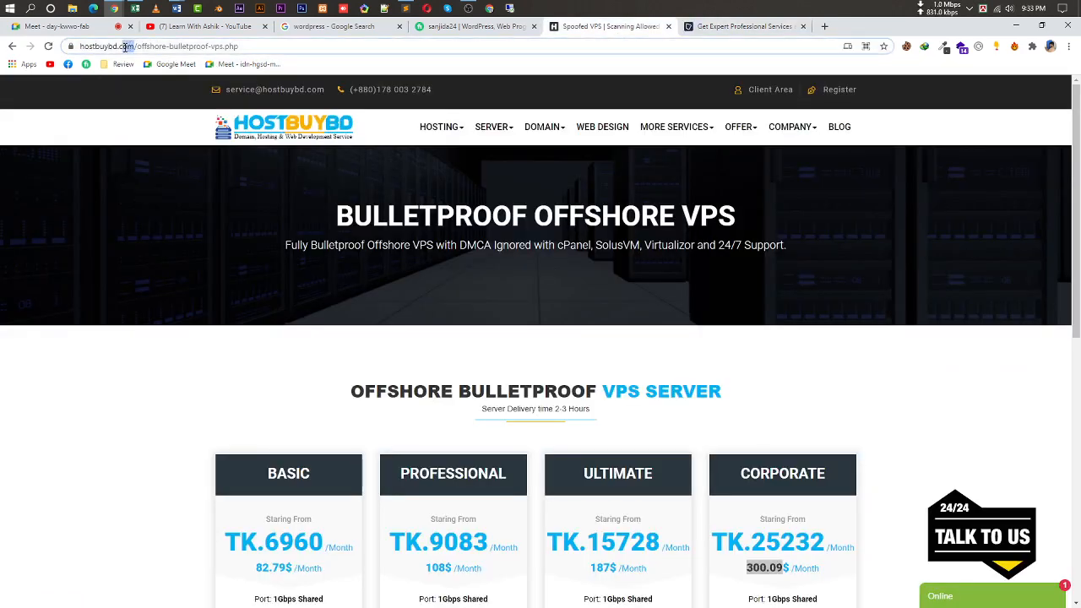
{"action": "left_click_drag", "start_coordinate": [221, 51], "coordinate": [166, 55]}
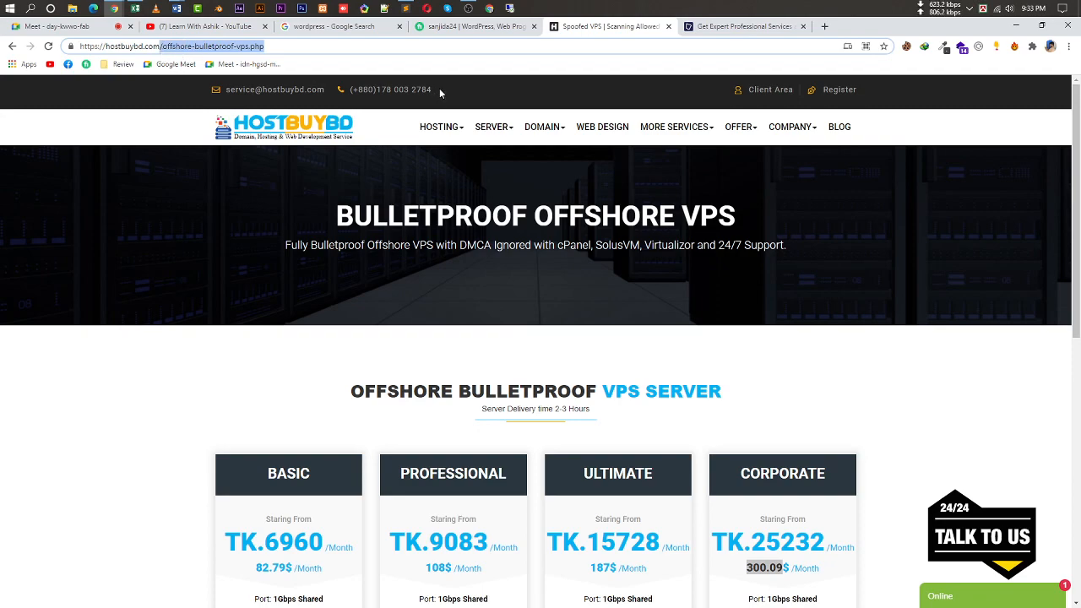
{"action": "key", "text": "BackSpace"}
{"action": "key", "text": "Return"}
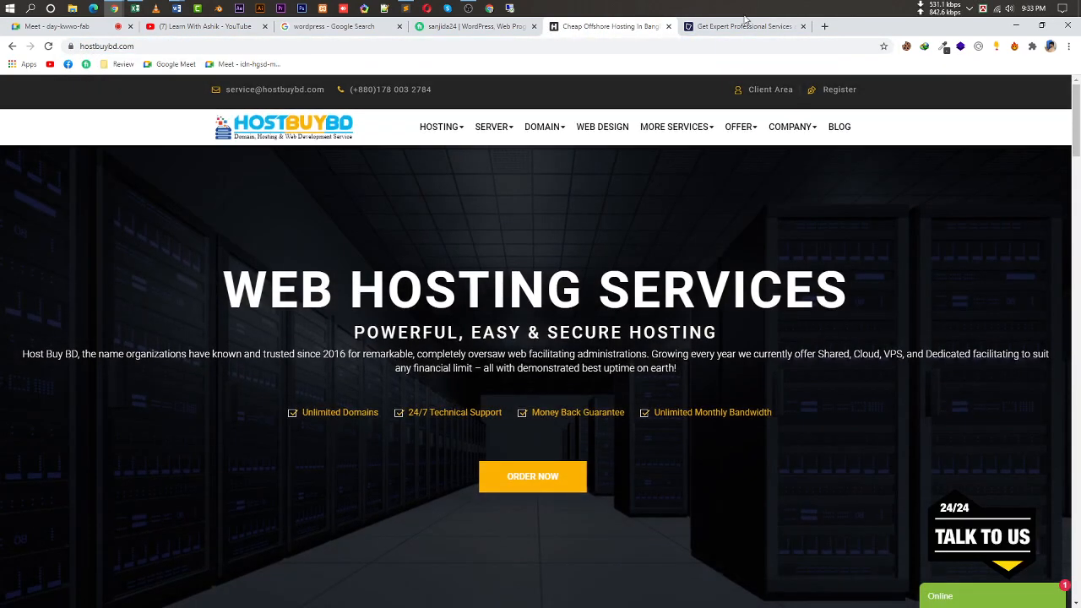
Step: Scroll the sheba.xyz page and view its secure-connection certificate info
{"action": "left_click", "coordinate": [746, 27]}
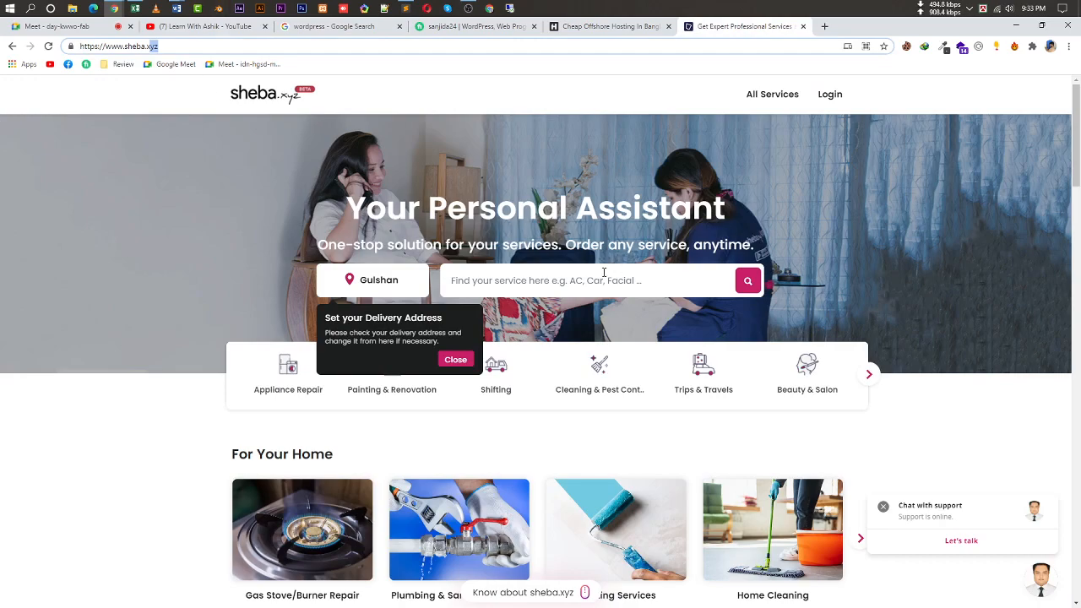
{"action": "scroll", "coordinate": [611, 269], "scroll_direction": "down", "scroll_amount": 7}
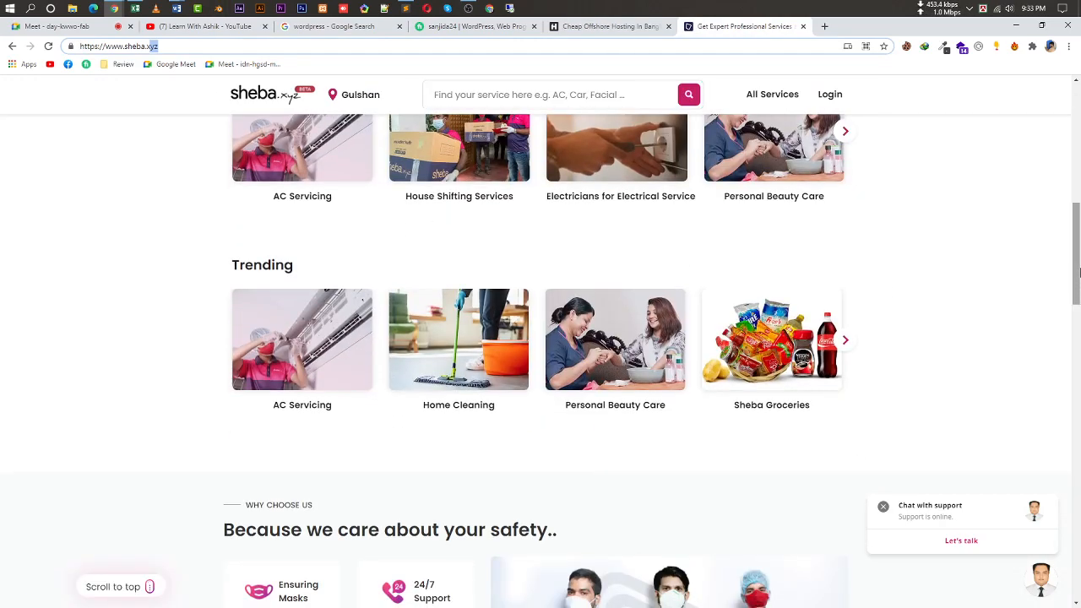
{"action": "left_click_drag", "start_coordinate": [1079, 270], "coordinate": [1077, 149]}
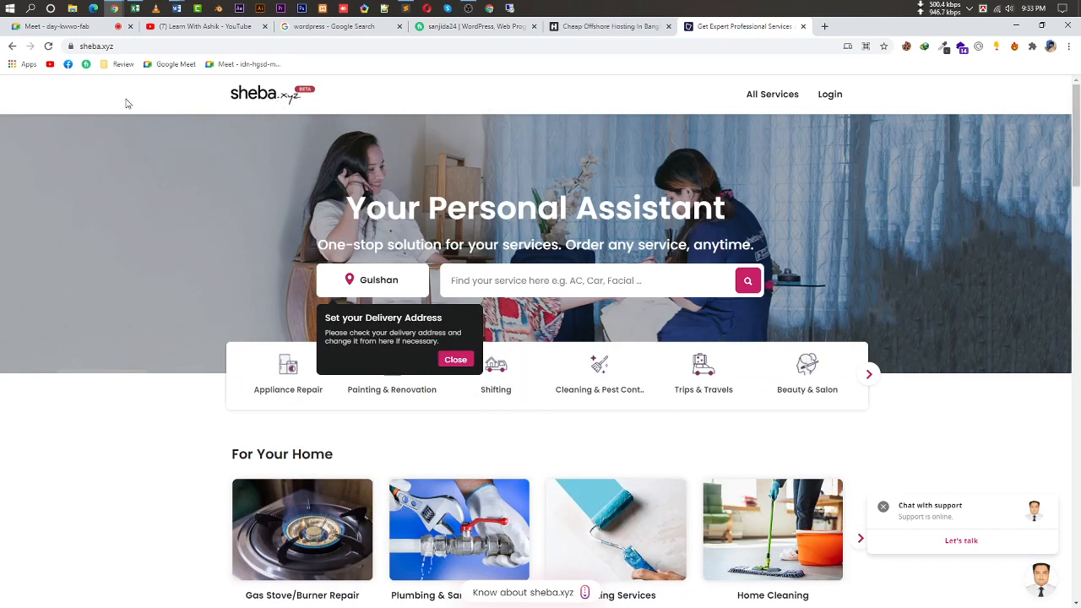
{"action": "left_click", "coordinate": [93, 47]}
{"action": "left_click", "coordinate": [71, 47]}
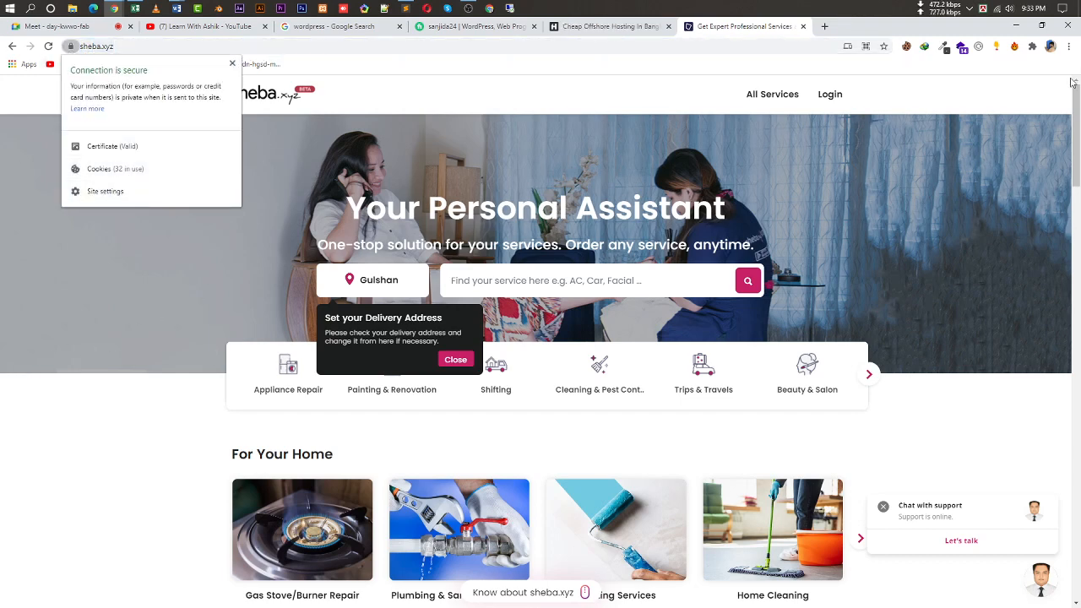
Step: Close the offshore hosting and sheba.xyz tabs, open a fresh Google tab, then return to Meet
{"action": "left_click", "coordinate": [207, 26]}
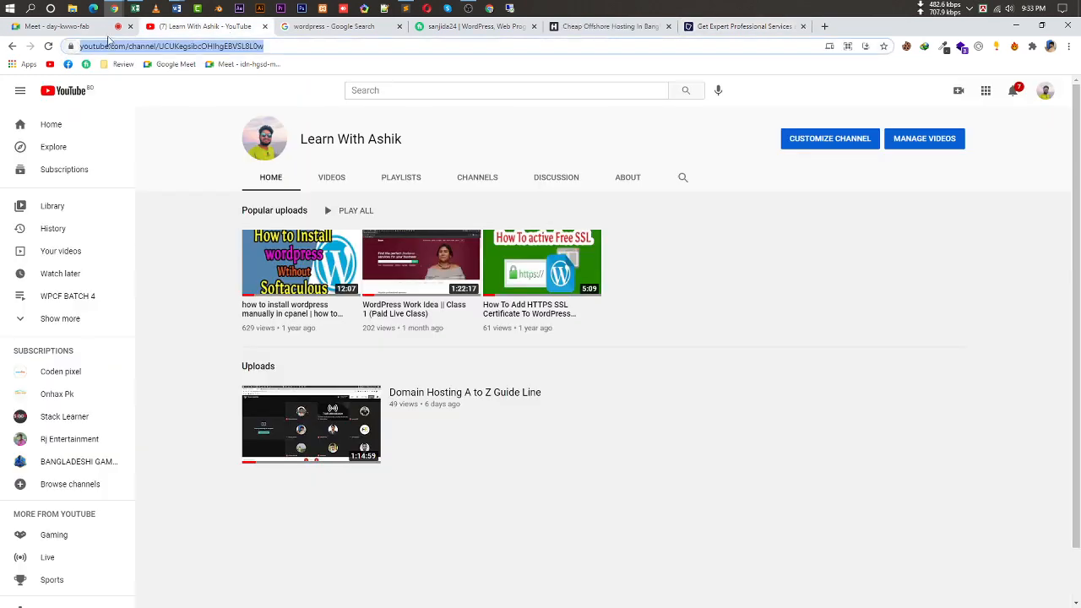
{"action": "left_click", "coordinate": [91, 28]}
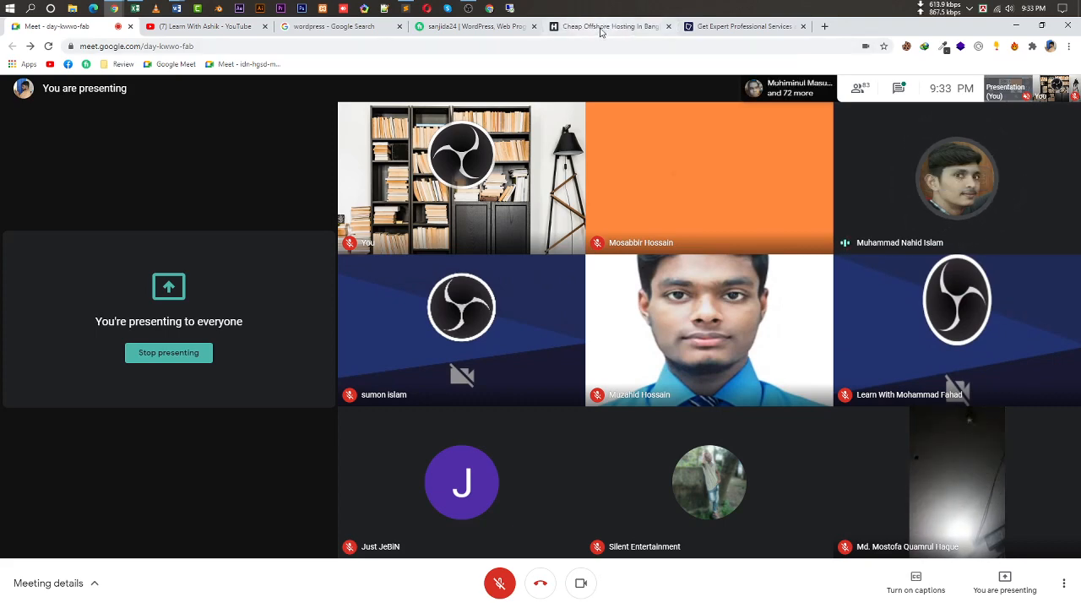
{"action": "left_click", "coordinate": [653, 28]}
{"action": "left_click", "coordinate": [669, 26]}
{"action": "left_click", "coordinate": [668, 26]}
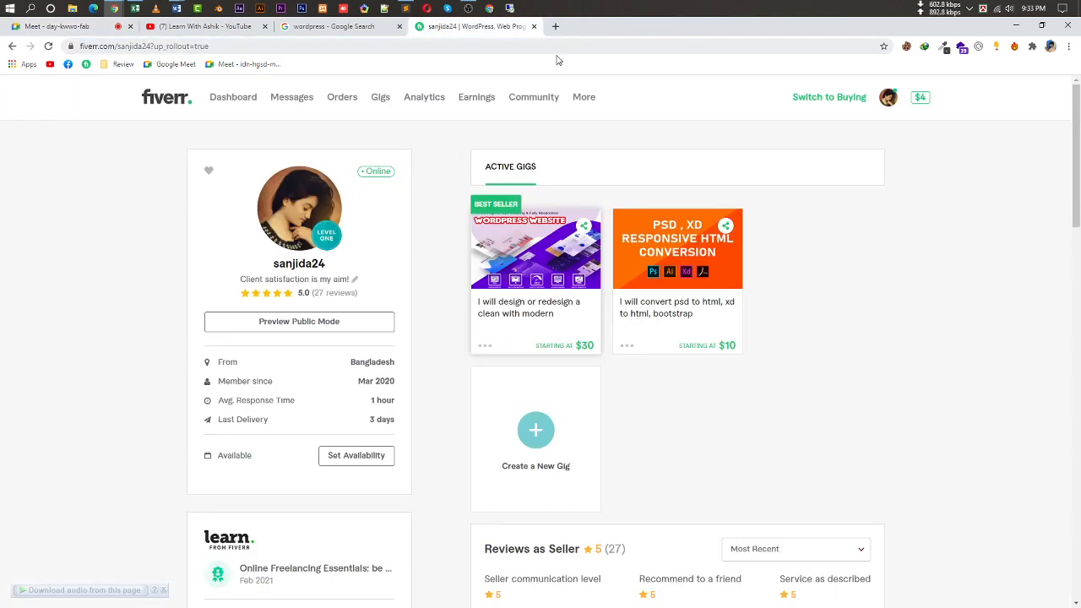
{"action": "left_click", "coordinate": [554, 27]}
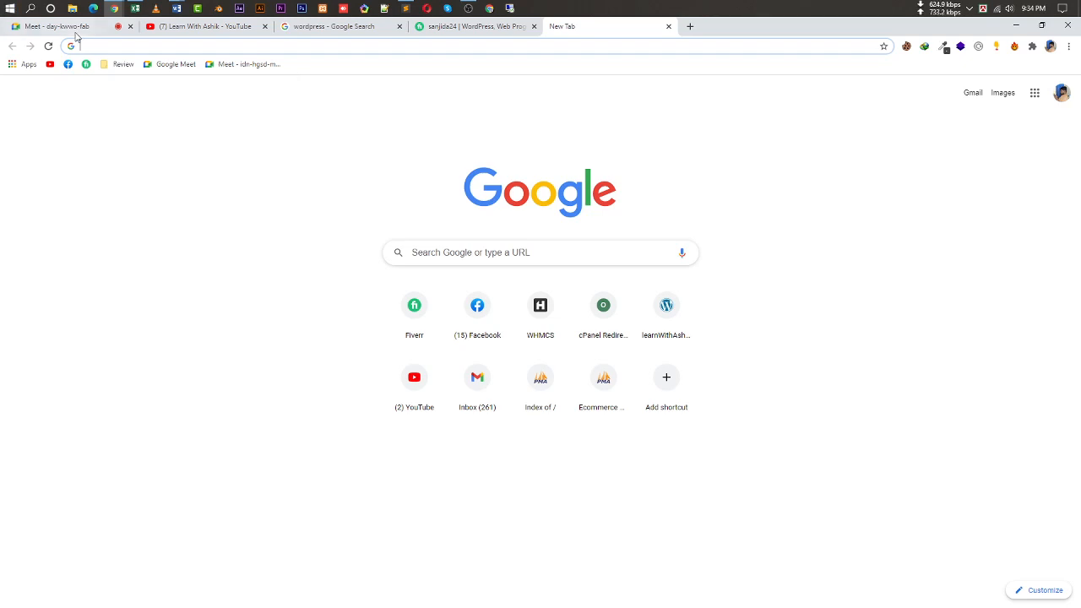
{"action": "left_click", "coordinate": [75, 31]}
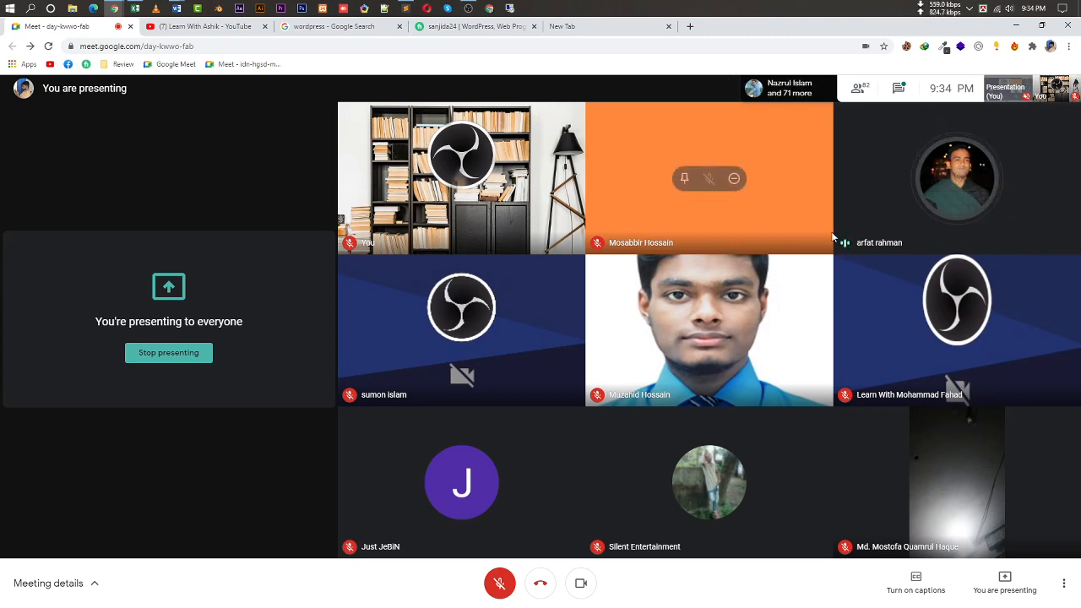
Step: Bring the OBS Studio recording window to the front from the taskbar
{"action": "mouse_move", "coordinate": [840, 171]}
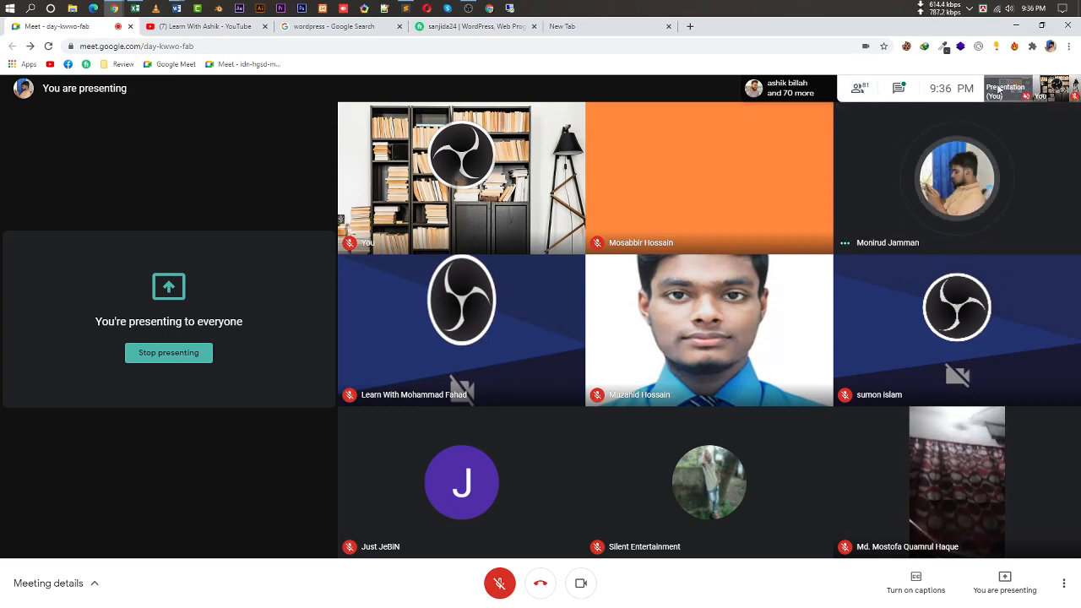
{"action": "left_click", "coordinate": [471, 11]}
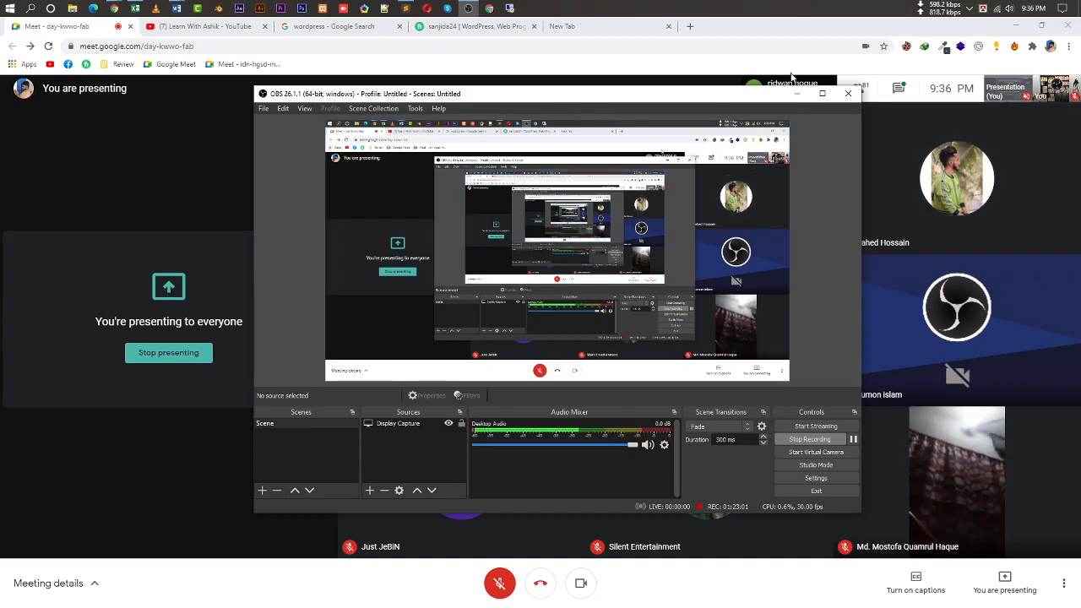
Step: Reposition the OBS Studio window slightly, then minimize it
{"action": "left_click_drag", "start_coordinate": [759, 100], "coordinate": [755, 68]}
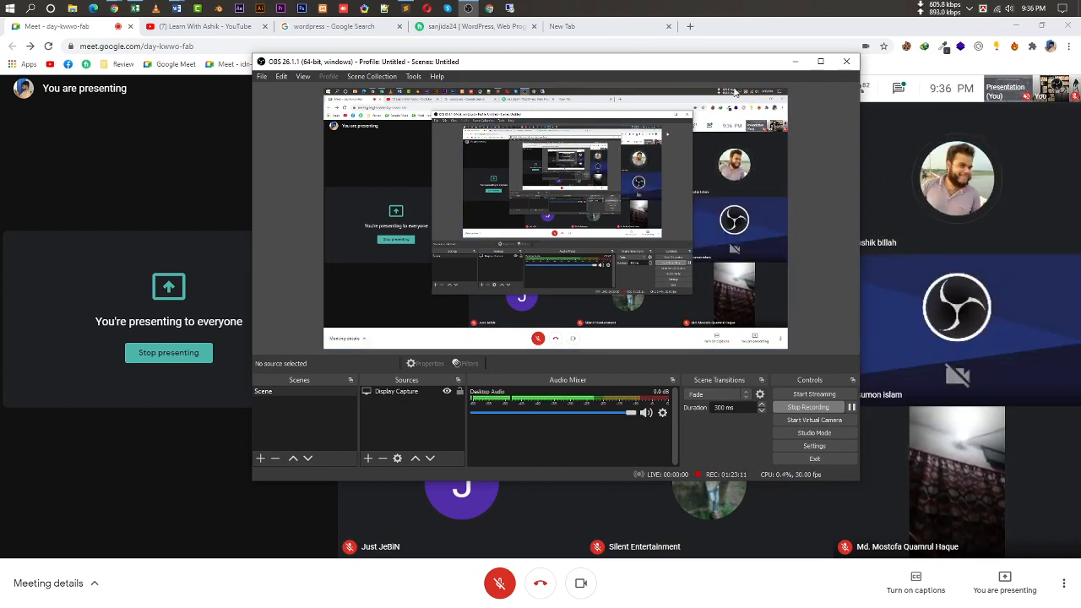
{"action": "left_click_drag", "start_coordinate": [675, 66], "coordinate": [615, 103]}
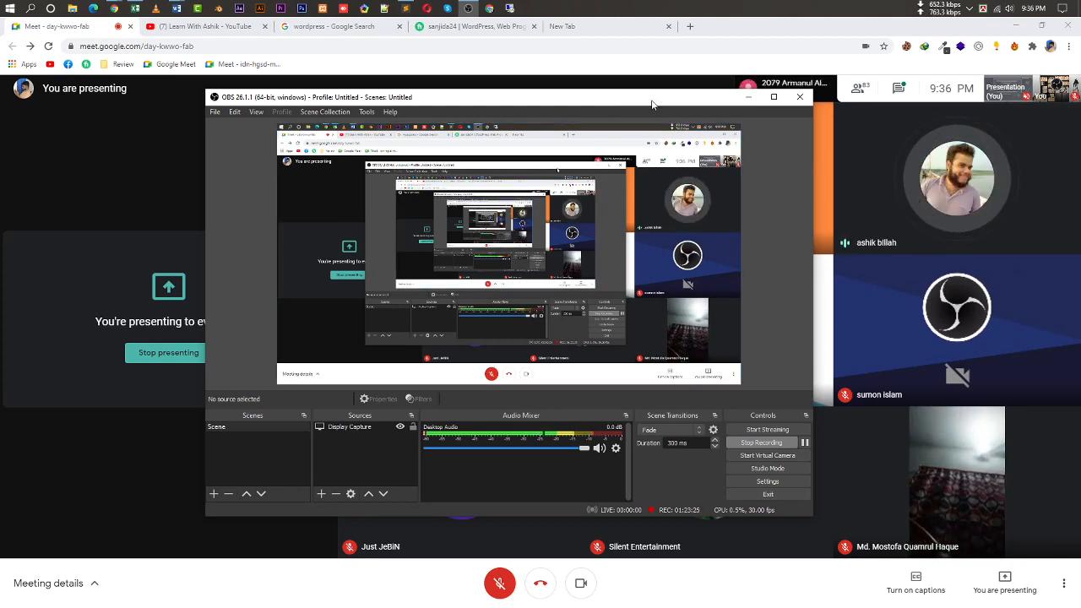
{"action": "left_click", "coordinate": [746, 99]}
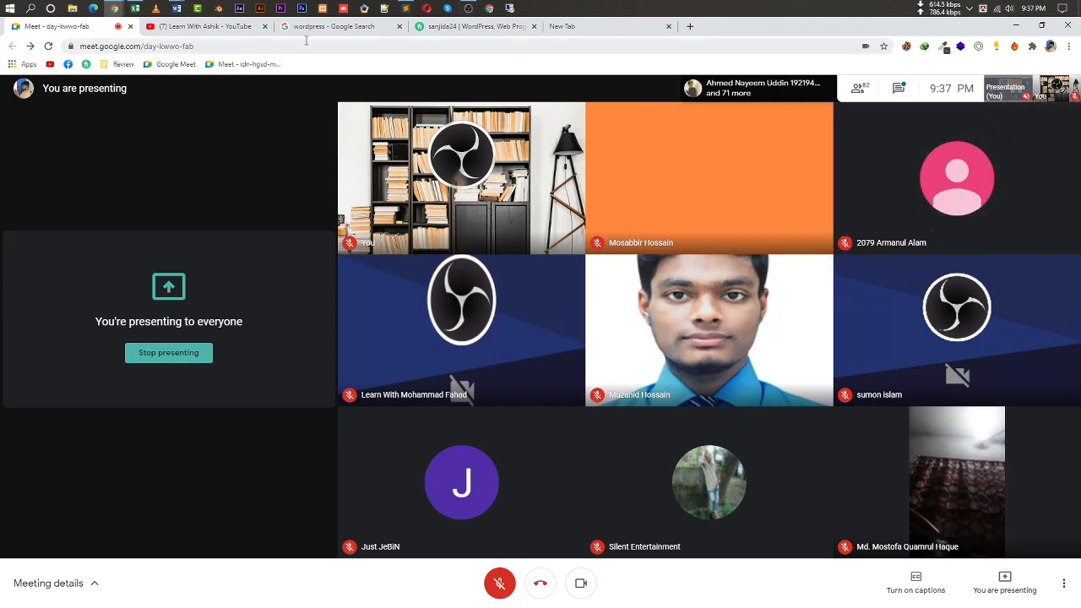
Step: Switch to the 'wordpress - Google Search' results tab
{"action": "left_click", "coordinate": [356, 32]}
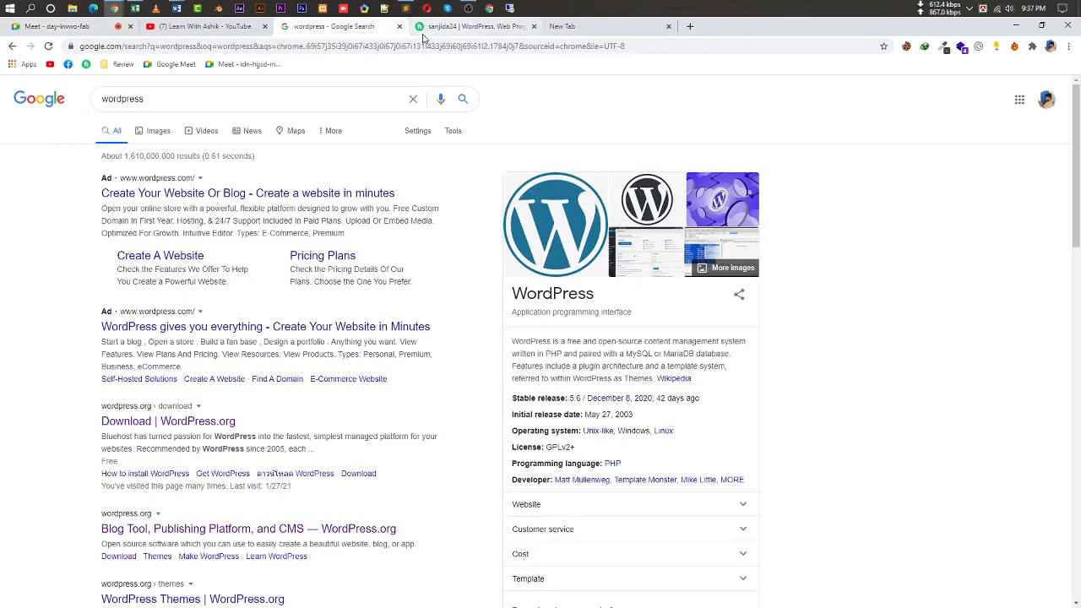
Step: View the Learn With Ashik YouTube channel page, then go back to the Meet call
{"action": "left_click", "coordinate": [207, 26]}
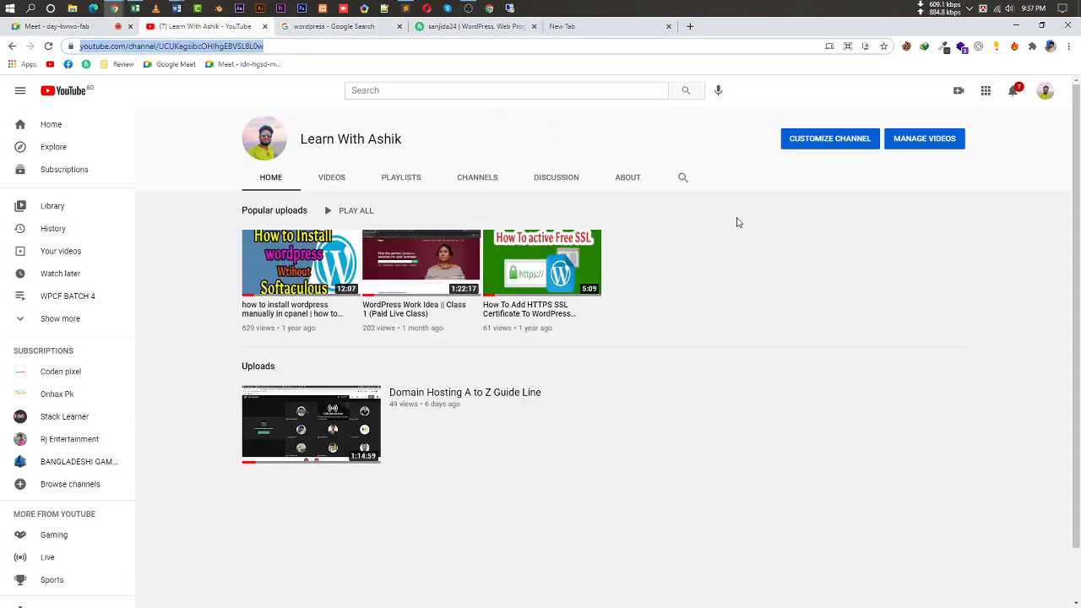
{"action": "left_click", "coordinate": [820, 322]}
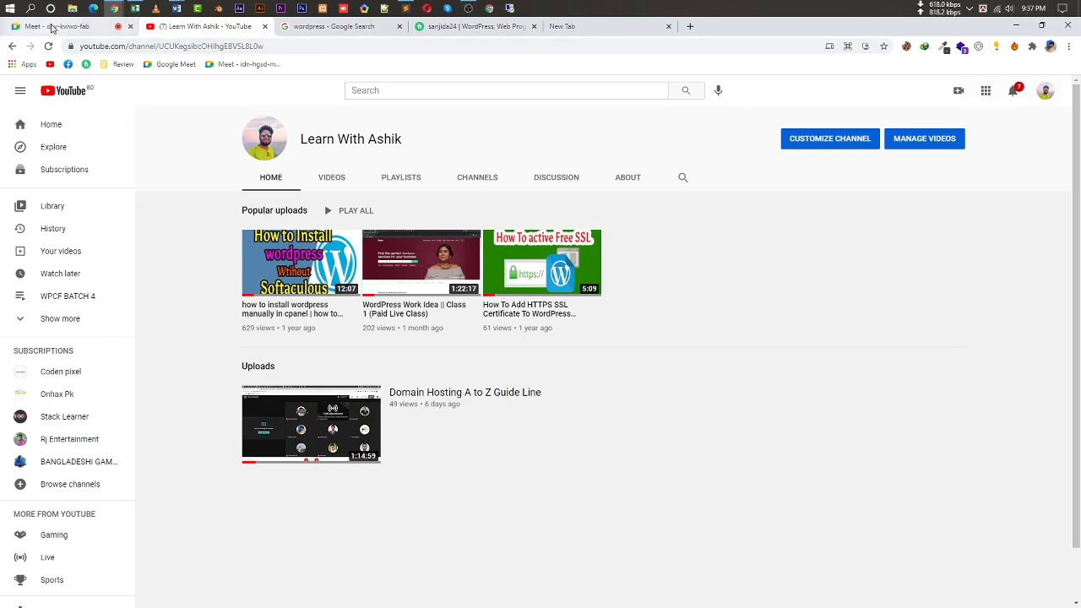
{"action": "left_click", "coordinate": [55, 26]}
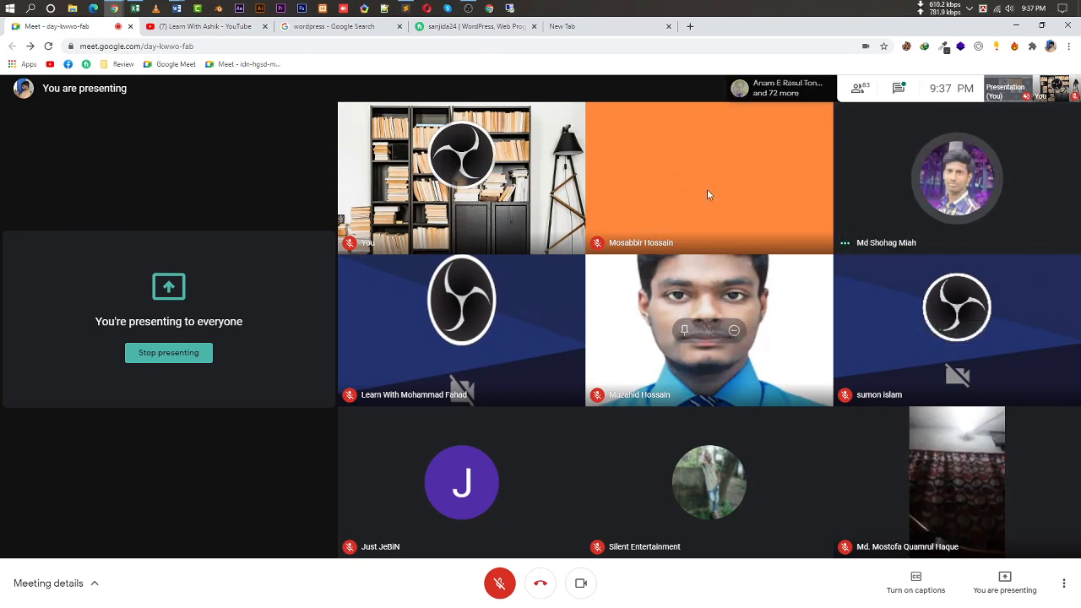
Step: Mute one participant for everyone in the Meet call, scroll the people list, then switch to the new tab
{"action": "left_click", "coordinate": [958, 179]}
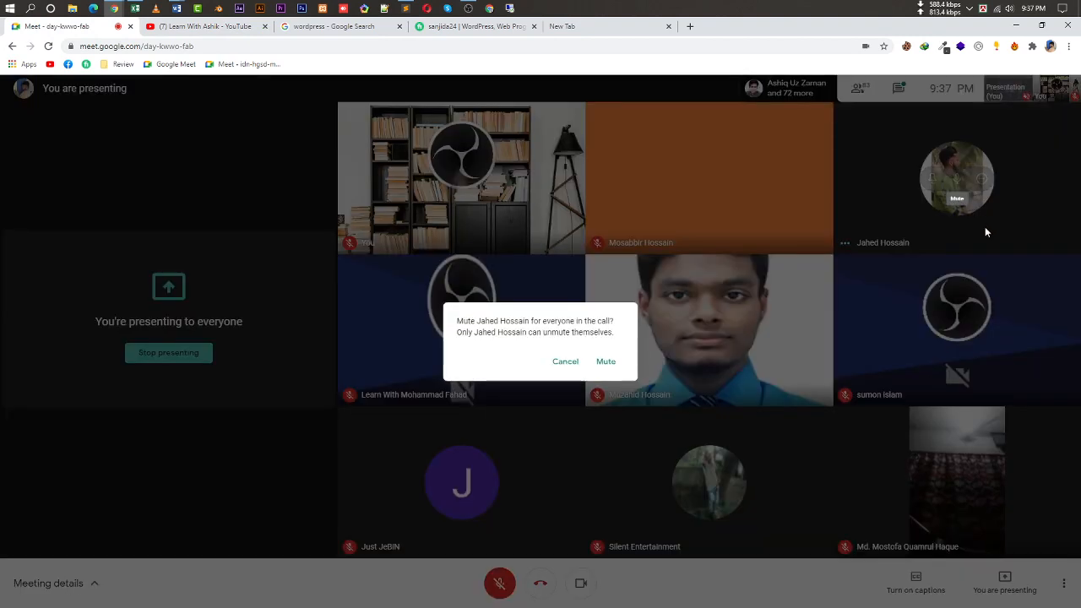
{"action": "left_click", "coordinate": [605, 362]}
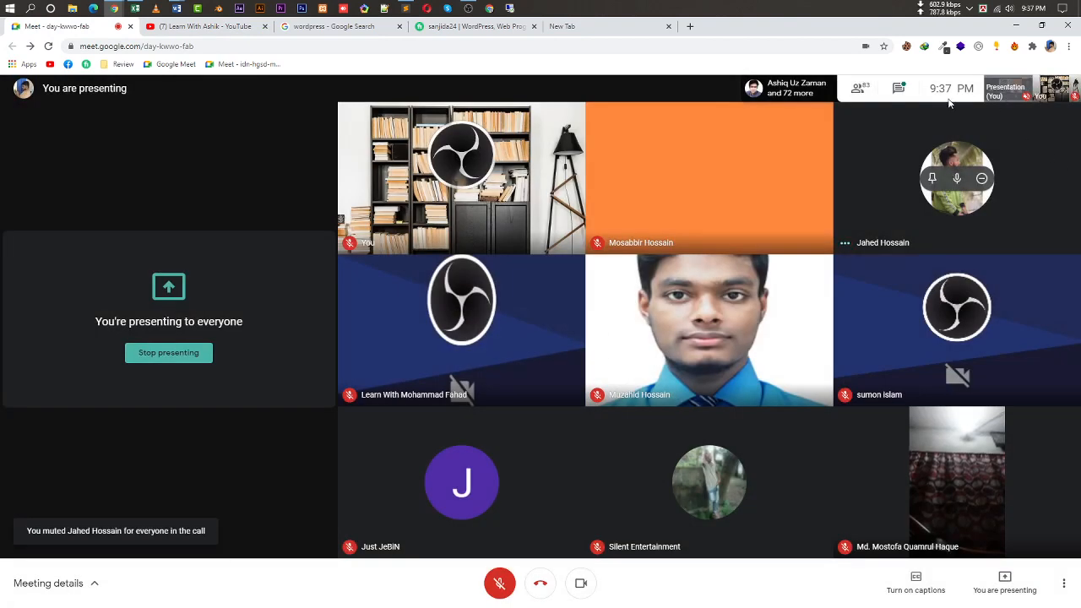
{"action": "left_click", "coordinate": [860, 89]}
{"action": "scroll", "coordinate": [1012, 409], "scroll_direction": "down", "scroll_amount": 5}
{"action": "scroll", "coordinate": [1013, 409], "scroll_direction": "down", "scroll_amount": 15}
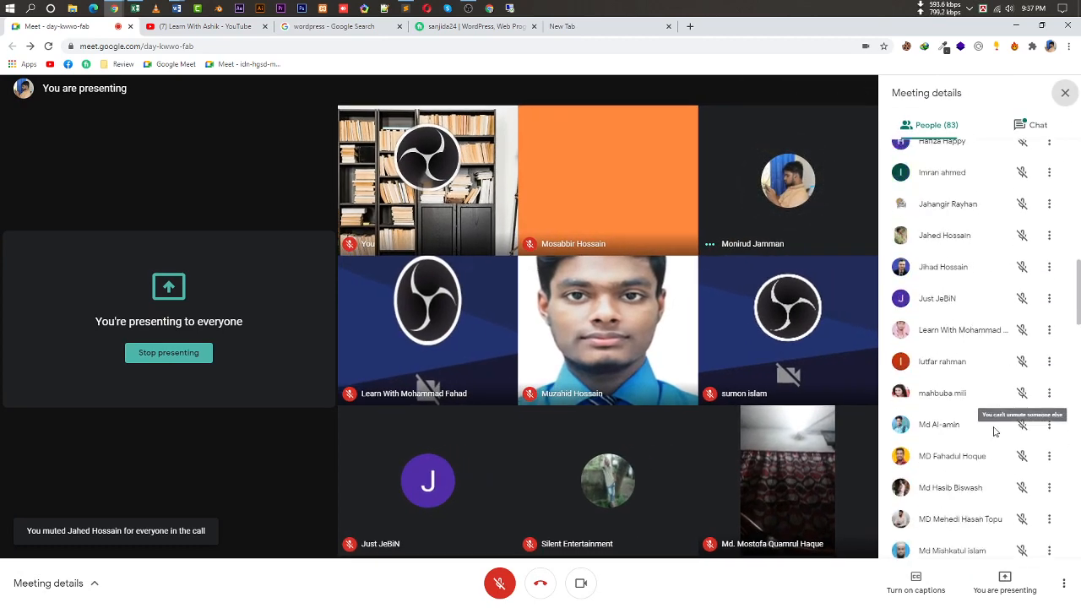
{"action": "scroll", "coordinate": [972, 454], "scroll_direction": "down", "scroll_amount": 3}
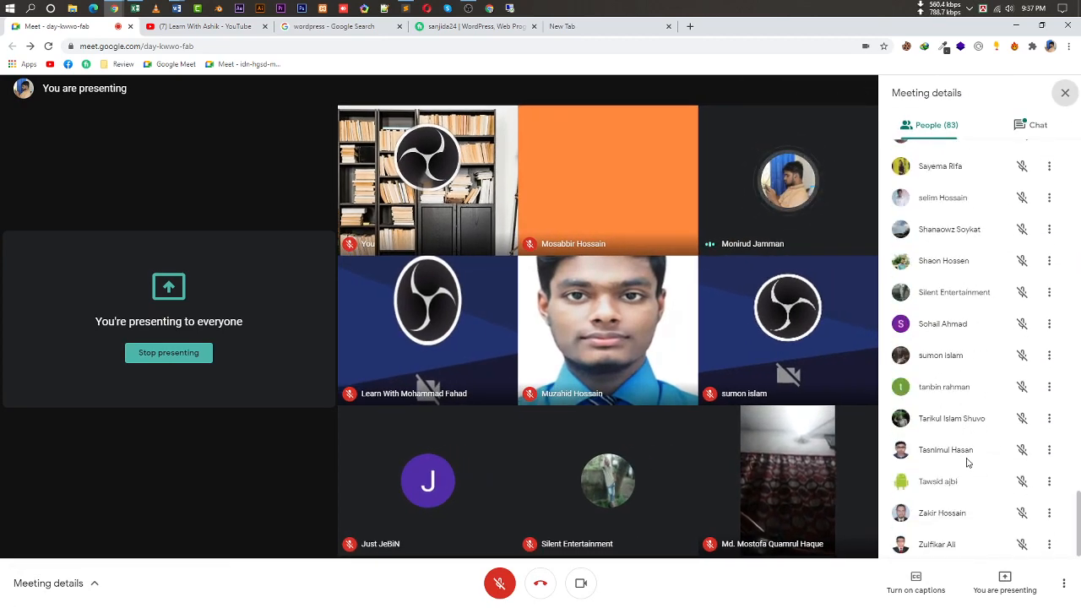
{"action": "left_click", "coordinate": [572, 30]}
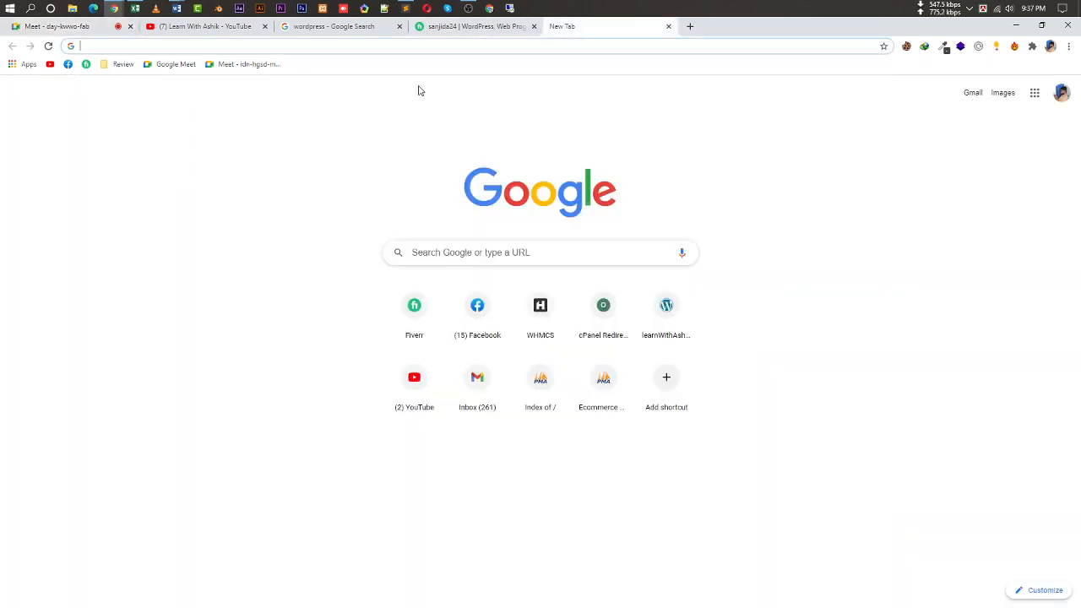
Step: Launch XAMPP Control Panel from the XAMPP group in the Start menu
{"action": "left_click", "coordinate": [9, 8]}
{"action": "scroll", "coordinate": [84, 254], "scroll_direction": "down", "scroll_amount": 6}
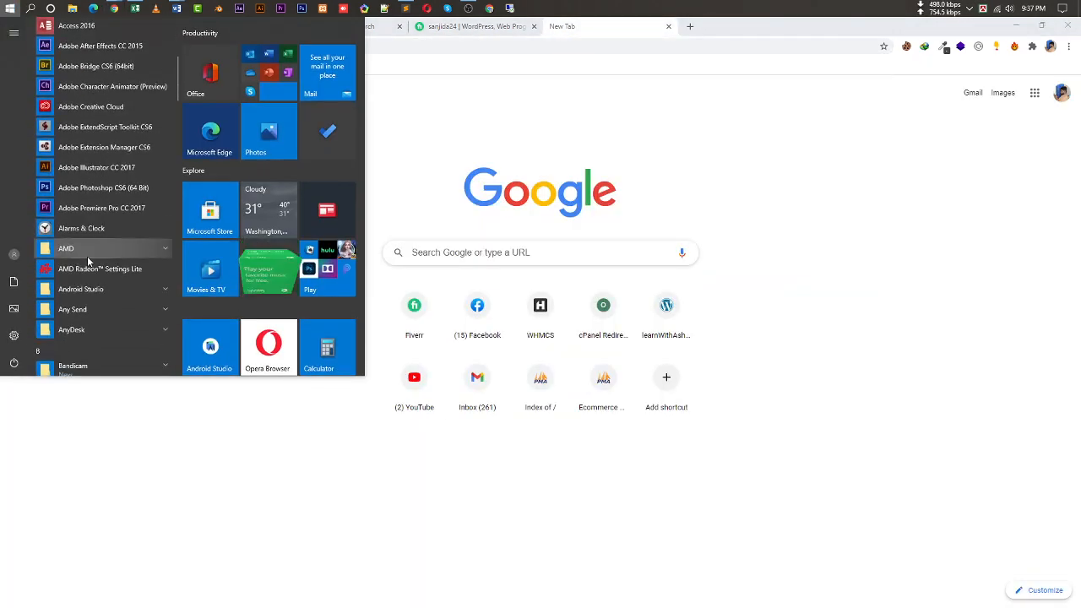
{"action": "scroll", "coordinate": [81, 305], "scroll_direction": "down", "scroll_amount": 20}
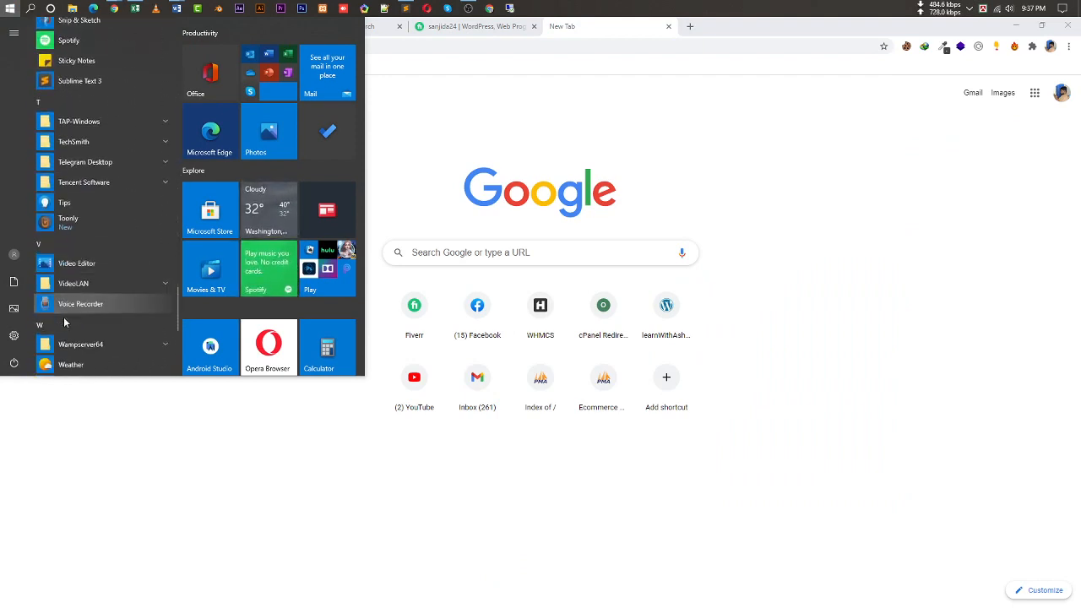
{"action": "left_click", "coordinate": [98, 253]}
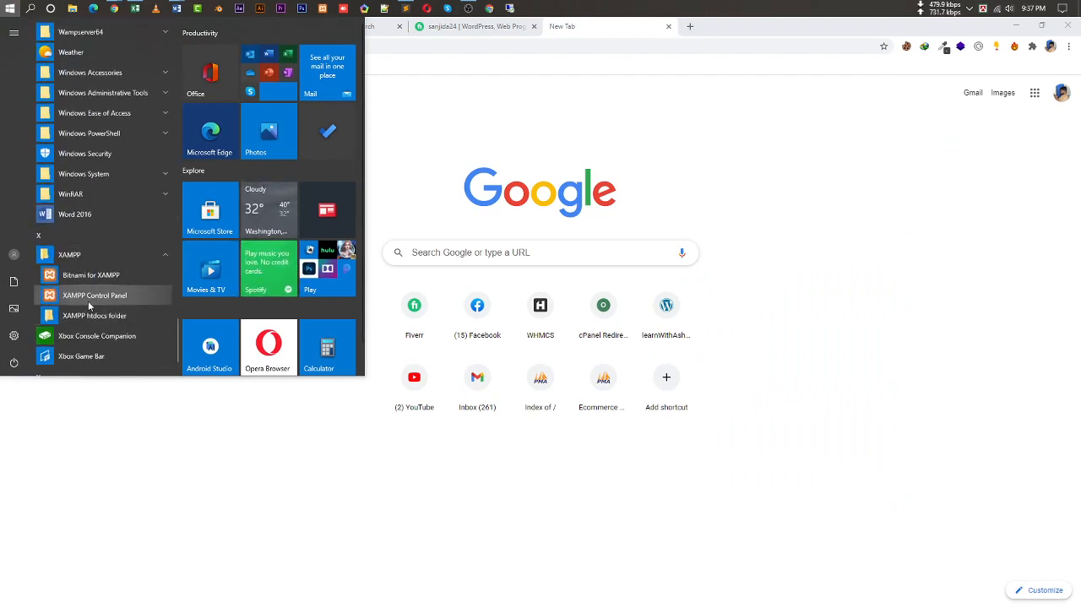
{"action": "left_click", "coordinate": [106, 297]}
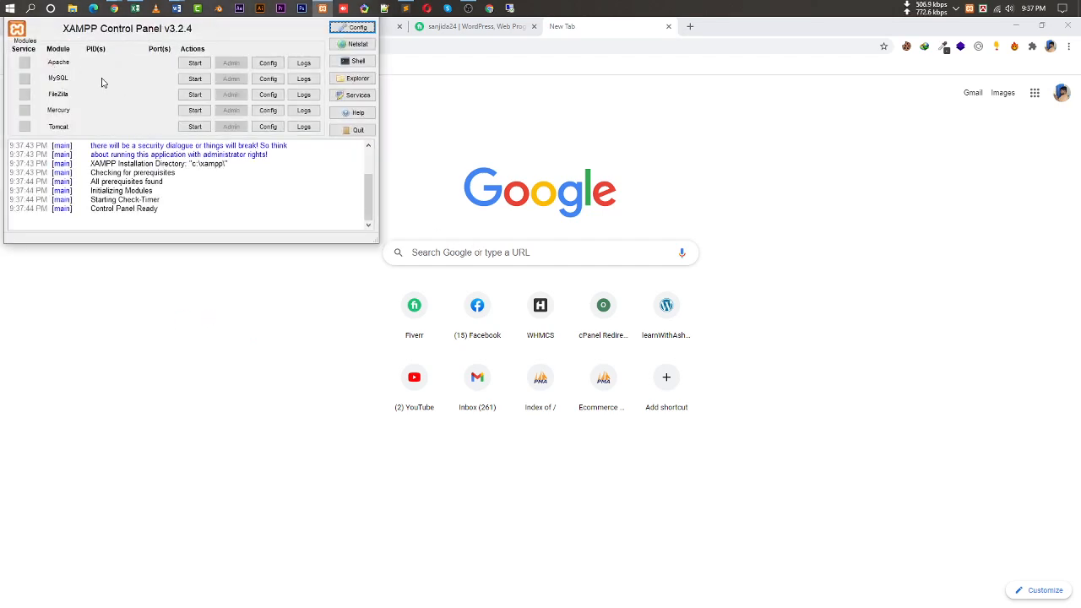
Step: Start the Apache and MySQL servers, then return to Chrome
{"action": "left_click", "coordinate": [202, 67]}
{"action": "left_click", "coordinate": [194, 78]}
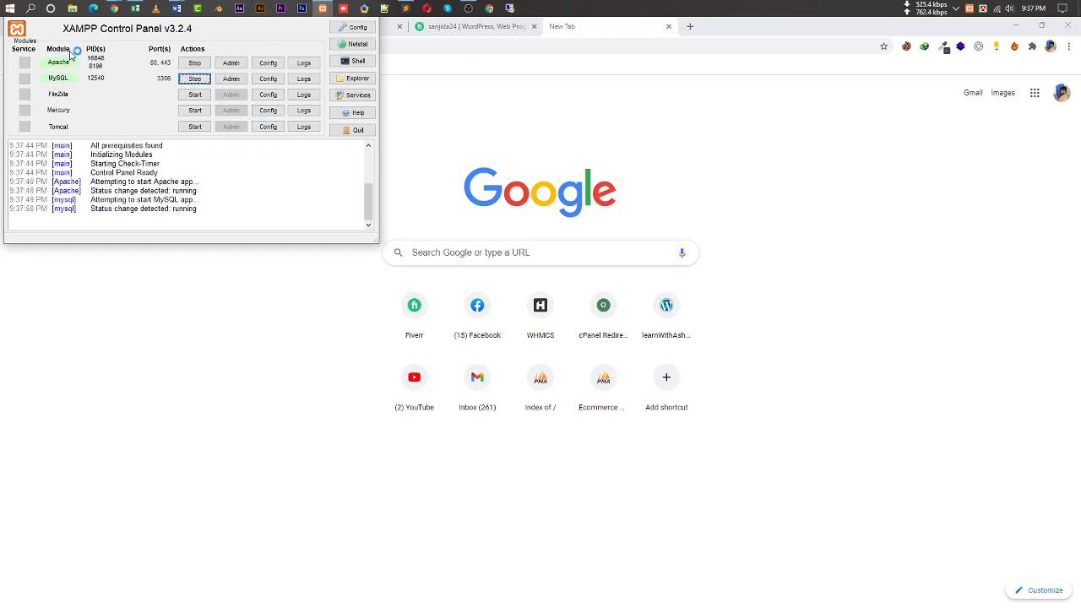
{"action": "left_click_drag", "start_coordinate": [210, 208], "coordinate": [256, 135]}
{"action": "left_click", "coordinate": [537, 150]}
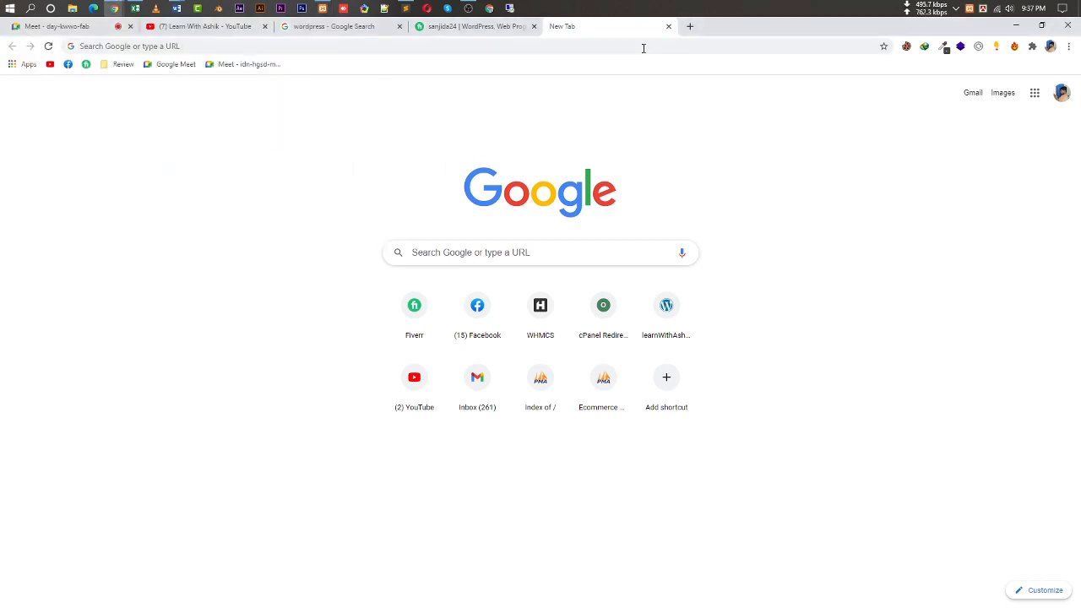
Step: Load localhost in Chrome to show the Index of / folder listing, then bring up File Explorer
{"action": "left_click", "coordinate": [399, 46]}
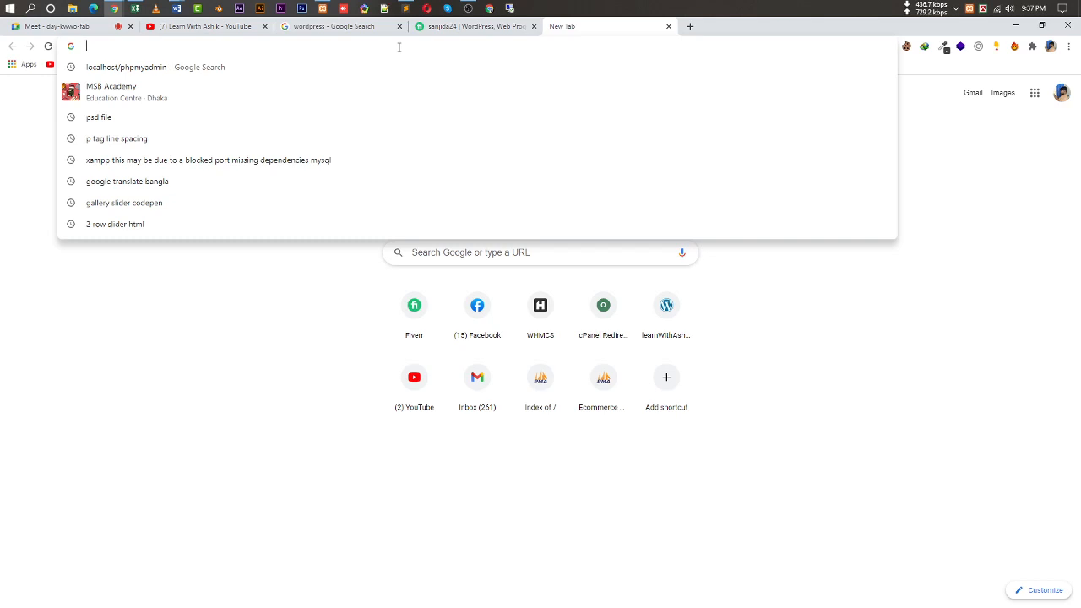
{"action": "type", "text": "local"}
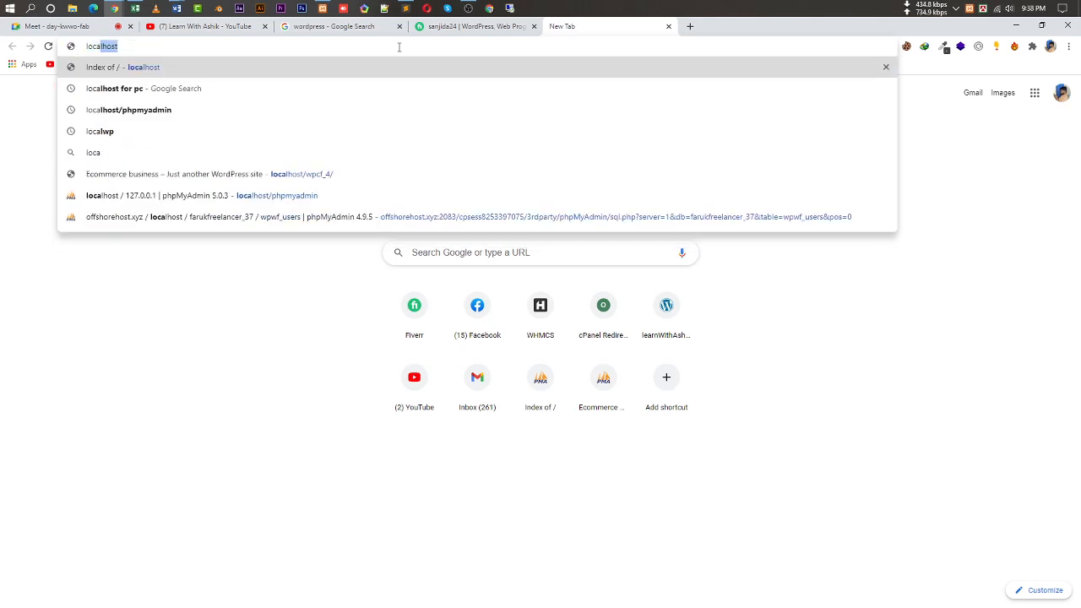
{"action": "type", "text": "host"}
{"action": "key", "text": "Return"}
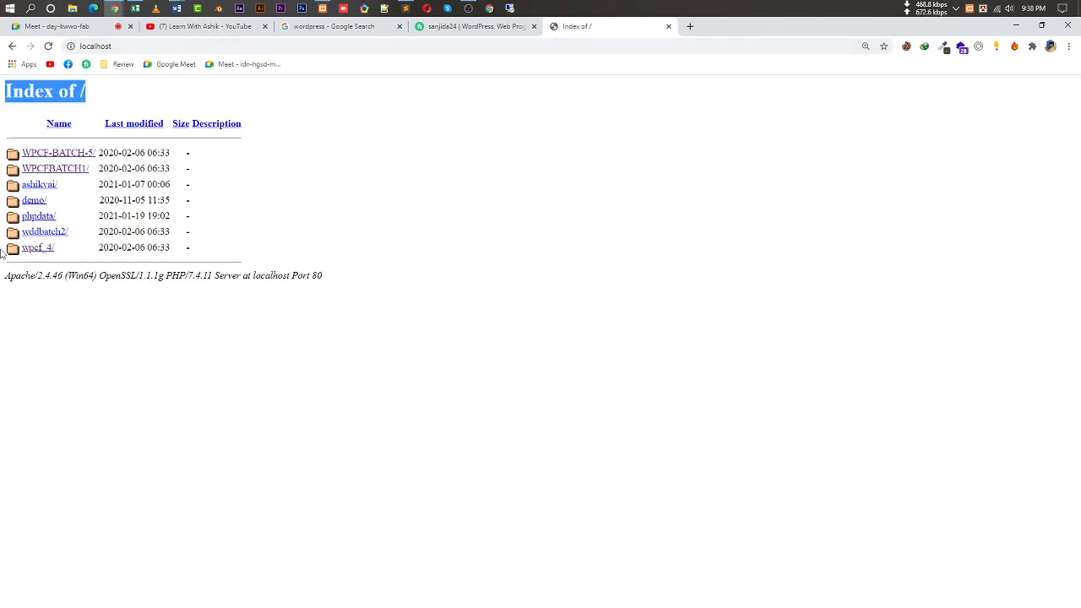
{"action": "left_click", "coordinate": [56, 89]}
{"action": "left_click", "coordinate": [72, 8]}
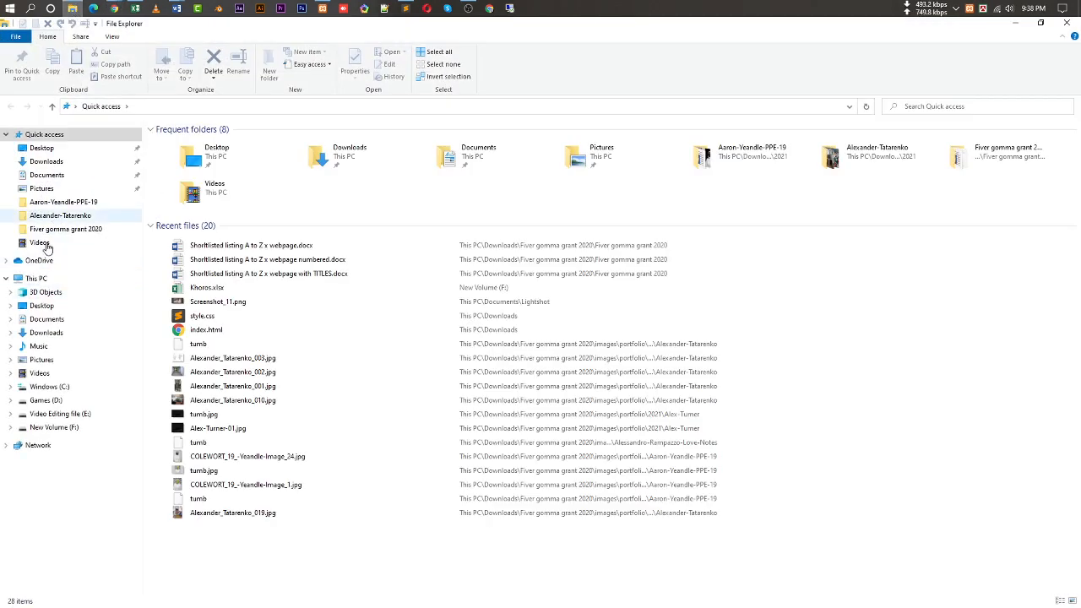
Step: Browse to C:\xampp\htdocs in a fresh File Explorer window
{"action": "left_click", "coordinate": [43, 389]}
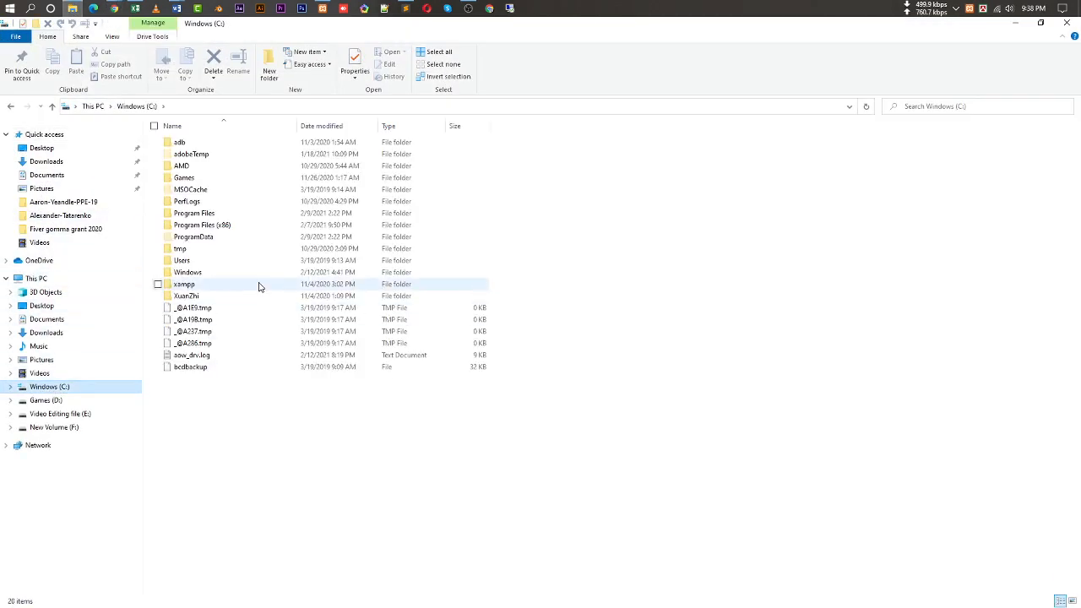
{"action": "double_click", "coordinate": [203, 285]}
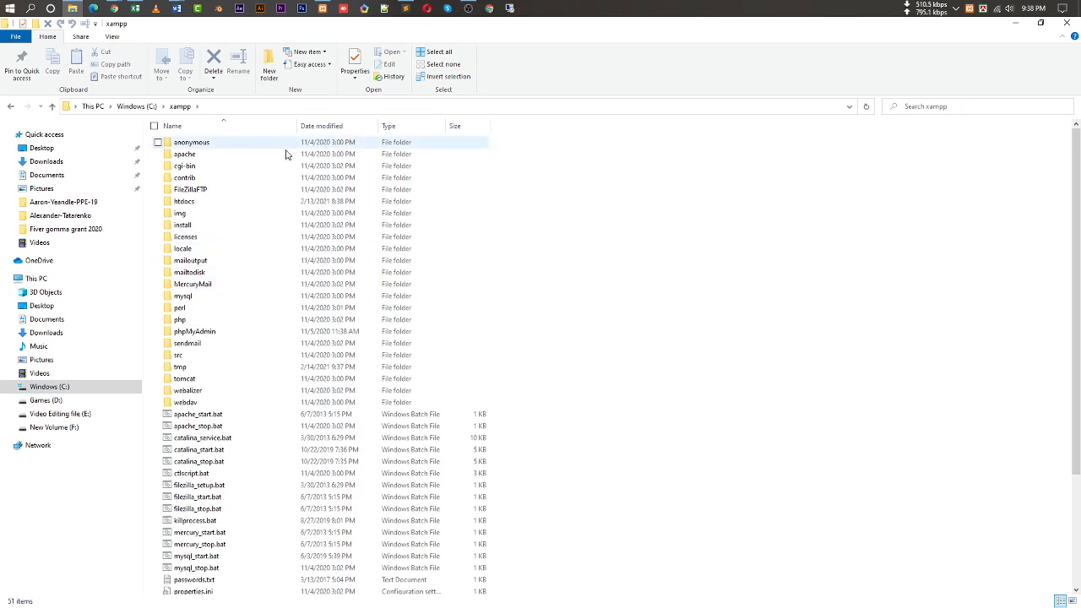
{"action": "double_click", "coordinate": [203, 205]}
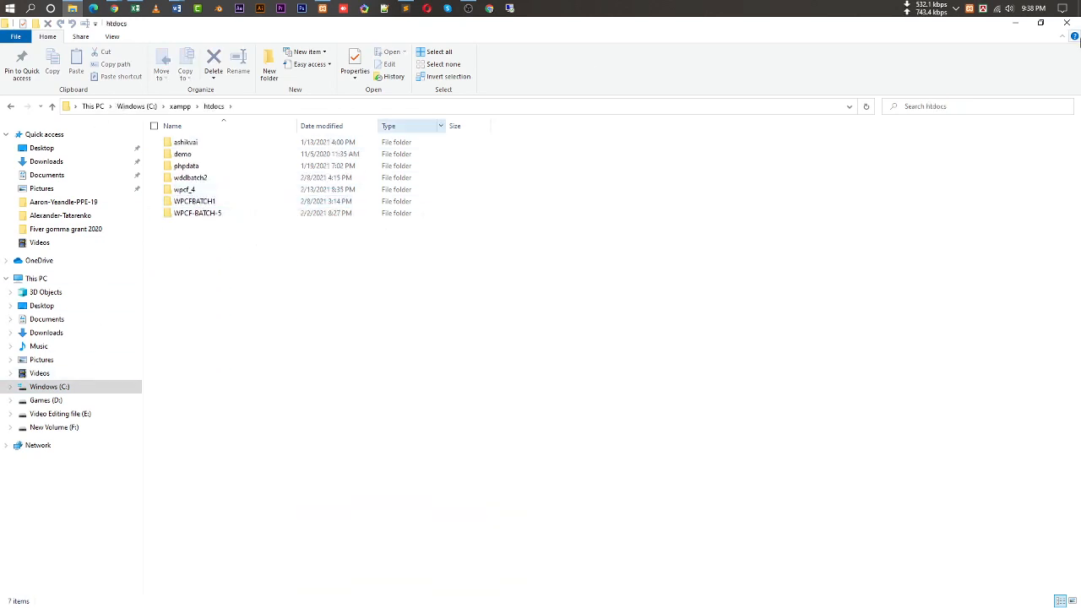
{"action": "left_click", "coordinate": [1070, 24]}
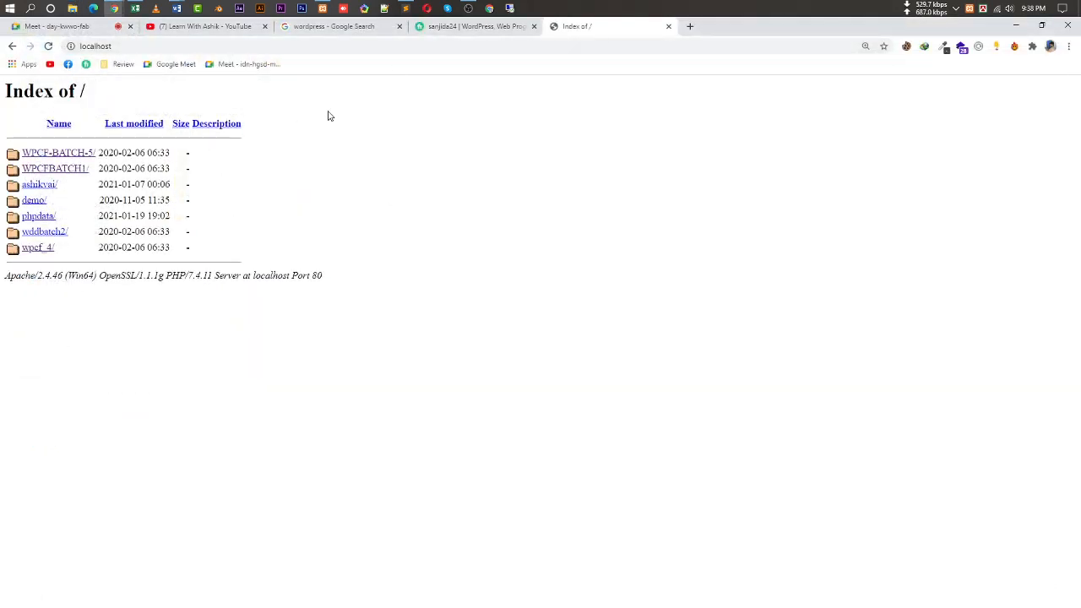
{"action": "key", "text": "super+e"}
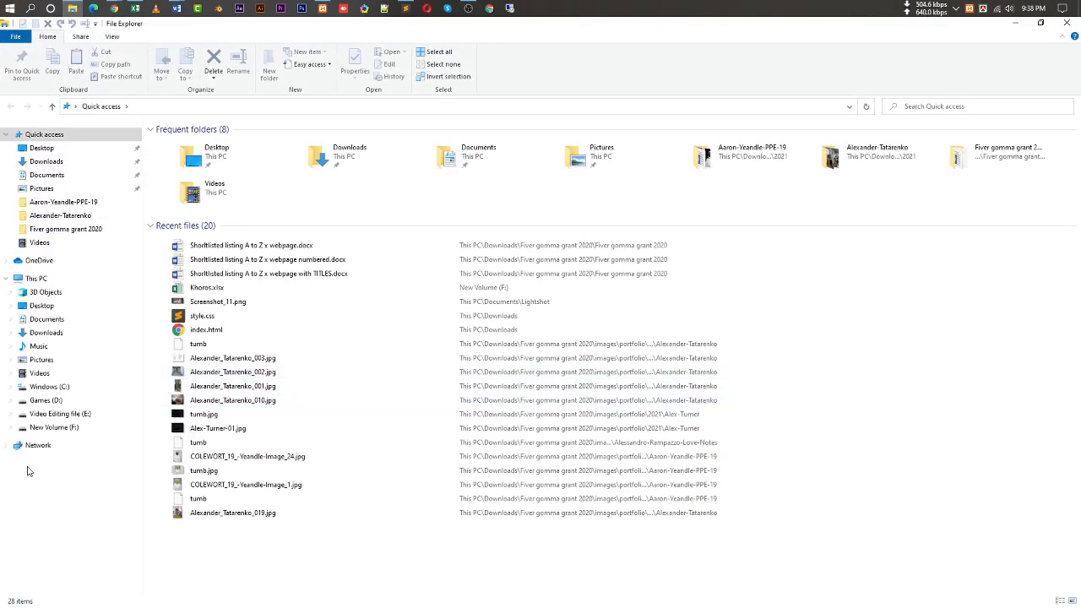
{"action": "left_click", "coordinate": [49, 387]}
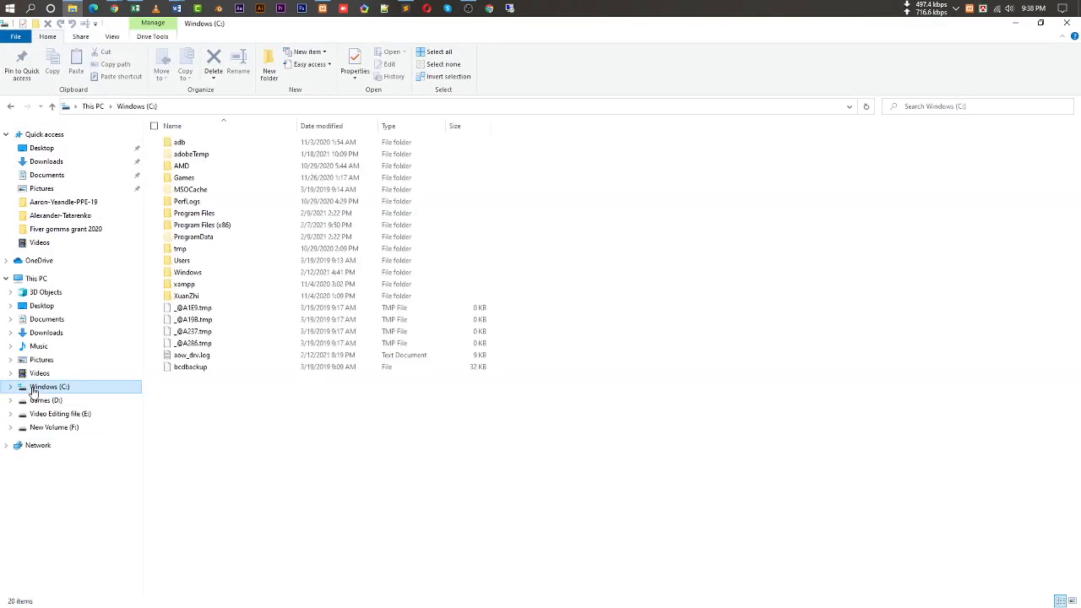
{"action": "double_click", "coordinate": [210, 287]}
{"action": "left_click", "coordinate": [213, 203]}
{"action": "double_click", "coordinate": [213, 203]}
Step: Check the seven existing site folders in htdocs, then create a new folder there
{"action": "left_click_drag", "start_coordinate": [224, 260], "coordinate": [222, 147]}
{"action": "left_click_drag", "start_coordinate": [254, 398], "coordinate": [255, 110]}
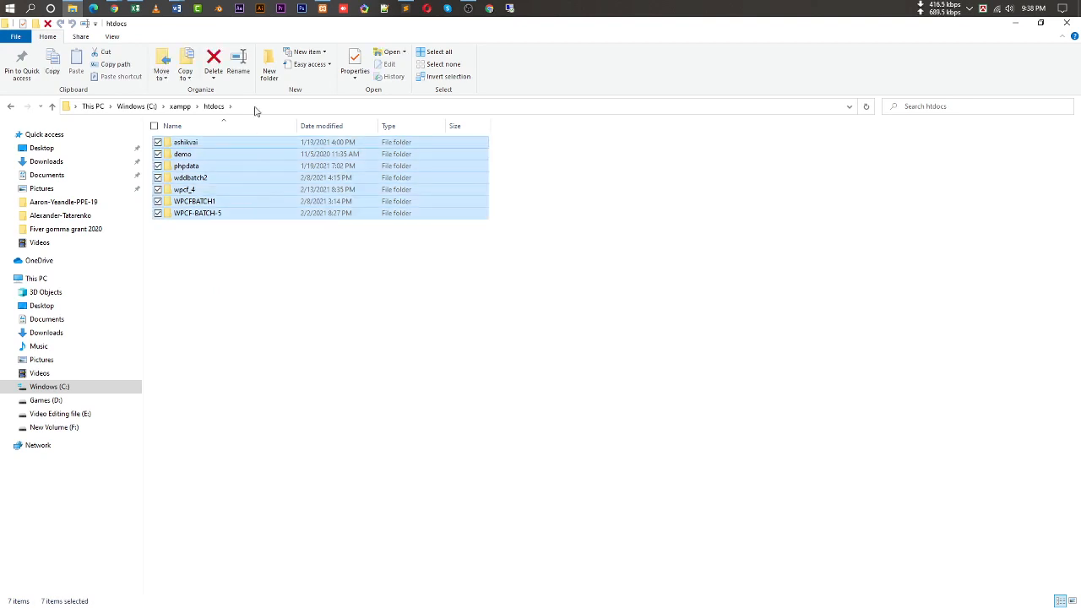
{"action": "left_click", "coordinate": [179, 107]}
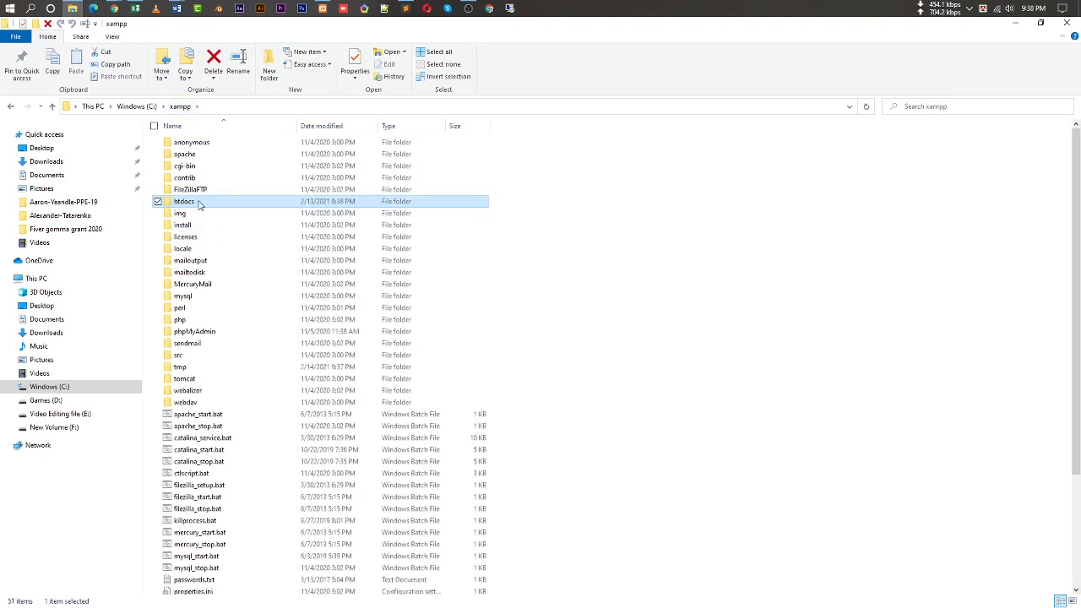
{"action": "double_click", "coordinate": [199, 205]}
{"action": "left_click_drag", "start_coordinate": [231, 309], "coordinate": [222, 135]}
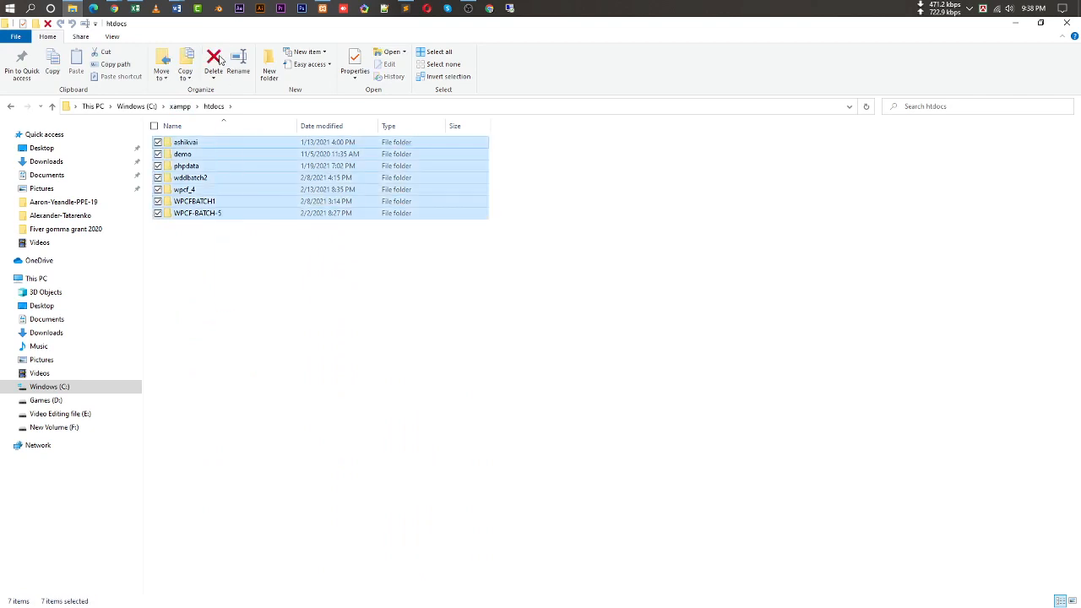
{"action": "left_click", "coordinate": [280, 305]}
{"action": "left_click", "coordinate": [276, 68]}
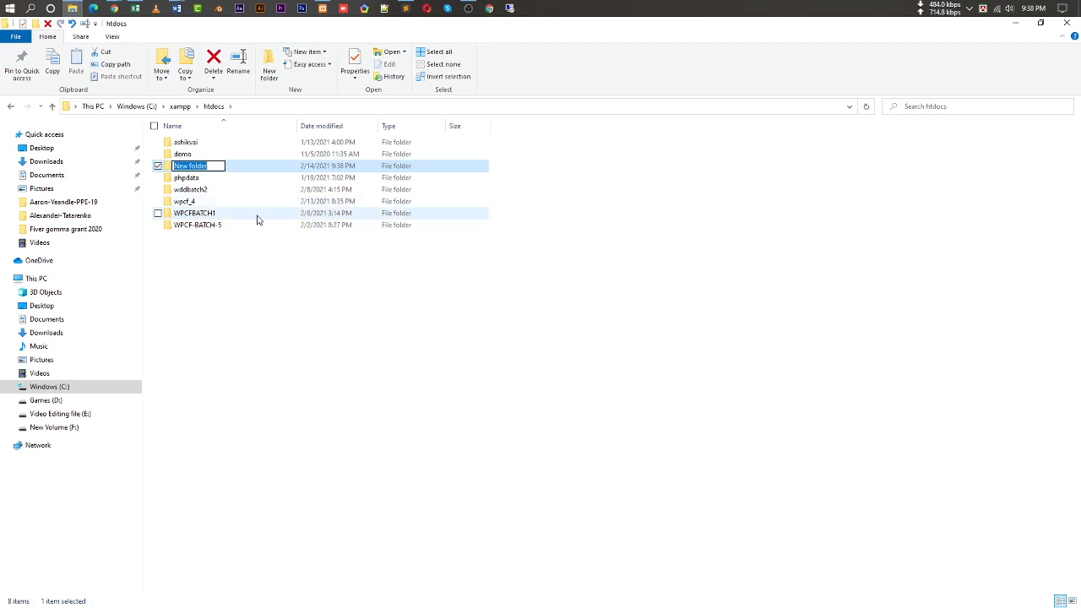
Step: Rename New folder to WPCF-BATCH-2-3 by pasting and editing WPCF-BATCH-5's name
{"action": "left_click", "coordinate": [255, 225]}
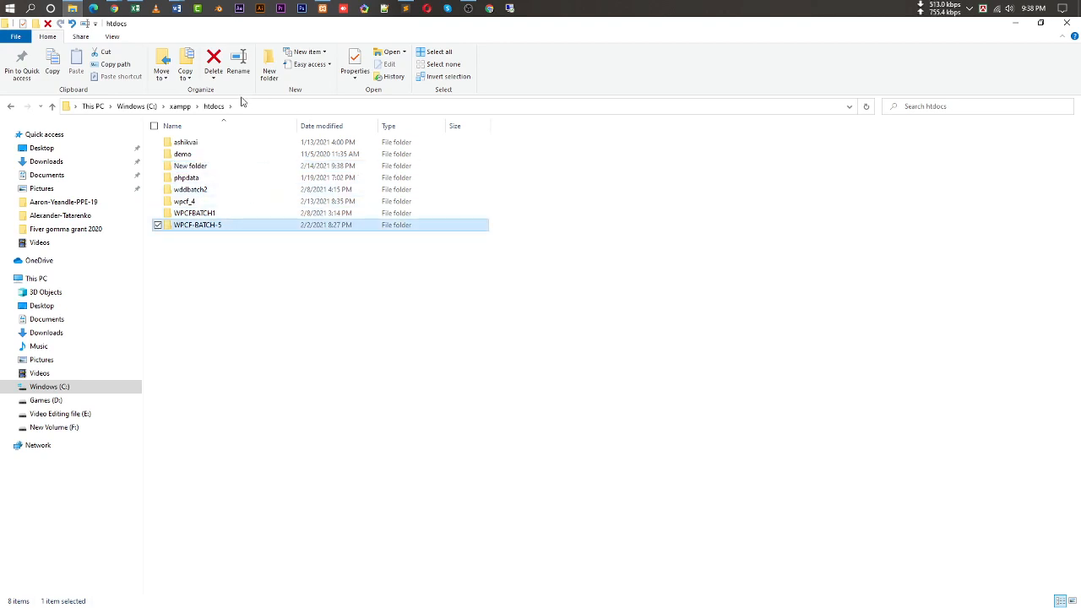
{"action": "left_click", "coordinate": [238, 65]}
{"action": "key", "text": "ctrl+c"}
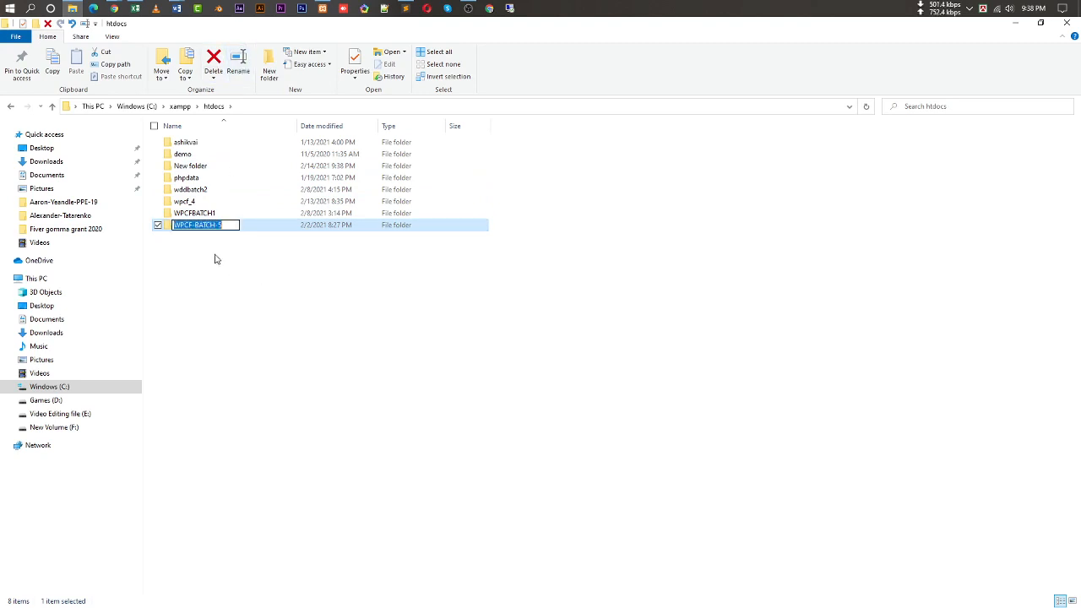
{"action": "left_click", "coordinate": [218, 168]}
{"action": "left_click", "coordinate": [238, 65]}
{"action": "key", "text": "ctrl+v"}
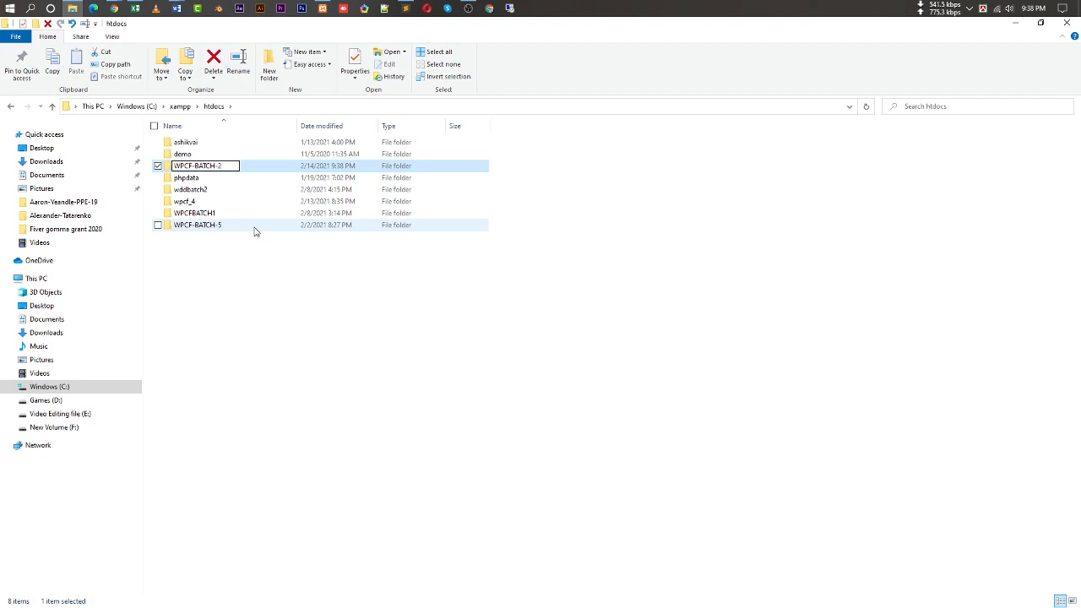
{"action": "left_click", "coordinate": [270, 295]}
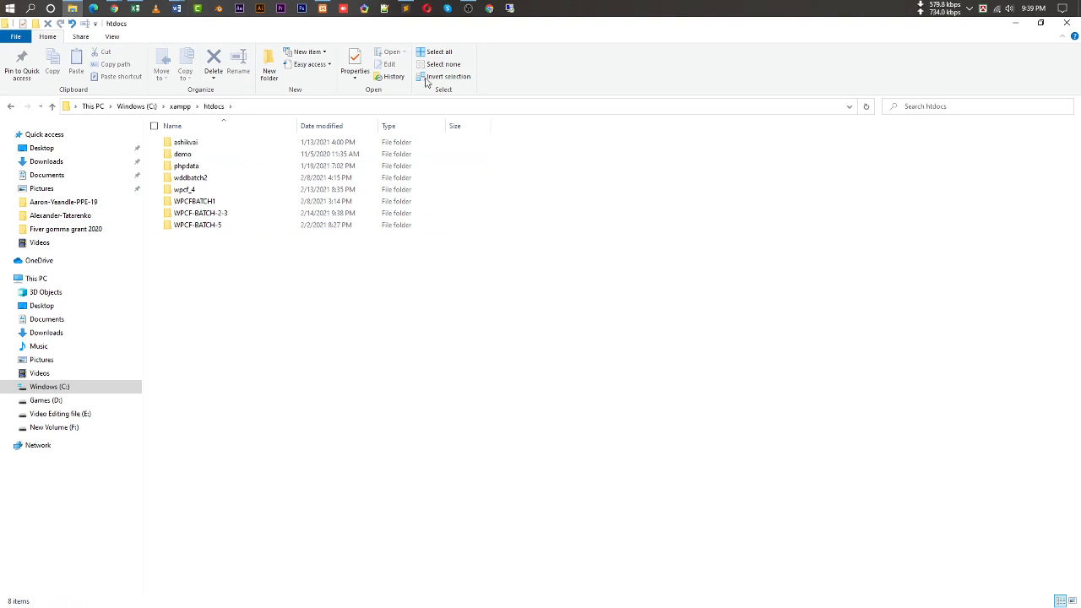
{"action": "left_click_drag", "start_coordinate": [258, 282], "coordinate": [260, 132]}
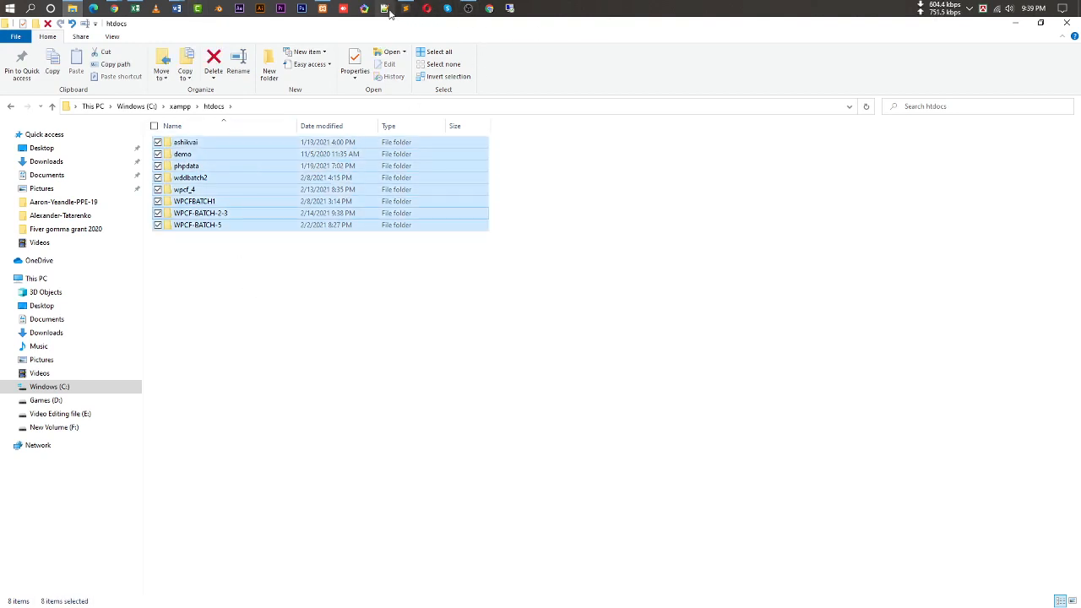
Step: Reload Chrome's localhost index so WPCF-BATCH-2-3 is listed, then return to htdocs
{"action": "mouse_move", "coordinate": [114, 8]}
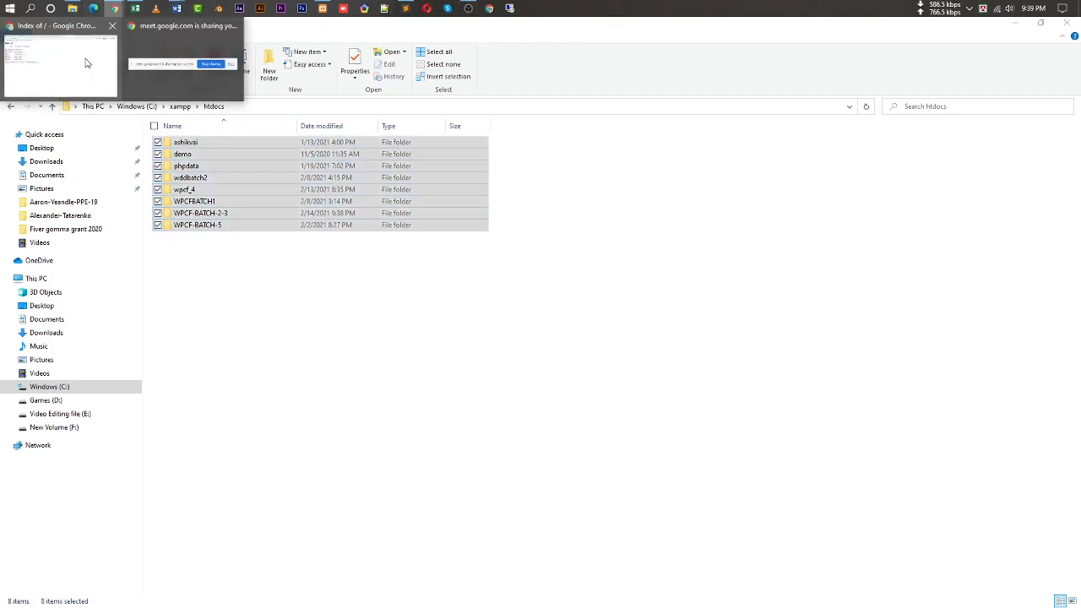
{"action": "left_click", "coordinate": [81, 75]}
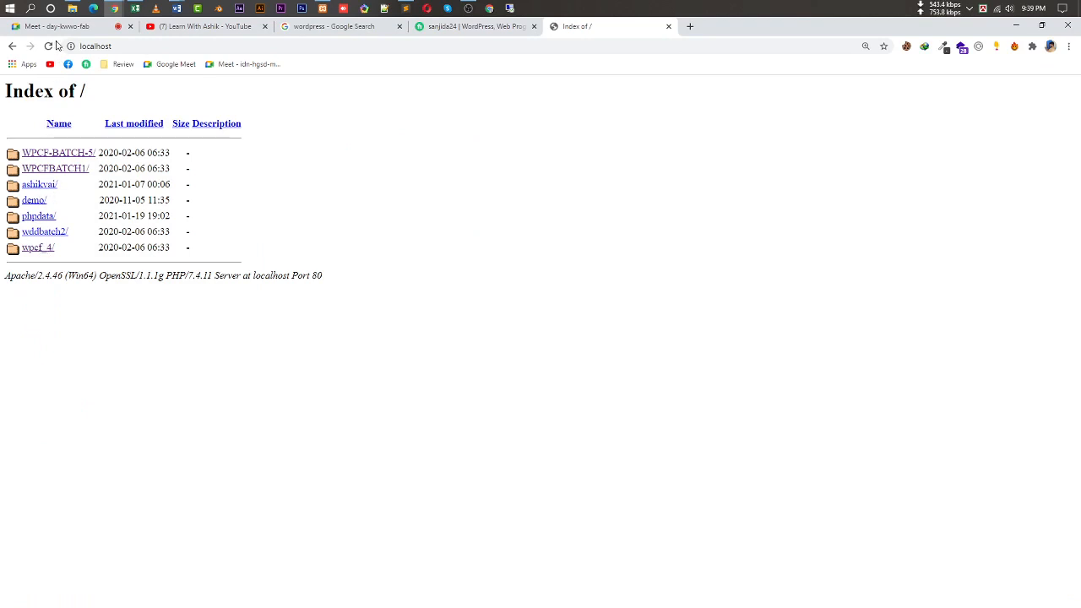
{"action": "left_click", "coordinate": [48, 47]}
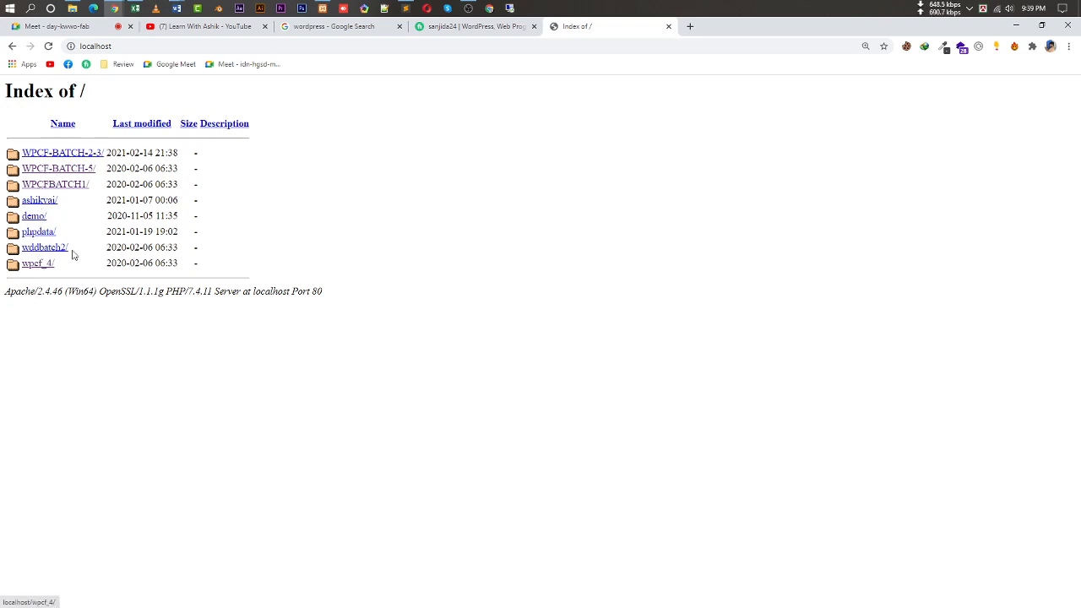
{"action": "left_click", "coordinate": [73, 8]}
{"action": "left_click_drag", "start_coordinate": [269, 437], "coordinate": [278, 139]}
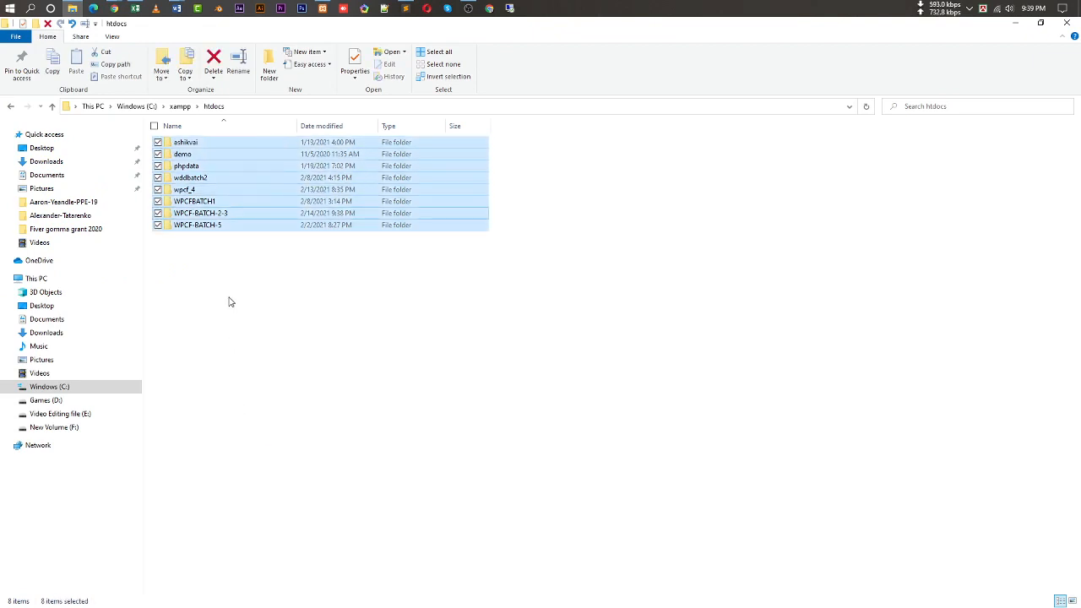
Step: Go to Downloads and open the Compressed folder holding wordpress-5.6.1.zip
{"action": "left_click", "coordinate": [285, 476]}
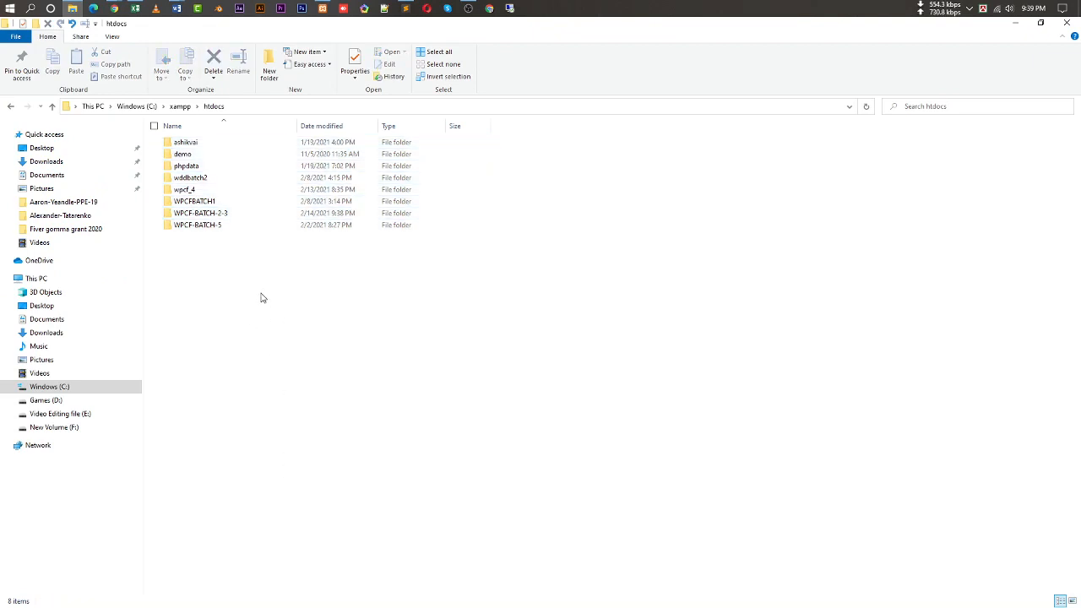
{"action": "key", "text": "ctrl+a"}
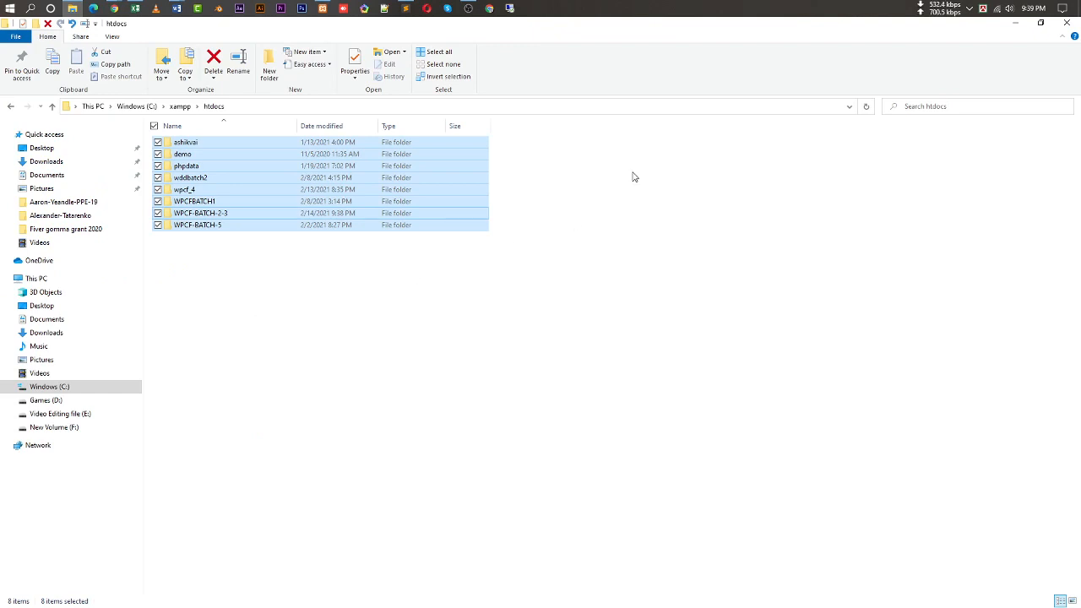
{"action": "left_click", "coordinate": [281, 327]}
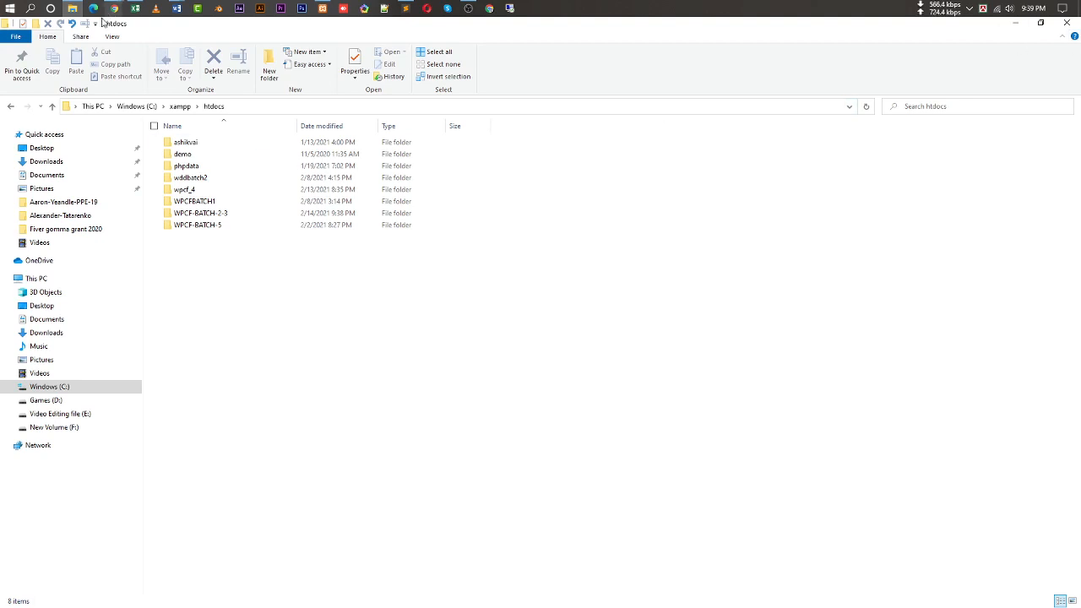
{"action": "left_click", "coordinate": [63, 162]}
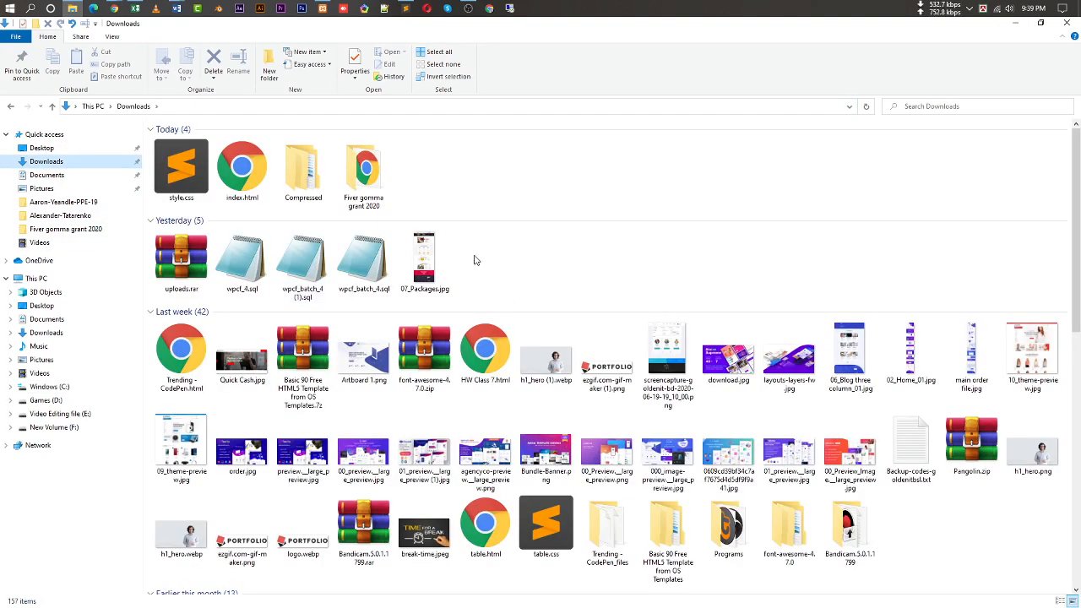
{"action": "double_click", "coordinate": [329, 203]}
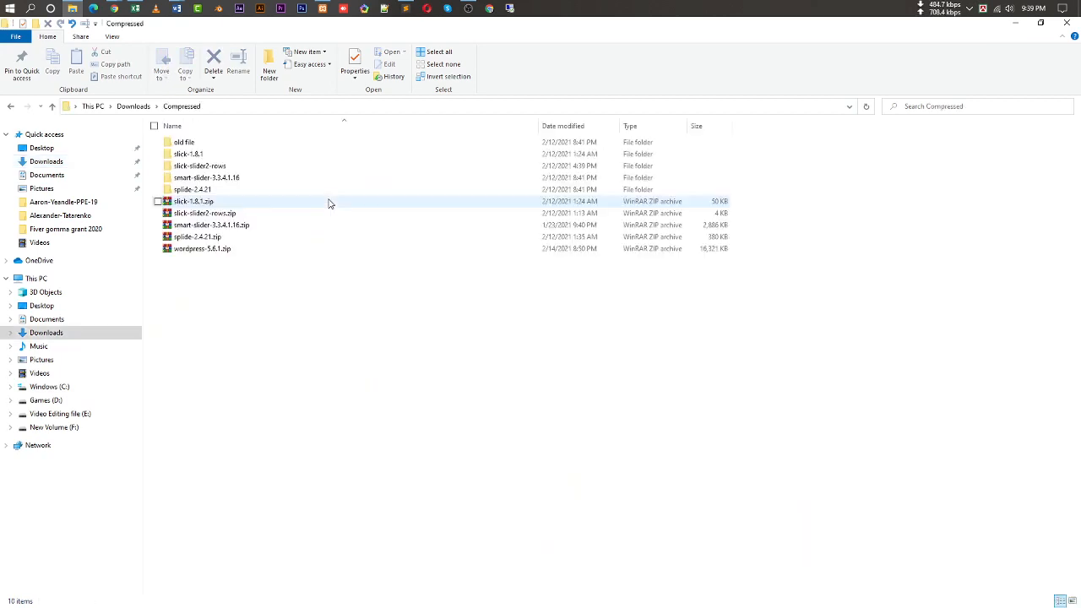
Step: Extract wordpress-5.6.1.zip with WinRAR into a wordpress-5.6.1 folder and open that folder
{"action": "double_click", "coordinate": [237, 250]}
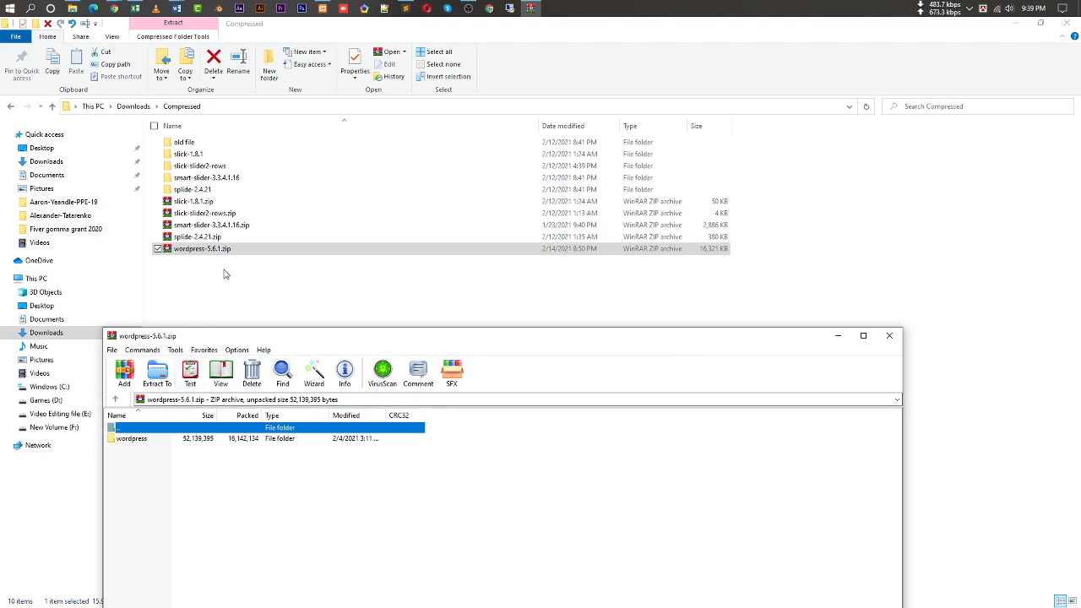
{"action": "left_click", "coordinate": [157, 372]}
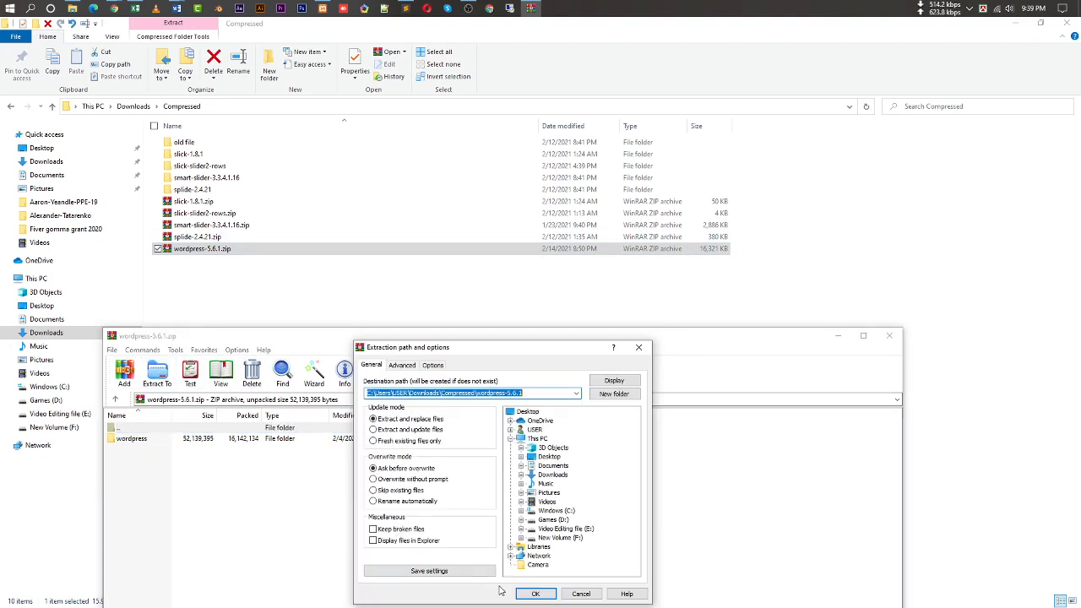
{"action": "left_click", "coordinate": [536, 594]}
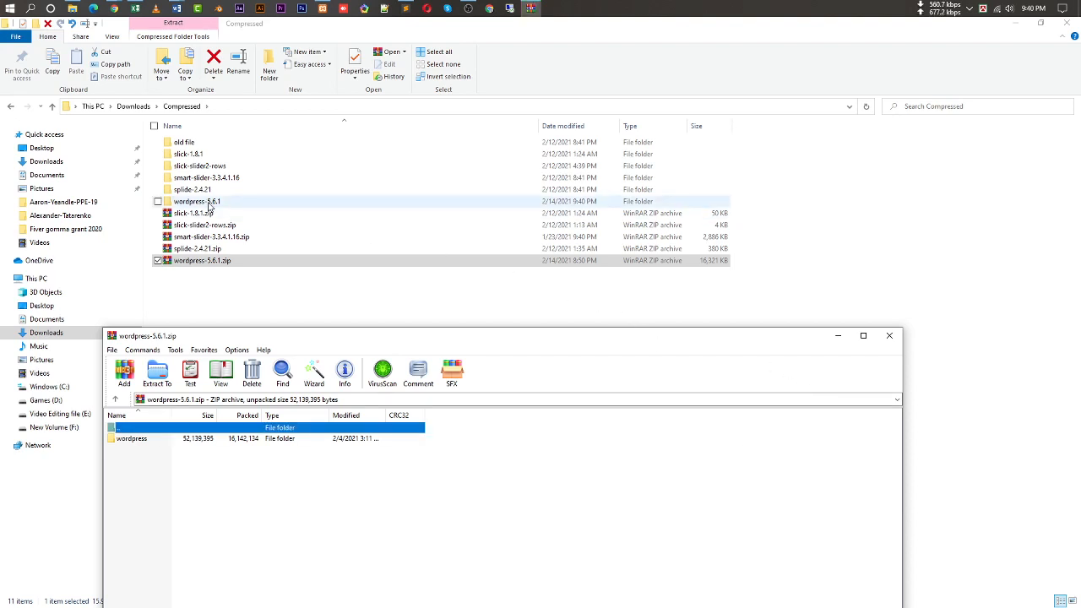
{"action": "left_click", "coordinate": [889, 336]}
{"action": "left_click", "coordinate": [242, 205]}
{"action": "double_click", "coordinate": [242, 204]}
Step: Copy all 19 files and folders from the inner wordpress folder
{"action": "double_click", "coordinate": [194, 145]}
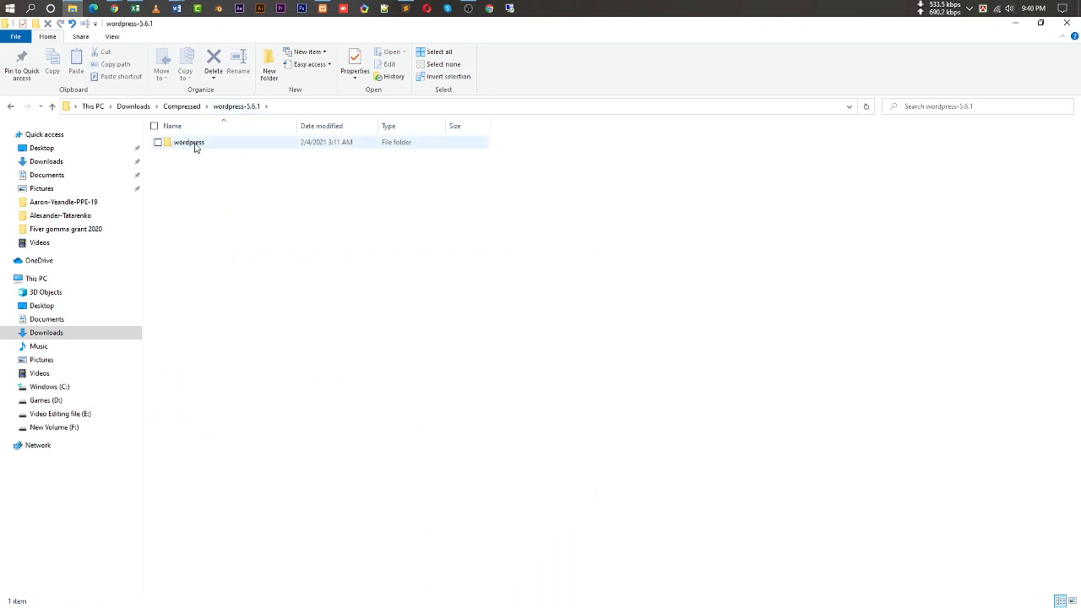
{"action": "left_click_drag", "start_coordinate": [222, 409], "coordinate": [263, 140]}
{"action": "right_click", "coordinate": [238, 192]}
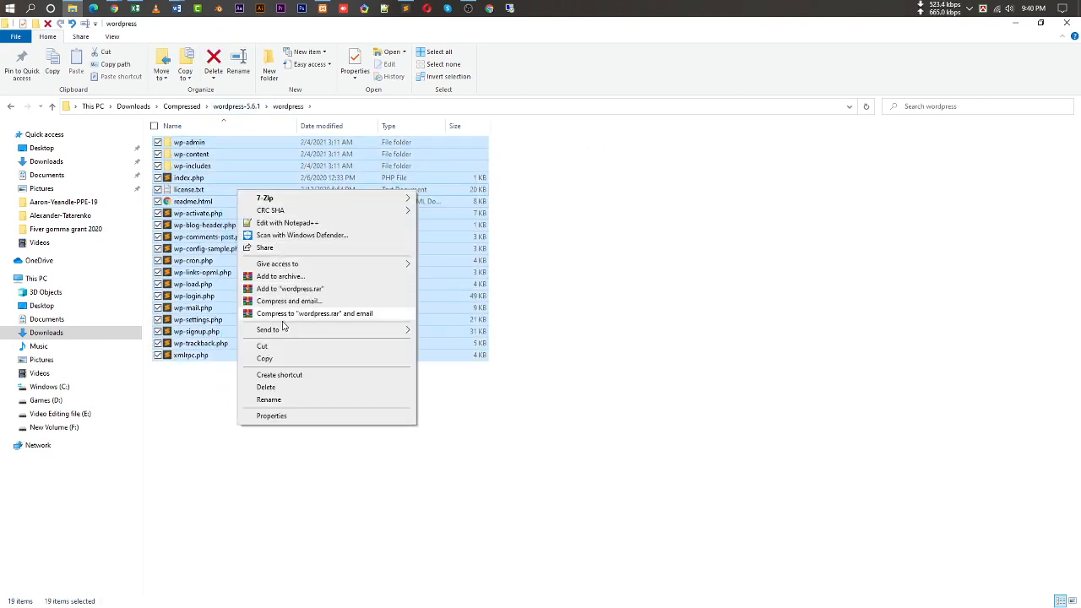
{"action": "left_click", "coordinate": [272, 358]}
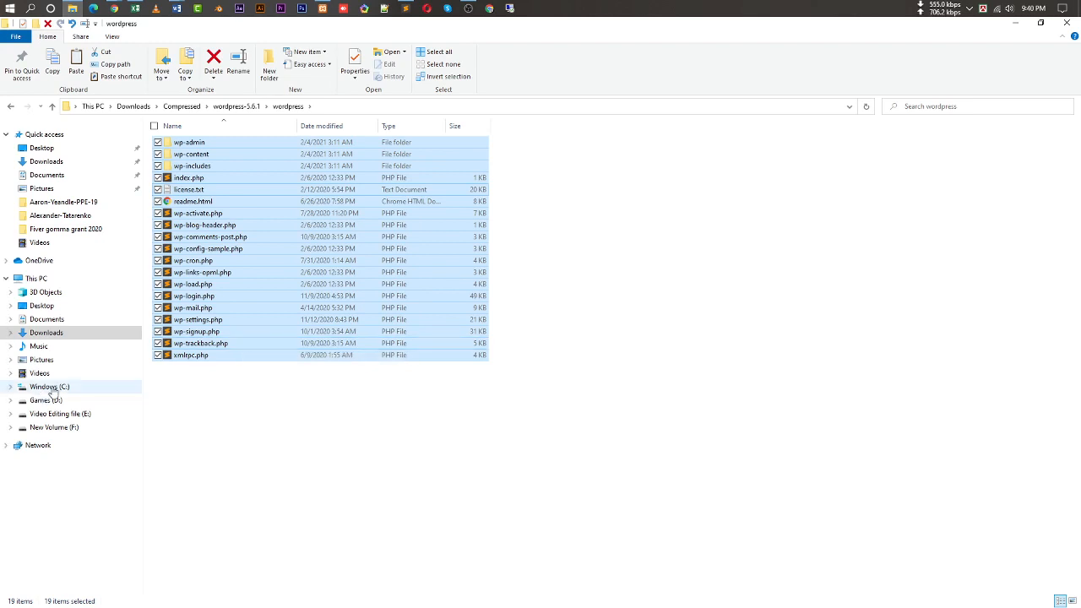
Step: Paste the WordPress files into C:\xampp\htdocs\WPCF-BATCH-2-3
{"action": "left_click", "coordinate": [49, 387]}
{"action": "double_click", "coordinate": [200, 287]}
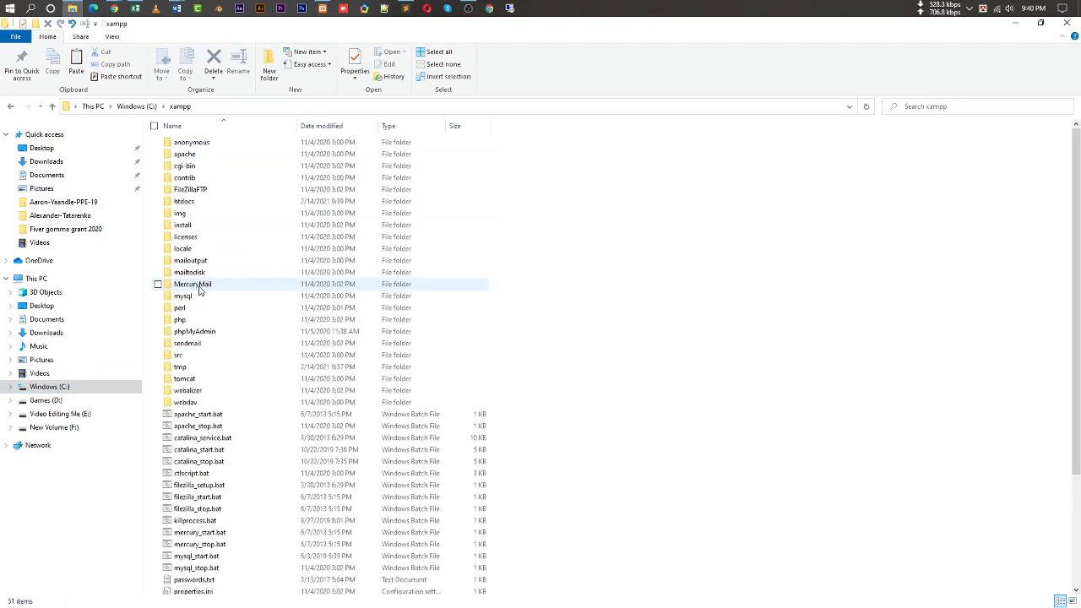
{"action": "double_click", "coordinate": [222, 203]}
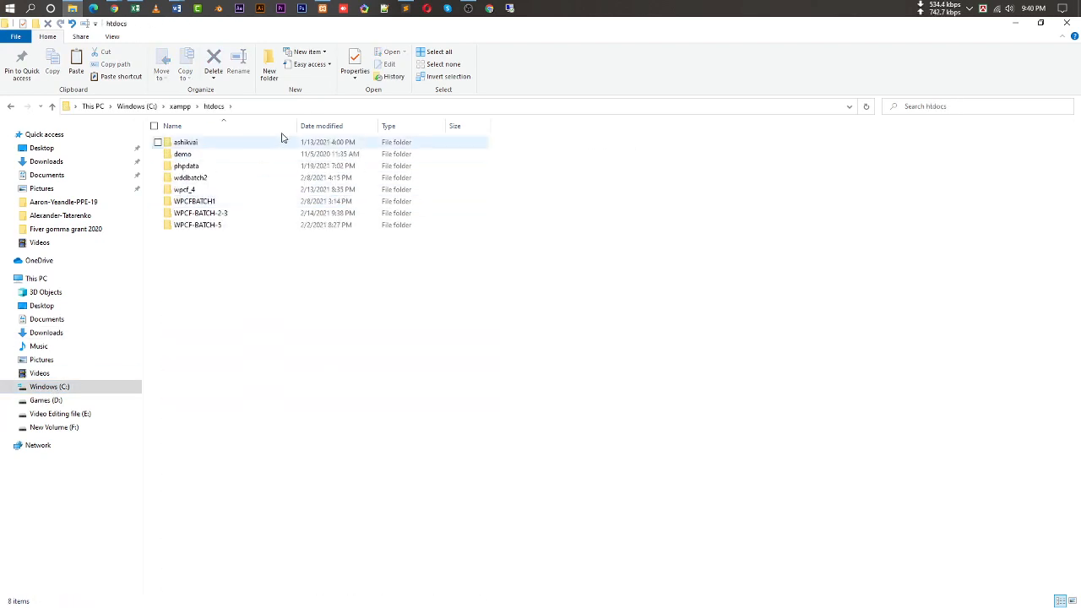
{"action": "left_click", "coordinate": [192, 218]}
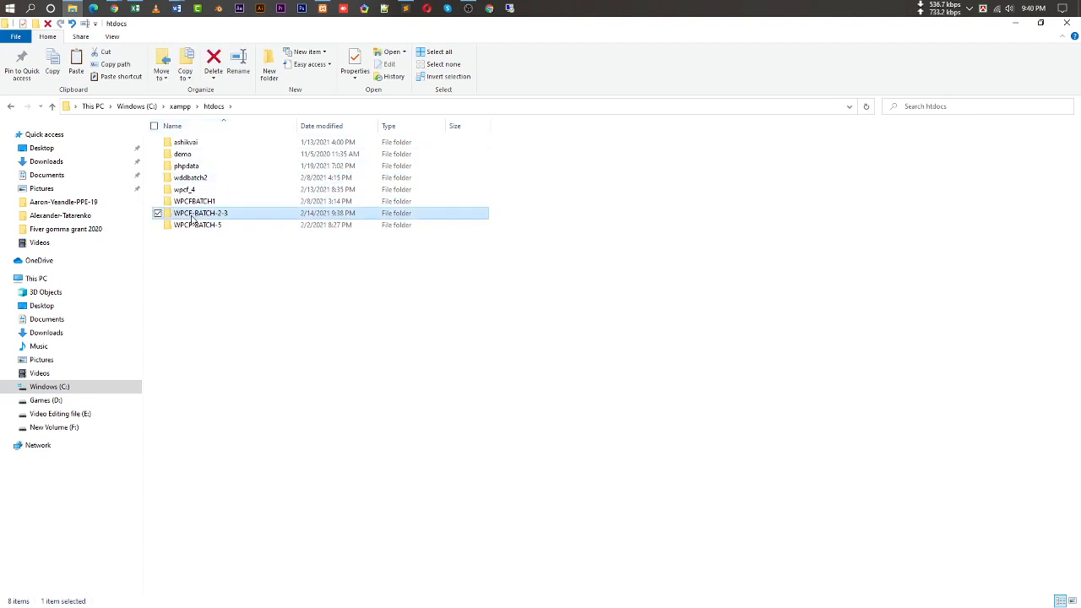
{"action": "double_click", "coordinate": [230, 217]}
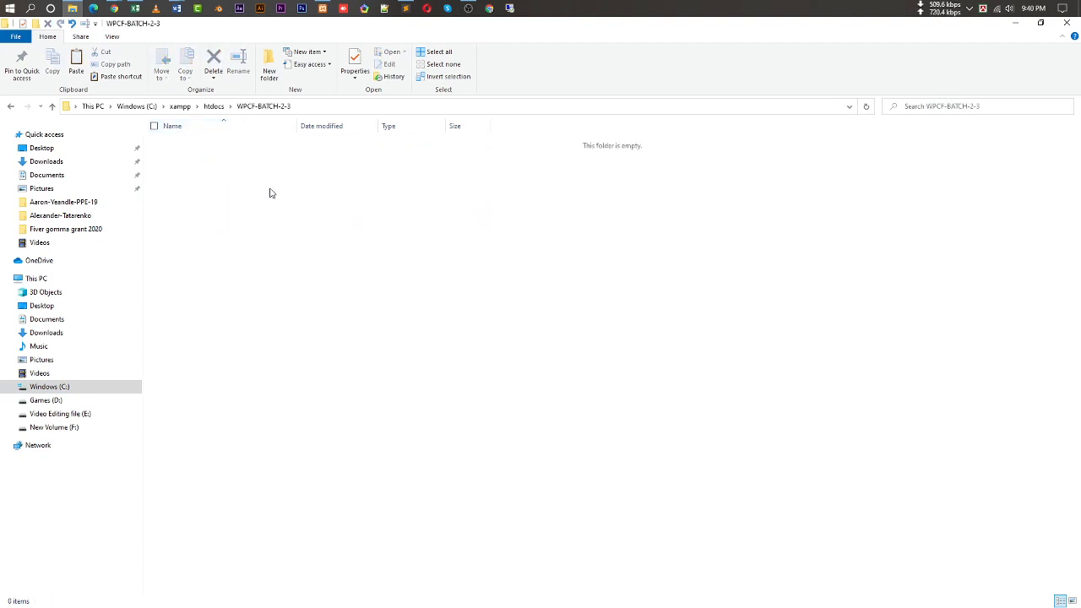
{"action": "right_click", "coordinate": [272, 197]}
{"action": "left_click", "coordinate": [310, 265]}
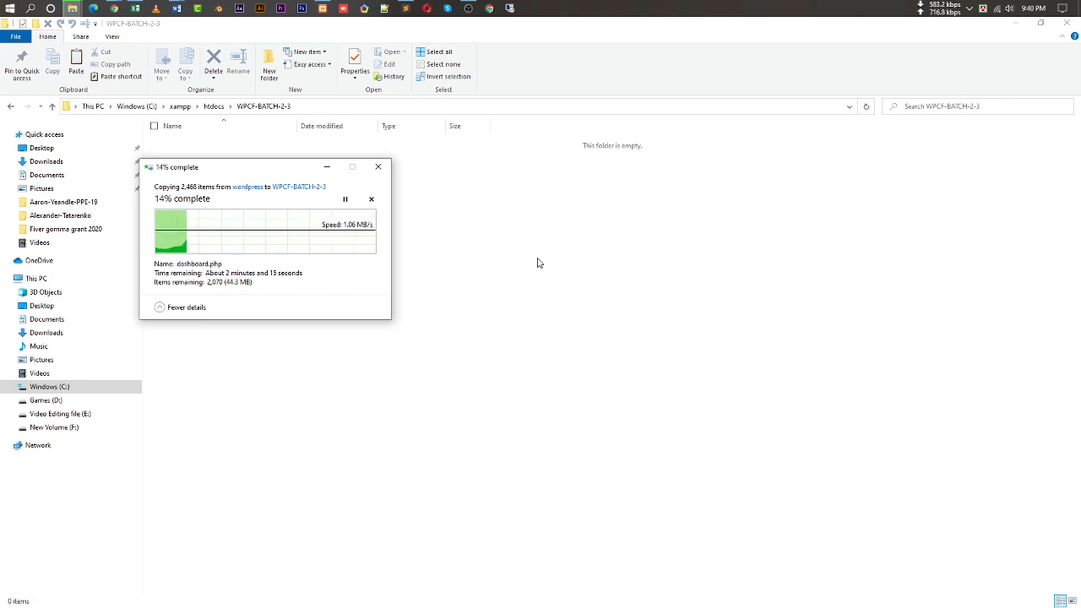
Step: Close the Meet call's Meeting details panel, then return to the WPCF-BATCH-2-3 folder window
{"action": "mouse_move", "coordinate": [114, 8]}
{"action": "left_click", "coordinate": [68, 31]}
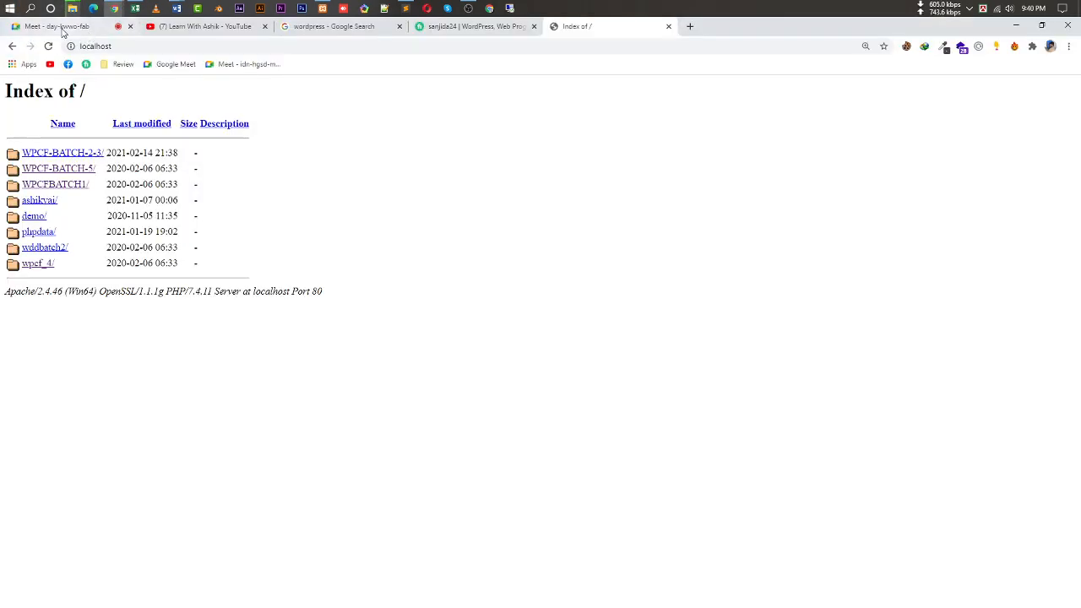
{"action": "left_click", "coordinate": [67, 30]}
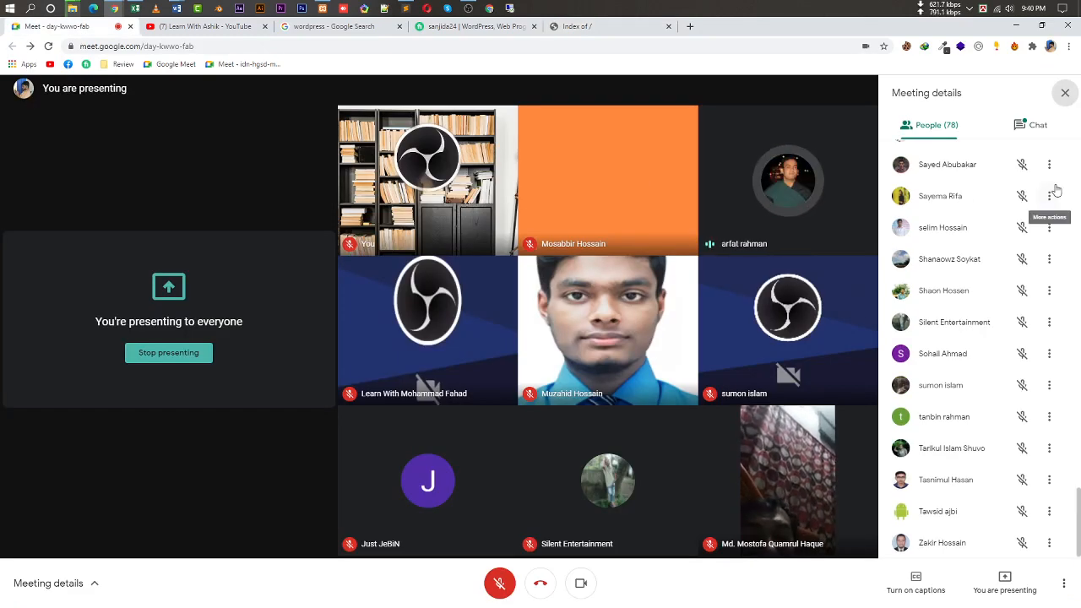
{"action": "left_click", "coordinate": [1063, 93]}
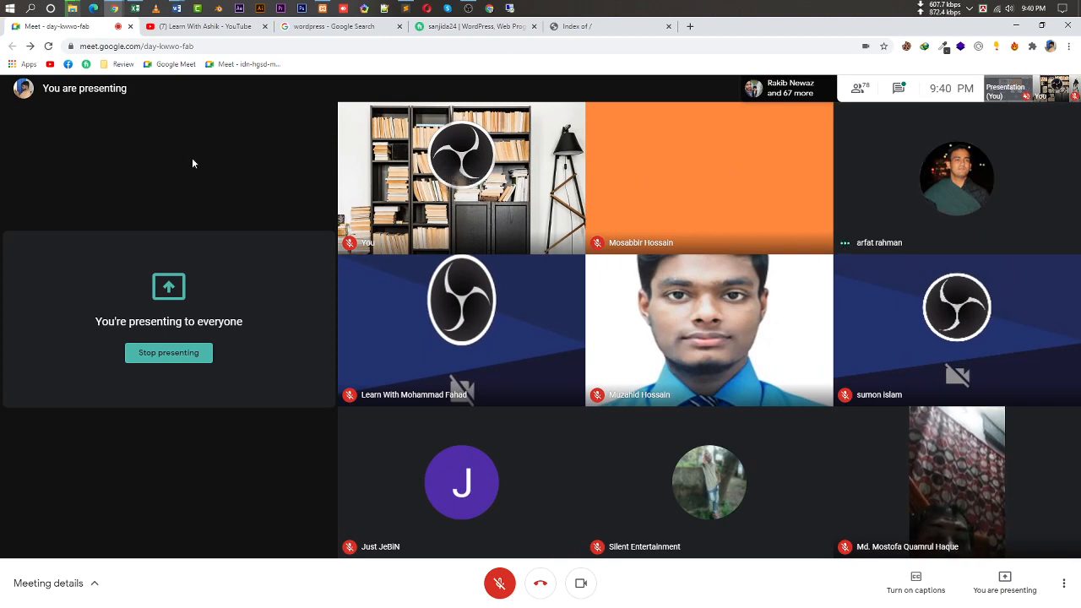
{"action": "mouse_move", "coordinate": [72, 9]}
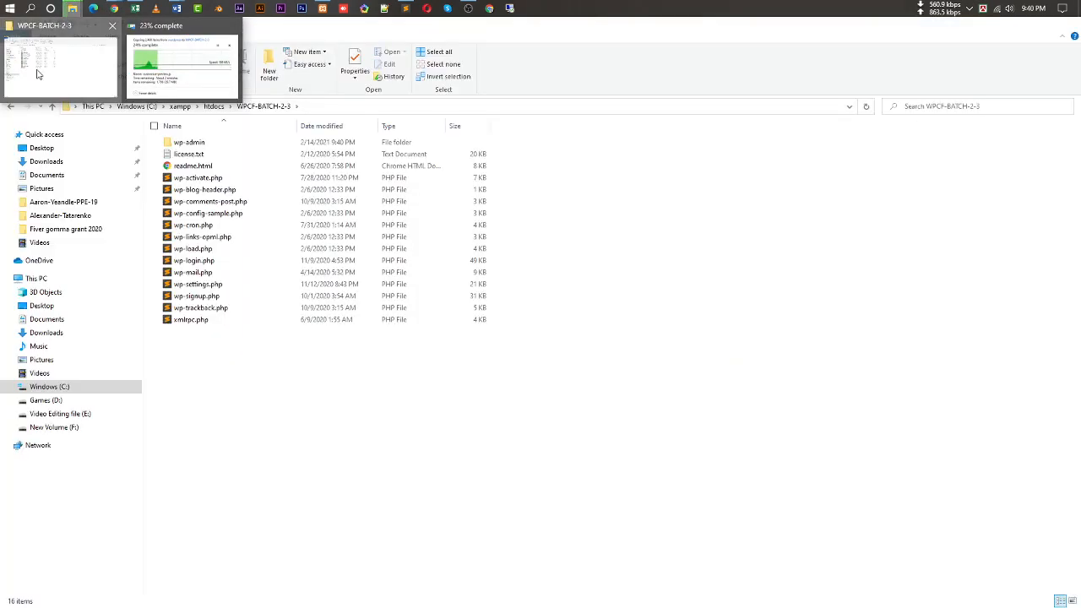
{"action": "left_click", "coordinate": [37, 74]}
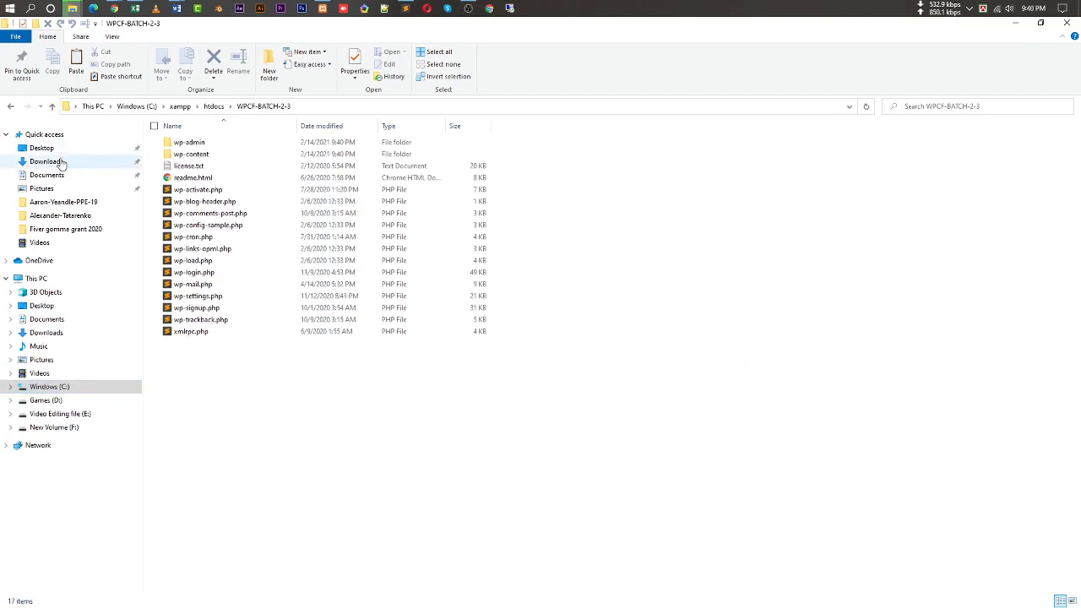
Step: Re-extract wordpress-5.6.1.zip from Downloads\Compressed to its suggested folder, replacing all existing files
{"action": "left_click", "coordinate": [65, 161]}
{"action": "double_click", "coordinate": [308, 173]}
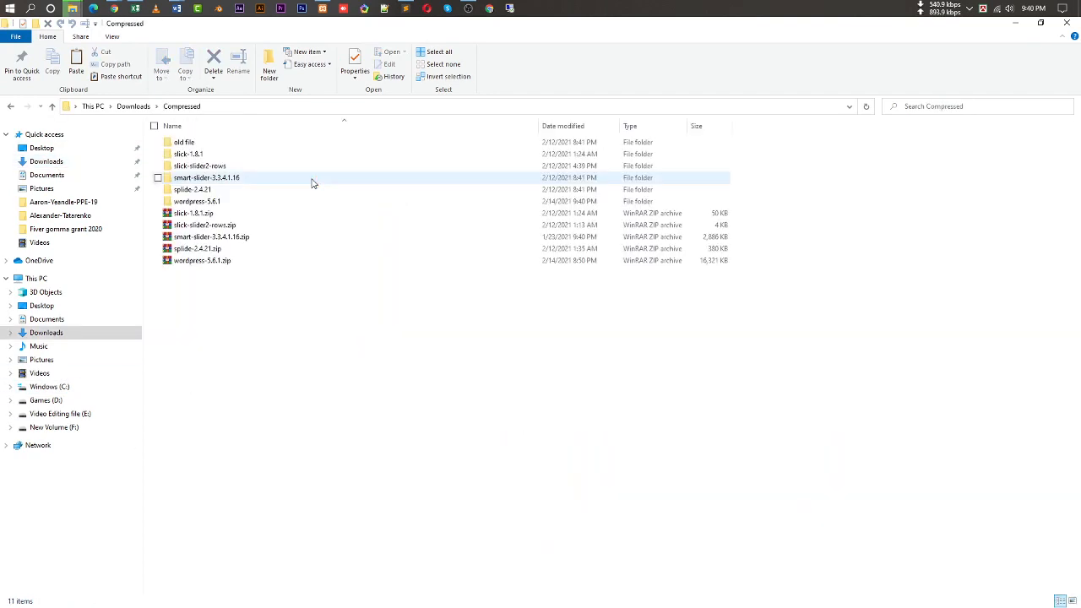
{"action": "double_click", "coordinate": [287, 263]}
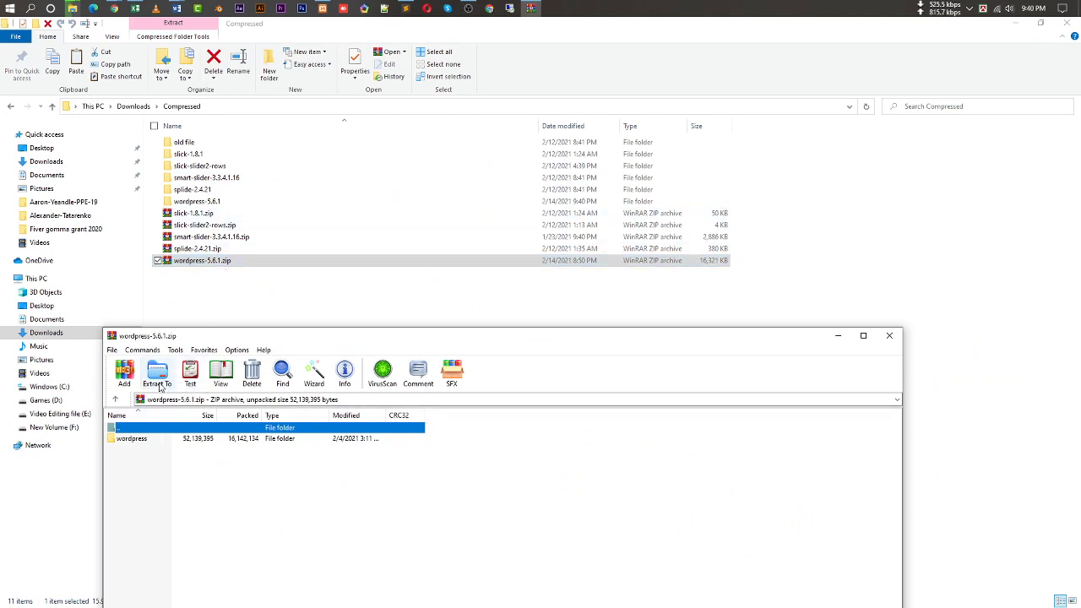
{"action": "left_click", "coordinate": [157, 374]}
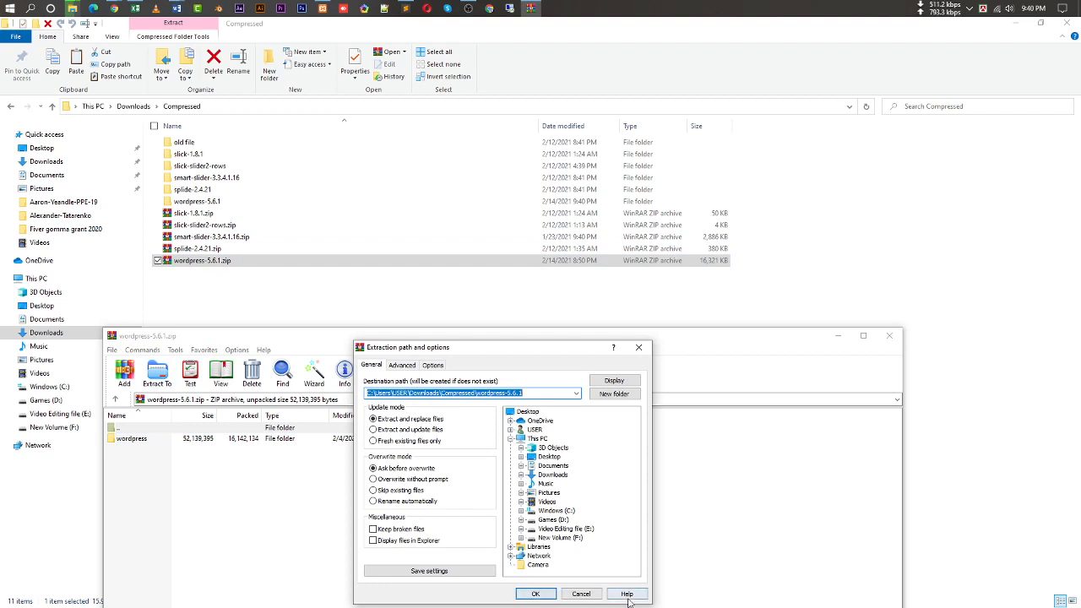
{"action": "left_click", "coordinate": [547, 593]}
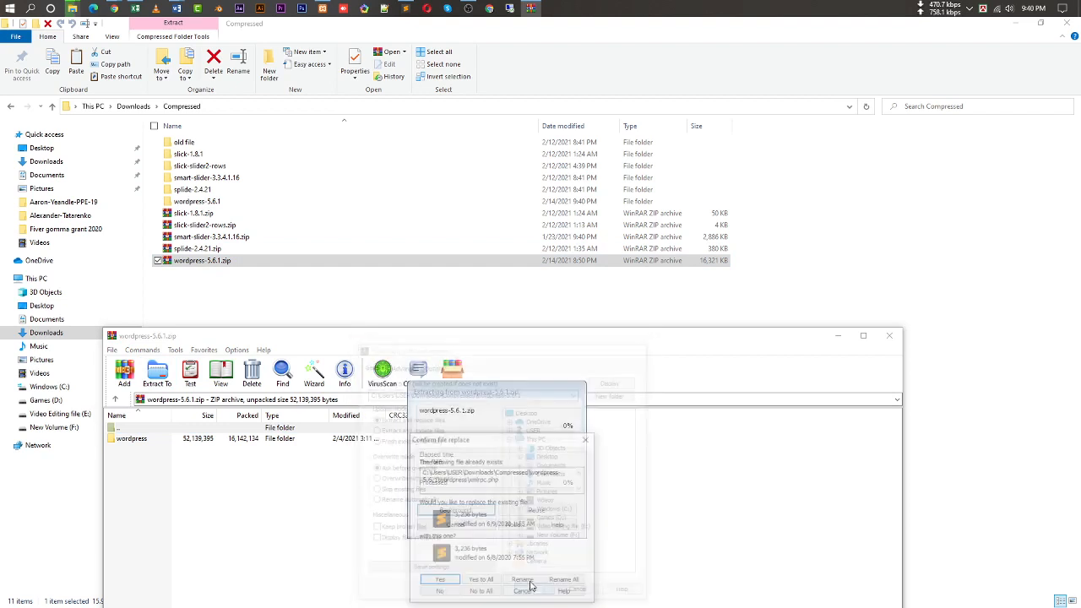
{"action": "left_click", "coordinate": [484, 583]}
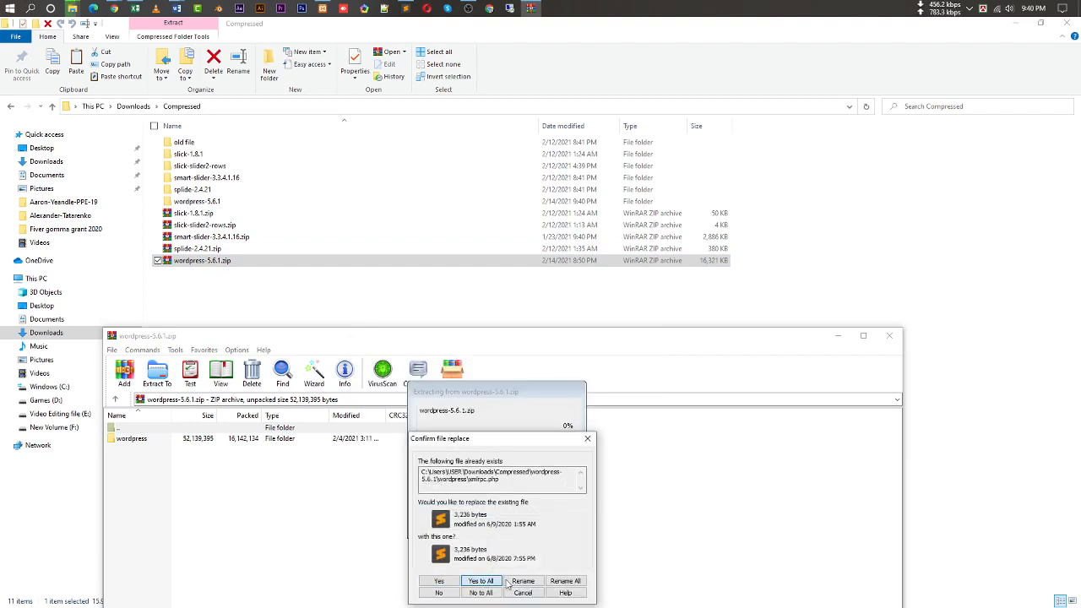
{"action": "left_click", "coordinate": [520, 593]}
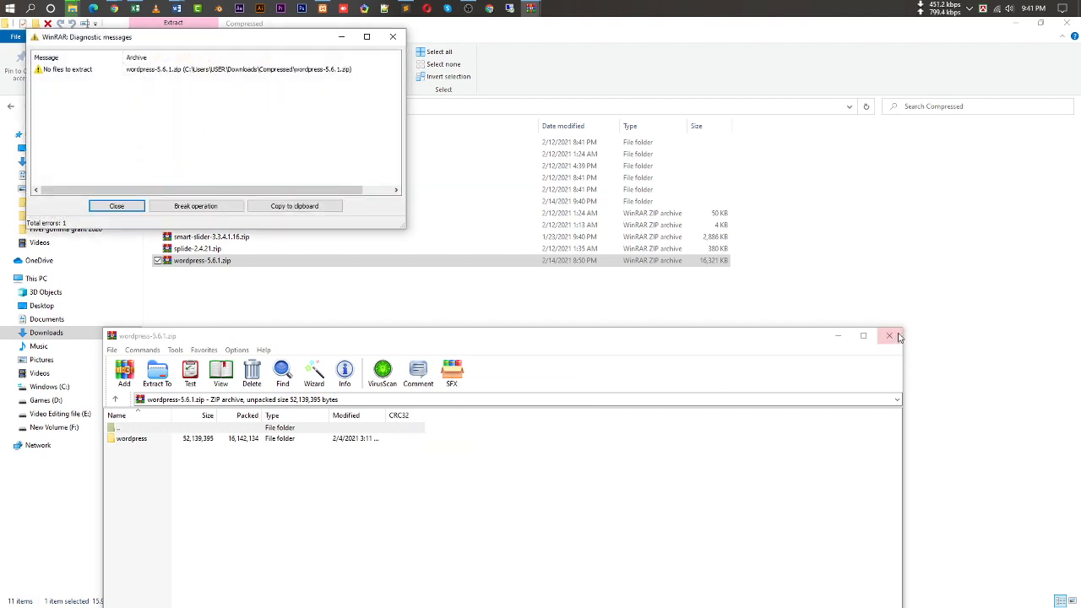
{"action": "key", "text": "Escape"}
{"action": "left_click", "coordinate": [217, 202]}
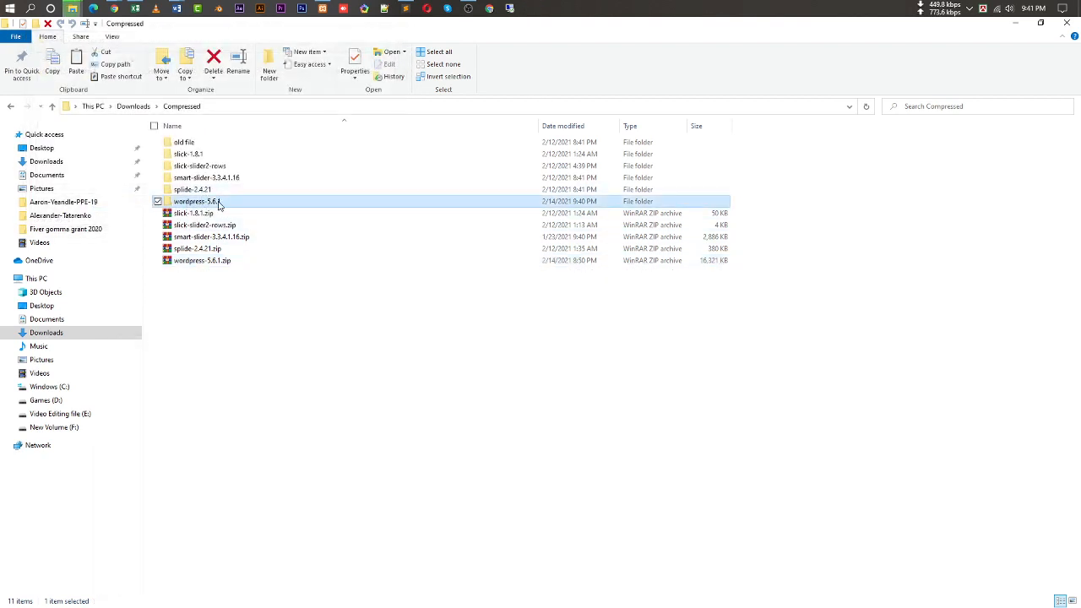
Step: Select all 19 items in wordpress-5.6.1\wordpress and check the C:\xampp\htdocs\WPCF-BATCH-2-3 site folder
{"action": "double_click", "coordinate": [247, 204]}
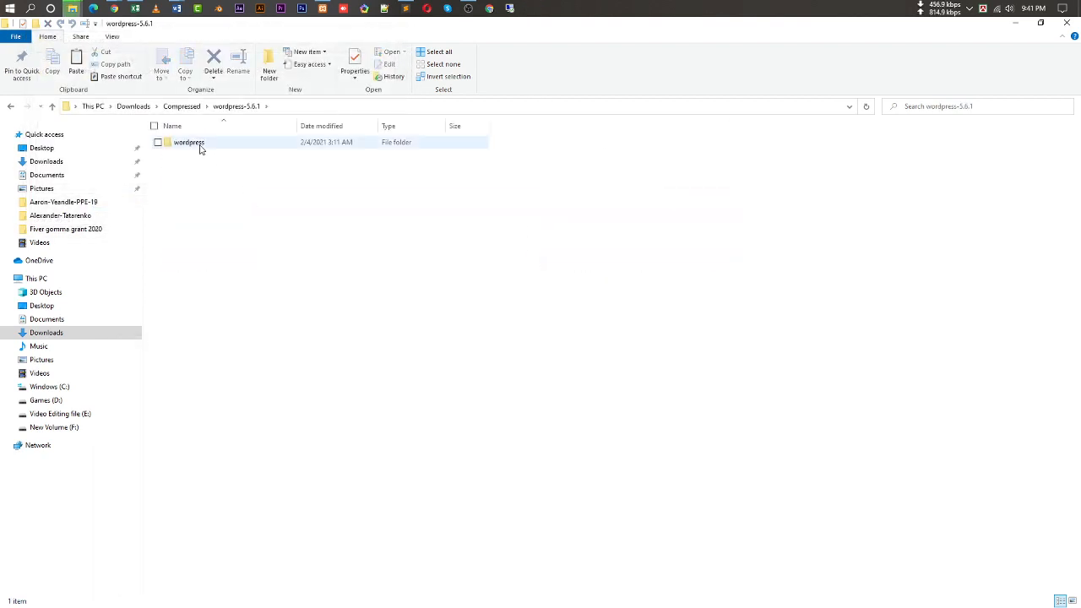
{"action": "double_click", "coordinate": [191, 142]}
{"action": "left_click_drag", "start_coordinate": [233, 451], "coordinate": [297, 132]}
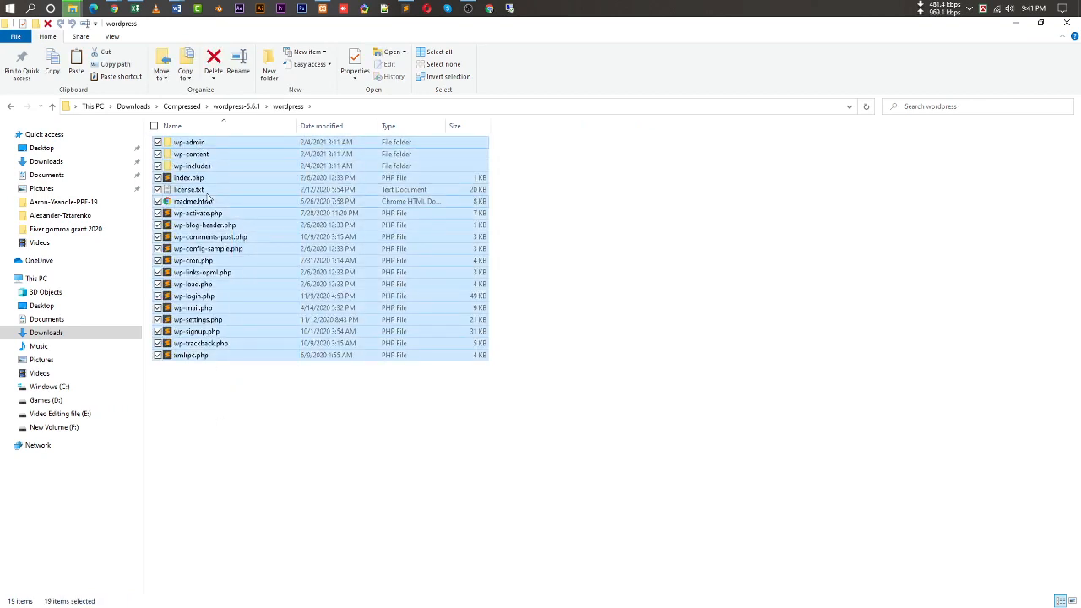
{"action": "left_click", "coordinate": [37, 388]}
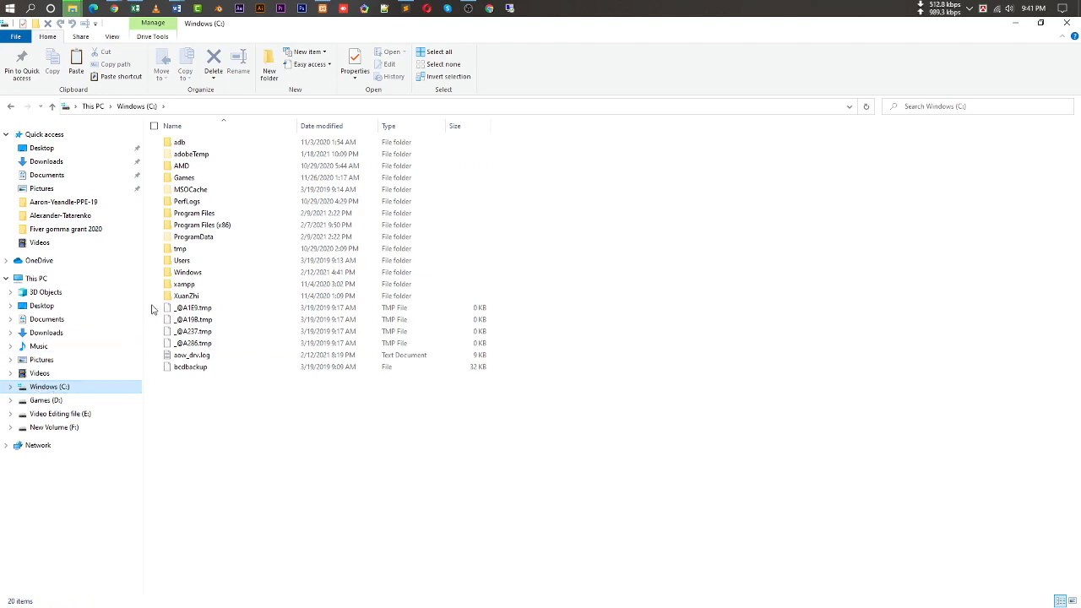
{"action": "left_click", "coordinate": [200, 287]}
{"action": "double_click", "coordinate": [200, 288]}
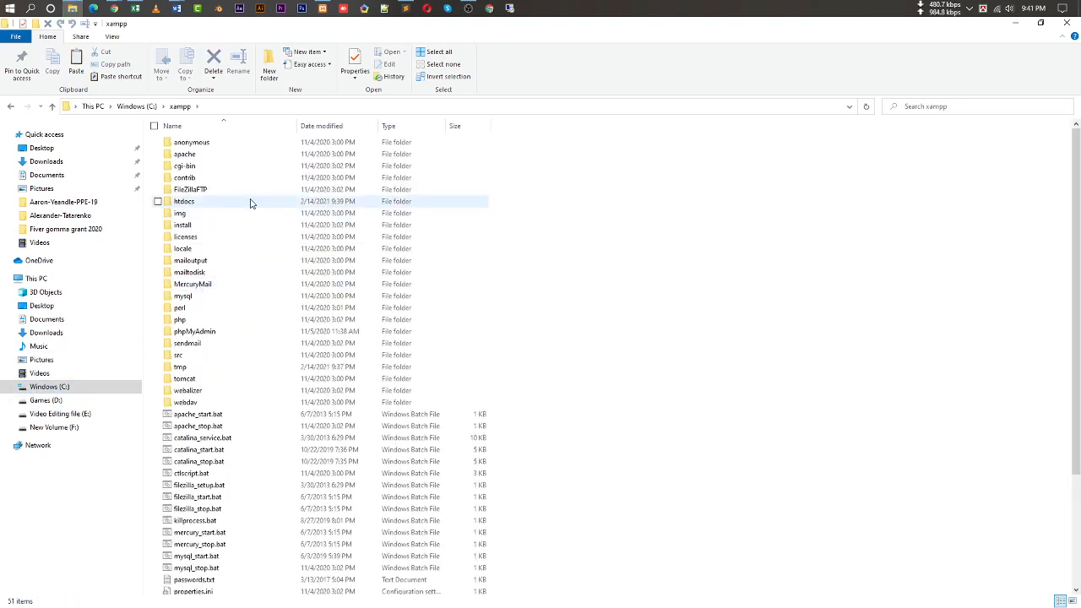
{"action": "double_click", "coordinate": [251, 203]}
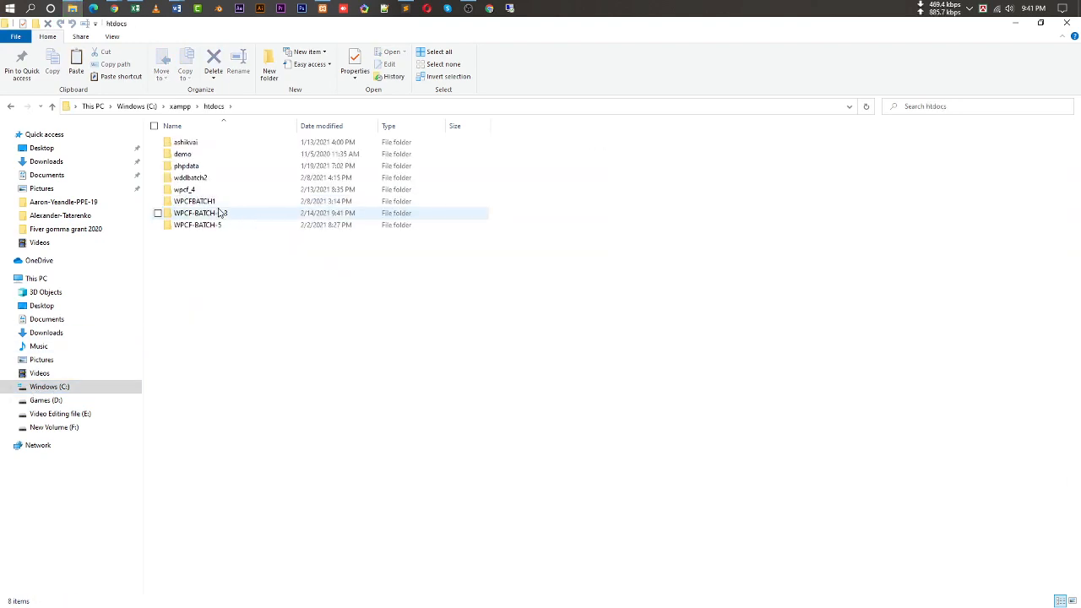
{"action": "double_click", "coordinate": [245, 218]}
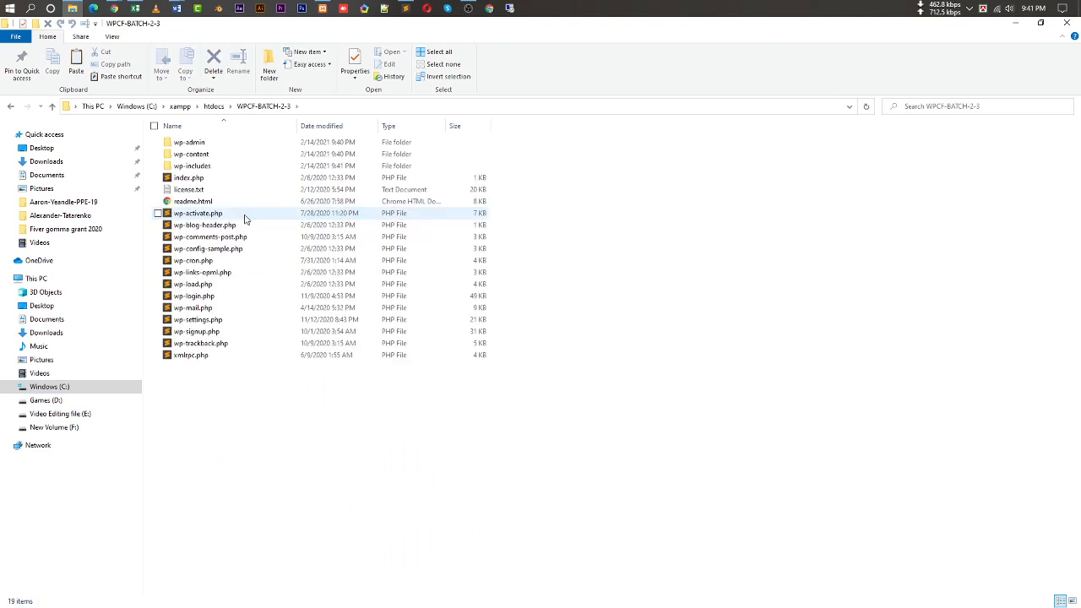
{"action": "left_click_drag", "start_coordinate": [235, 488], "coordinate": [294, 83]}
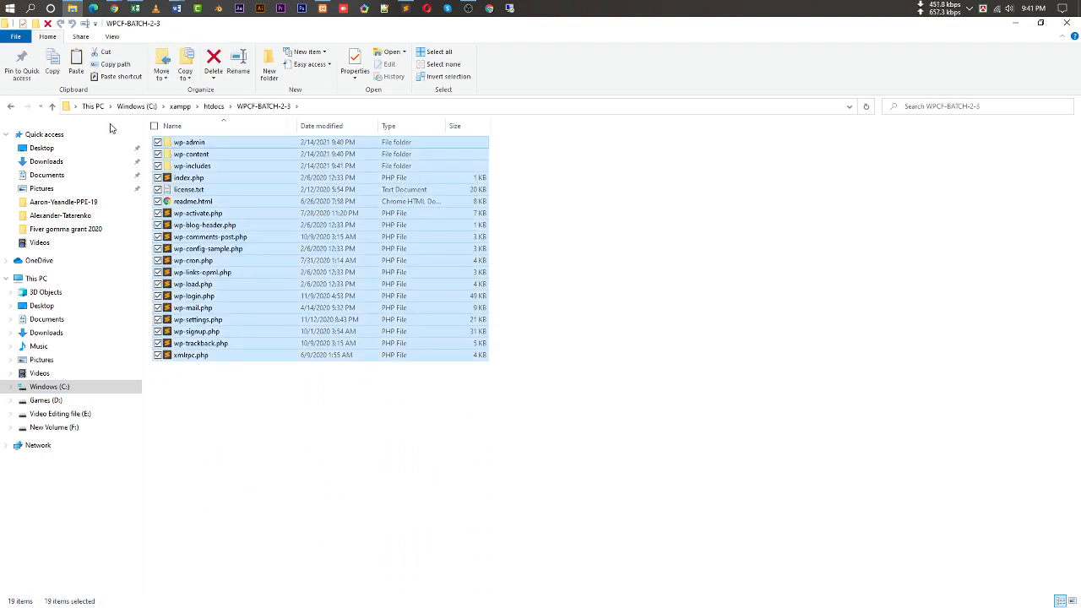
{"action": "left_click", "coordinate": [245, 441]}
Step: Rename the WPCF-BATCH-2-3 folder in htdocs to freebatch2
{"action": "left_click", "coordinate": [52, 105]}
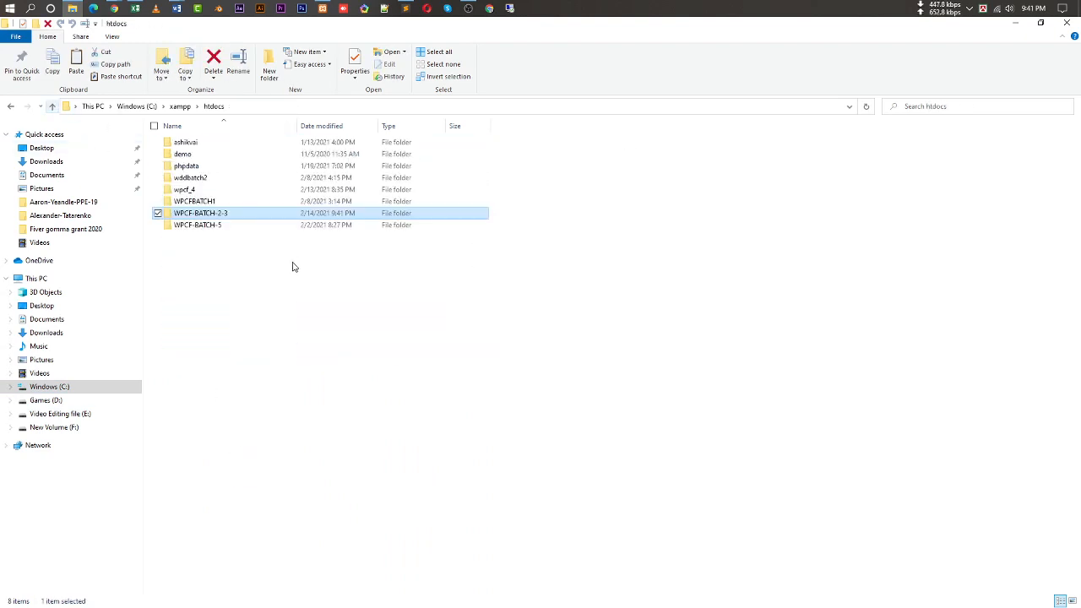
{"action": "left_click", "coordinate": [239, 63]}
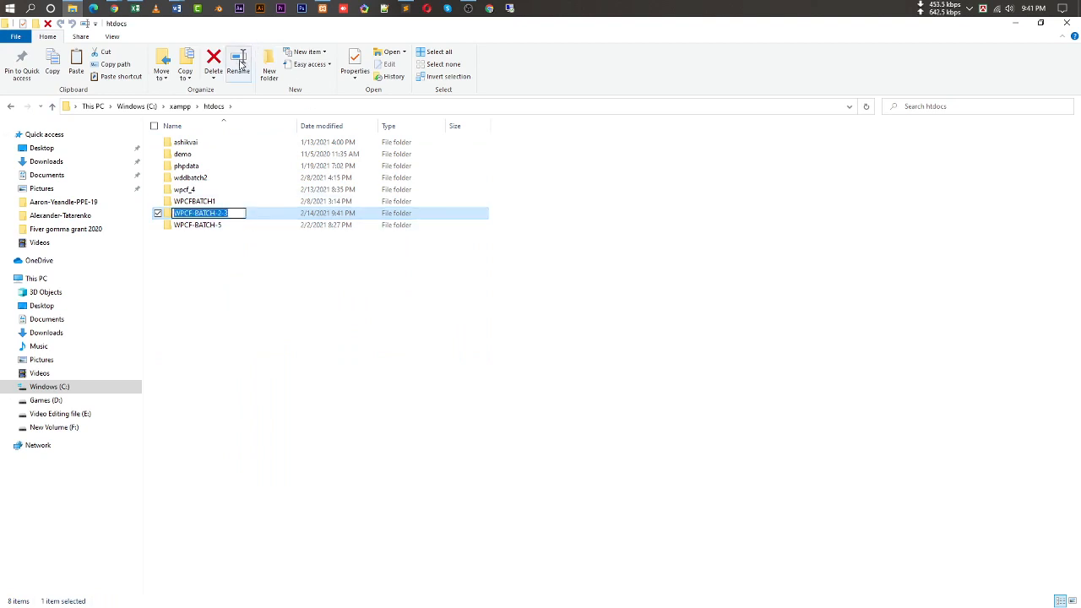
{"action": "type", "text": "batch2"}
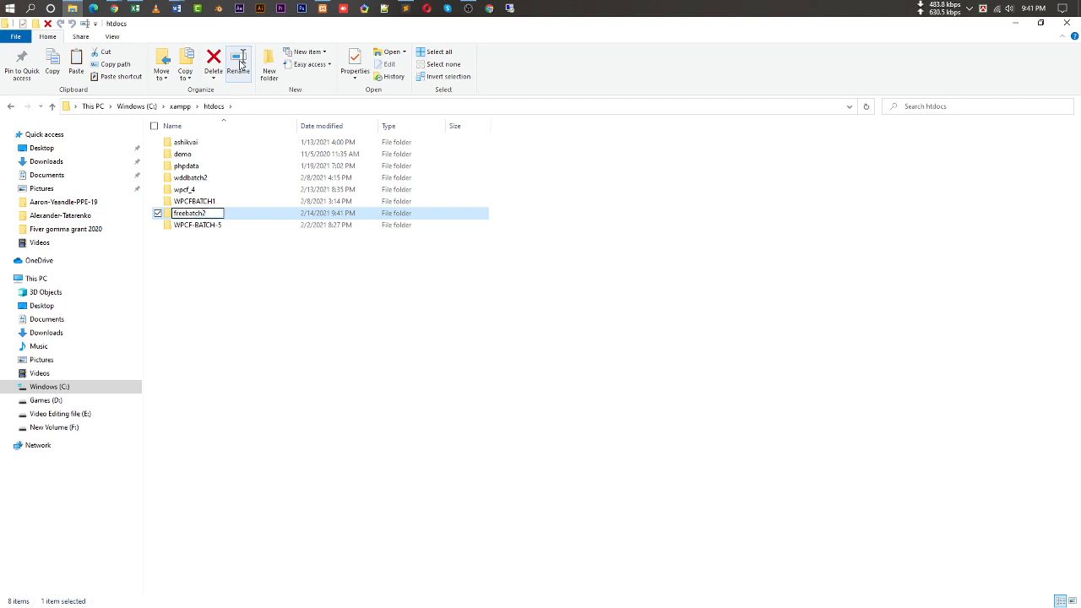
{"action": "key", "text": "Return"}
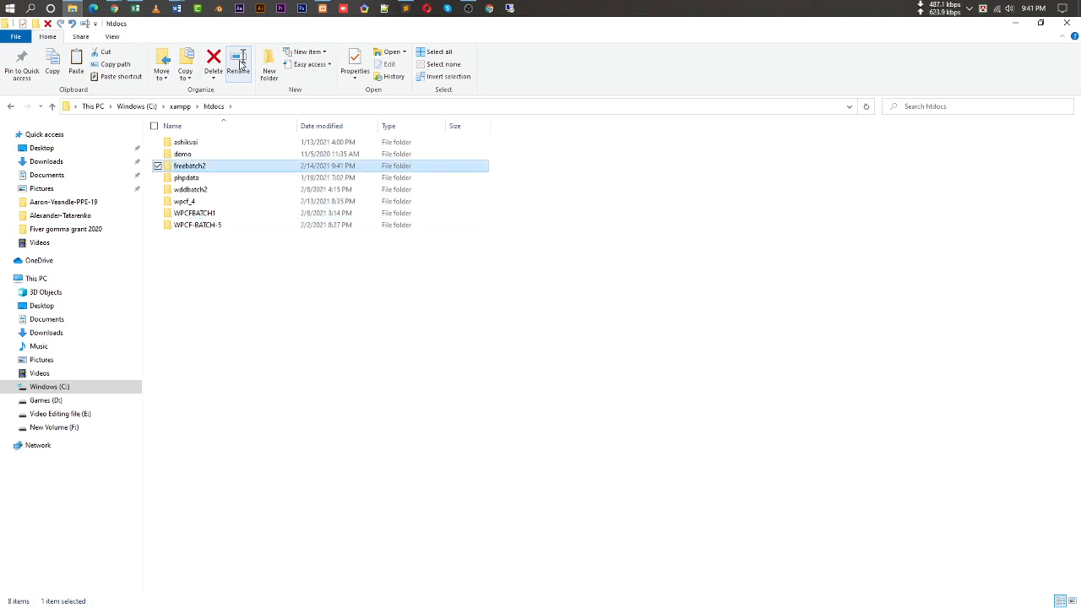
Step: Reload the localhost Index of / listing in Chrome and open the freebatch2 folder
{"action": "mouse_move", "coordinate": [114, 8]}
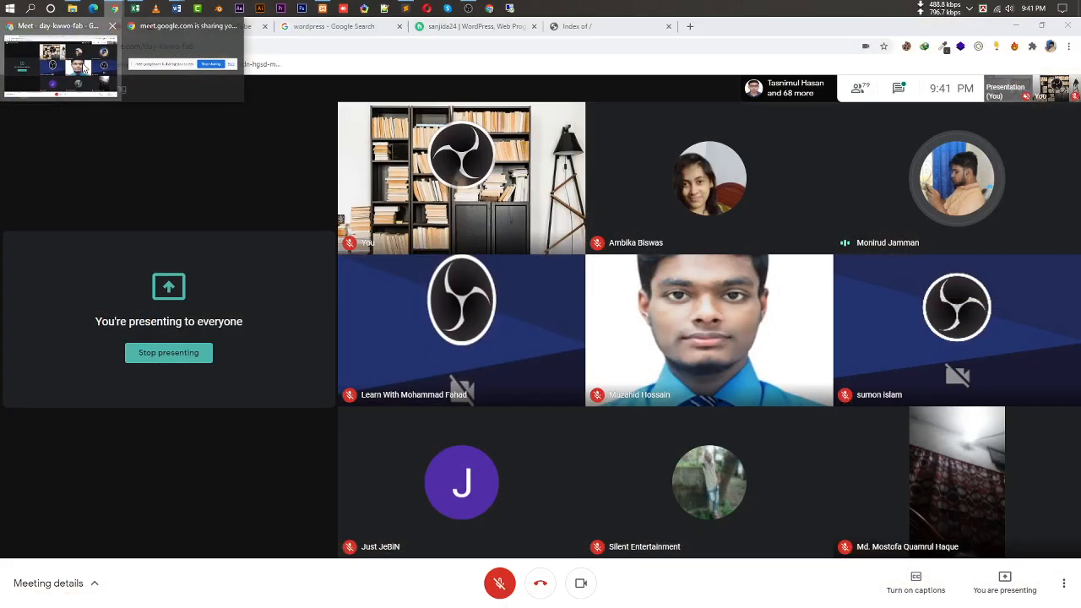
{"action": "left_click", "coordinate": [61, 64]}
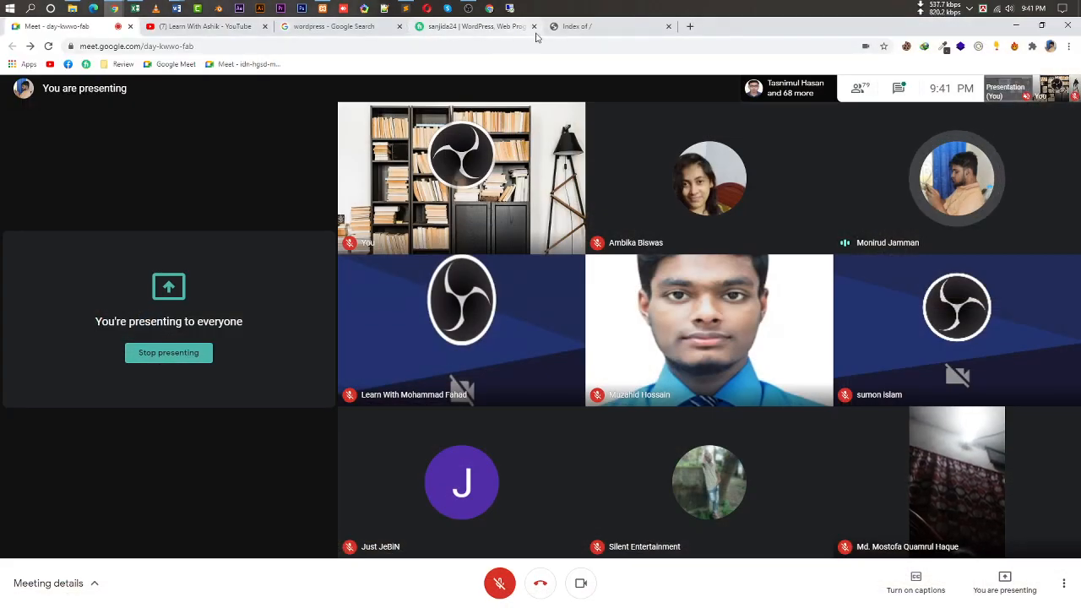
{"action": "left_click", "coordinate": [577, 26]}
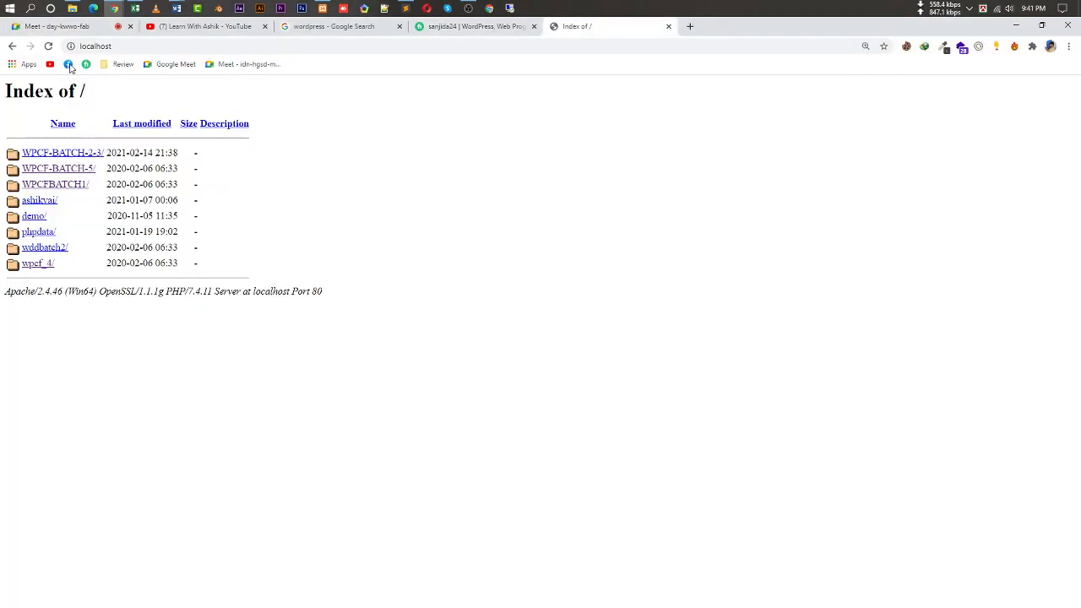
{"action": "left_click", "coordinate": [49, 45]}
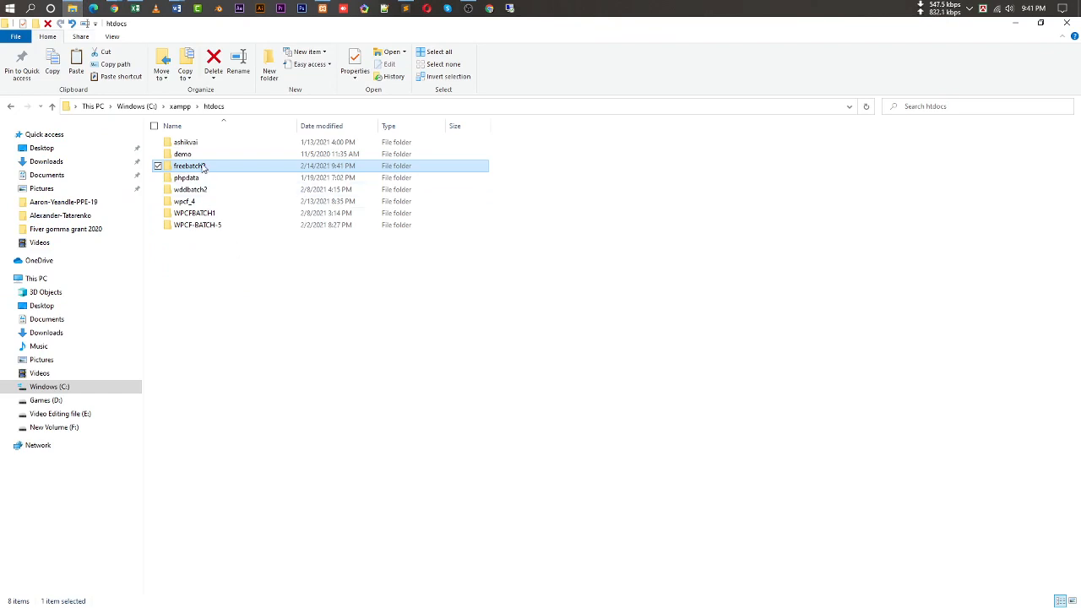
{"action": "double_click", "coordinate": [202, 167]}
{"action": "left_click_drag", "start_coordinate": [234, 404], "coordinate": [241, 133]}
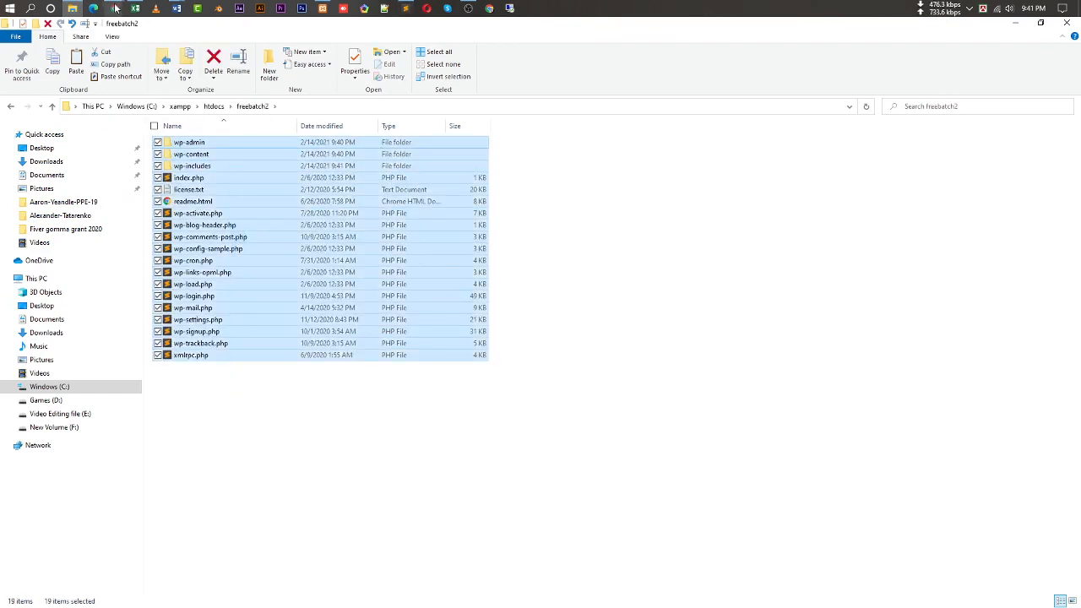
{"action": "left_click", "coordinate": [114, 7]}
{"action": "left_click", "coordinate": [76, 88]}
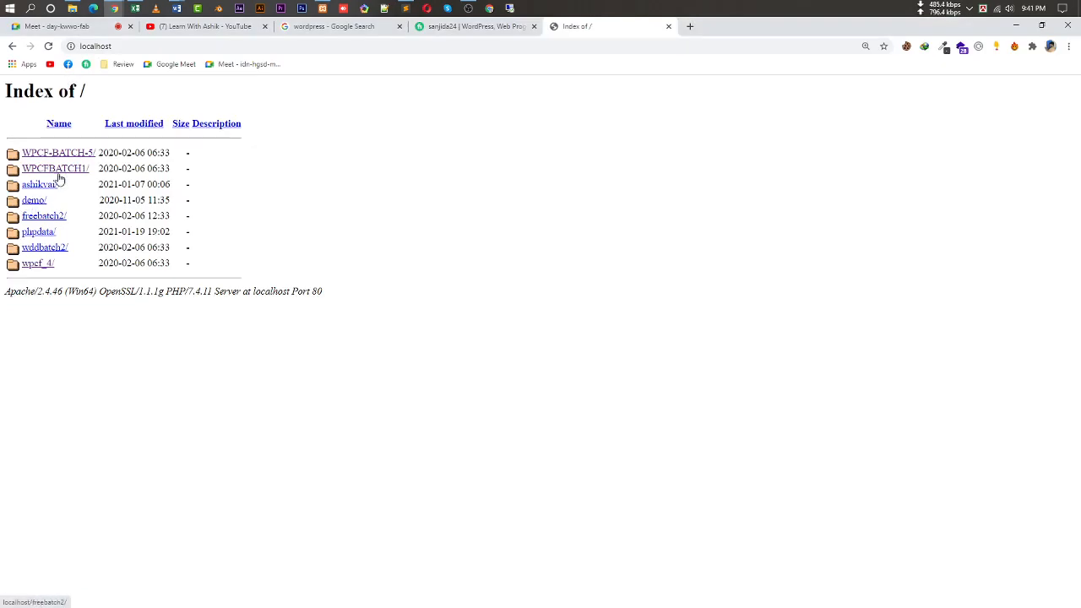
{"action": "left_click", "coordinate": [46, 217]}
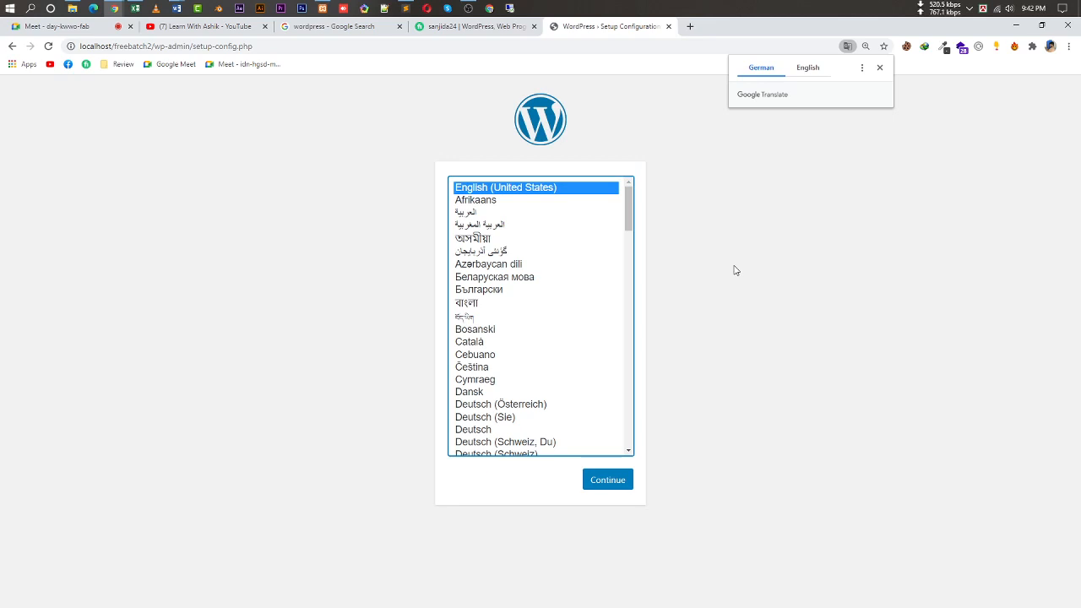
Step: Continue in English and highlight the required database name, username, password, host and table prefix
{"action": "left_click", "coordinate": [599, 488]}
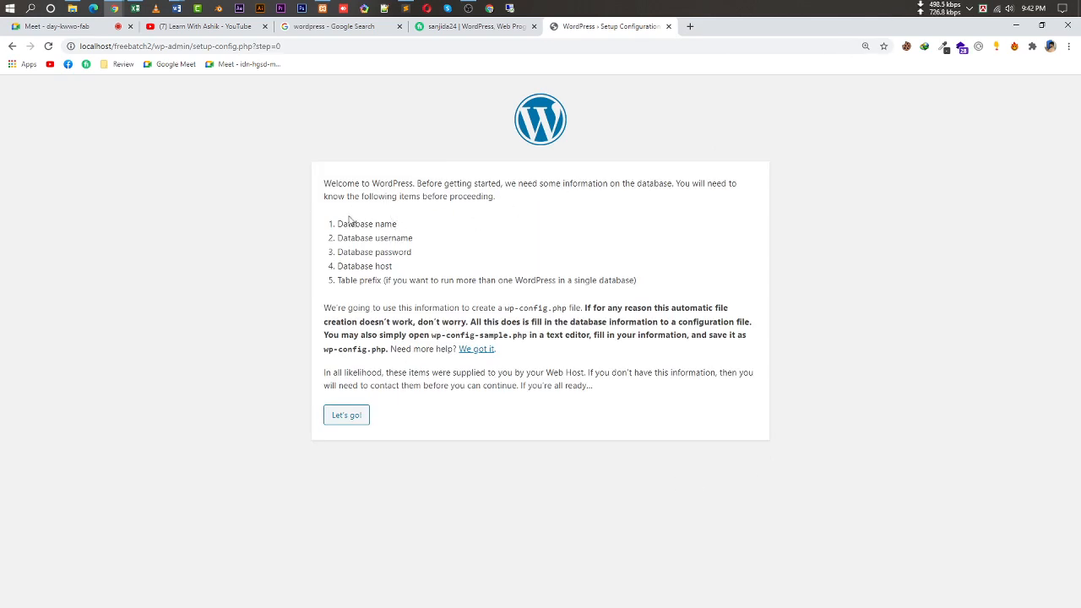
{"action": "left_click_drag", "start_coordinate": [321, 185], "coordinate": [676, 183]}
{"action": "left_click", "coordinate": [507, 202]}
{"action": "left_click_drag", "start_coordinate": [639, 279], "coordinate": [334, 230]}
{"action": "left_click_drag", "start_coordinate": [434, 245], "coordinate": [326, 245]}
{"action": "left_click_drag", "start_coordinate": [428, 255], "coordinate": [327, 258]}
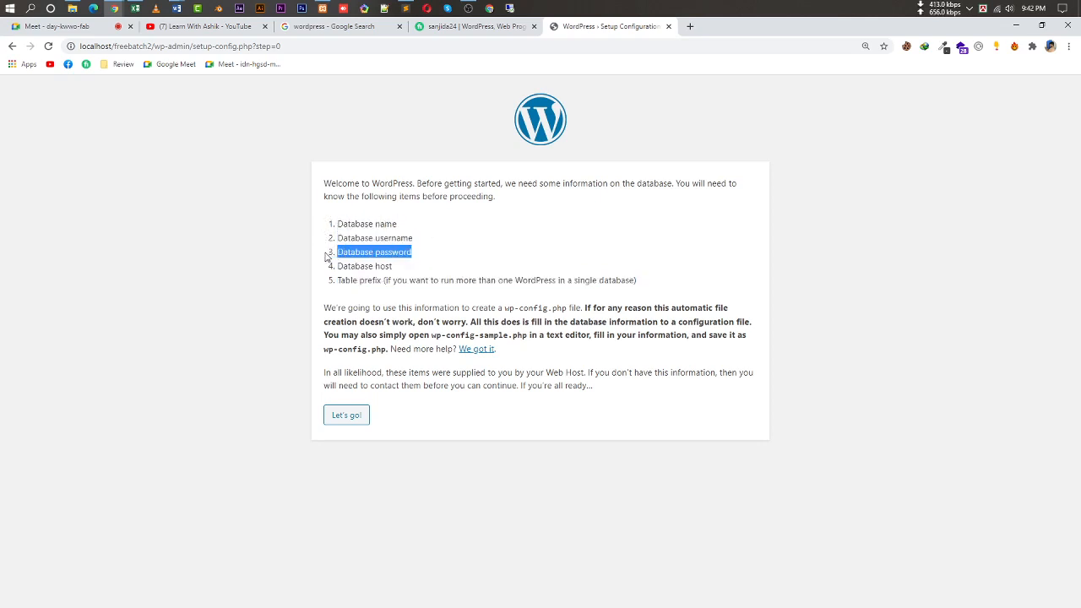
{"action": "left_click_drag", "start_coordinate": [403, 271], "coordinate": [338, 269]}
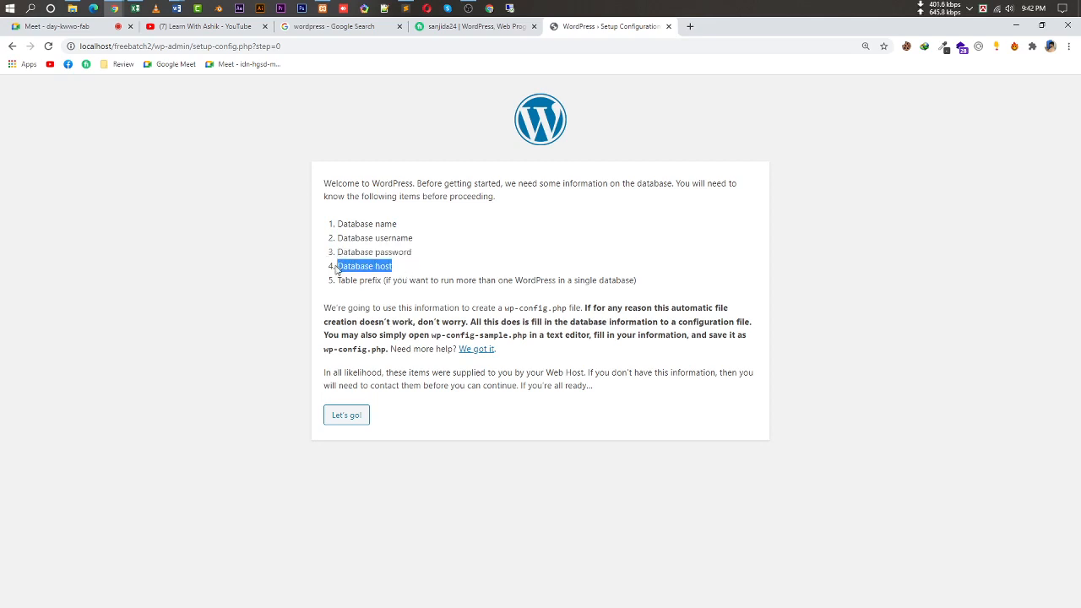
{"action": "left_click_drag", "start_coordinate": [647, 285], "coordinate": [327, 287]}
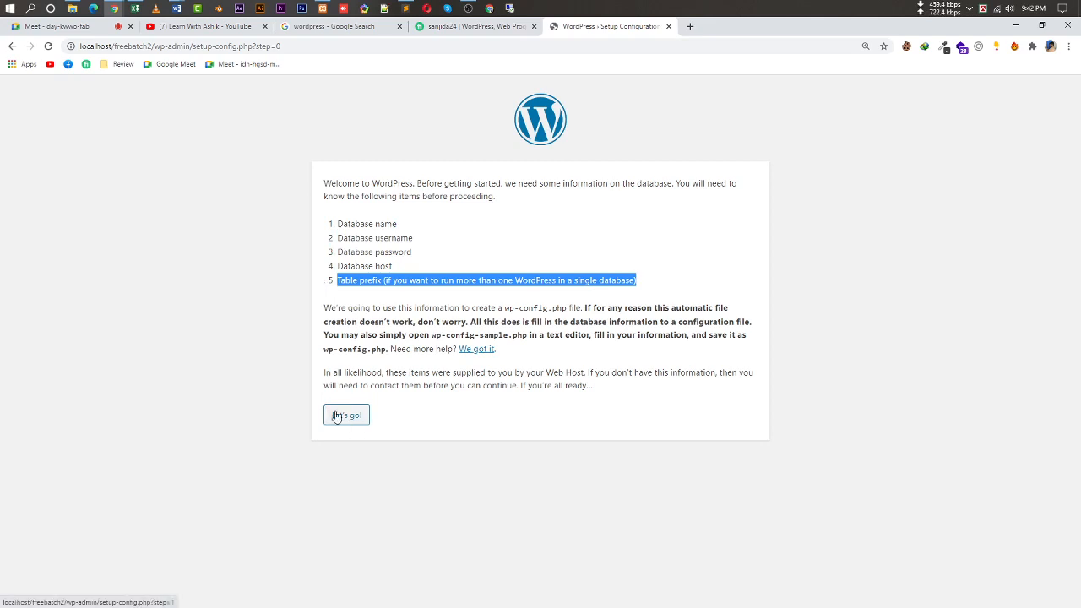
{"action": "left_click", "coordinate": [383, 233]}
{"action": "left_click_drag", "start_coordinate": [401, 226], "coordinate": [338, 224]}
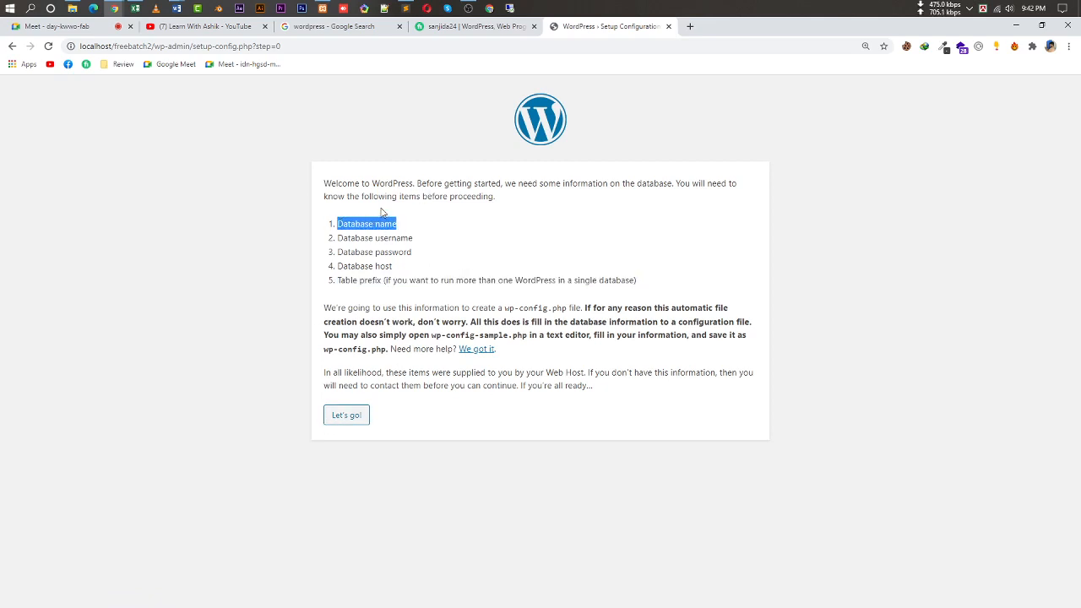
Step: Proceed to the database connection form, then load localhost/phpmyadmin in a new tab
{"action": "left_click", "coordinate": [347, 415]}
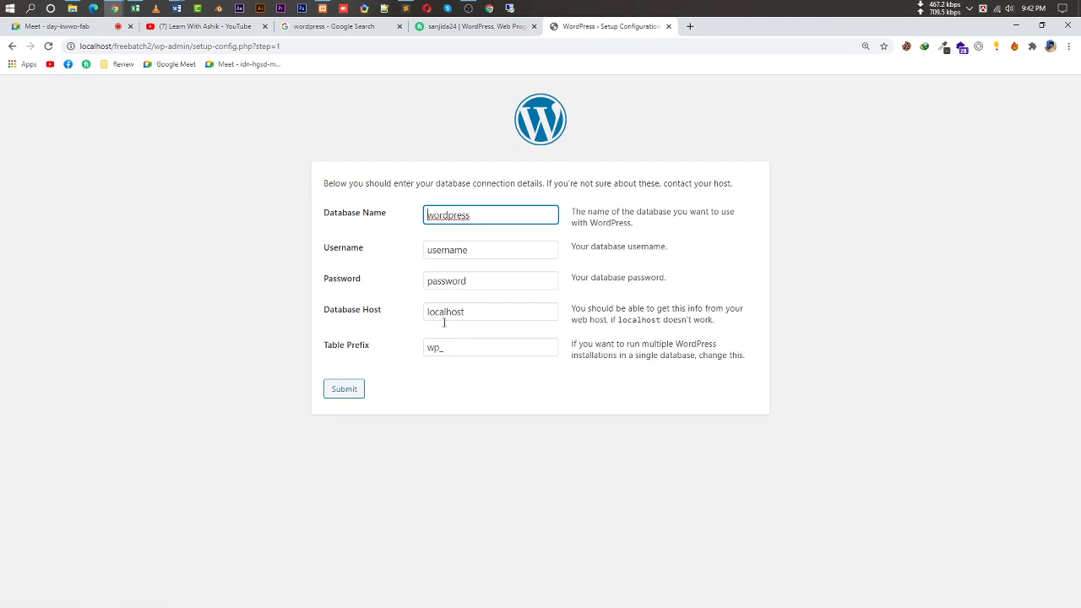
{"action": "left_click_drag", "start_coordinate": [387, 214], "coordinate": [321, 218]}
{"action": "left_click", "coordinate": [689, 26]}
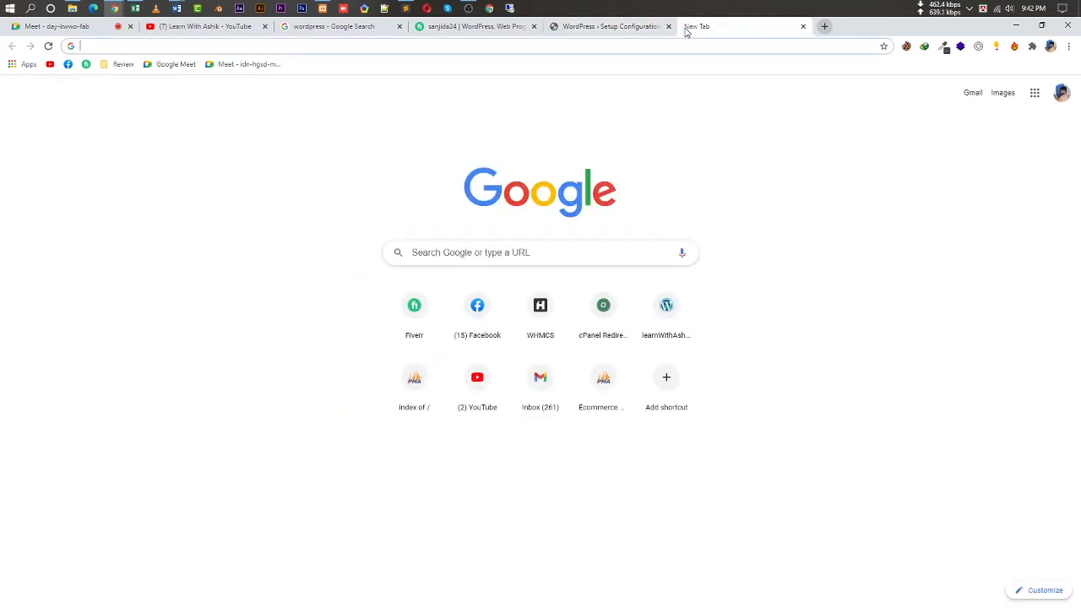
{"action": "type", "text": "localhost/"}
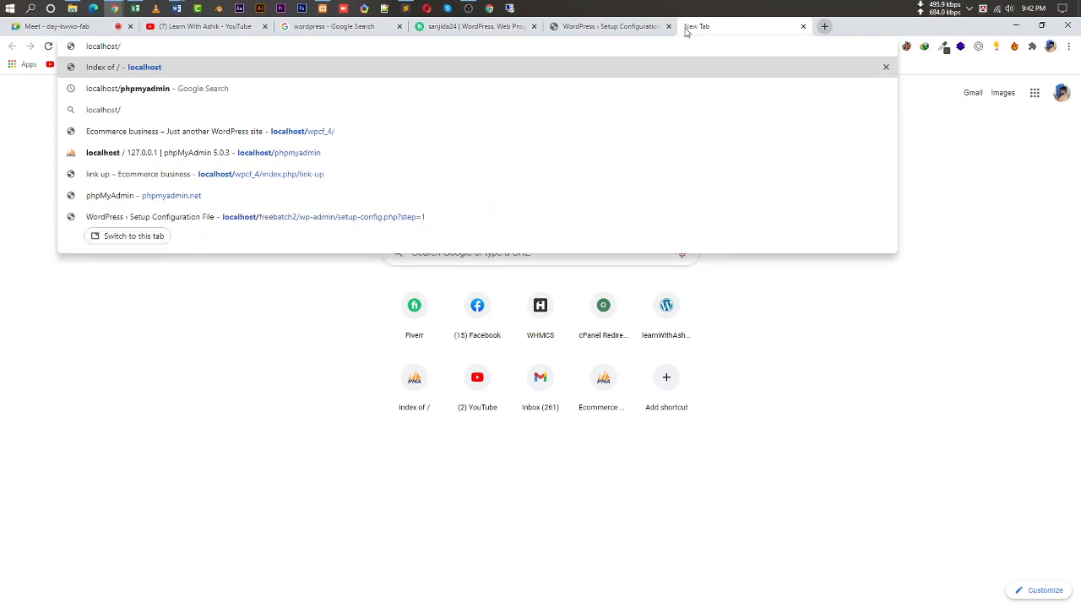
{"action": "type", "text": "phpmyadmin"}
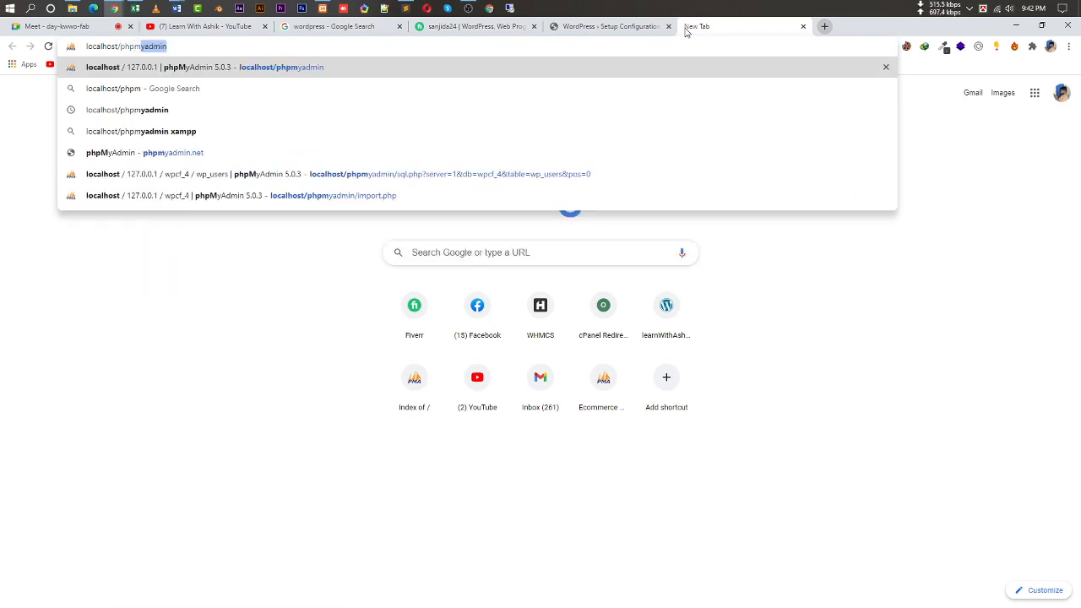
{"action": "key", "text": "Return"}
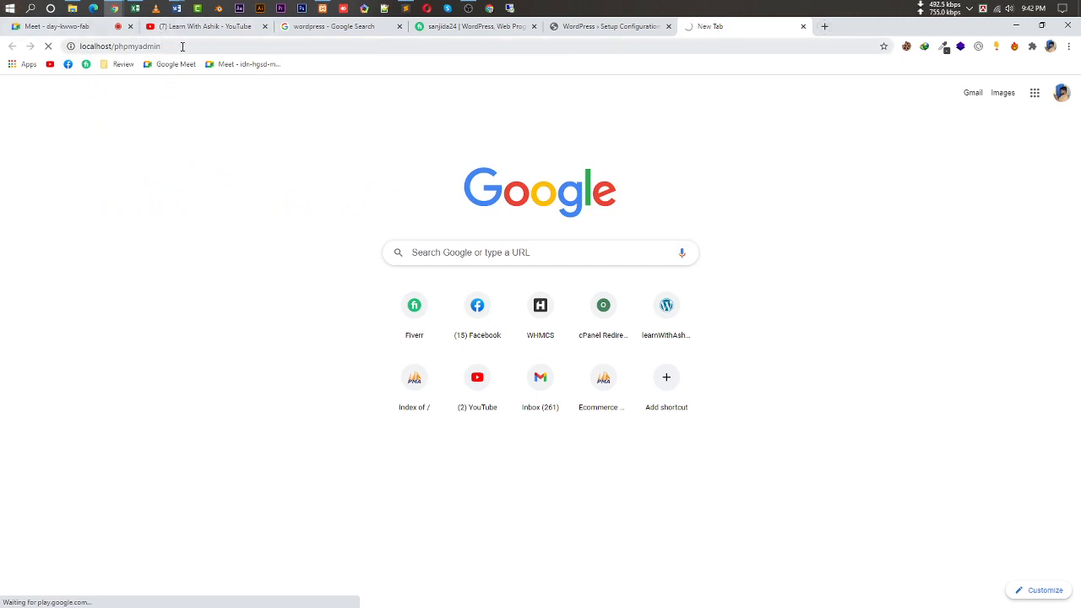
{"action": "left_click", "coordinate": [181, 45]}
{"action": "key", "text": "ctrl+c"}
{"action": "left_click", "coordinate": [55, 27]}
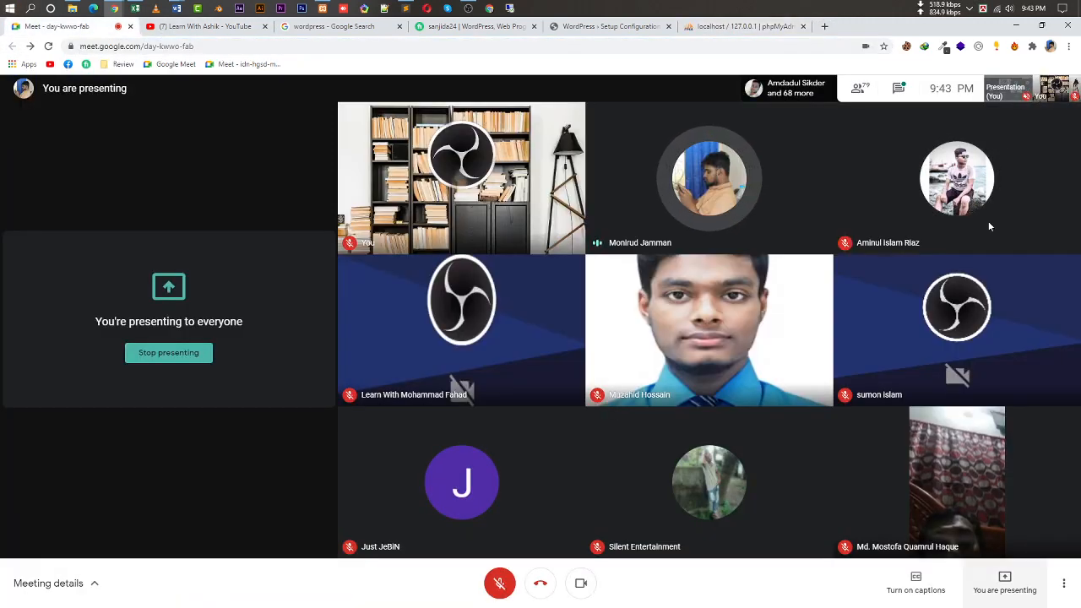
{"action": "left_click", "coordinate": [901, 91]}
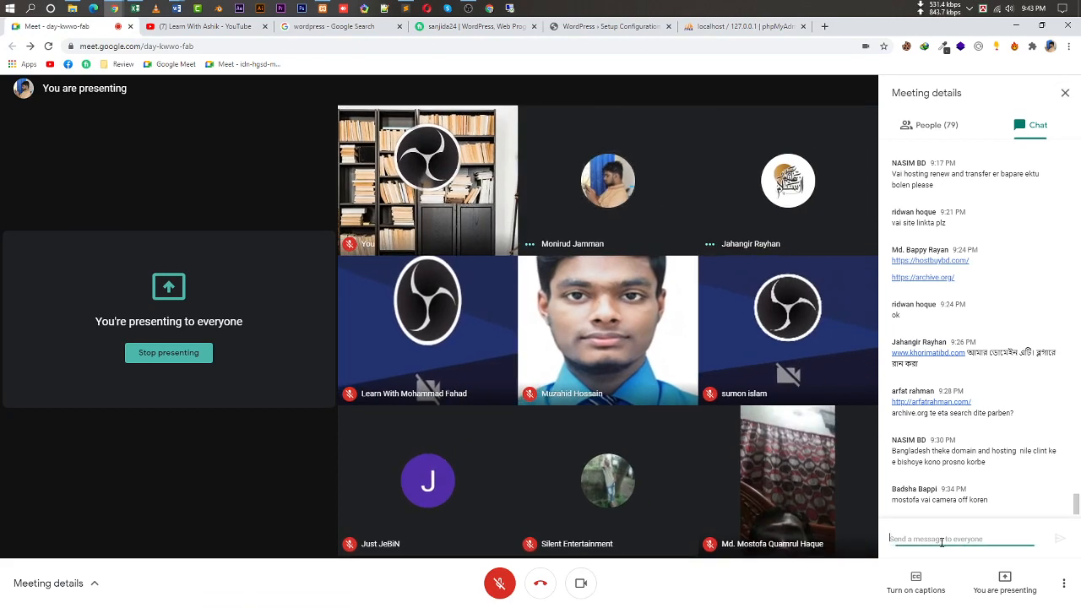
{"action": "key", "text": "ctrl+v"}
{"action": "key", "text": "Return"}
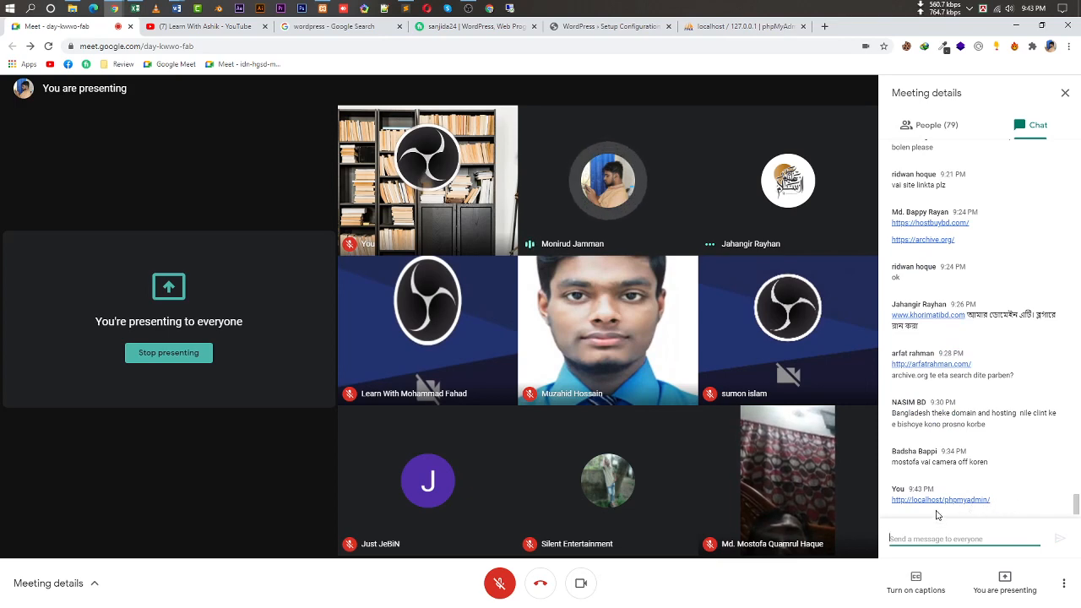
{"action": "left_click", "coordinate": [743, 32]}
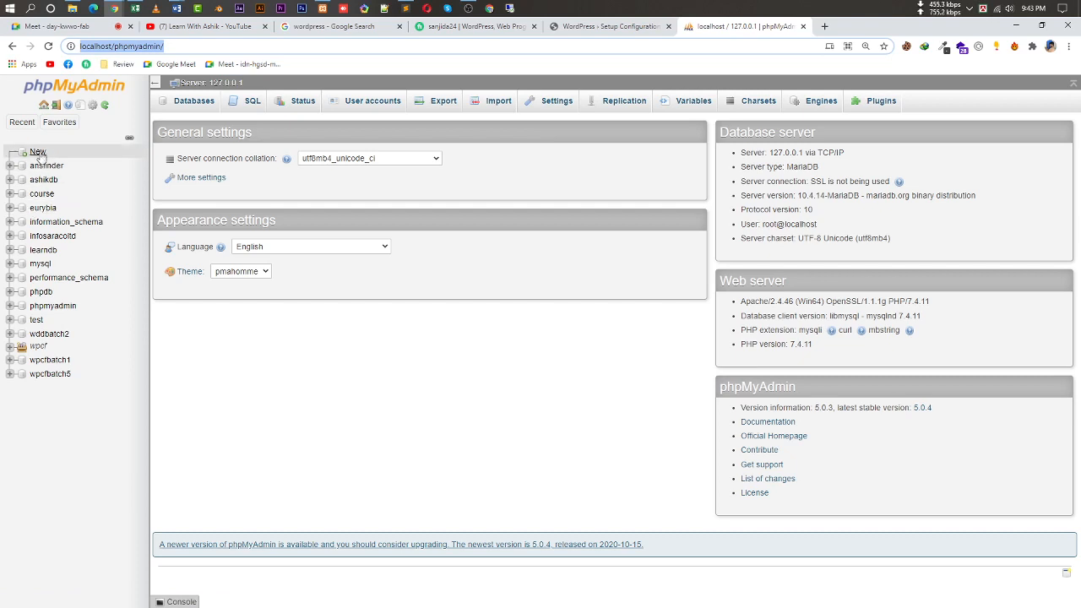
Step: Close the old phpMyAdmin tab, reload localhost/phpmyadmin in a new tab, and highlight MariaDB
{"action": "left_click", "coordinate": [37, 152]}
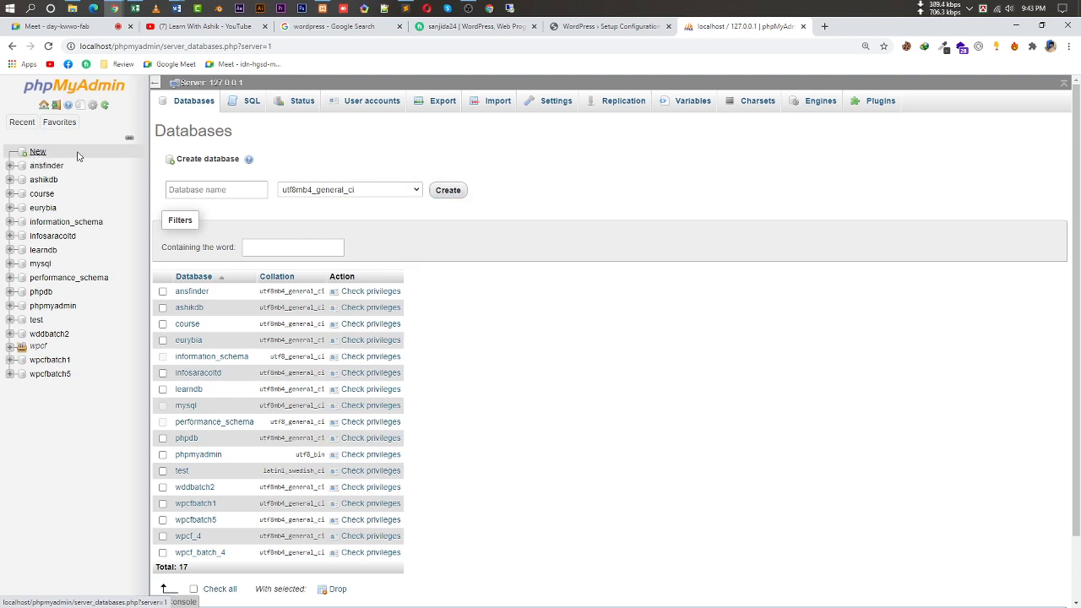
{"action": "left_click", "coordinate": [804, 26]}
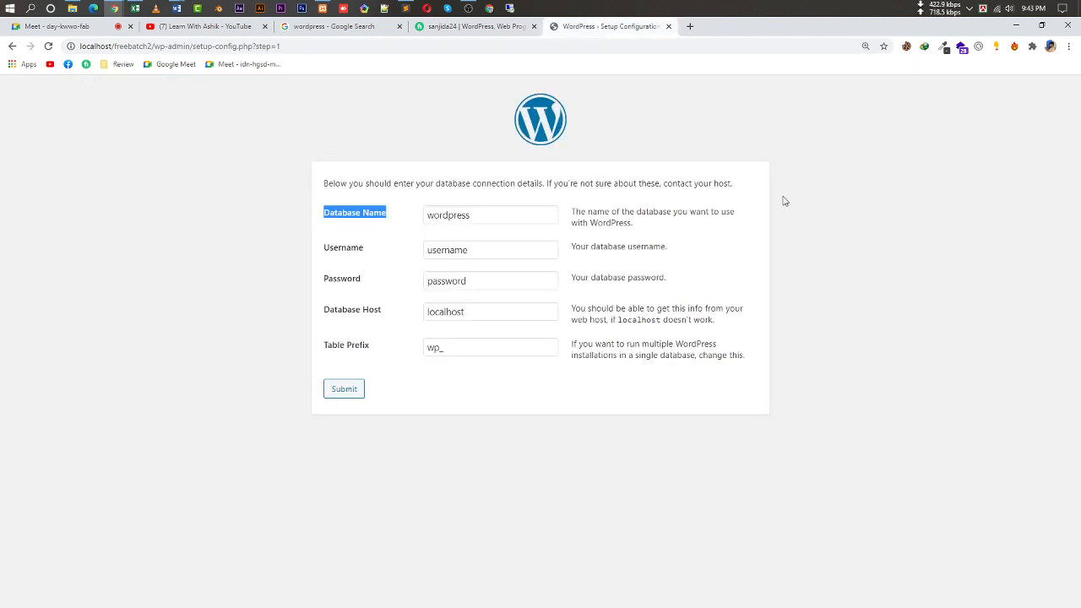
{"action": "left_click", "coordinate": [376, 220]}
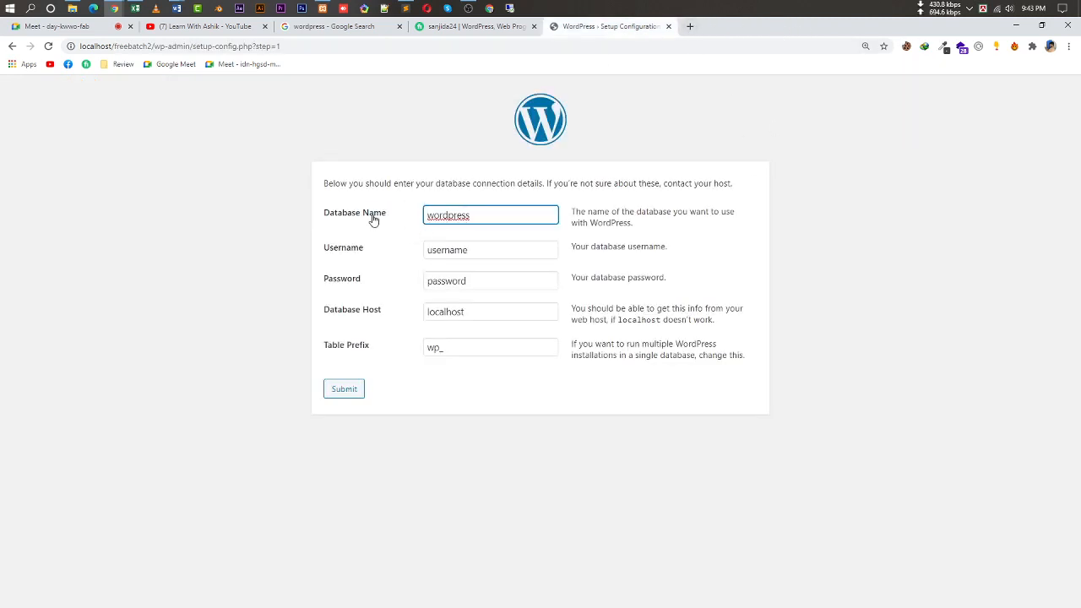
{"action": "left_click_drag", "start_coordinate": [390, 224], "coordinate": [326, 218]}
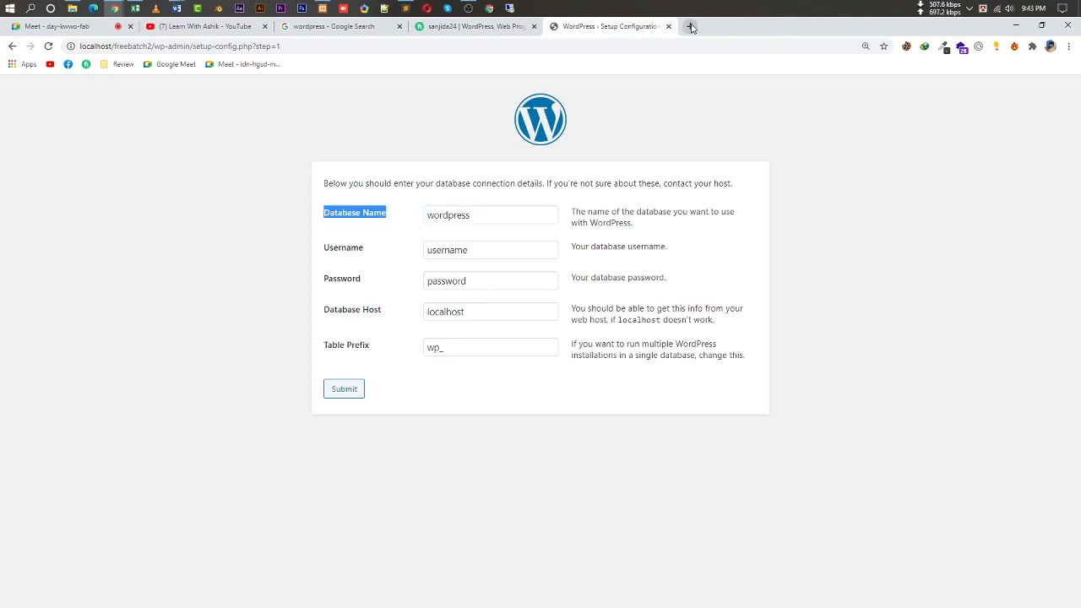
{"action": "left_click", "coordinate": [691, 26]}
{"action": "type", "text": "localhost"}
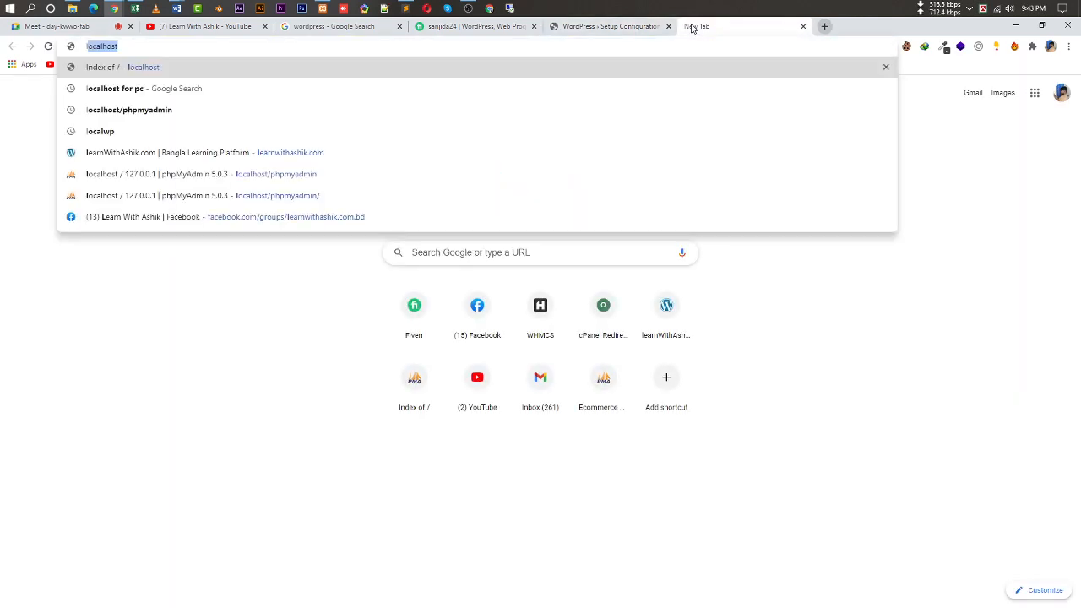
{"action": "type", "text": "/phpmyadm"}
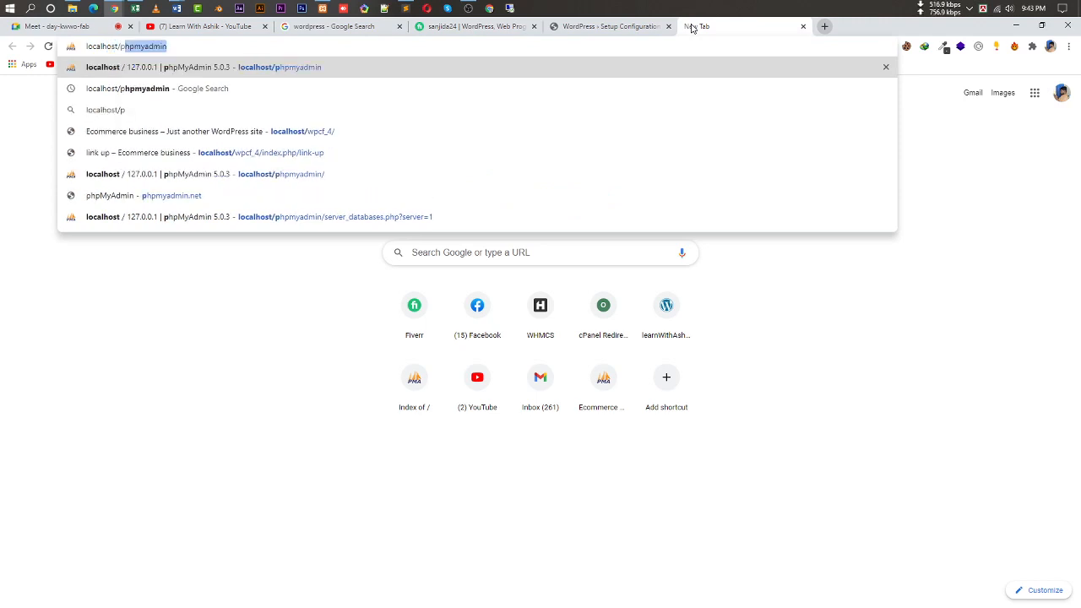
{"action": "type", "text": "in"}
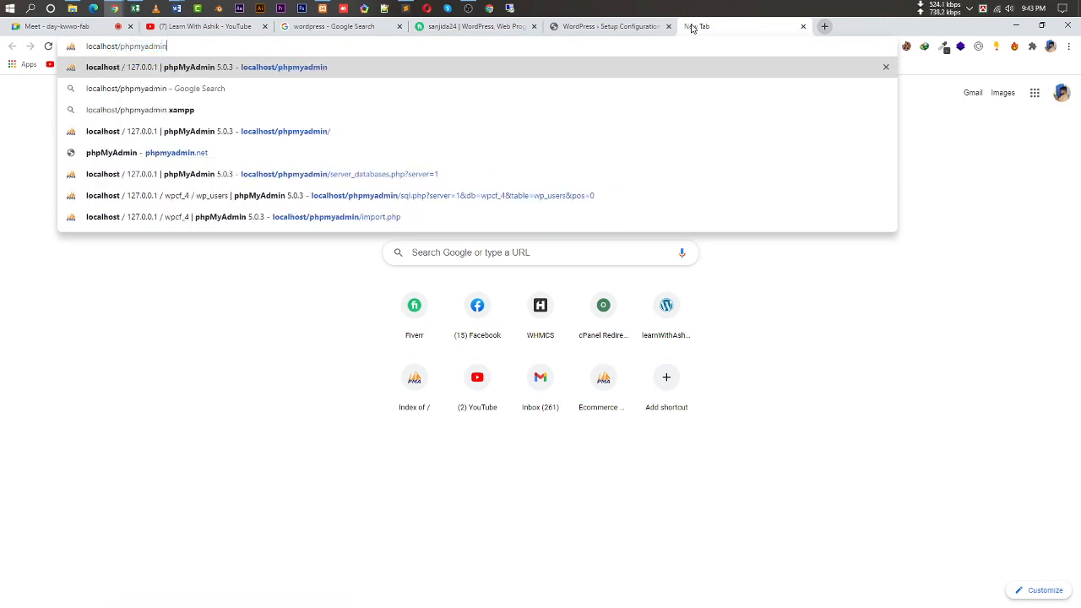
{"action": "key", "text": "Return"}
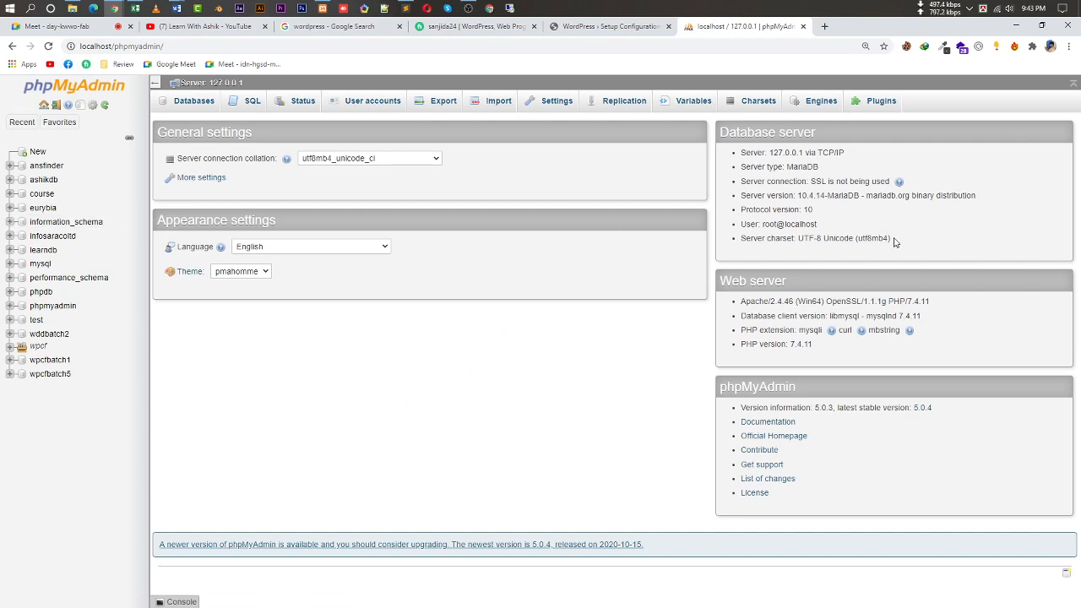
{"action": "left_click_drag", "start_coordinate": [818, 168], "coordinate": [788, 169]}
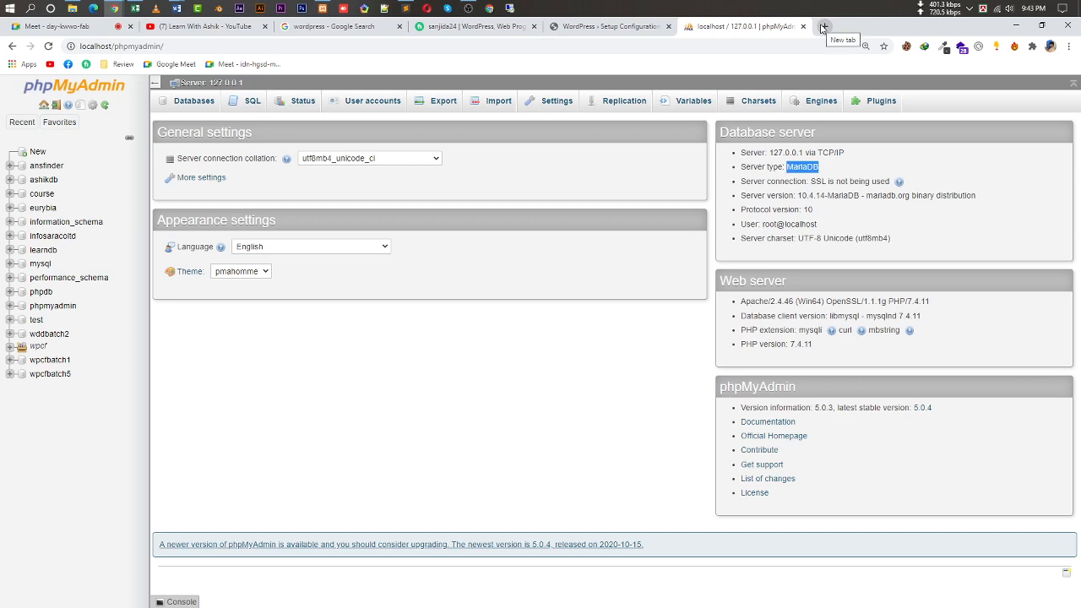
{"action": "left_click", "coordinate": [824, 26]}
Step: Highlight MySQL and MariaDB in Google's WordPress info panel, then return to phpMyAdmin
{"action": "left_click", "coordinate": [326, 29]}
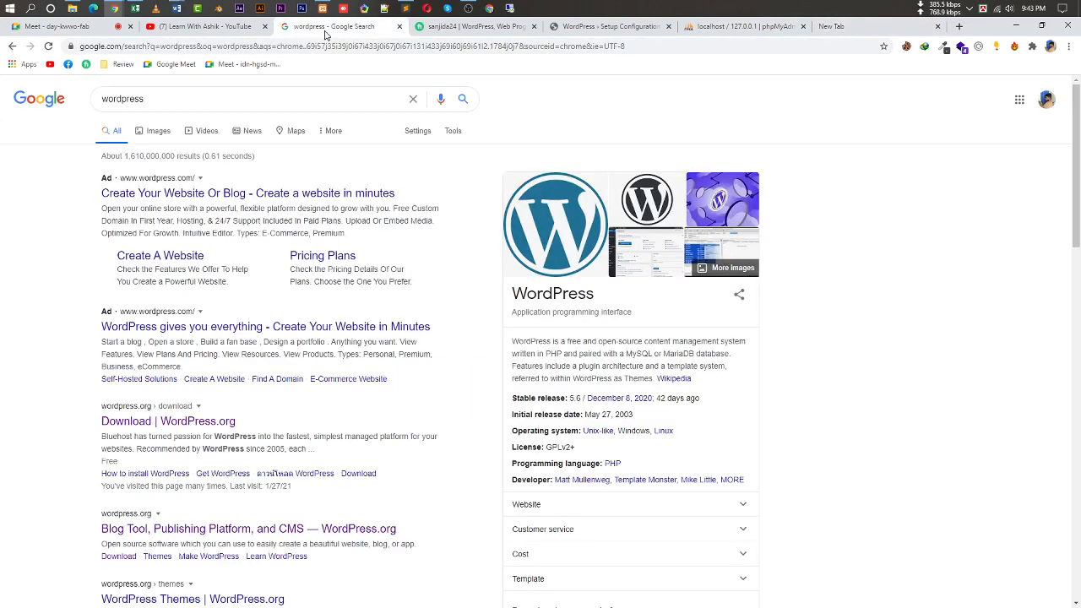
{"action": "scroll", "coordinate": [521, 383], "scroll_direction": "down", "scroll_amount": 1}
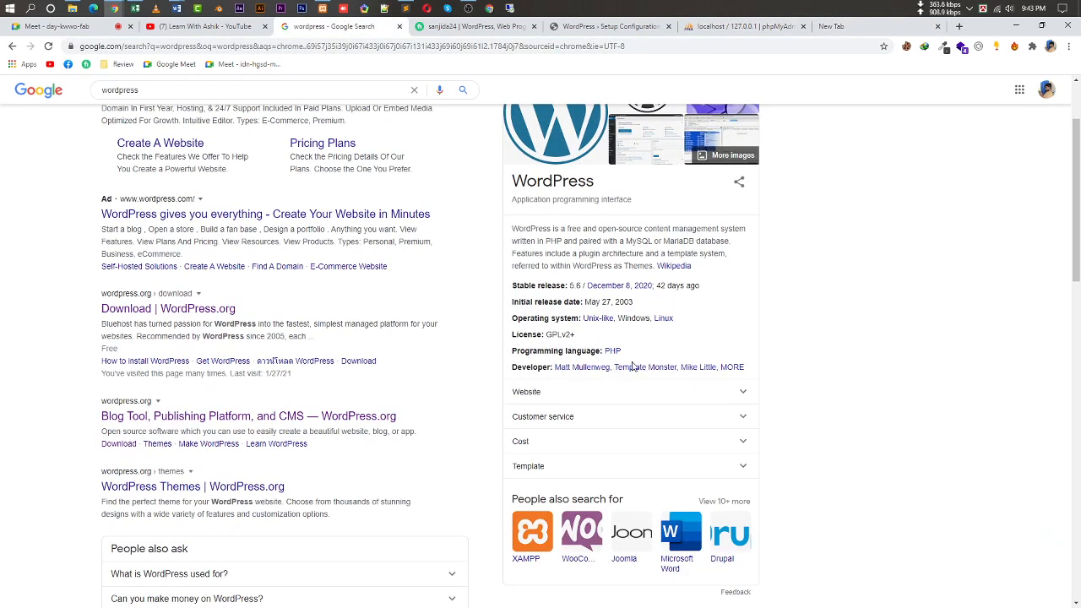
{"action": "scroll", "coordinate": [608, 380], "scroll_direction": "up", "scroll_amount": 1}
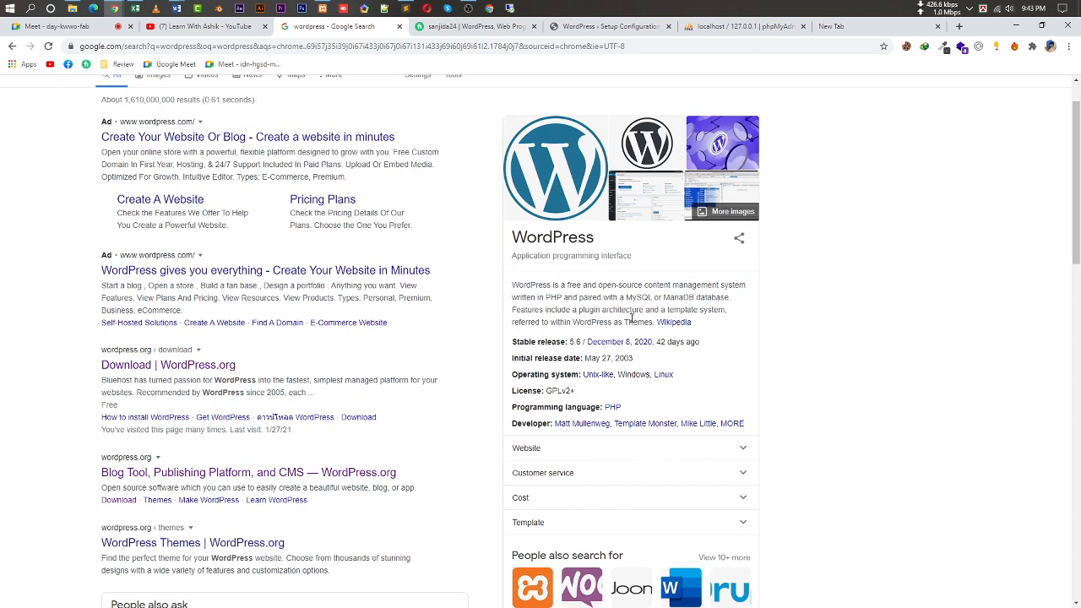
{"action": "left_click_drag", "start_coordinate": [633, 300], "coordinate": [644, 301]}
{"action": "double_click", "coordinate": [681, 297]}
{"action": "left_click", "coordinate": [773, 30]}
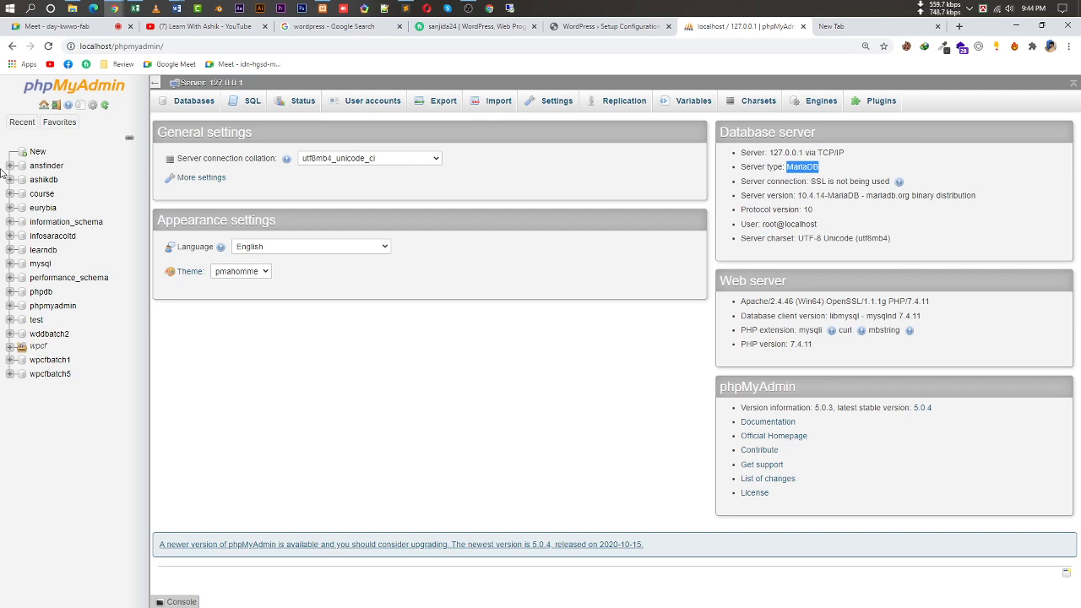
Step: Create the freebatch2 database in phpMyAdmin, copying its name first
{"action": "left_click", "coordinate": [29, 153]}
{"action": "left_click", "coordinate": [181, 189]}
{"action": "type", "text": "tch2"}
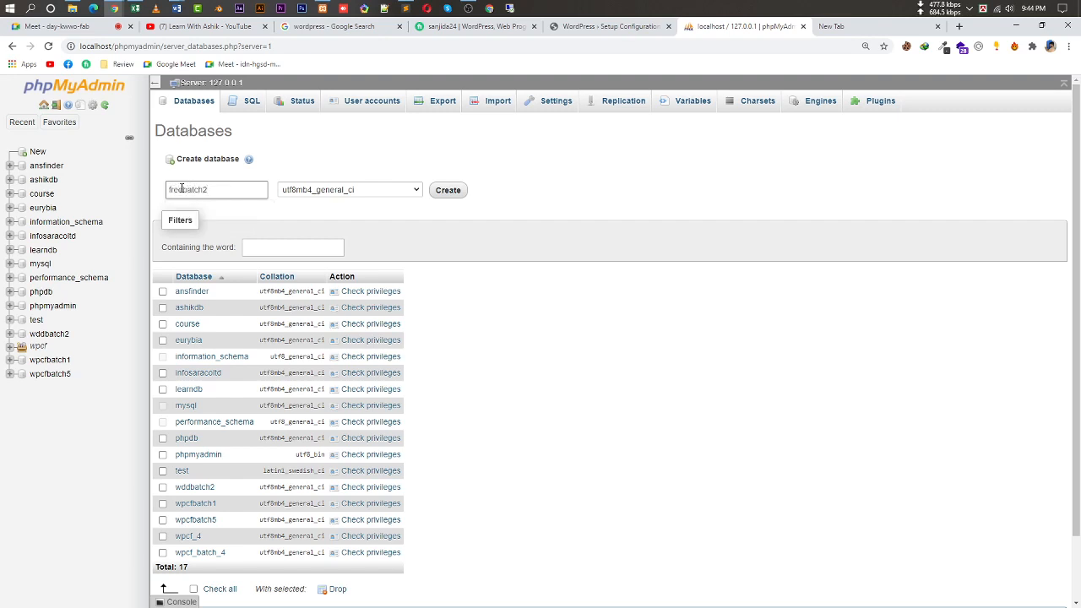
{"action": "double_click", "coordinate": [181, 190]}
{"action": "right_click", "coordinate": [190, 192]}
{"action": "left_click", "coordinate": [214, 228]}
{"action": "left_click", "coordinate": [452, 190]}
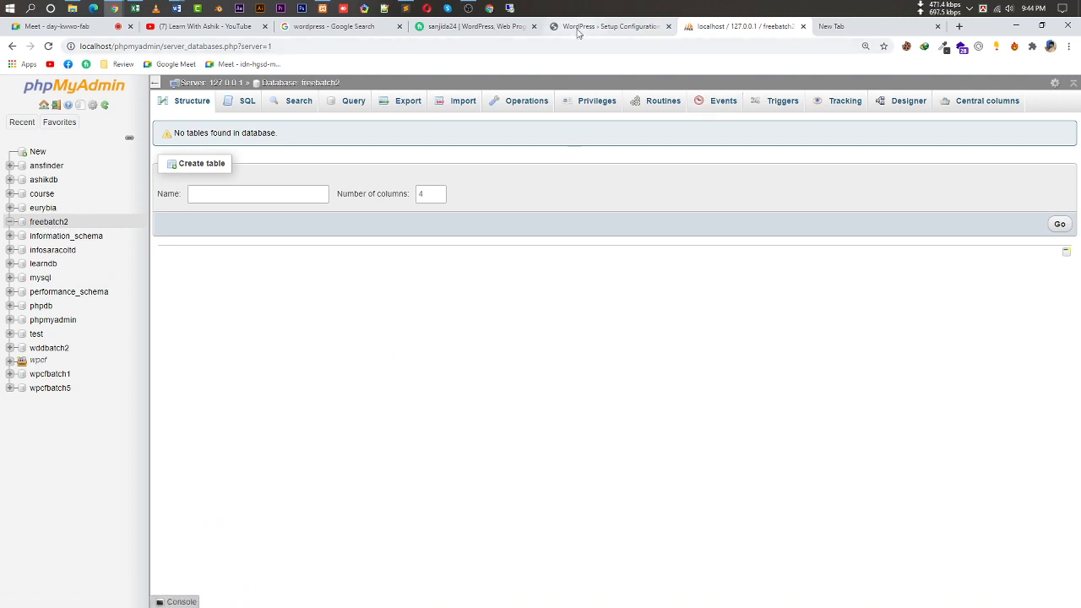
Step: Paste freebatch2 into the WordPress setup form's Database Name, replacing wordpress
{"action": "left_click", "coordinate": [581, 27]}
{"action": "double_click", "coordinate": [501, 221]}
{"action": "key", "text": "ctrl+v"}
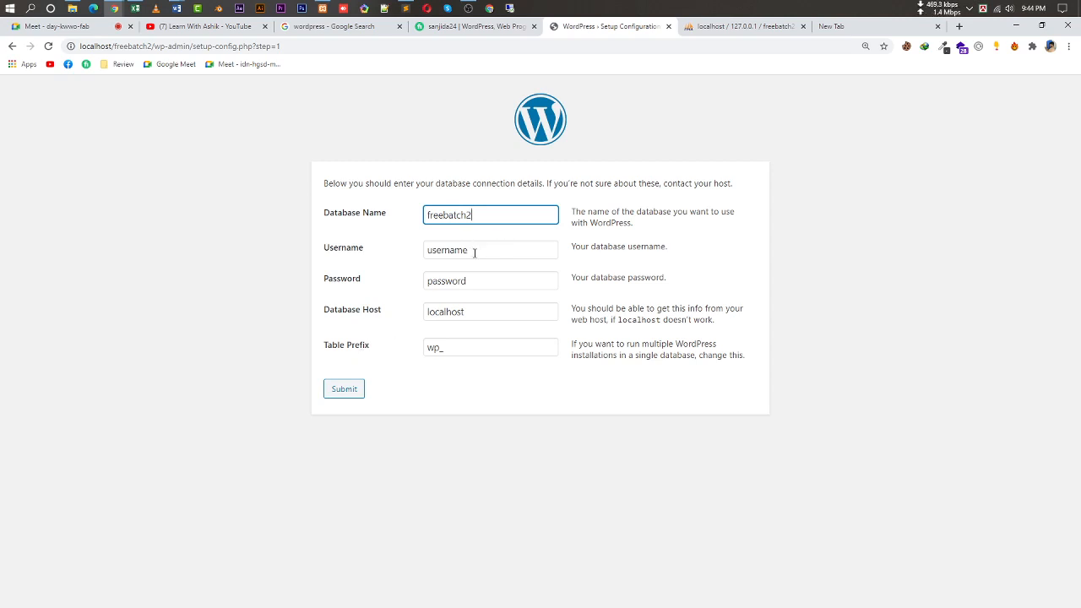
Step: Open phpMyAdmin's Databases list to confirm freebatch2 exists
{"action": "left_click_drag", "start_coordinate": [474, 253], "coordinate": [376, 260]}
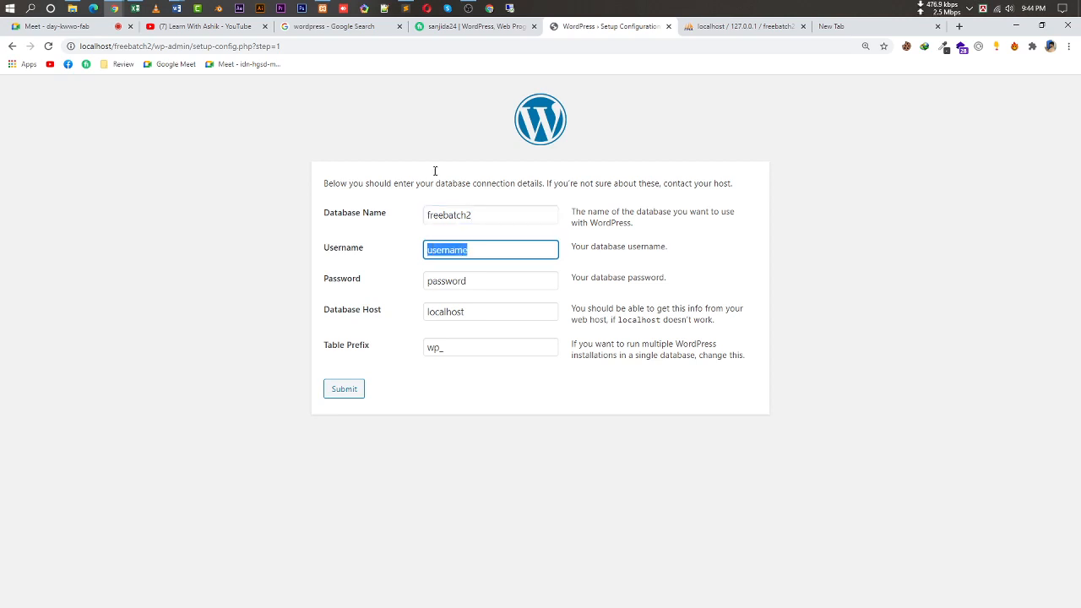
{"action": "left_click", "coordinate": [741, 26]}
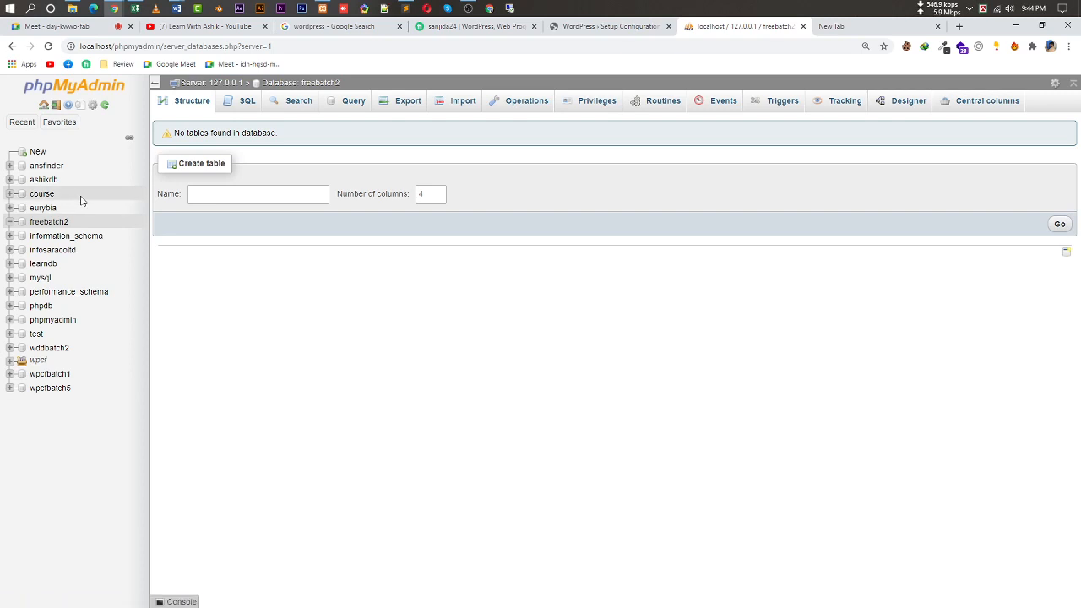
{"action": "left_click", "coordinate": [38, 151]}
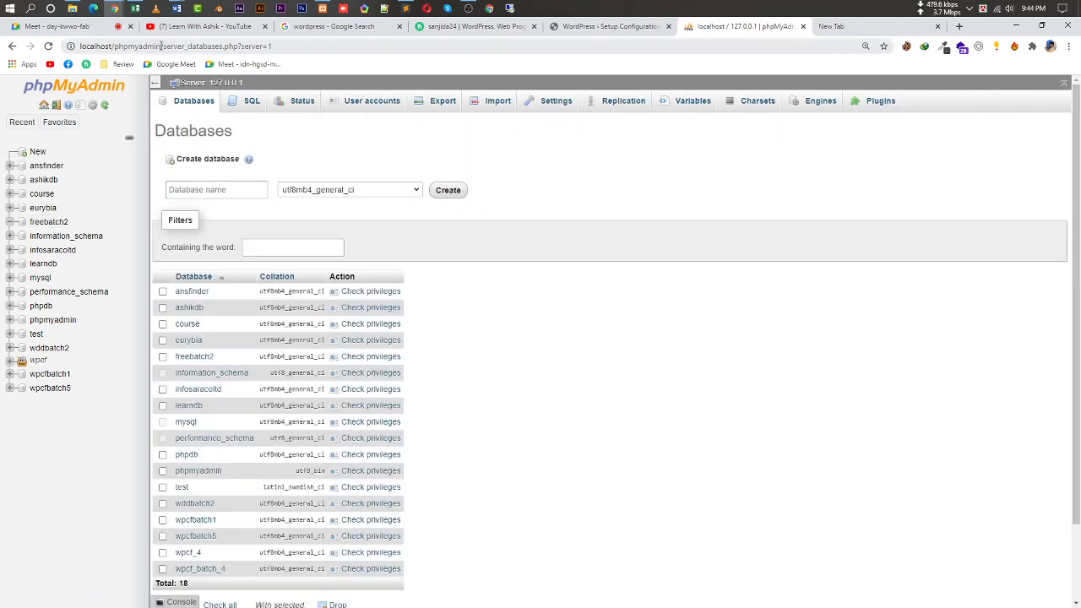
{"action": "left_click_drag", "start_coordinate": [161, 46], "coordinate": [80, 46]}
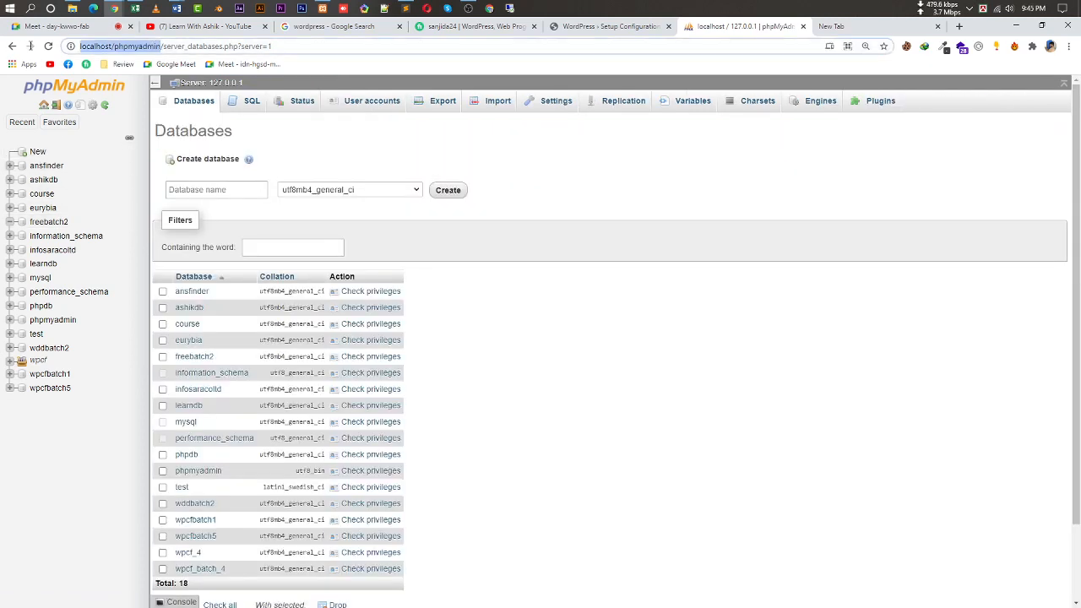
{"action": "left_click", "coordinate": [196, 188]}
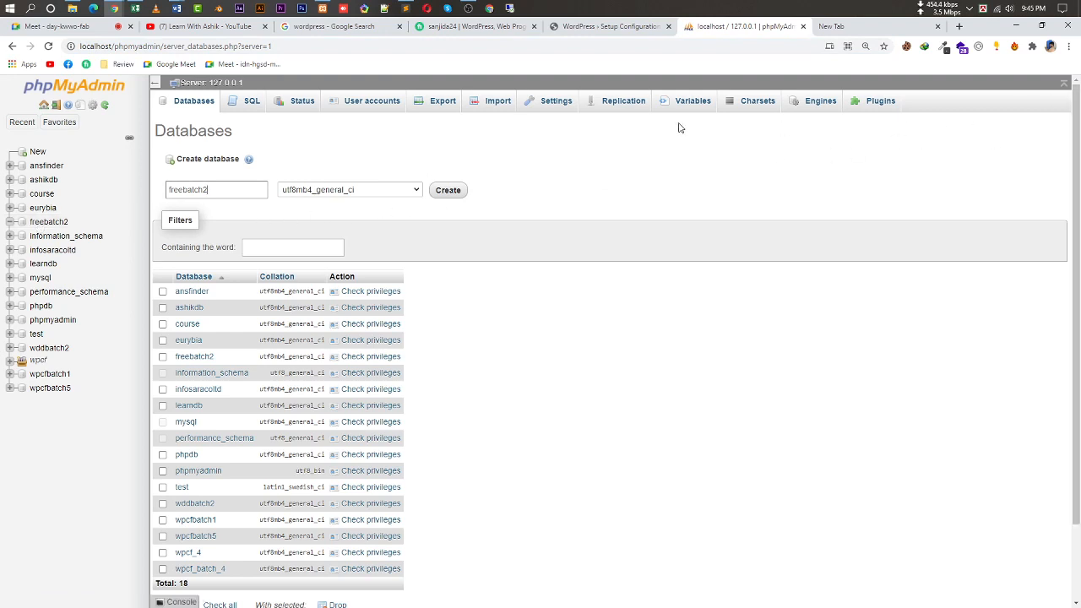
Step: Review the freebatch2 Database Name and default Username on the WordPress setup form
{"action": "left_click", "coordinate": [615, 28]}
{"action": "left_click_drag", "start_coordinate": [371, 252], "coordinate": [321, 251]}
{"action": "left_click", "coordinate": [506, 216]}
{"action": "left_click_drag", "start_coordinate": [471, 215], "coordinate": [329, 254]}
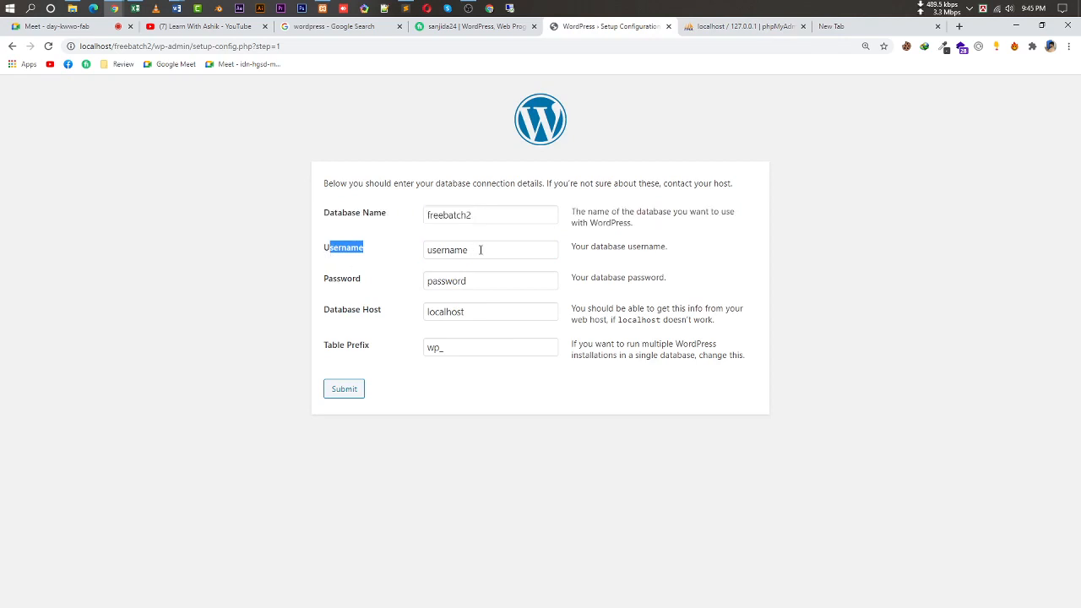
{"action": "left_click_drag", "start_coordinate": [476, 250], "coordinate": [391, 258]}
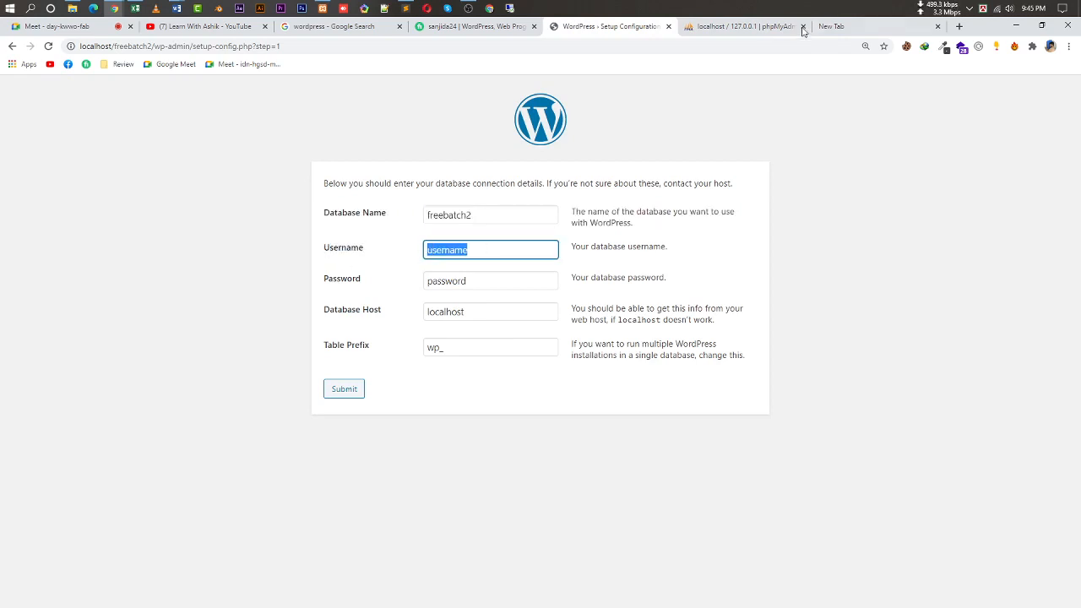
{"action": "left_click", "coordinate": [745, 27]}
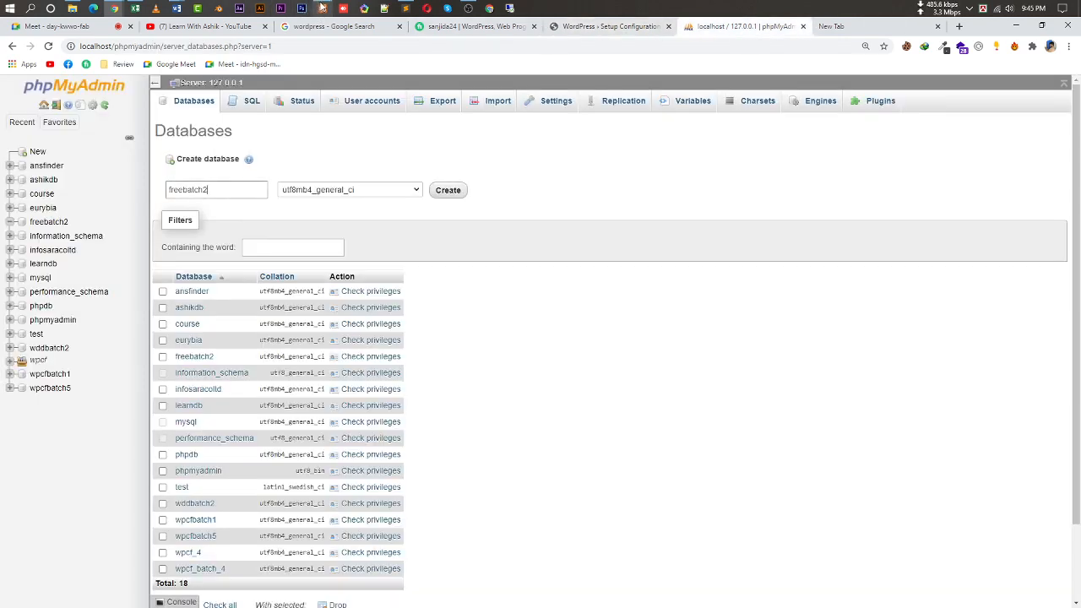
Step: Enter root as the database username and clear the password, leaving it blank
{"action": "left_click", "coordinate": [322, 9]}
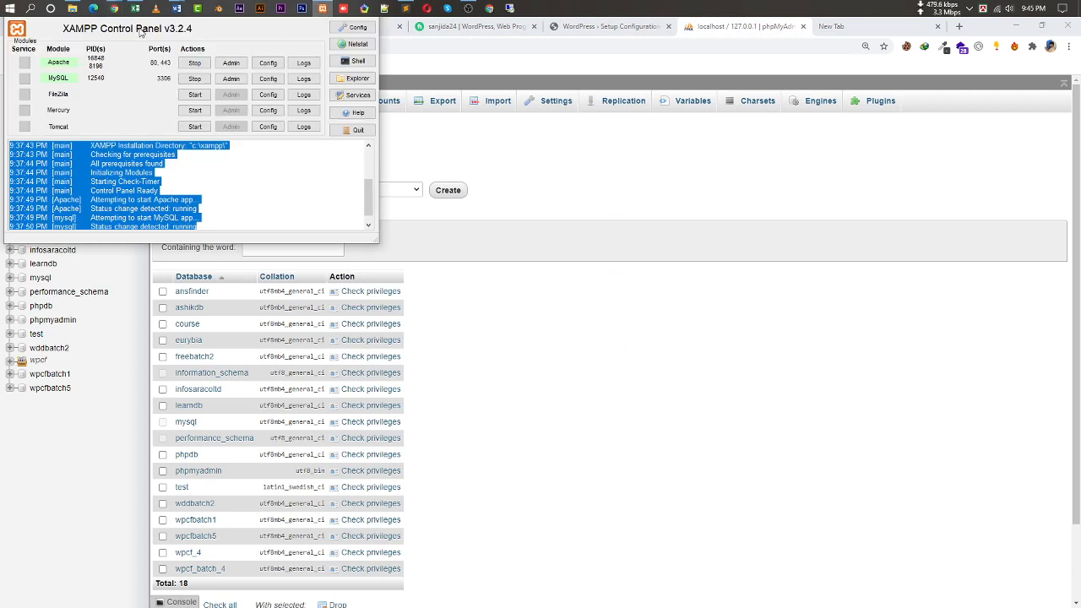
{"action": "left_click", "coordinate": [105, 172]}
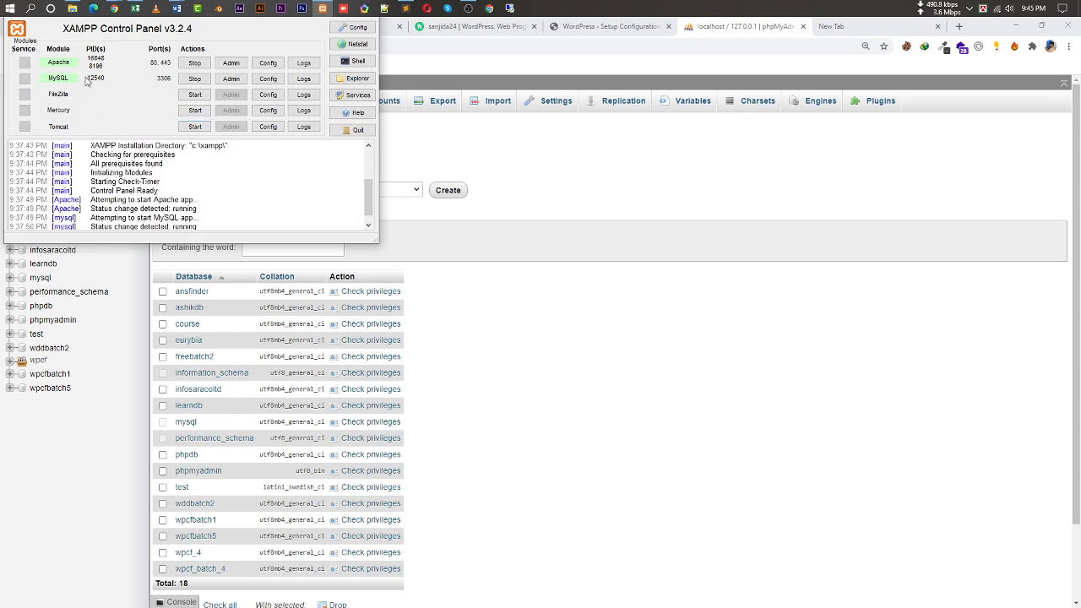
{"action": "left_click", "coordinate": [598, 28]}
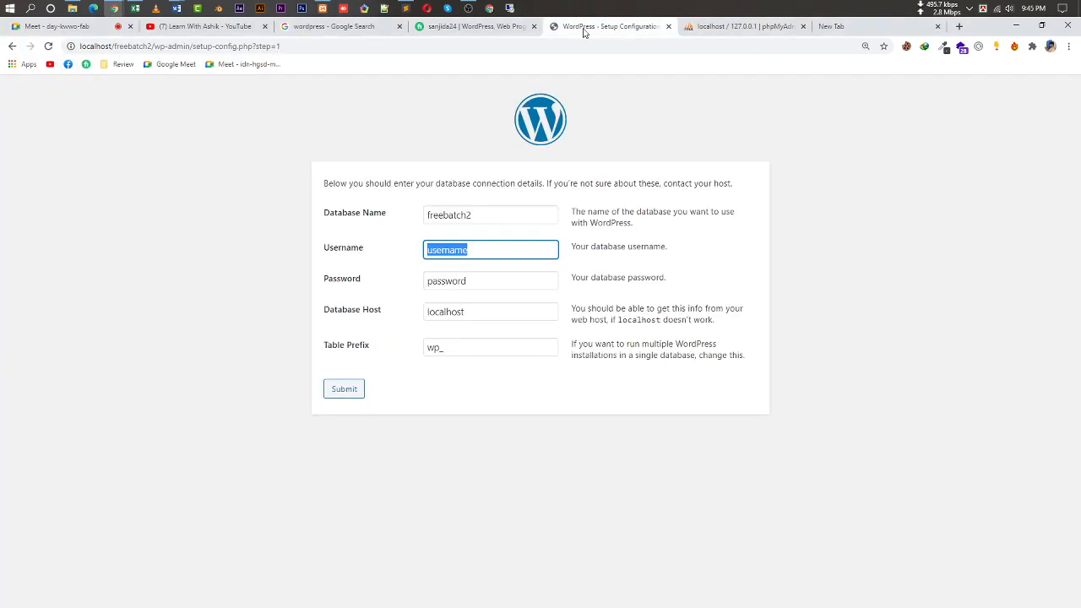
{"action": "type", "text": "root"}
{"action": "left_click_drag", "start_coordinate": [479, 252], "coordinate": [409, 256]}
{"action": "key", "text": "Tab"}
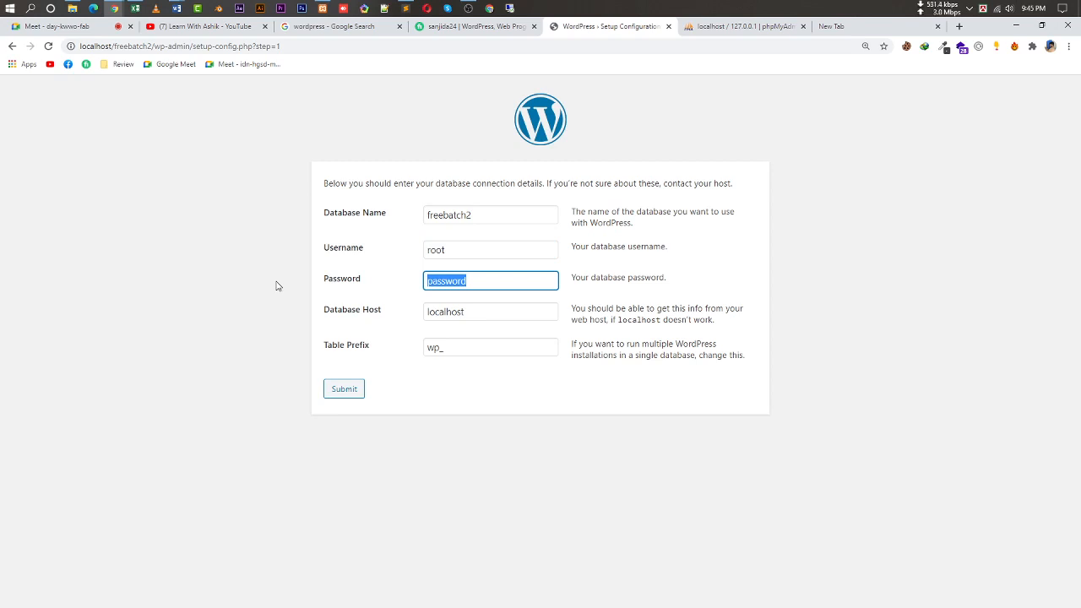
{"action": "key", "text": "BackSpace"}
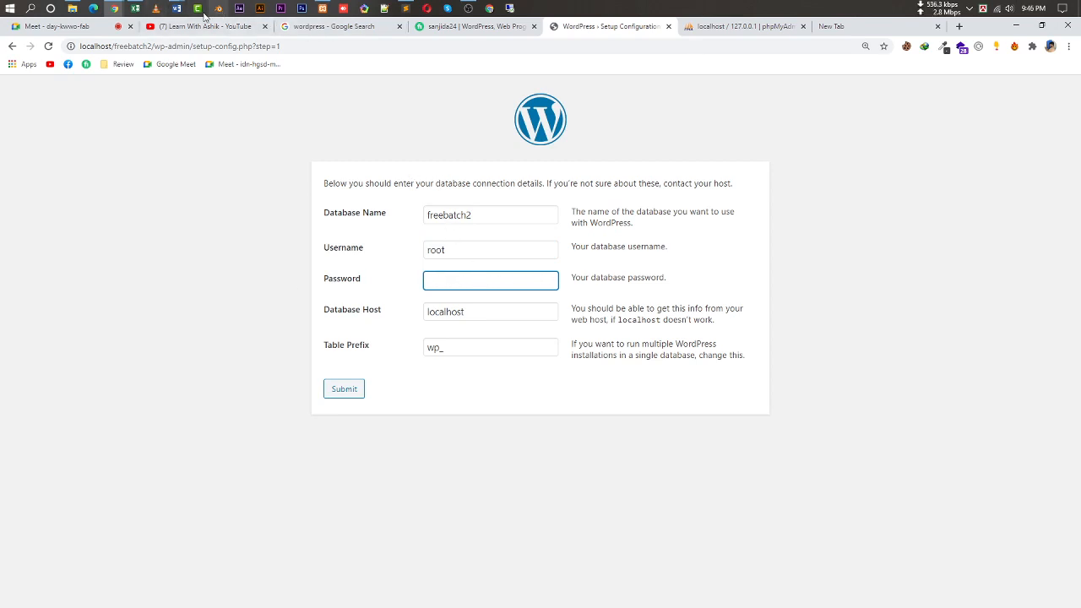
Step: Recheck the XAMPP Control Panel and leave Database Host localhost and Table Prefix wp_ unchanged
{"action": "left_click", "coordinate": [318, 9]}
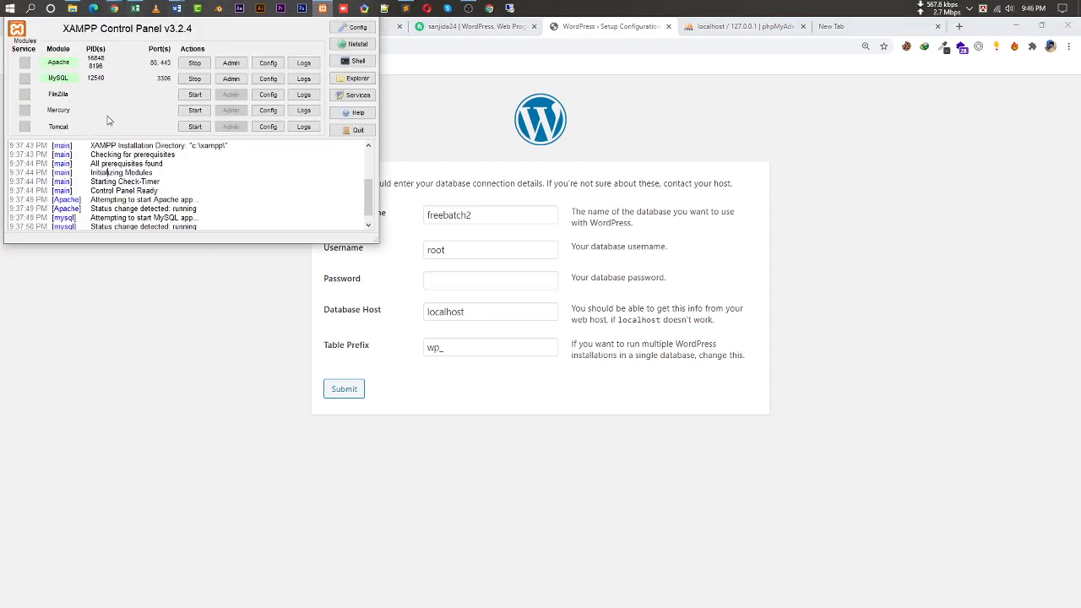
{"action": "left_click", "coordinate": [461, 251]}
{"action": "double_click", "coordinate": [461, 251]}
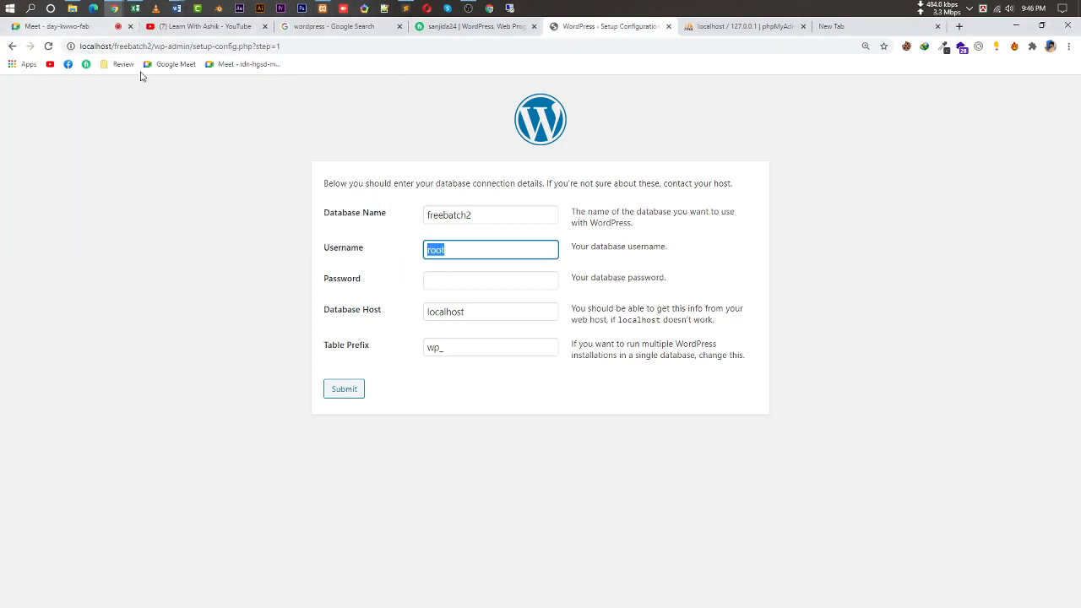
{"action": "left_click", "coordinate": [427, 278]}
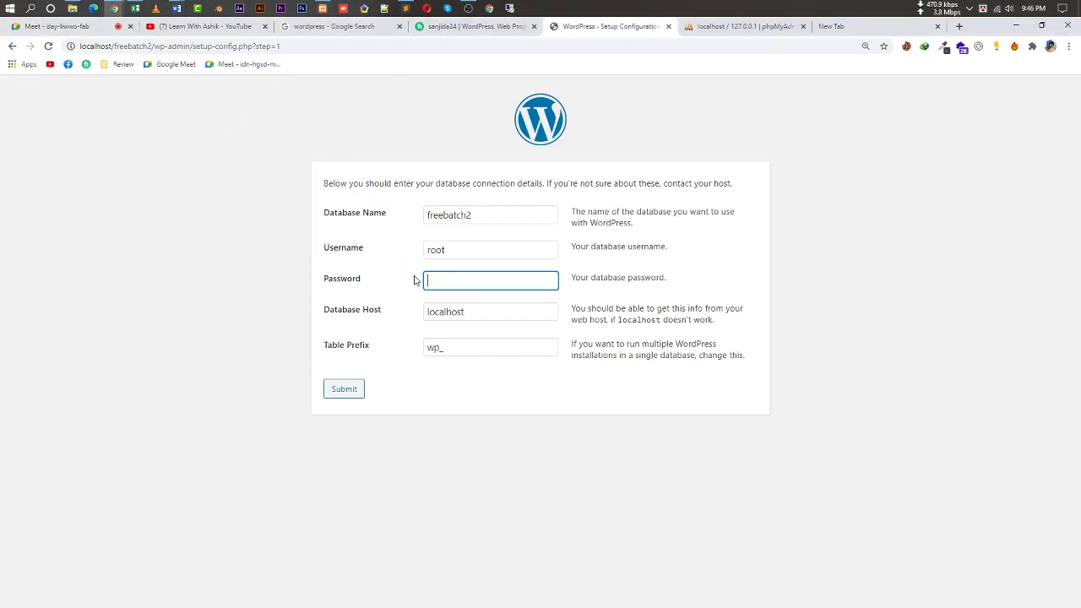
{"action": "key", "text": "Tab"}
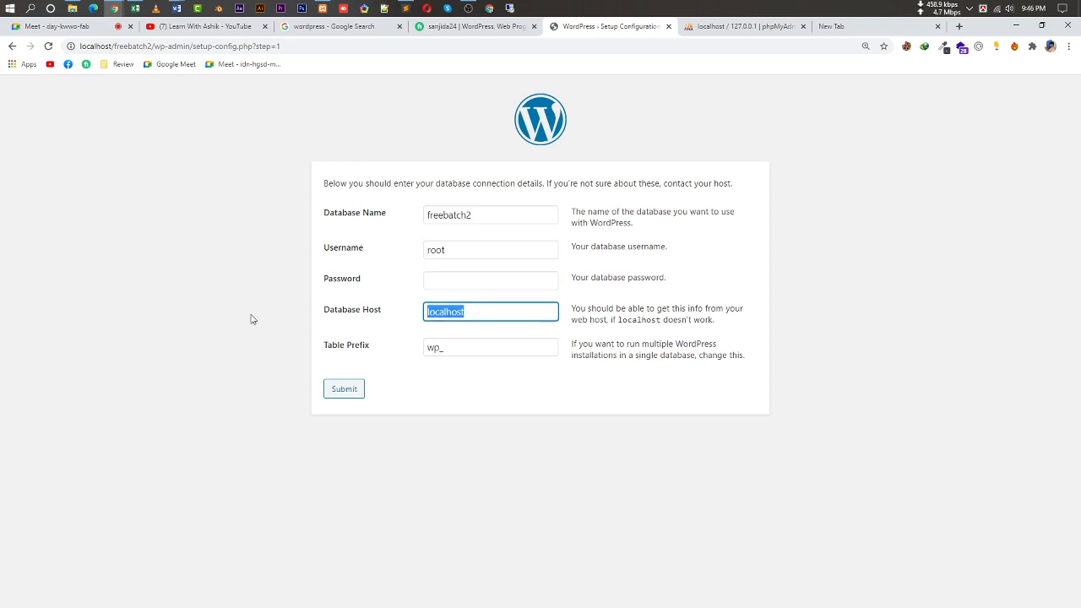
{"action": "key", "text": "Tab"}
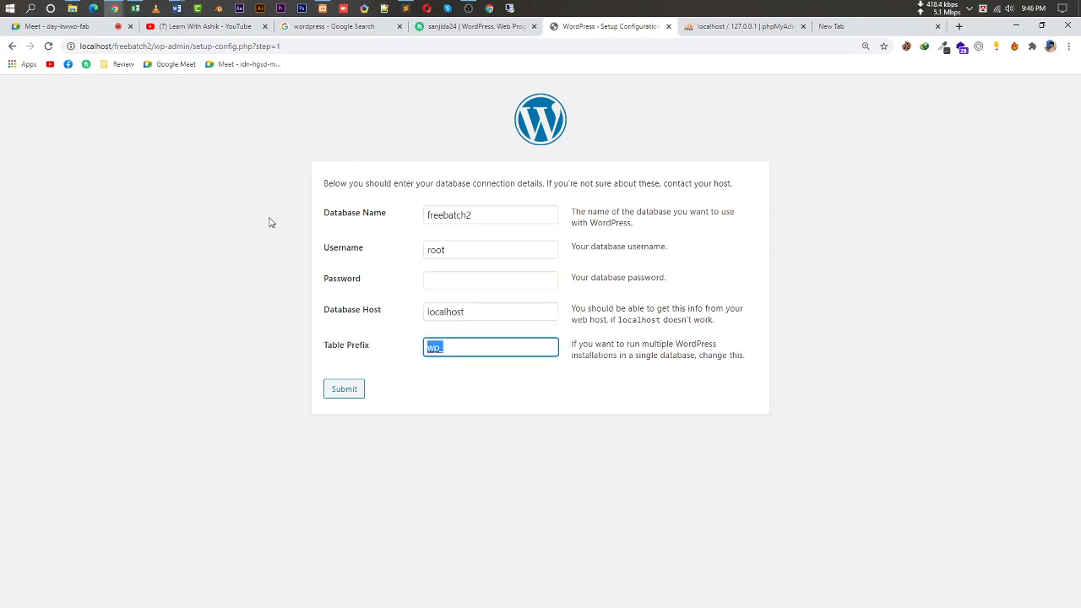
{"action": "left_click", "coordinate": [272, 222]}
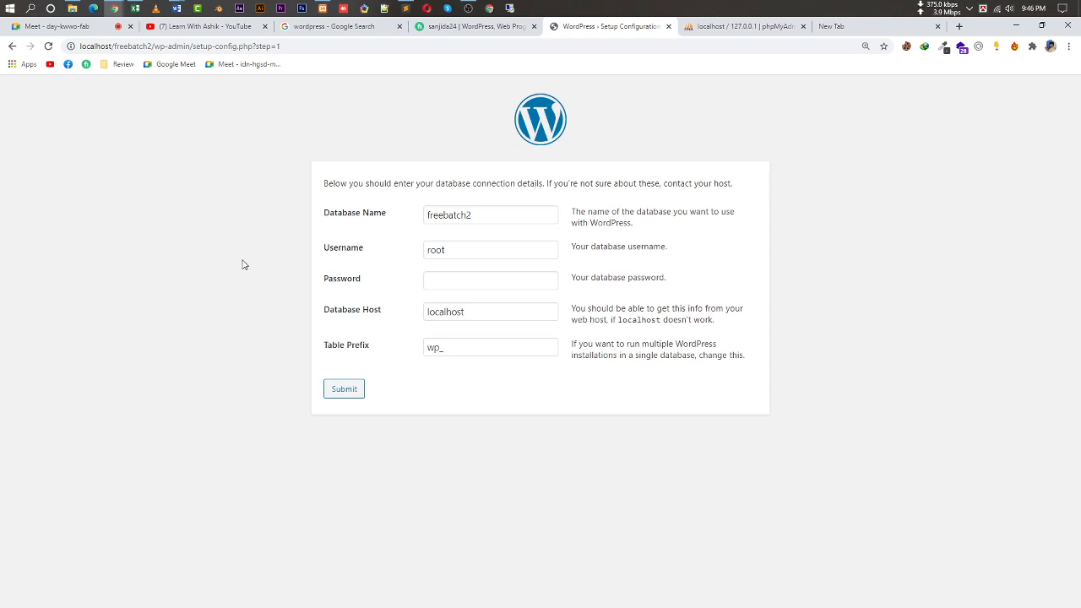
Step: Review the values freebatch2, root, blank password, localhost and wp_, then open the freebatch2 folder
{"action": "left_click", "coordinate": [509, 220]}
{"action": "double_click", "coordinate": [509, 220]}
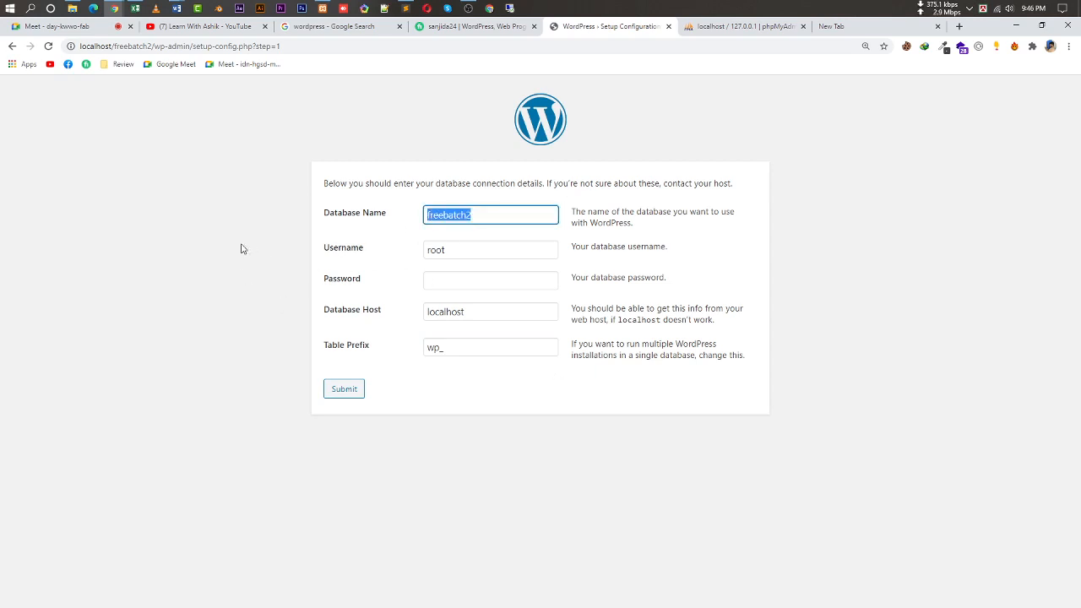
{"action": "double_click", "coordinate": [463, 251]}
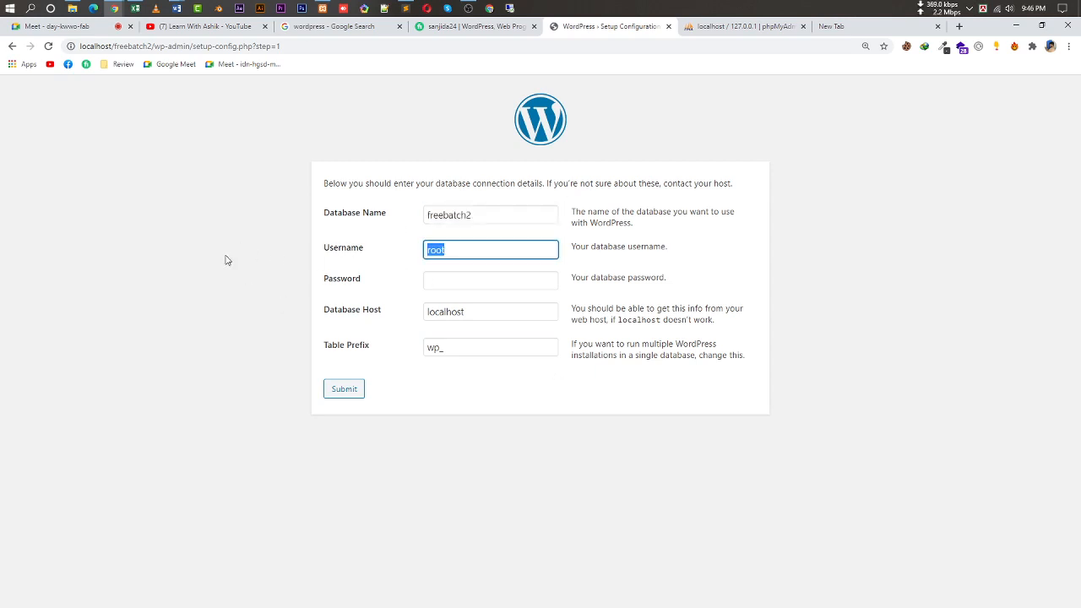
{"action": "left_click", "coordinate": [461, 277]}
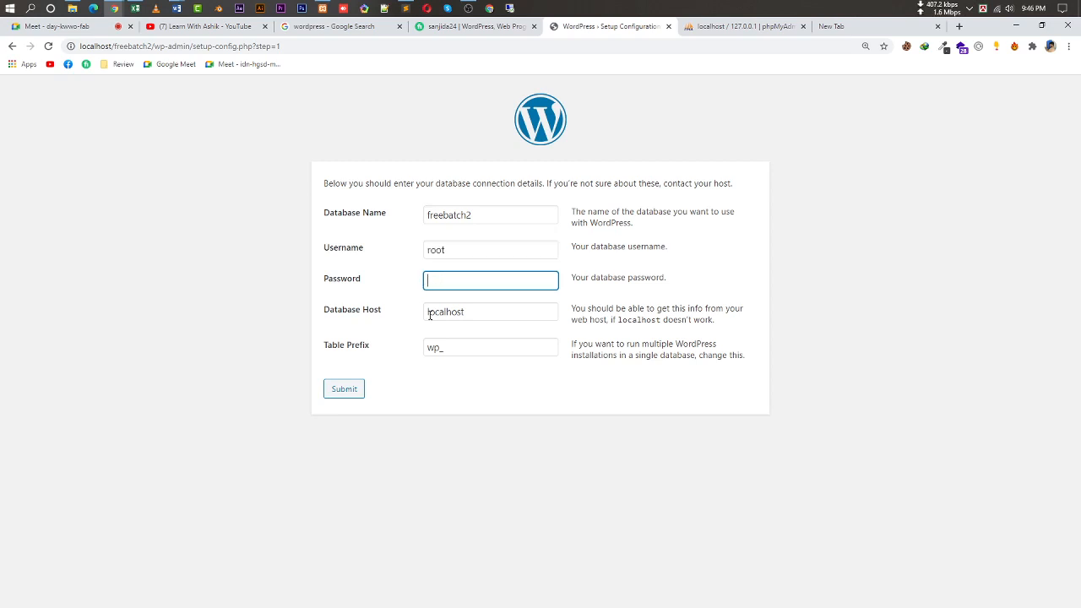
{"action": "double_click", "coordinate": [480, 318]}
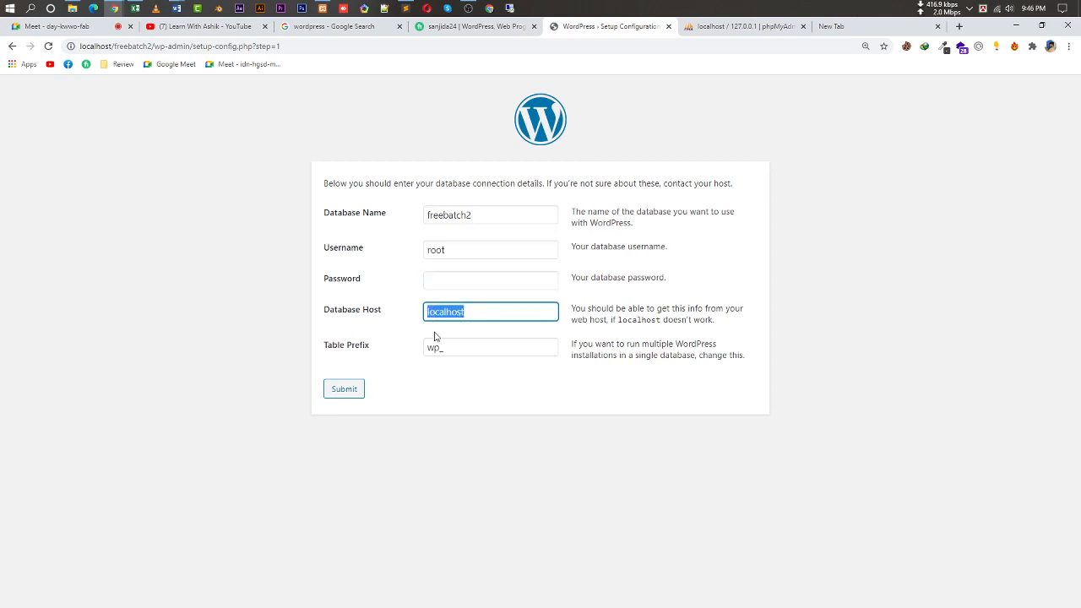
{"action": "left_click", "coordinate": [370, 318]}
{"action": "triple_click", "coordinate": [369, 316]}
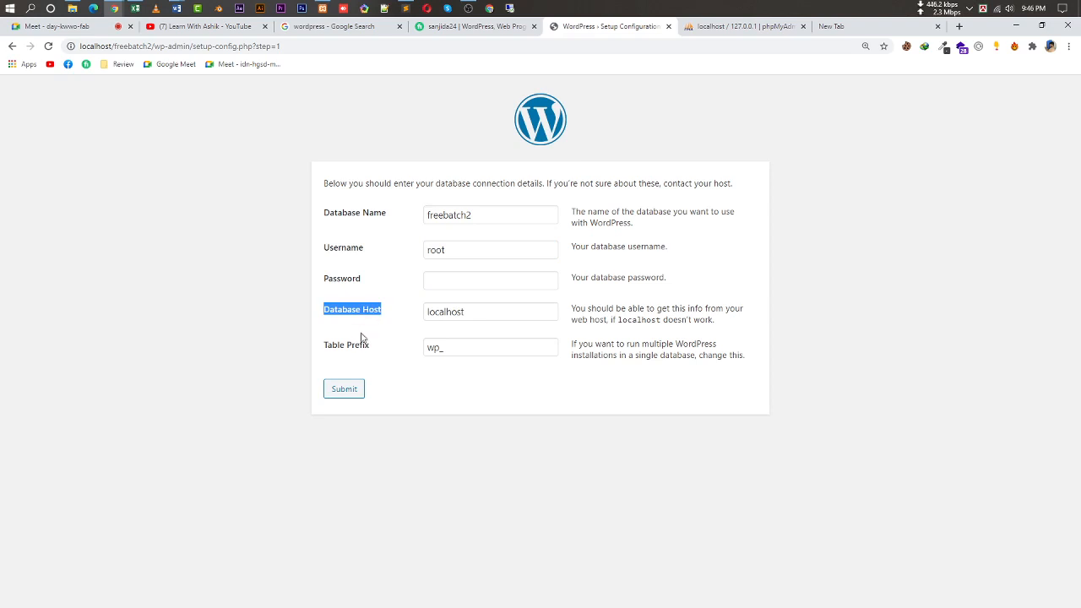
{"action": "left_click", "coordinate": [347, 352]}
{"action": "triple_click", "coordinate": [346, 352]}
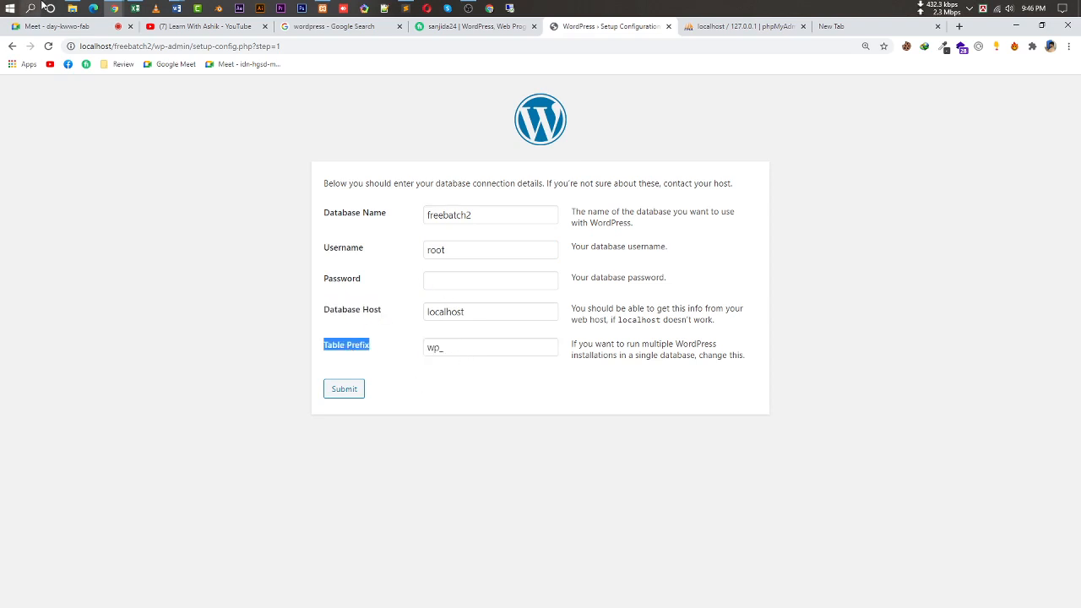
{"action": "left_click", "coordinate": [75, 9]}
Step: Refresh the freebatch2 folder to confirm it has wp-config-sample.php but no wp-config.php
{"action": "left_click", "coordinate": [282, 394]}
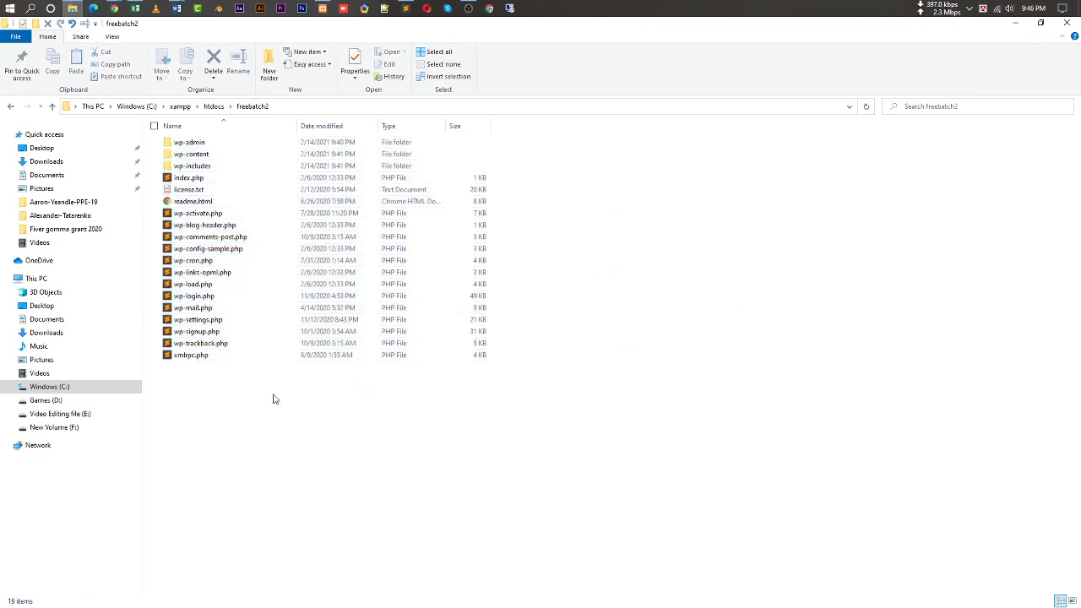
{"action": "right_click", "coordinate": [255, 444]}
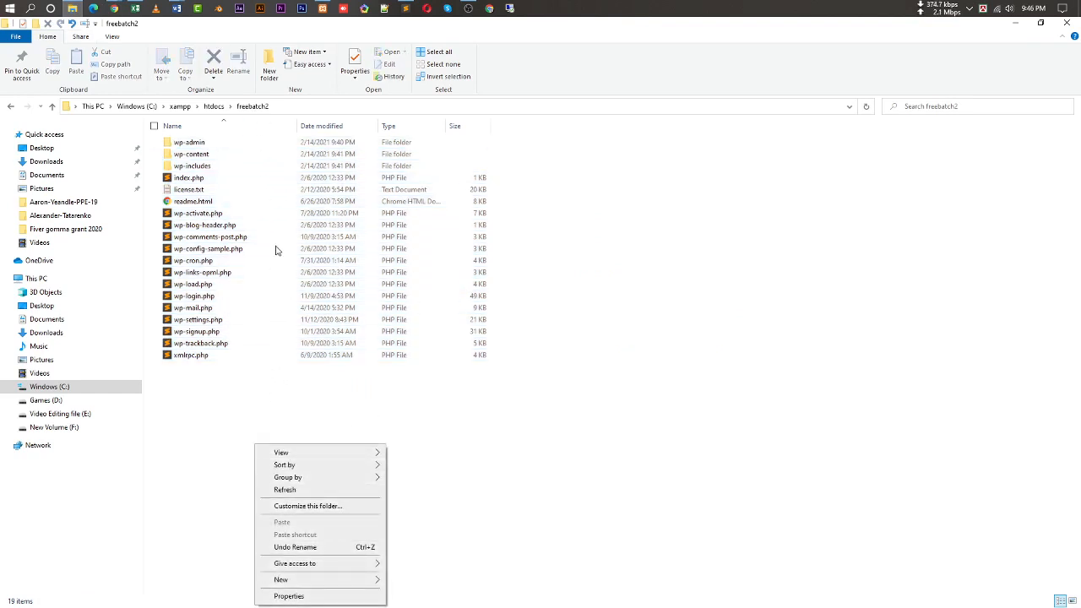
{"action": "left_click", "coordinate": [638, 229]}
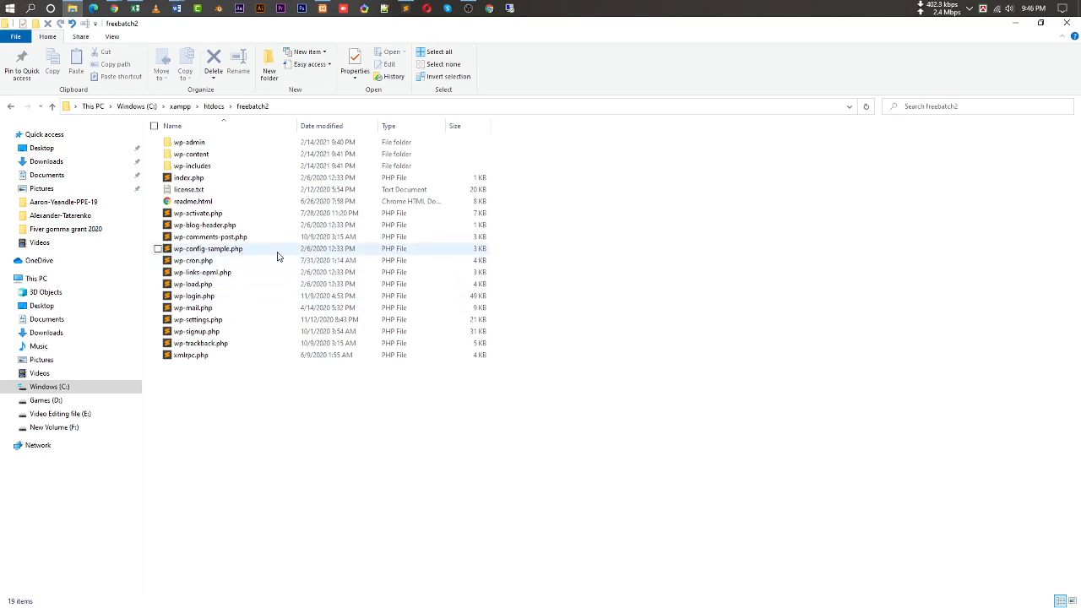
{"action": "right_click", "coordinate": [238, 425]}
{"action": "left_click", "coordinate": [314, 465]}
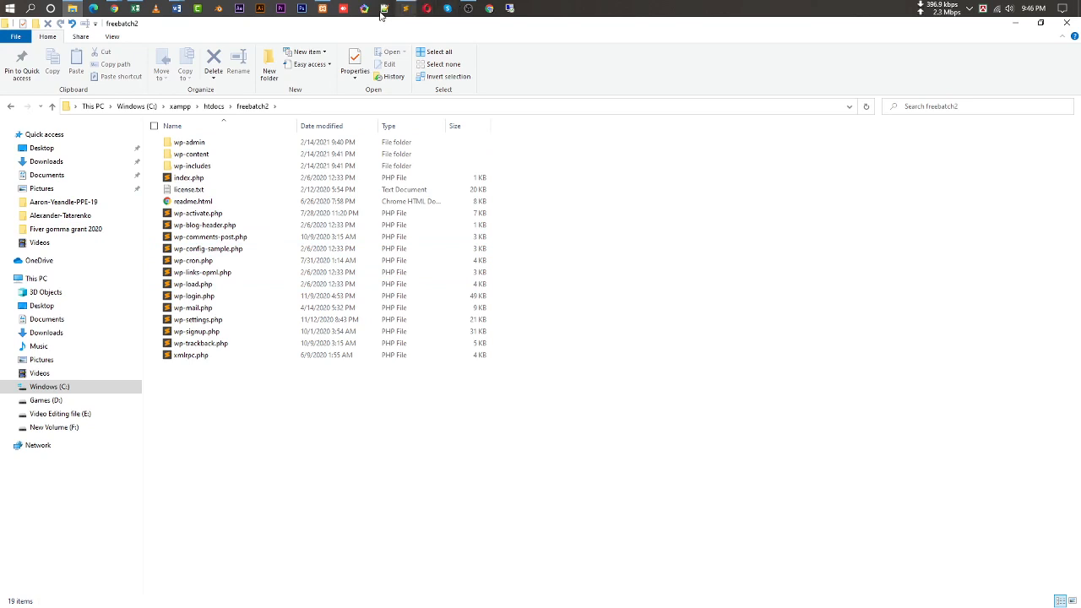
{"action": "mouse_move", "coordinate": [113, 7]}
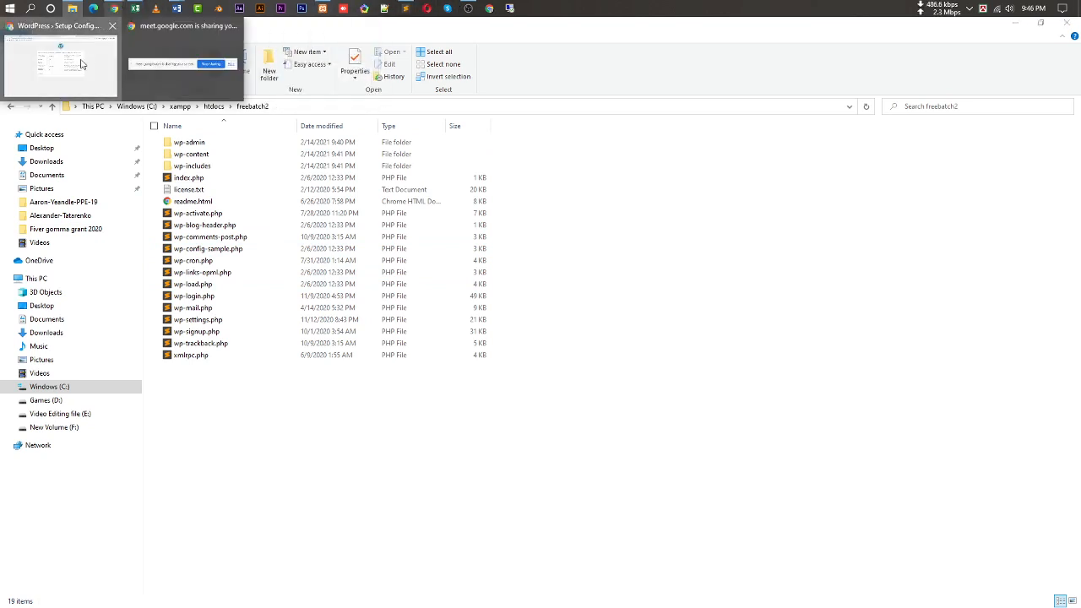
{"action": "left_click", "coordinate": [61, 55]}
Step: Load localhost/ and open the freebatch2 folder to start the WordPress setup
{"action": "left_click_drag", "start_coordinate": [152, 46], "coordinate": [527, 58]}
{"action": "key", "text": "BackSpace"}
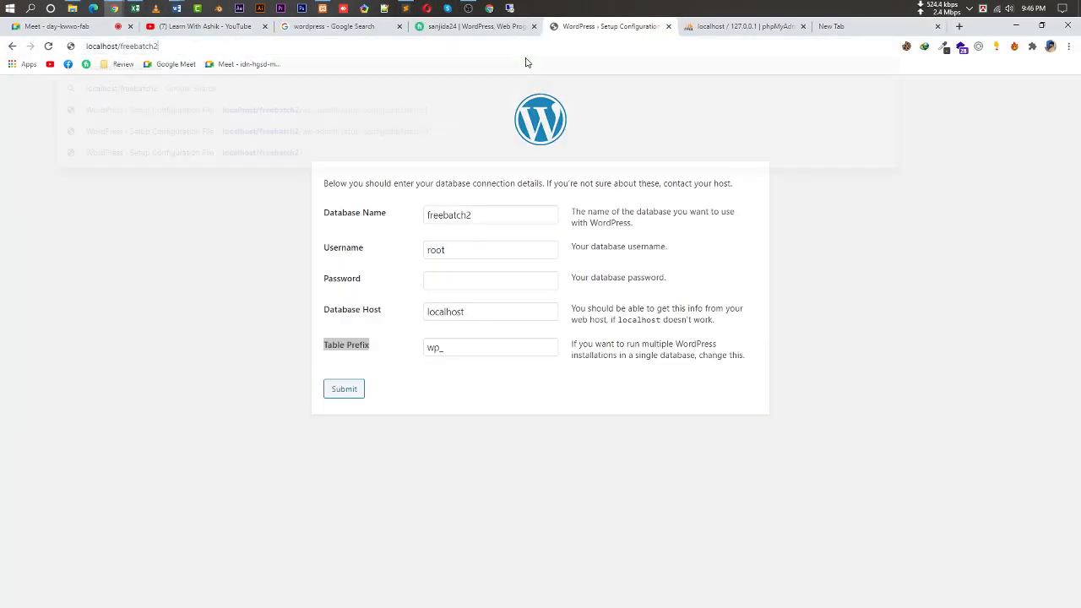
{"action": "key", "text": "Return"}
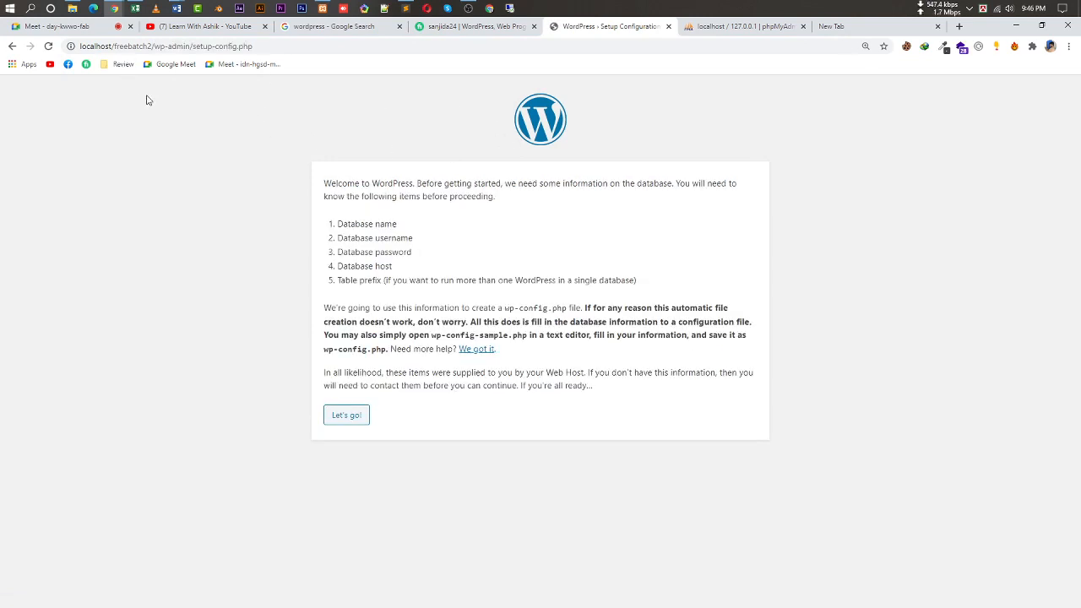
{"action": "left_click", "coordinate": [108, 47]}
{"action": "type", "text": "localhost/"}
{"action": "key", "text": "Return"}
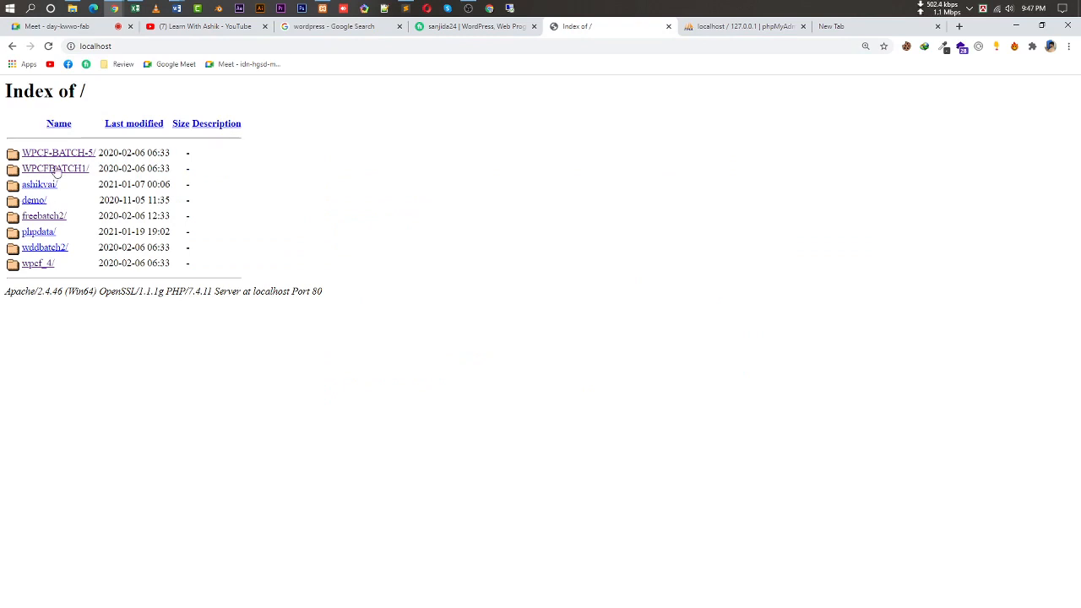
{"action": "left_click", "coordinate": [44, 218]}
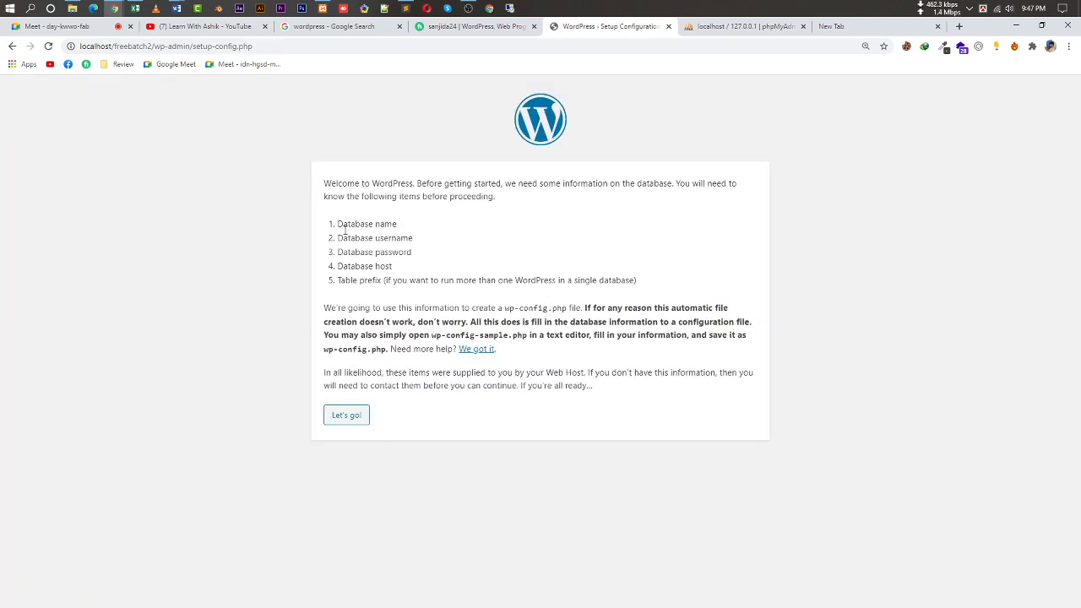
Step: Review the required database details and begin the database connection setup
{"action": "left_click_drag", "start_coordinate": [344, 230], "coordinate": [648, 287]}
{"action": "left_click", "coordinate": [158, 304]}
{"action": "double_click", "coordinate": [167, 298]}
{"action": "left_click", "coordinate": [345, 221]}
{"action": "left_click", "coordinate": [349, 414]}
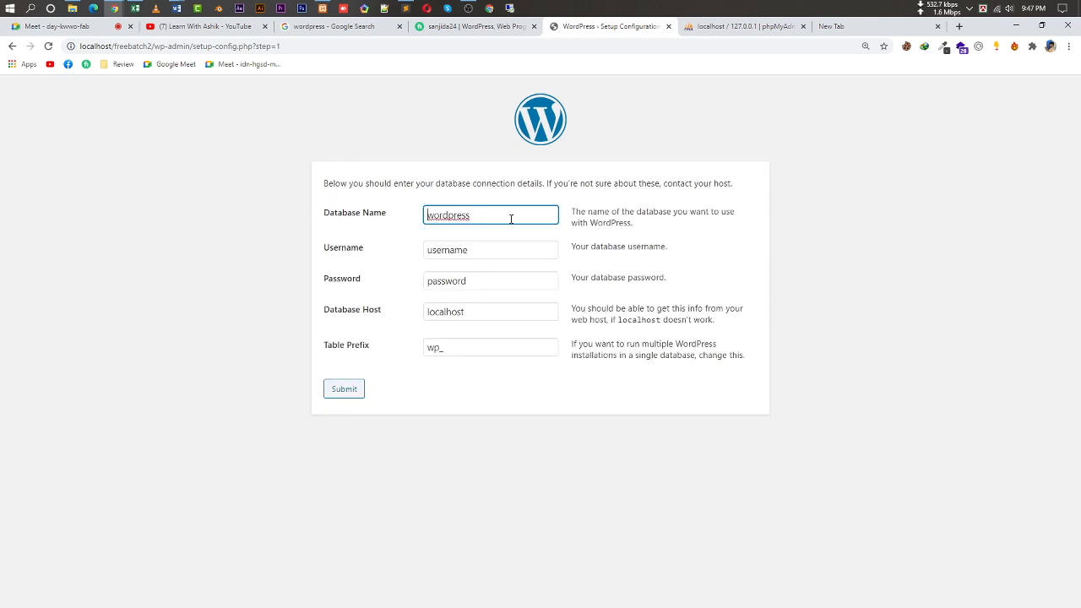
Step: Submit database name freebatch2, username root and an empty password
{"action": "left_click_drag", "start_coordinate": [512, 224], "coordinate": [320, 229]}
{"action": "left_click", "coordinate": [743, 28]}
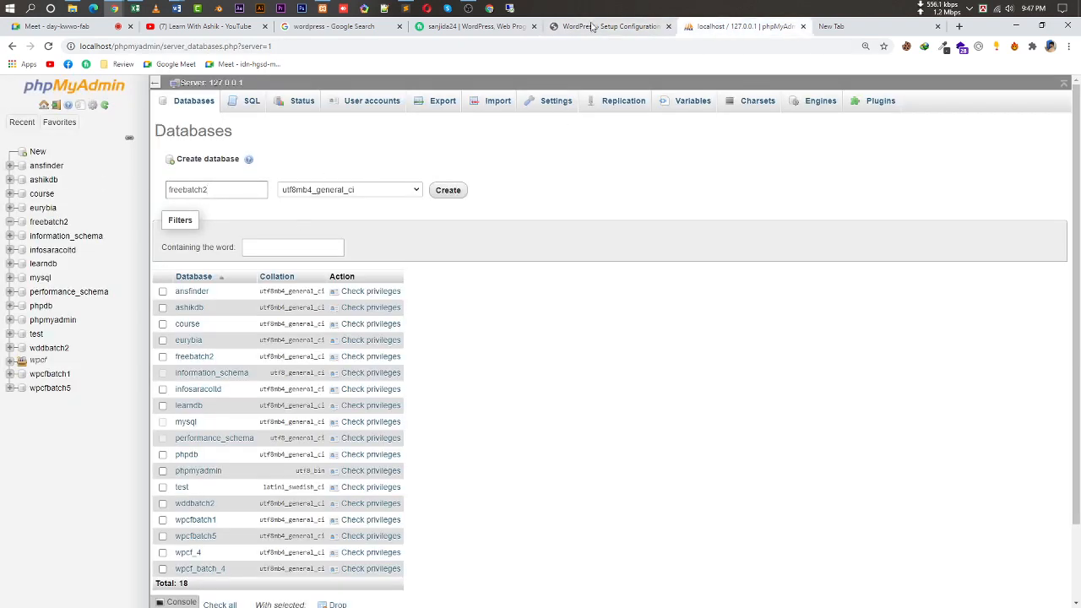
{"action": "left_click", "coordinate": [594, 23]}
{"action": "type", "text": "freebatch2"}
{"action": "key", "text": "Tab"}
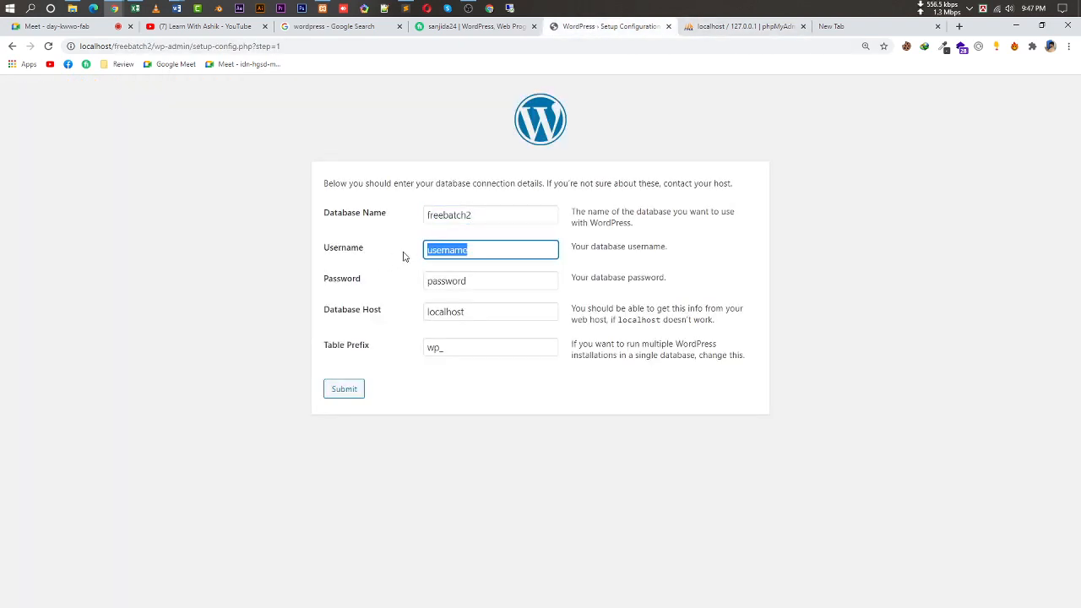
{"action": "type", "text": "root"}
{"action": "key", "text": "Tab"}
{"action": "key", "text": "BackSpace"}
{"action": "left_click", "coordinate": [332, 394]}
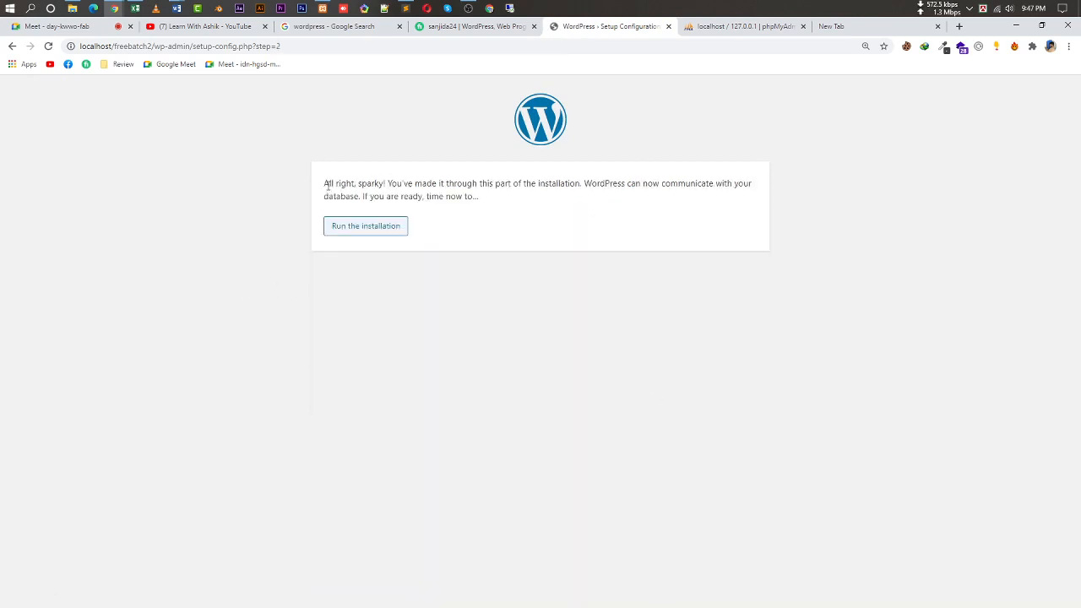
Step: Run the WordPress installation after the successful database connection
{"action": "left_click_drag", "start_coordinate": [322, 187], "coordinate": [496, 203]}
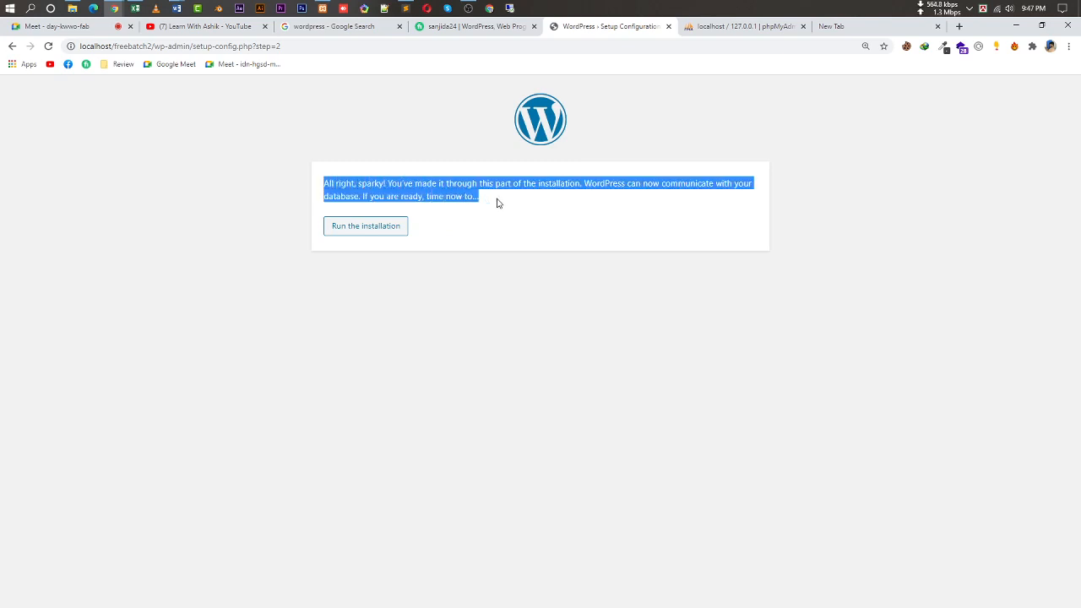
{"action": "left_click", "coordinate": [364, 229]}
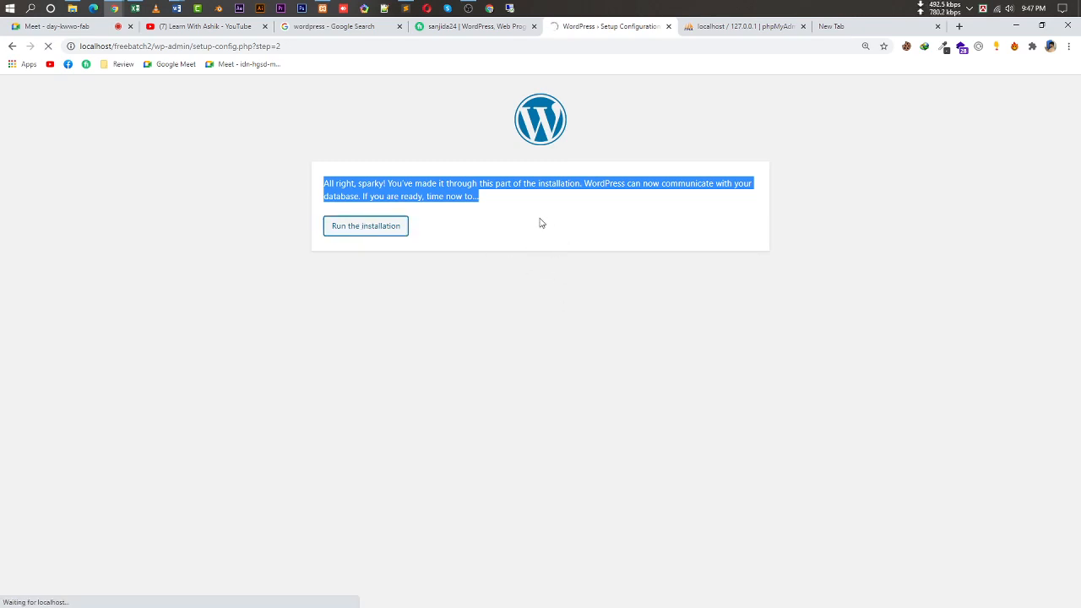
{"action": "scroll", "coordinate": [573, 244], "scroll_direction": "down", "scroll_amount": 1}
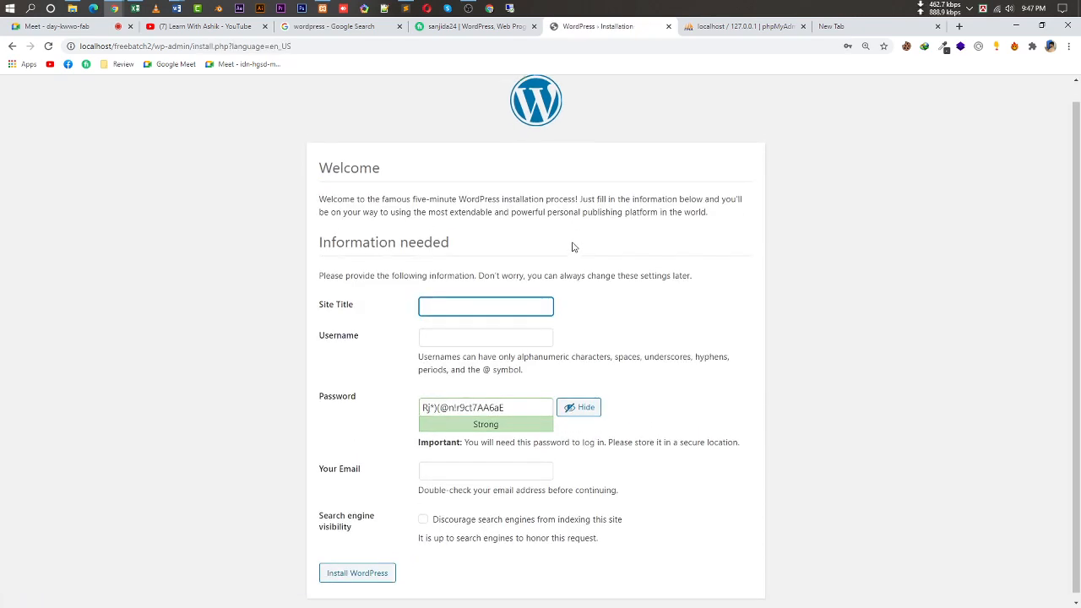
{"action": "left_click_drag", "start_coordinate": [332, 239], "coordinate": [495, 242]}
Step: Enter site title Free Batch 2, an admin username and a weak password, confirming its use
{"action": "left_click", "coordinate": [439, 300]}
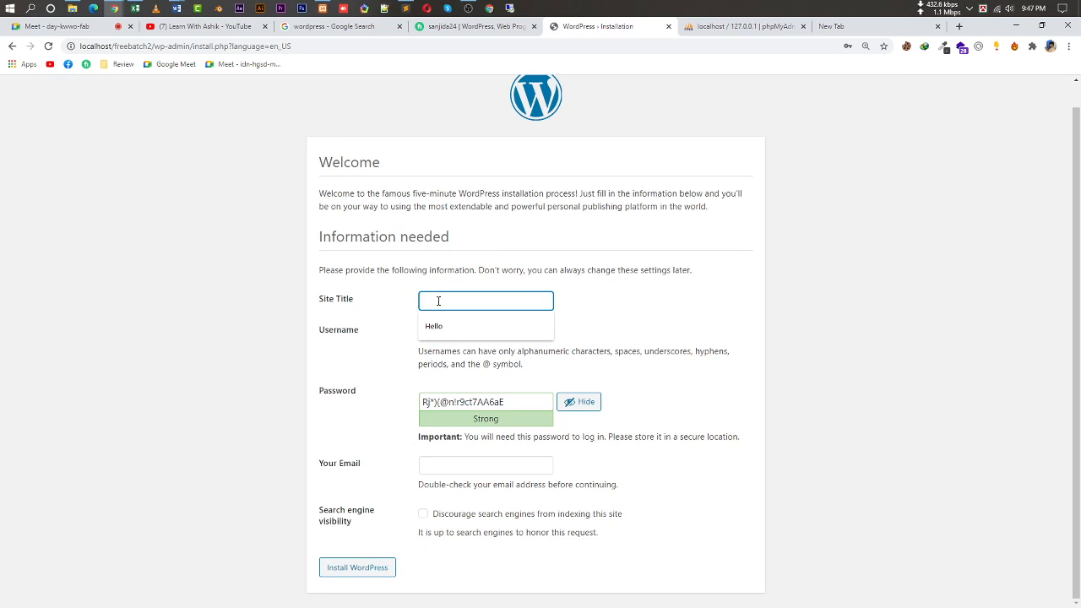
{"action": "type", "text": "Free Batch 2"}
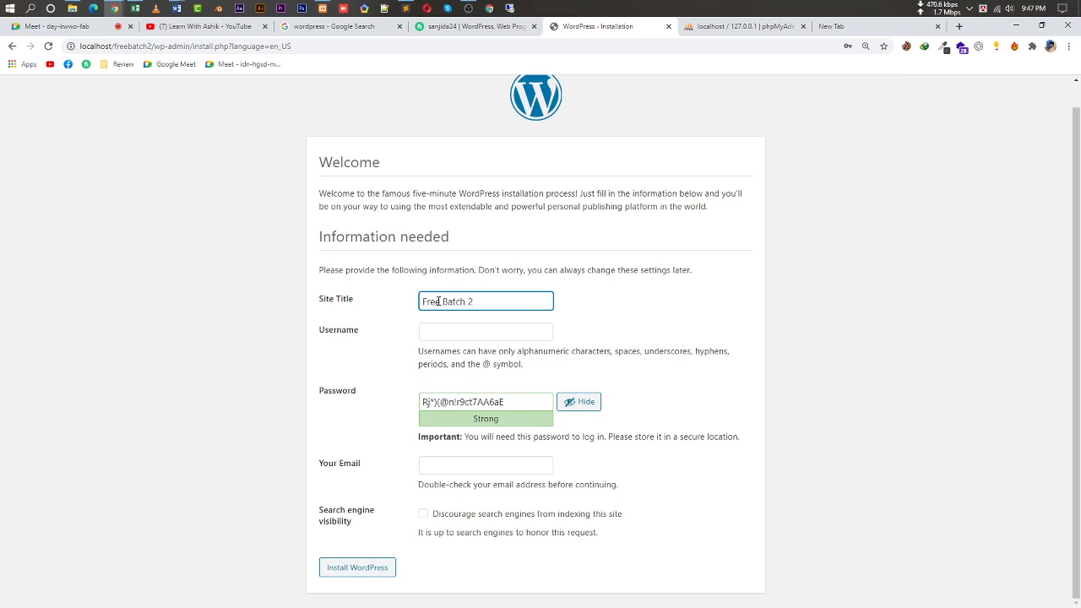
{"action": "left_click", "coordinate": [472, 334]}
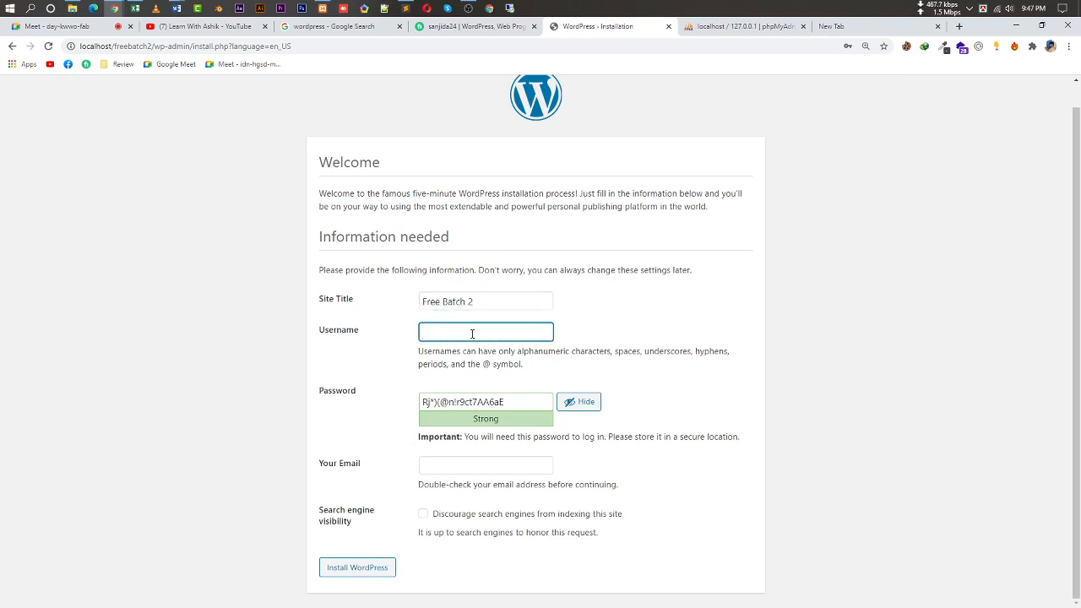
{"action": "type", "text": "ashik"}
{"action": "left_click_drag", "start_coordinate": [507, 402], "coordinate": [374, 405]}
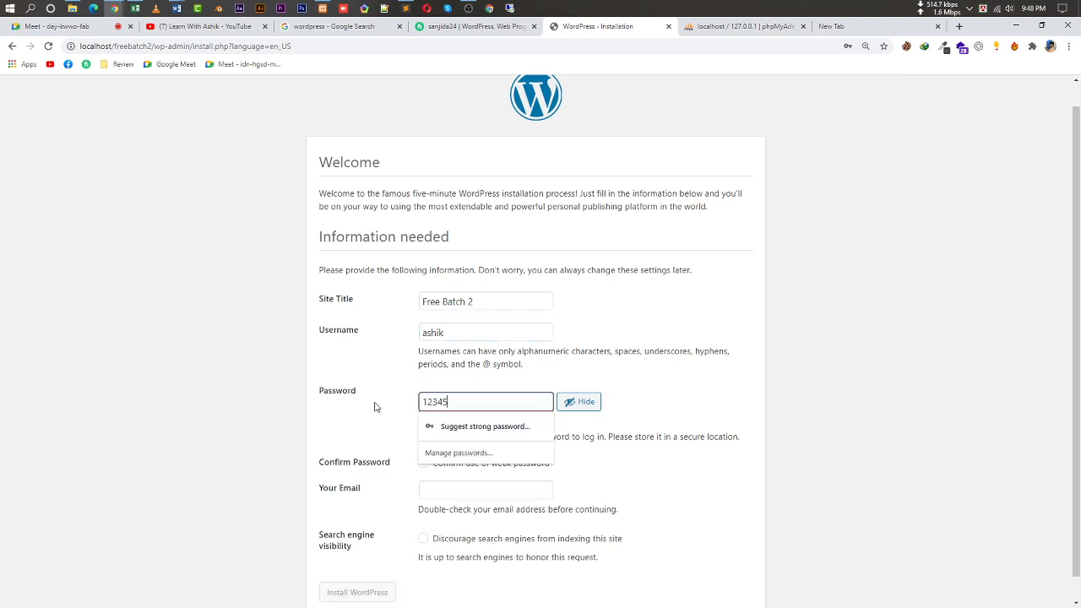
{"action": "left_click", "coordinate": [376, 408]}
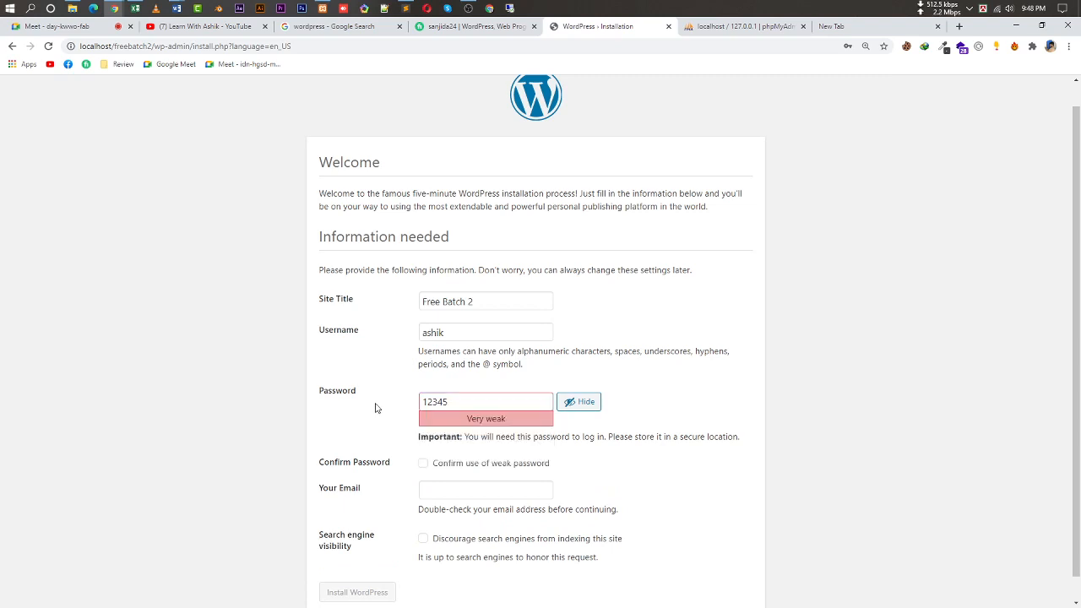
{"action": "left_click_drag", "start_coordinate": [553, 465], "coordinate": [427, 468]}
{"action": "left_click", "coordinate": [428, 468]}
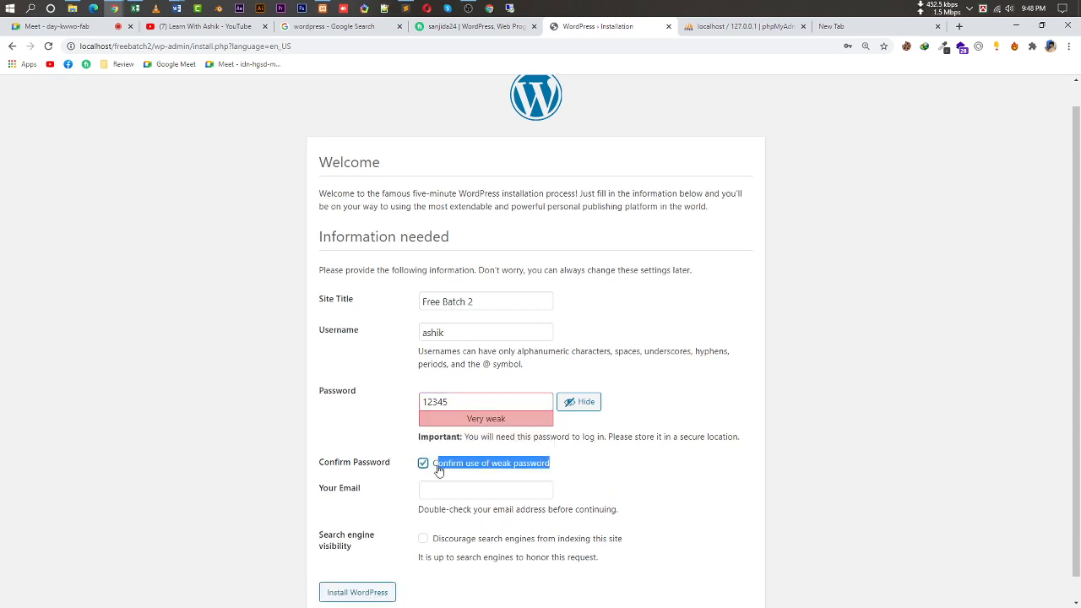
Step: Fill in the admin e-mail from autofill and discourage search engines from indexing the site
{"action": "left_click", "coordinate": [456, 491]}
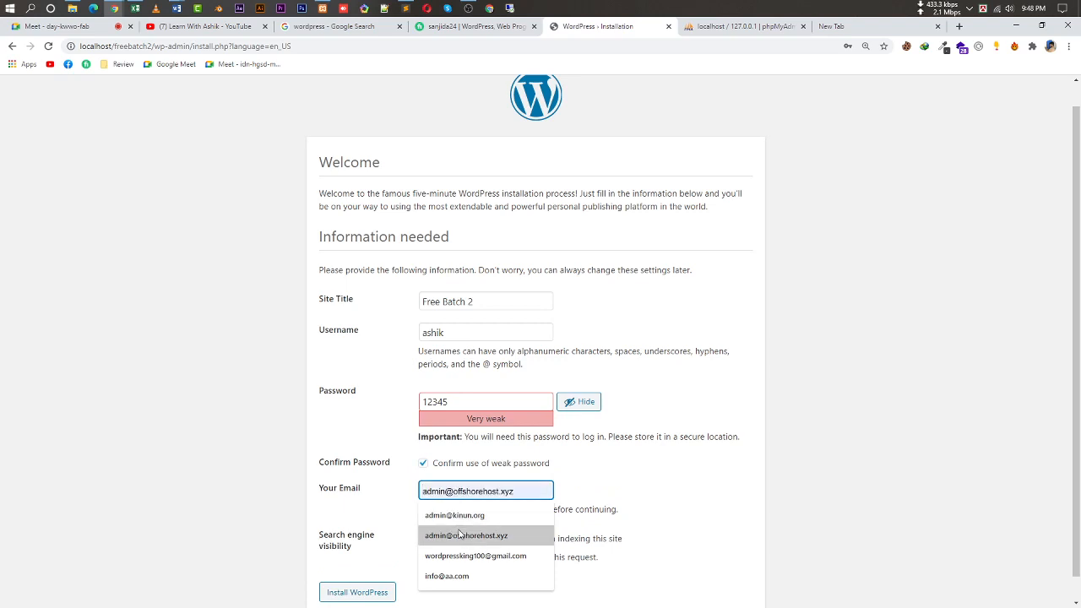
{"action": "left_click", "coordinate": [463, 533]}
{"action": "left_click_drag", "start_coordinate": [373, 551], "coordinate": [320, 537]}
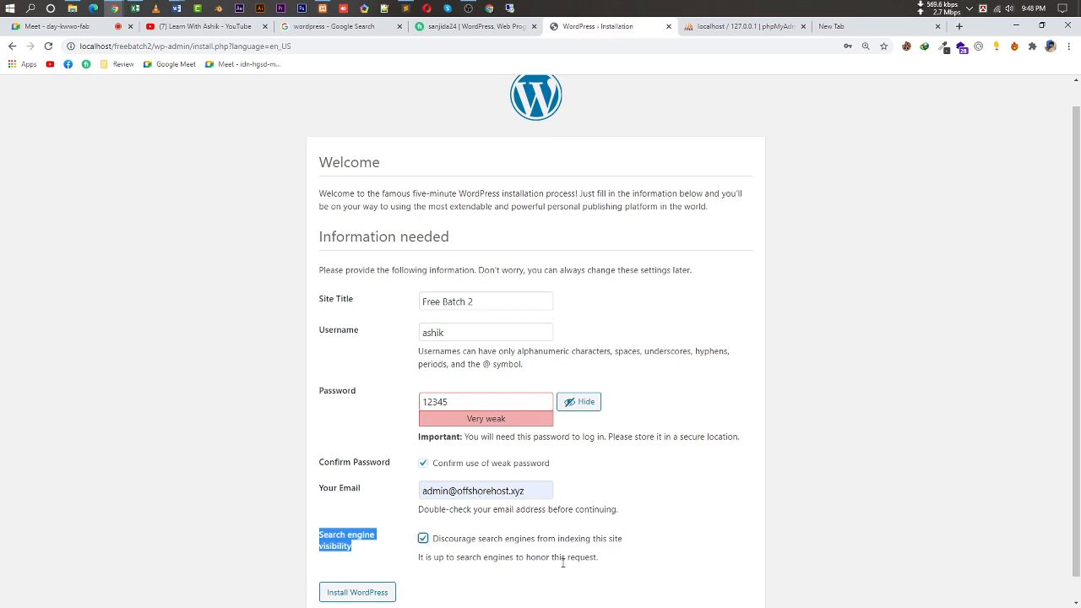
{"action": "scroll", "coordinate": [359, 601], "scroll_direction": "down", "scroll_amount": 1}
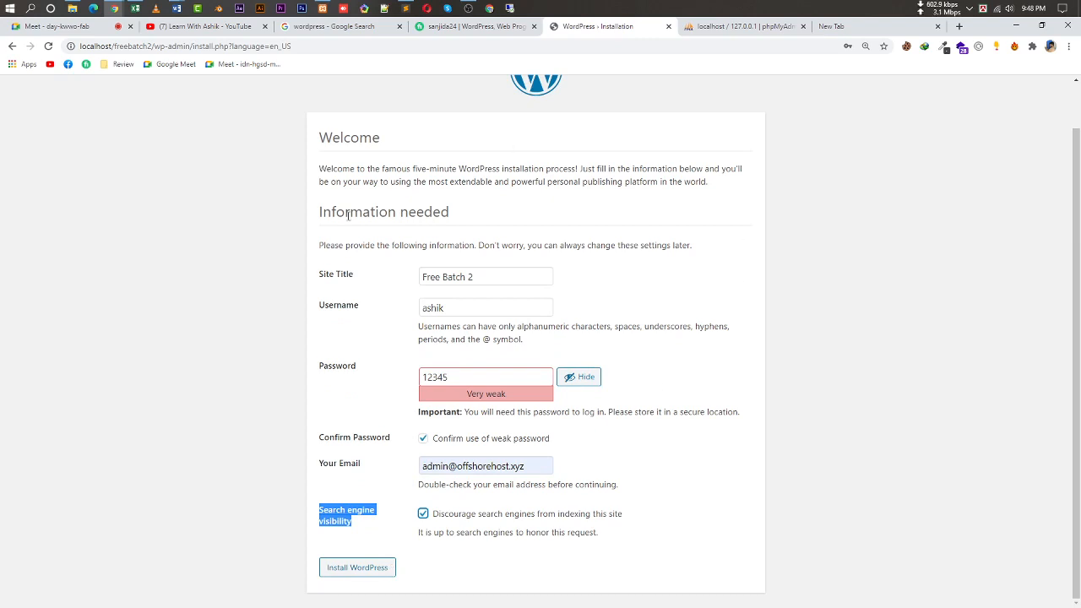
Step: Review the completed form, install WordPress and dismiss Chrome's password warning
{"action": "left_click_drag", "start_coordinate": [337, 213], "coordinate": [547, 577]}
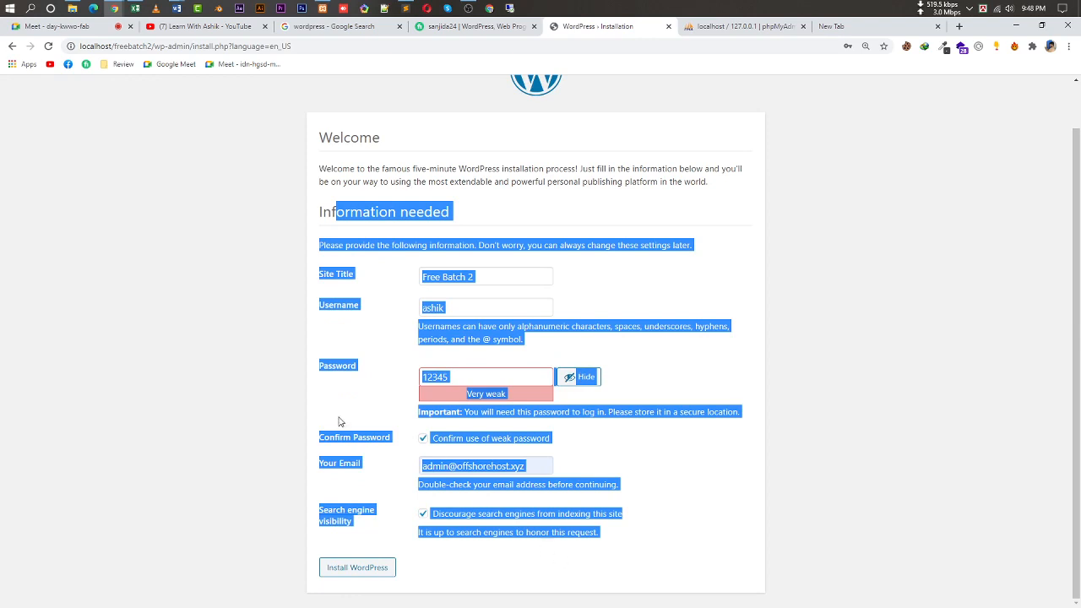
{"action": "left_click_drag", "start_coordinate": [307, 197], "coordinate": [525, 574]}
{"action": "left_click", "coordinate": [527, 578]}
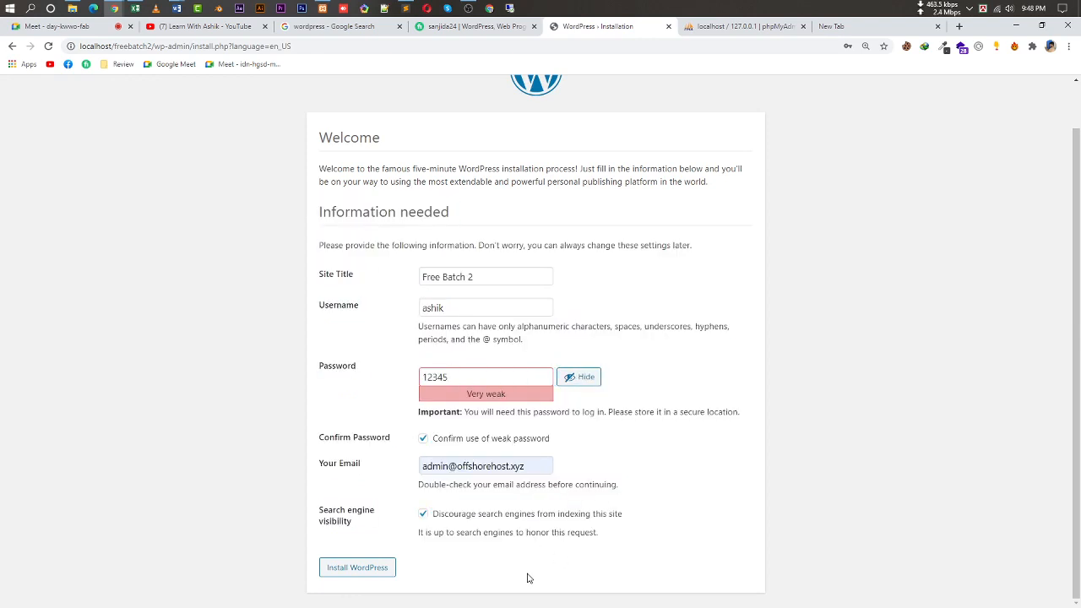
{"action": "left_click_drag", "start_coordinate": [527, 579], "coordinate": [317, 139]}
{"action": "left_click", "coordinate": [355, 142]}
{"action": "left_click", "coordinate": [363, 573]}
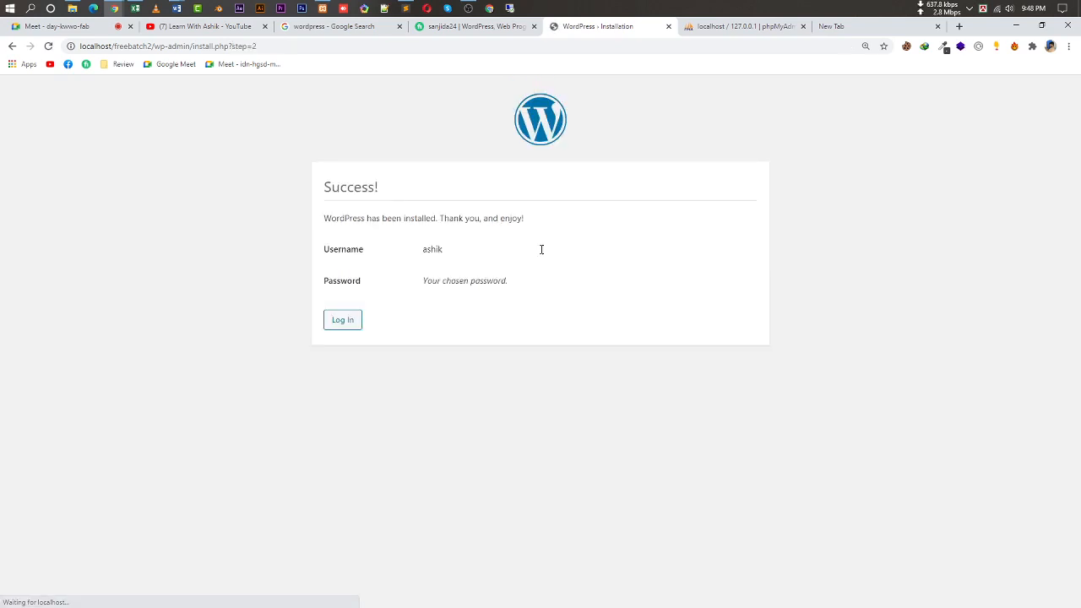
{"action": "left_click", "coordinate": [638, 195]}
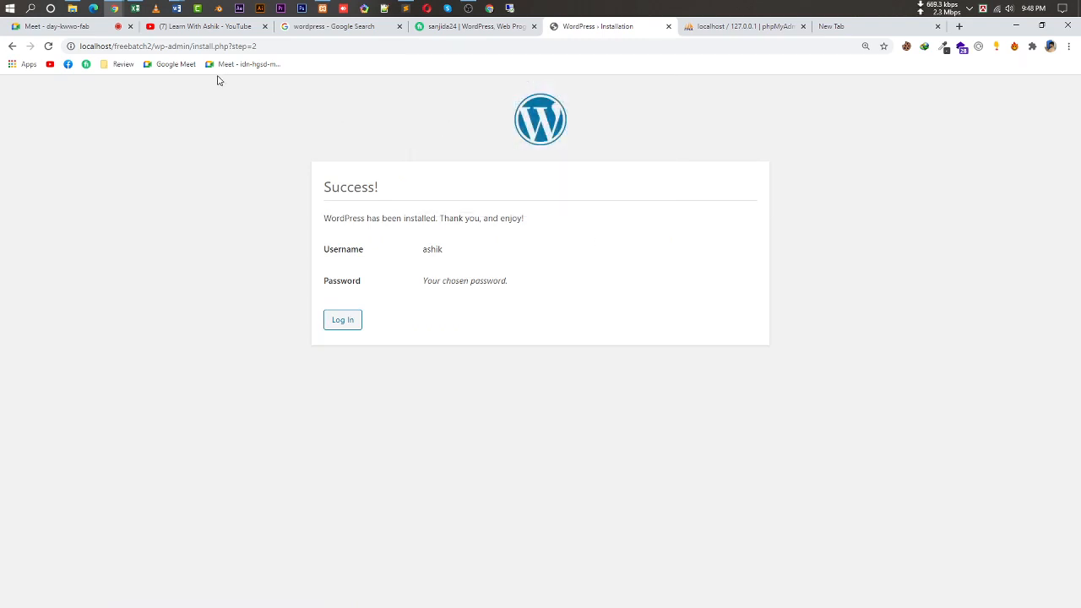
{"action": "left_click_drag", "start_coordinate": [154, 46], "coordinate": [411, 69]}
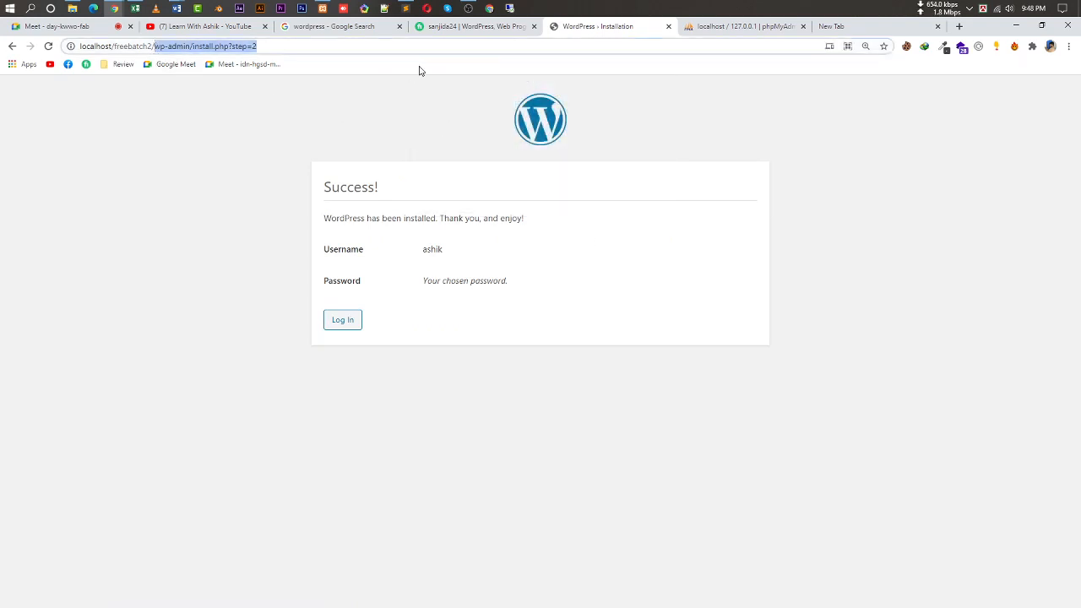
{"action": "key", "text": "BackSpace"}
{"action": "key", "text": "BackSpace"}
{"action": "key", "text": "BackSpace"}
{"action": "key", "text": "BackSpace"}
{"action": "key", "text": "BackSpace"}
{"action": "key", "text": "BackSpace"}
{"action": "key", "text": "BackSpace"}
{"action": "key", "text": "BackSpace"}
{"action": "key", "text": "BackSpace"}
{"action": "key", "text": "BackSpace"}
{"action": "key", "text": "BackSpace"}
{"action": "key", "text": "BackSpace"}
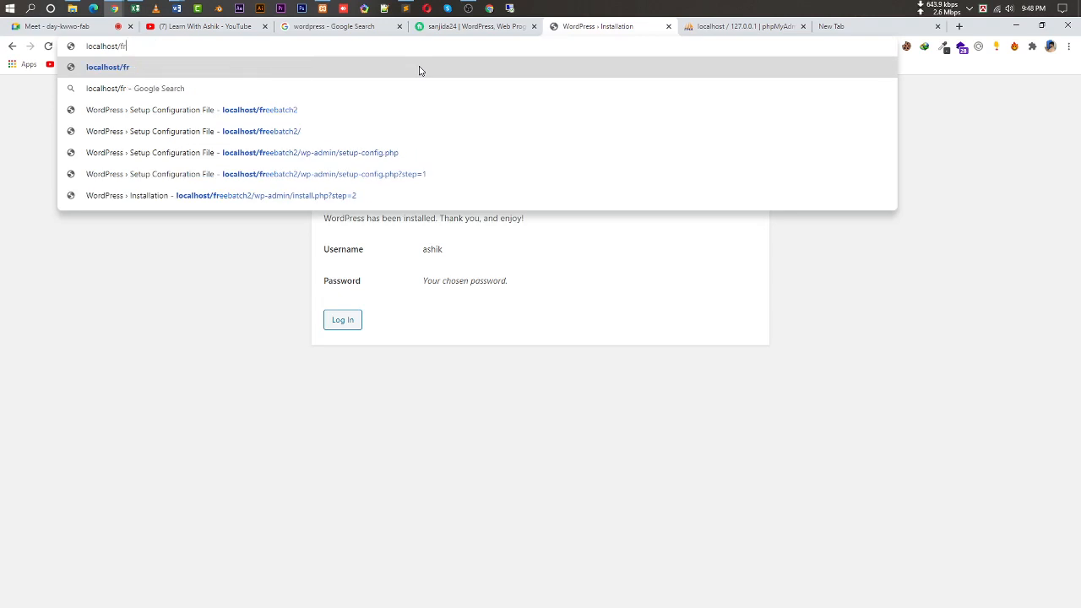
{"action": "key", "text": "Return"}
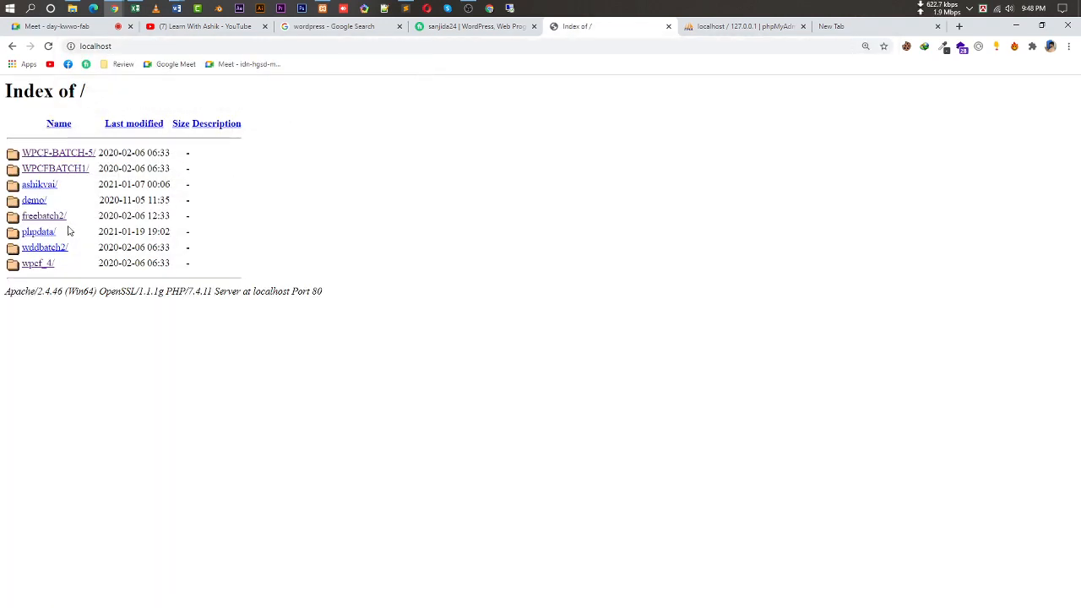
{"action": "mouse_move", "coordinate": [72, 221]}
{"action": "left_mouse_down"}
{"action": "mouse_move", "coordinate": [28, 220]}
{"action": "mouse_move", "coordinate": [103, 217]}
{"action": "mouse_move", "coordinate": [66, 218]}
{"action": "left_mouse_up"}
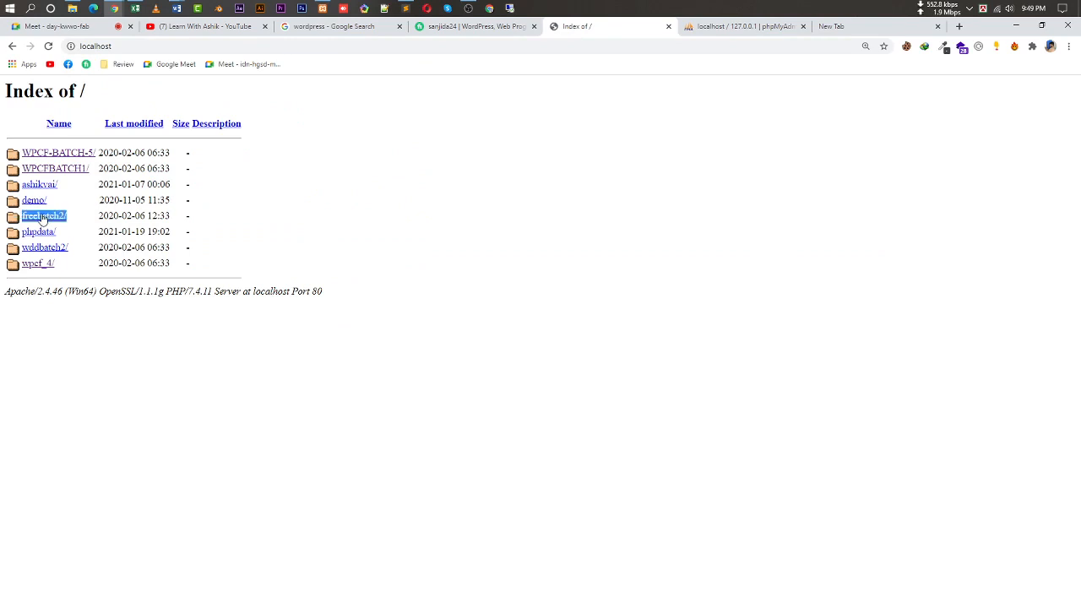
{"action": "left_click", "coordinate": [37, 219]}
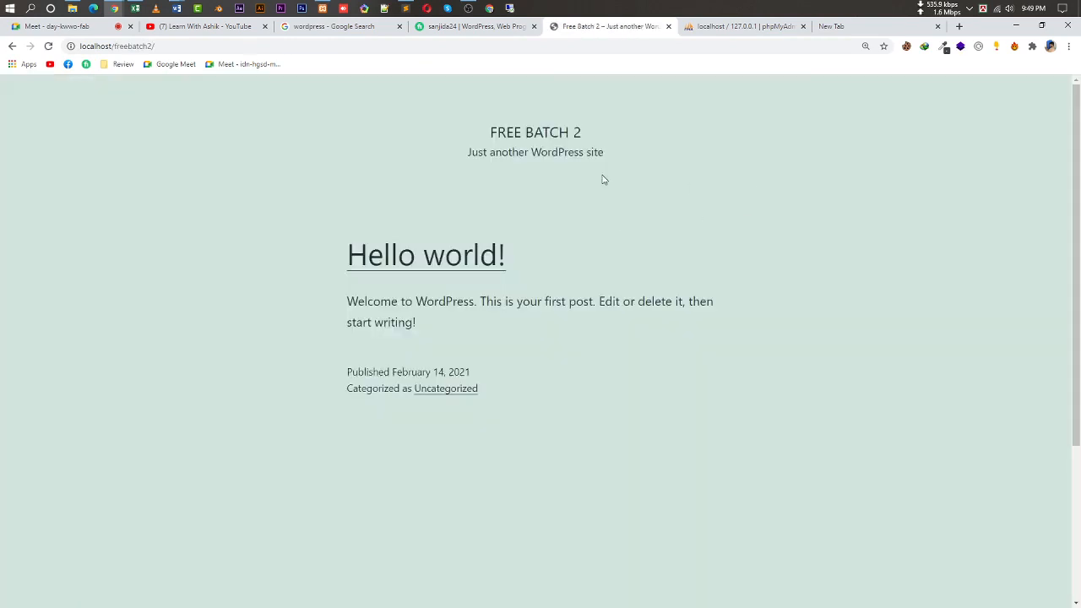
{"action": "scroll", "coordinate": [534, 311], "scroll_direction": "down", "scroll_amount": 3}
{"action": "scroll", "coordinate": [700, 507], "scroll_direction": "up", "scroll_amount": 3}
{"action": "left_click_drag", "start_coordinate": [462, 125], "coordinate": [600, 533]}
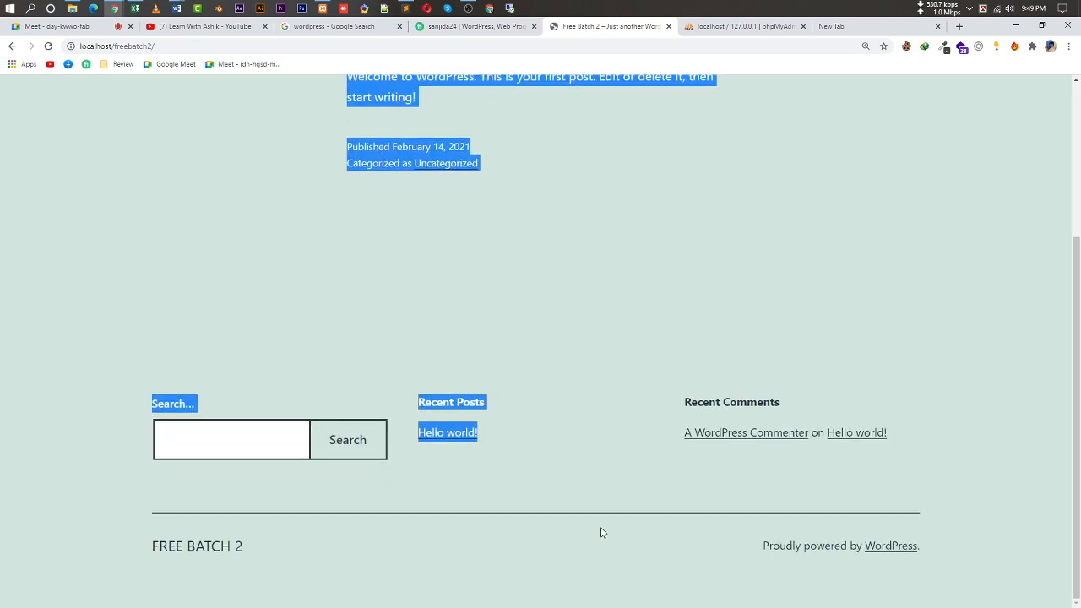
{"action": "left_click", "coordinate": [596, 495]}
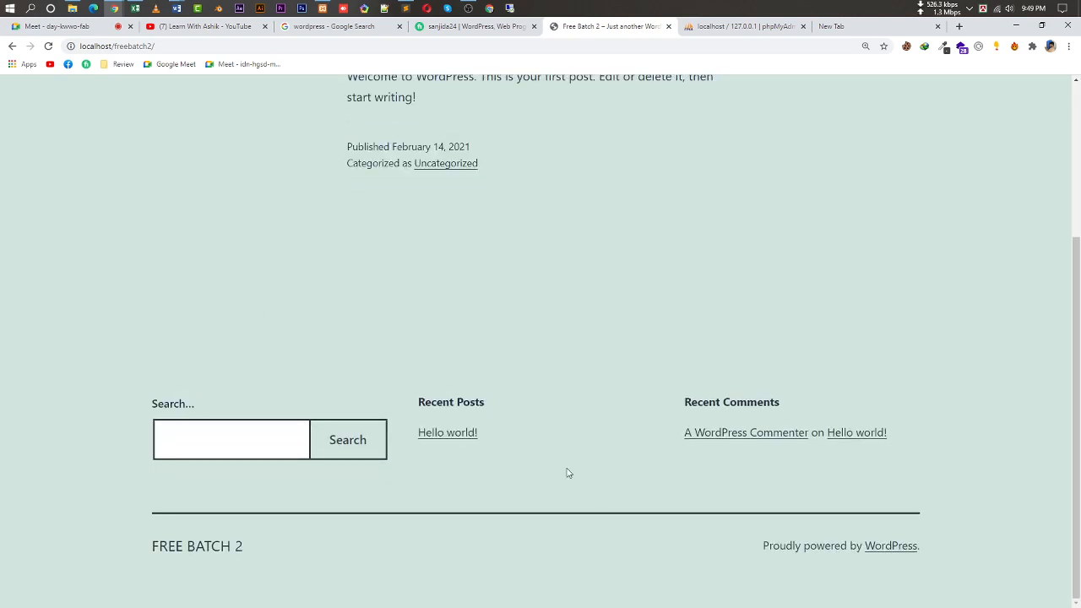
{"action": "scroll", "coordinate": [560, 466], "scroll_direction": "up", "scroll_amount": 3}
{"action": "left_click_drag", "start_coordinate": [480, 133], "coordinate": [616, 463]}
{"action": "scroll", "coordinate": [604, 499], "scroll_direction": "down", "scroll_amount": 3}
{"action": "left_click", "coordinate": [615, 519]}
{"action": "left_click", "coordinate": [177, 45]}
{"action": "left_click", "coordinate": [168, 46]}
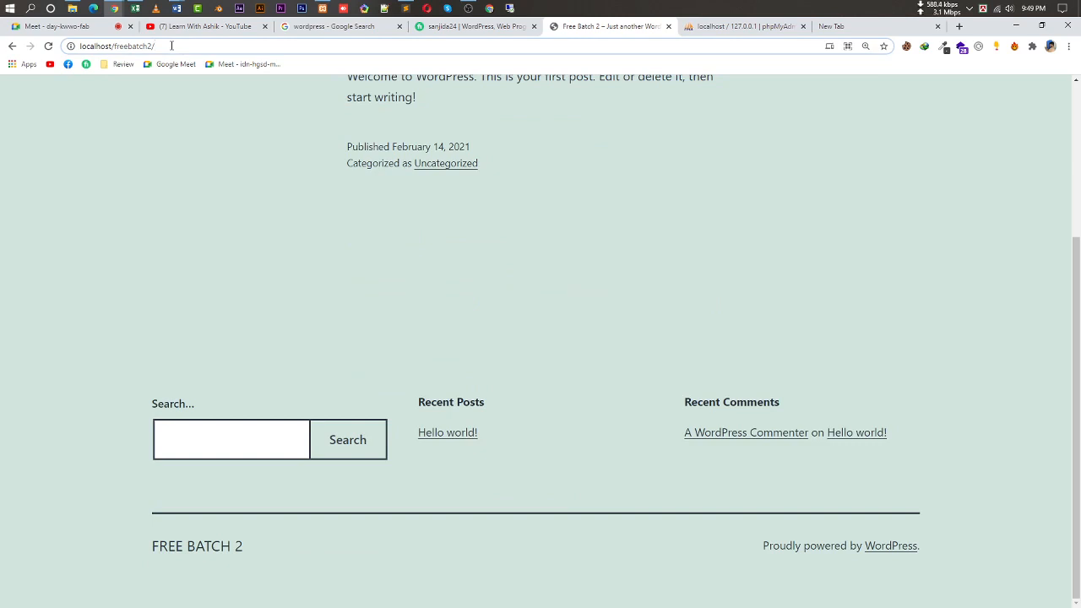
Step: Go to localhost/freebatch2/admin to reach the login page
{"action": "type", "text": "wp"}
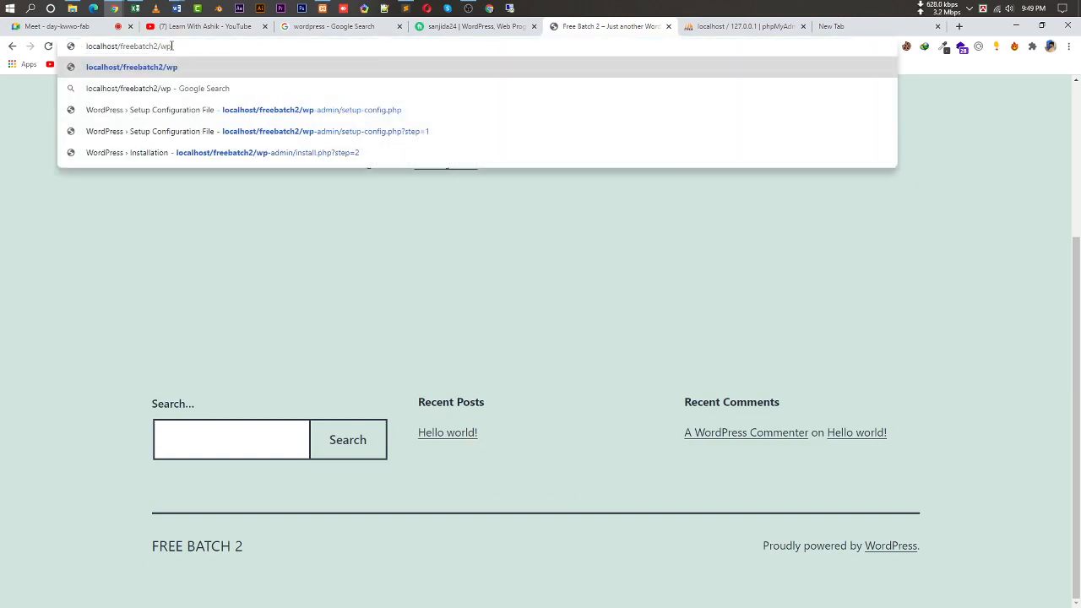
{"action": "type", "text": "-adm"}
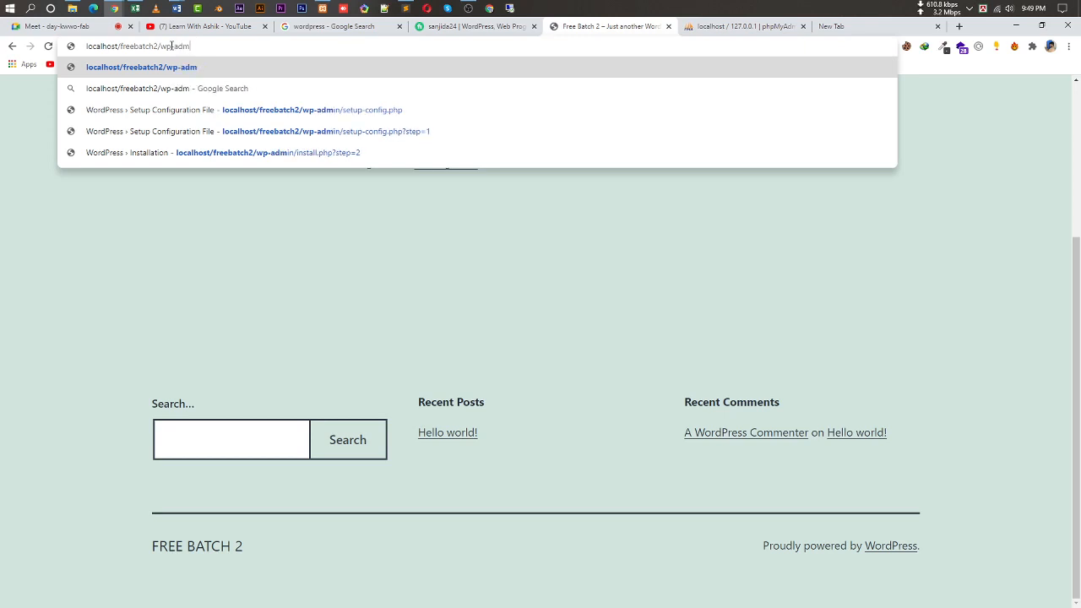
{"action": "key", "text": "BackSpace"}
{"action": "key", "text": "BackSpace"}
{"action": "key", "text": "BackSpace"}
{"action": "type", "text": "admin"}
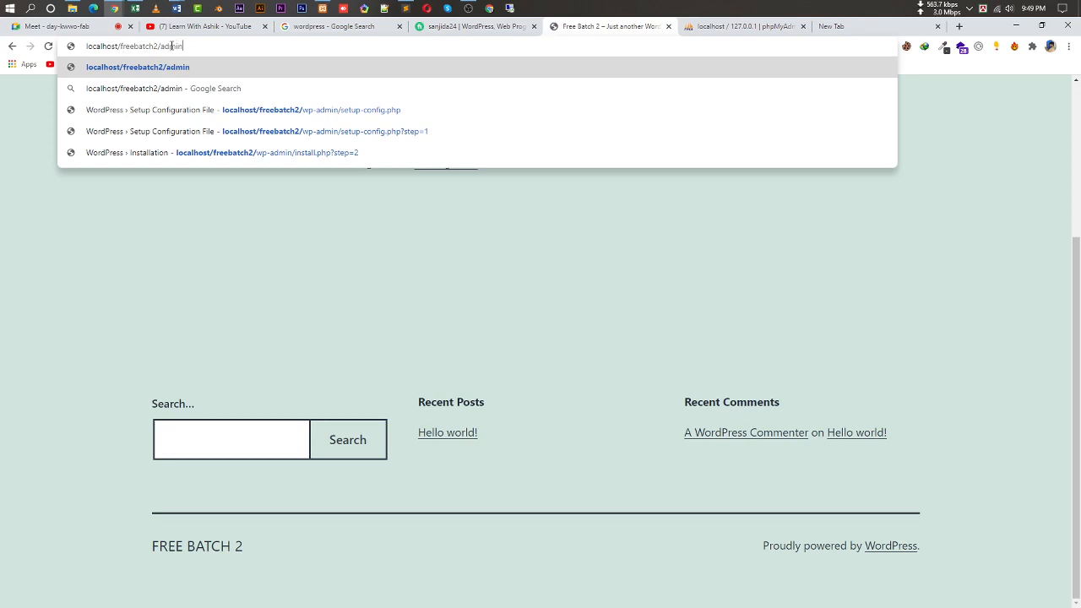
{"action": "key", "text": "Return"}
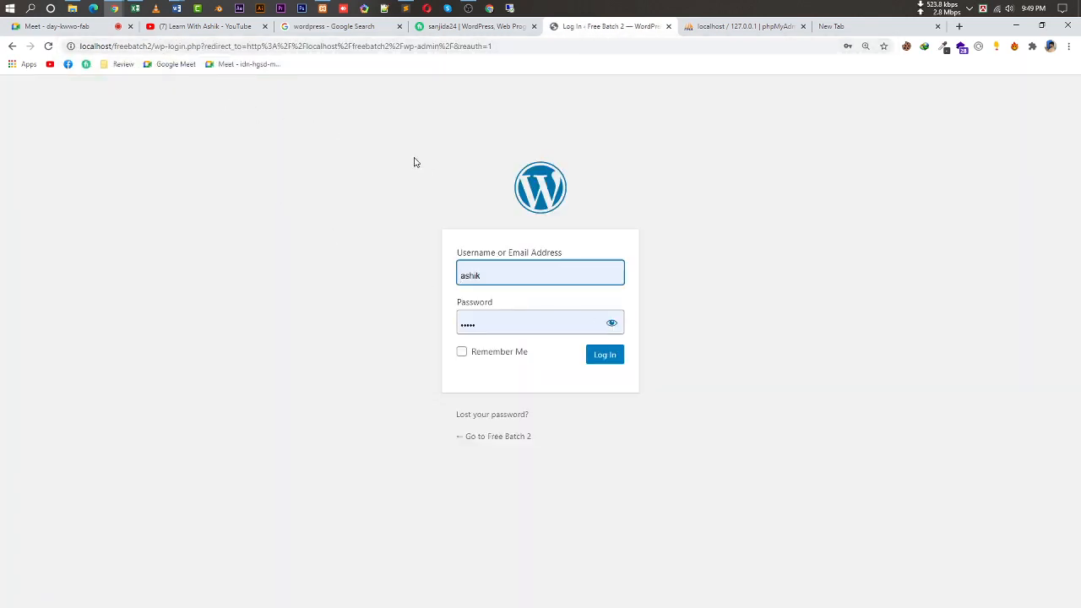
Step: Reveal the autofilled password, check Chrome's saved passwords, and log in
{"action": "left_click", "coordinate": [610, 322]}
{"action": "double_click", "coordinate": [525, 275]}
{"action": "left_click", "coordinate": [336, 297]}
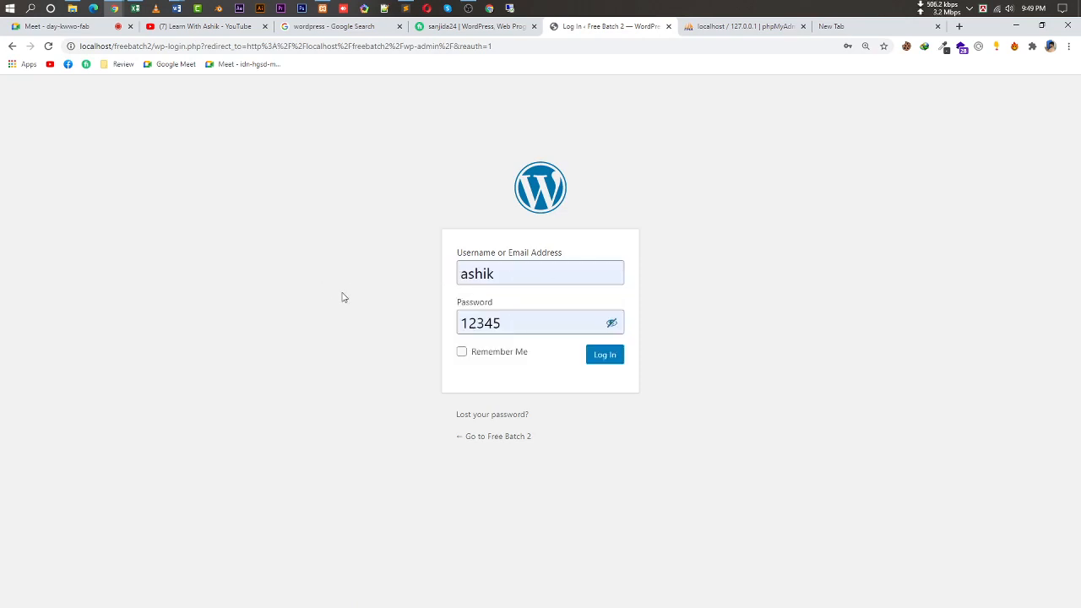
{"action": "left_click", "coordinate": [848, 46]}
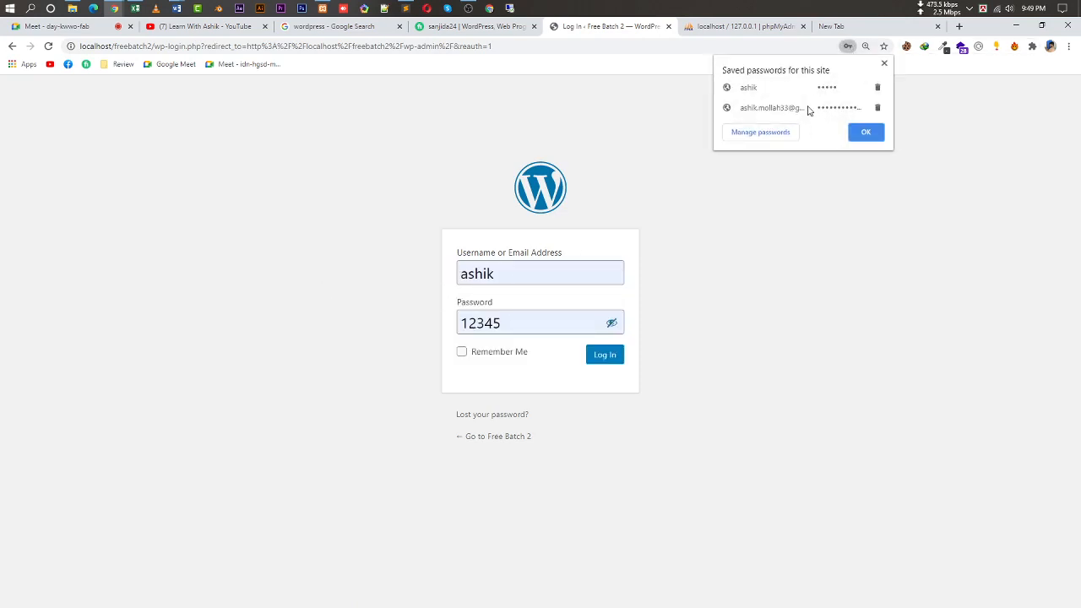
{"action": "left_click", "coordinate": [642, 207]}
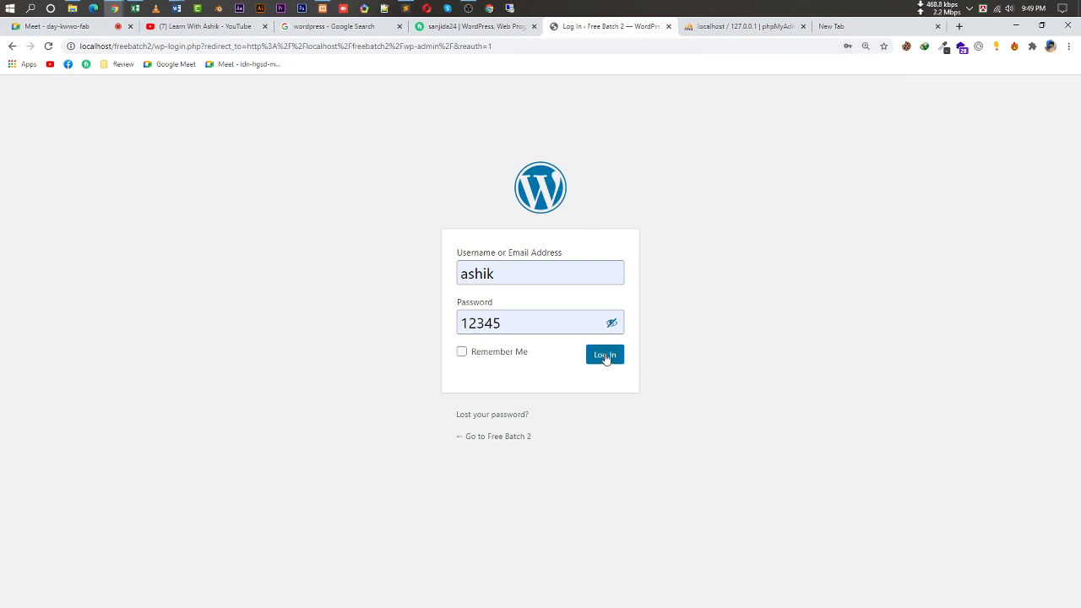
{"action": "left_click", "coordinate": [605, 356]}
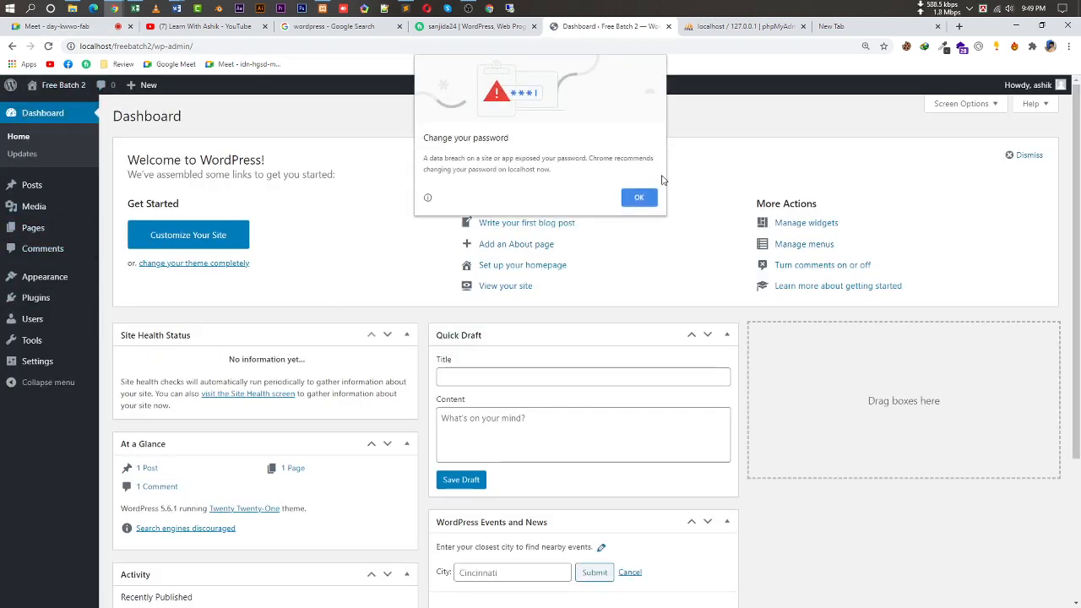
Step: Dismiss Chrome's password popup and visit the Free Batch 2 front page with its Hello world! post
{"action": "left_click", "coordinate": [639, 197]}
{"action": "mouse_move", "coordinate": [55, 84]}
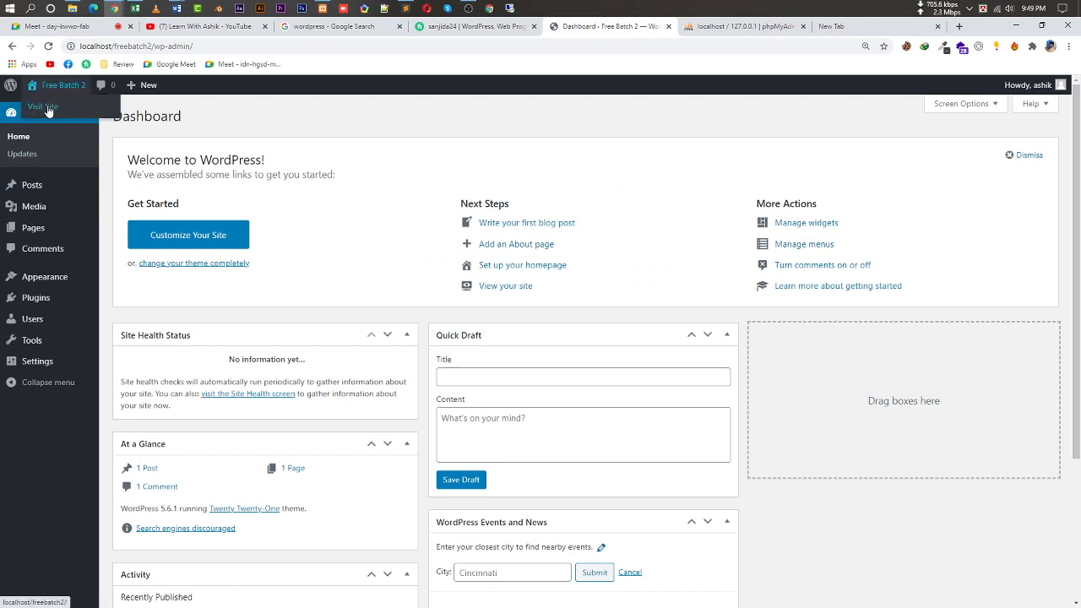
{"action": "left_click", "coordinate": [44, 106]}
{"action": "scroll", "coordinate": [50, 255], "scroll_direction": "down", "scroll_amount": 3}
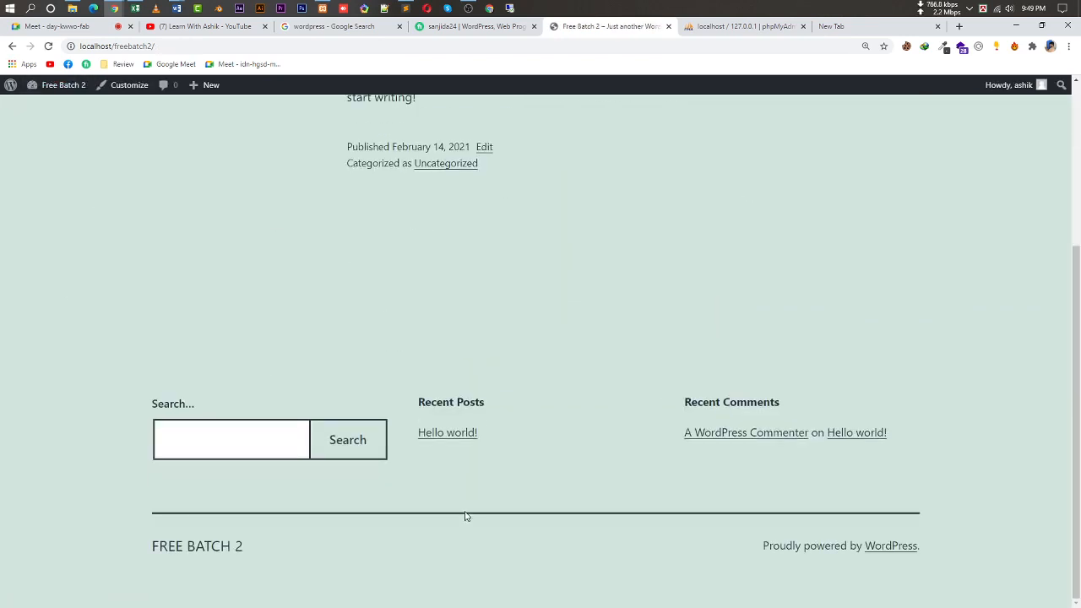
{"action": "scroll", "coordinate": [477, 507], "scroll_direction": "up", "scroll_amount": 3}
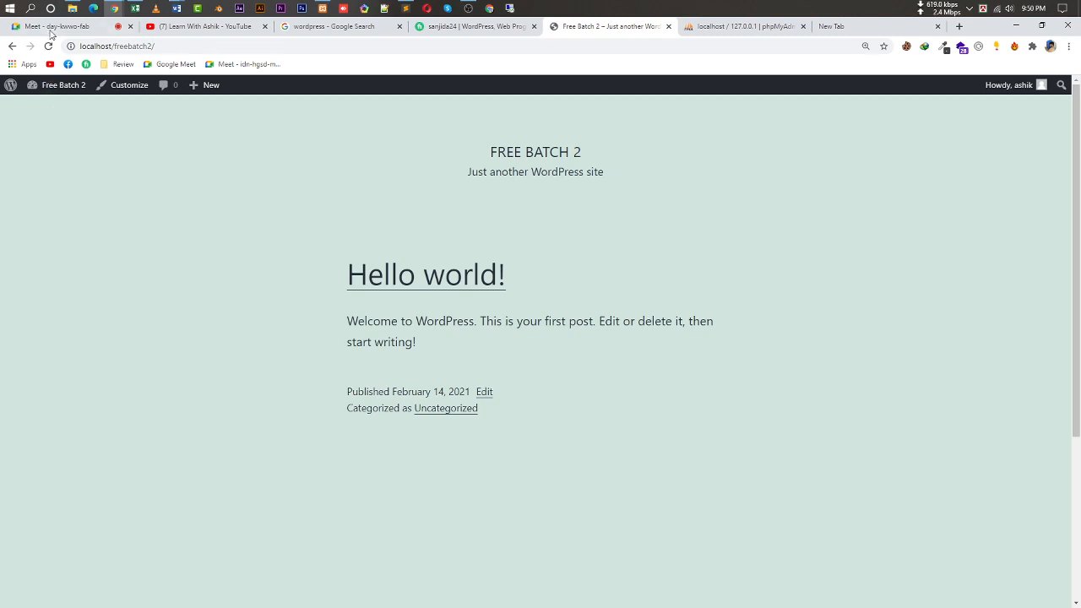
{"action": "left_click", "coordinate": [51, 31]}
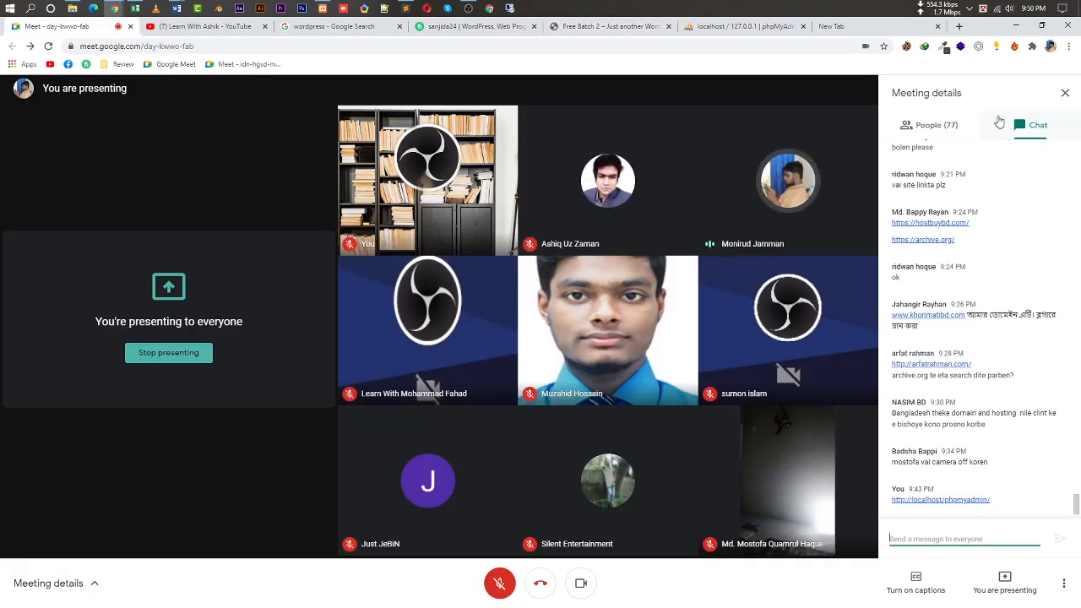
Step: Scroll through the Meet call's 77-person participant list, then move to the new tab
{"action": "left_click", "coordinate": [929, 129]}
{"action": "scroll", "coordinate": [954, 507], "scroll_direction": "down", "scroll_amount": 10}
{"action": "left_click_drag", "start_coordinate": [1080, 399], "coordinate": [1080, 150]}
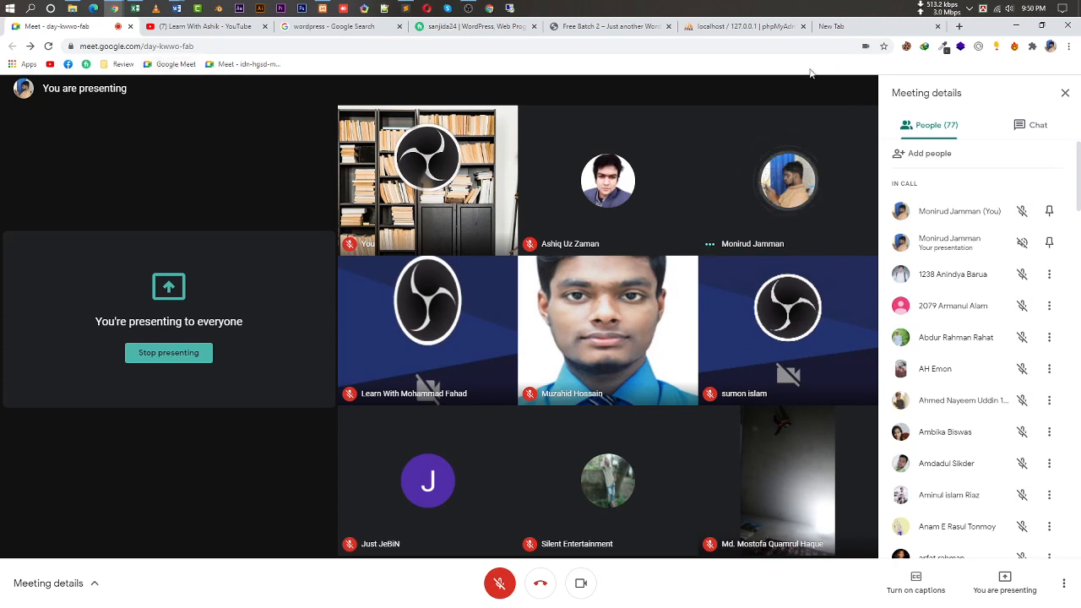
{"action": "left_click", "coordinate": [841, 31]}
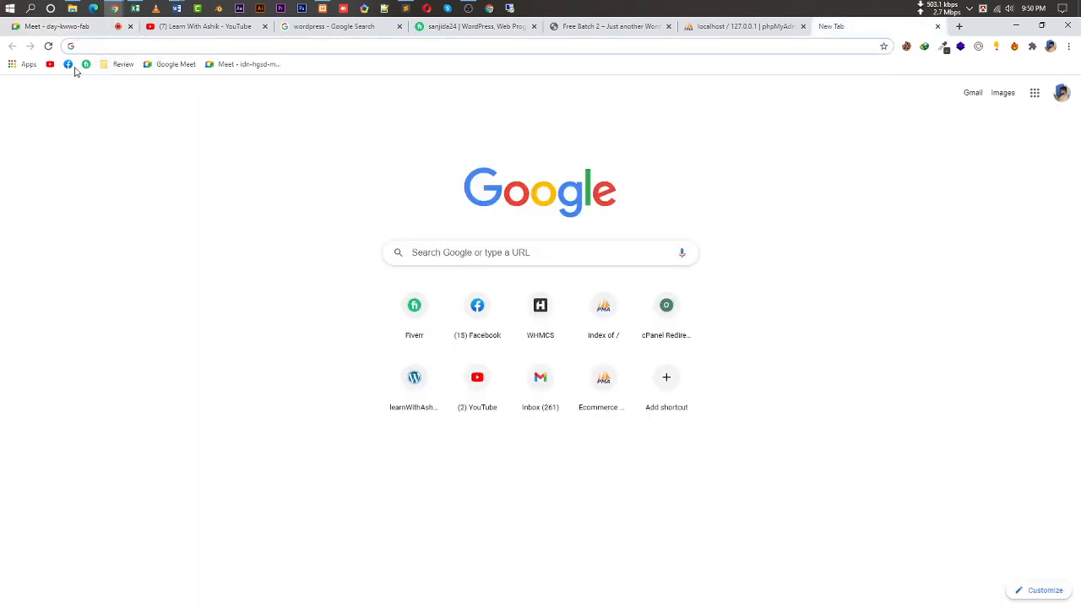
Step: Open Facebook and go to the Learn With Ashik group page
{"action": "left_click", "coordinate": [68, 65]}
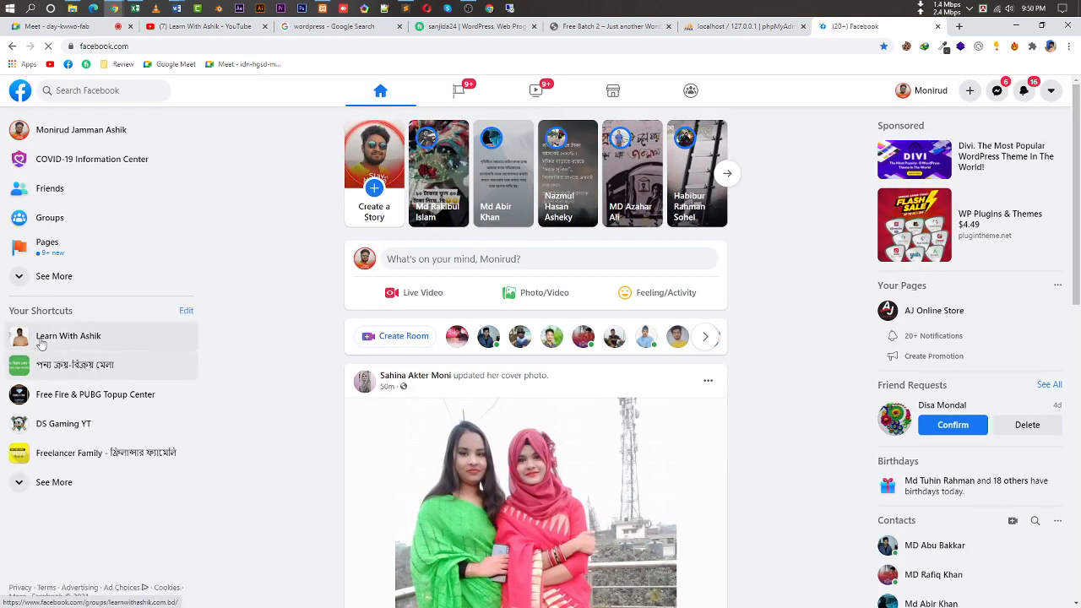
{"action": "left_click", "coordinate": [71, 336]}
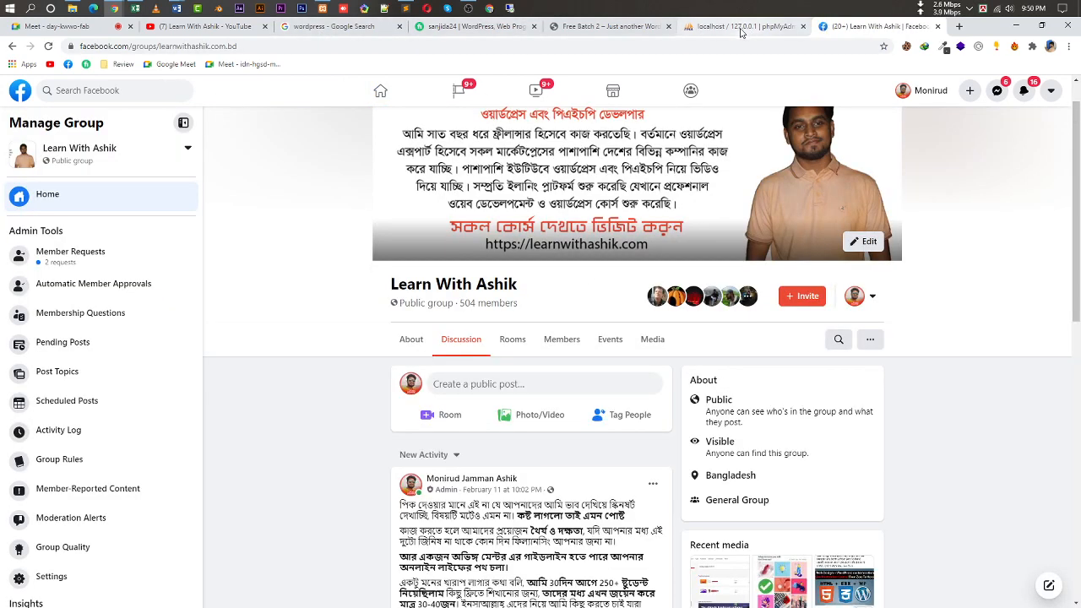
{"action": "left_click", "coordinate": [742, 26]}
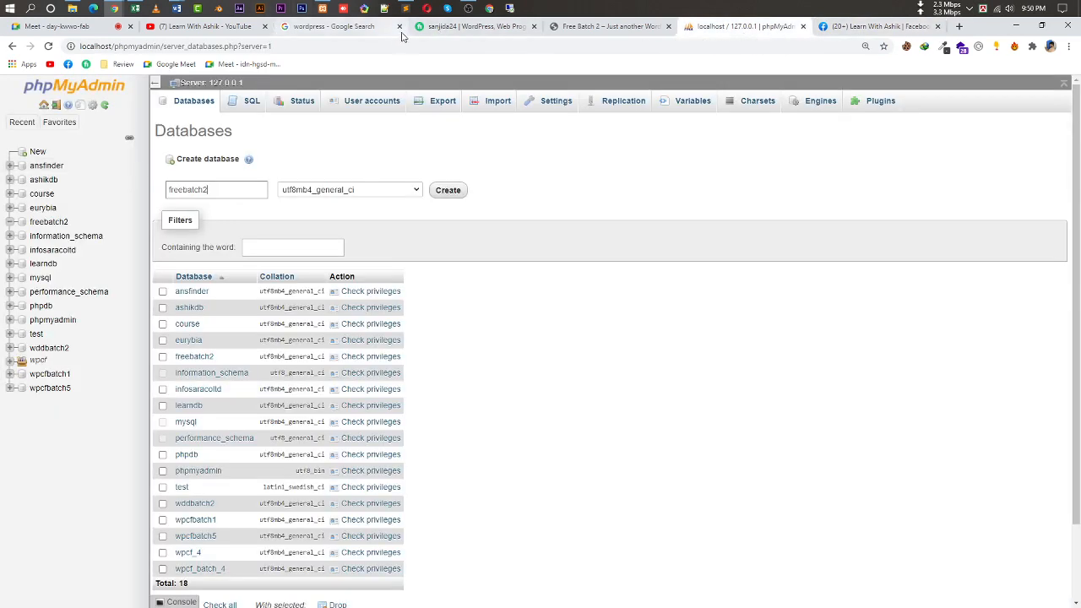
Step: Save a full-screen Lightshot screenshot of the Free Batch 2 front page as Screenshot_12.png
{"action": "left_click", "coordinate": [590, 31]}
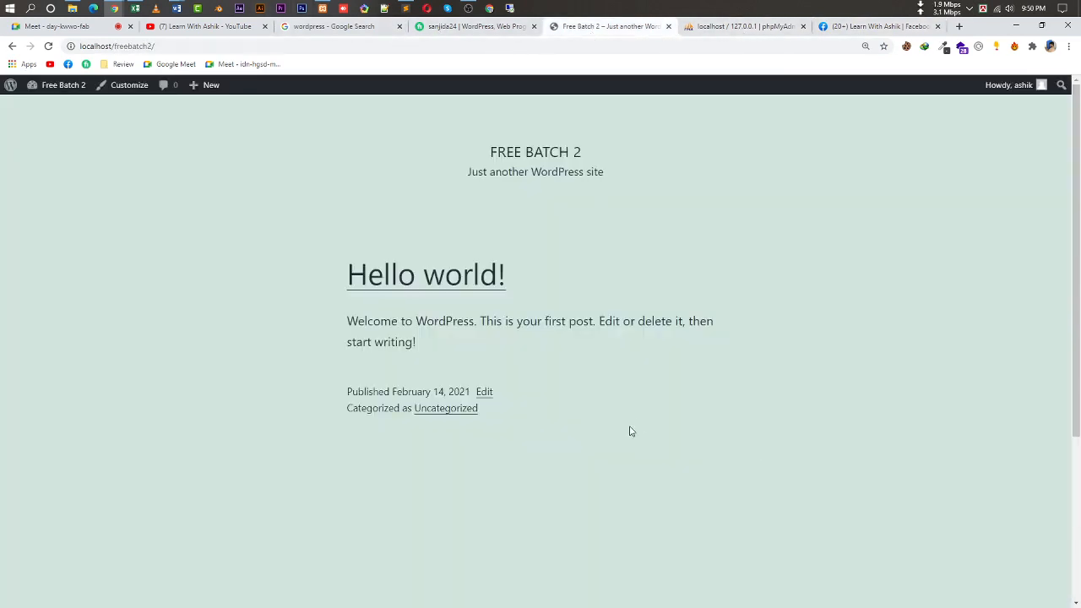
{"action": "key", "text": "Print"}
{"action": "left_click_drag", "start_coordinate": [2, 1], "coordinate": [1080, 607]}
{"action": "key", "text": "ctrl+s"}
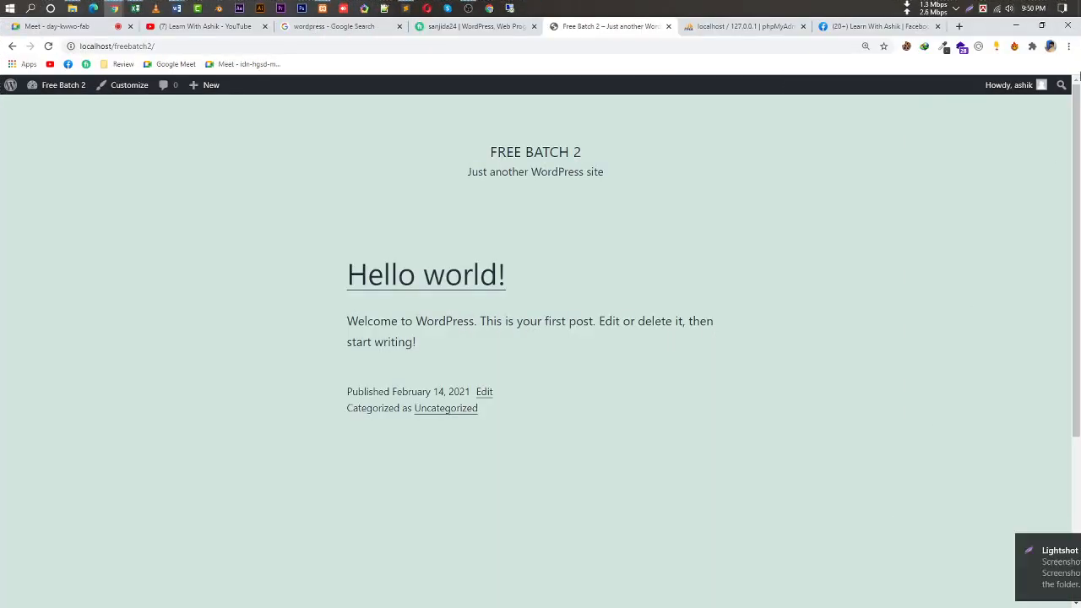
{"action": "left_click", "coordinate": [859, 28]}
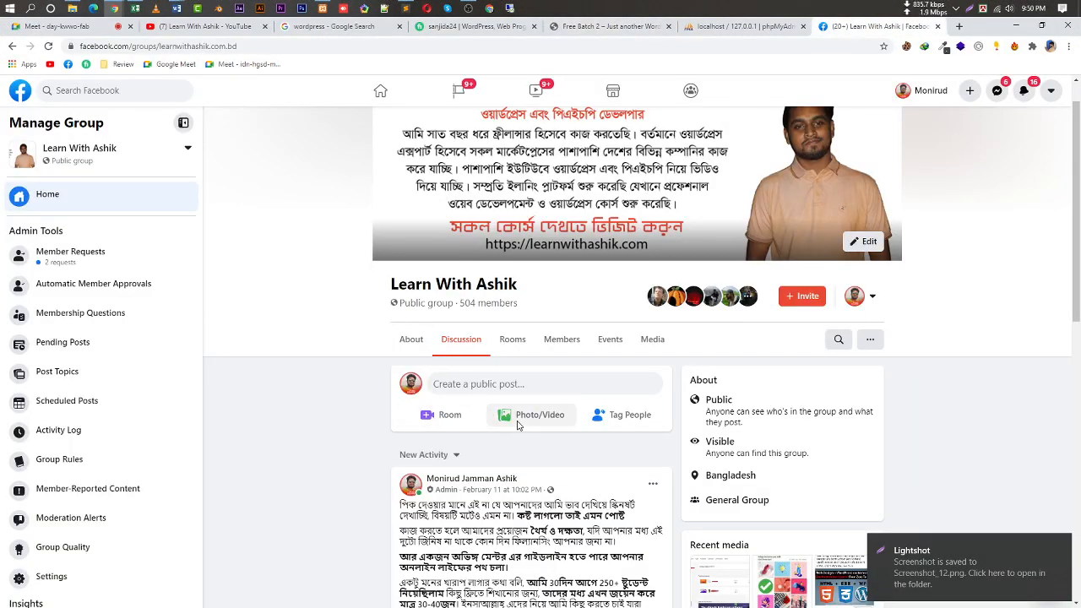
Step: Draft a group post with Screenshot_12.png, correcting 'installation' and 'WordPress' in the caption
{"action": "left_click", "coordinate": [528, 415]}
{"action": "left_click", "coordinate": [647, 245]}
{"action": "double_click", "coordinate": [642, 252]}
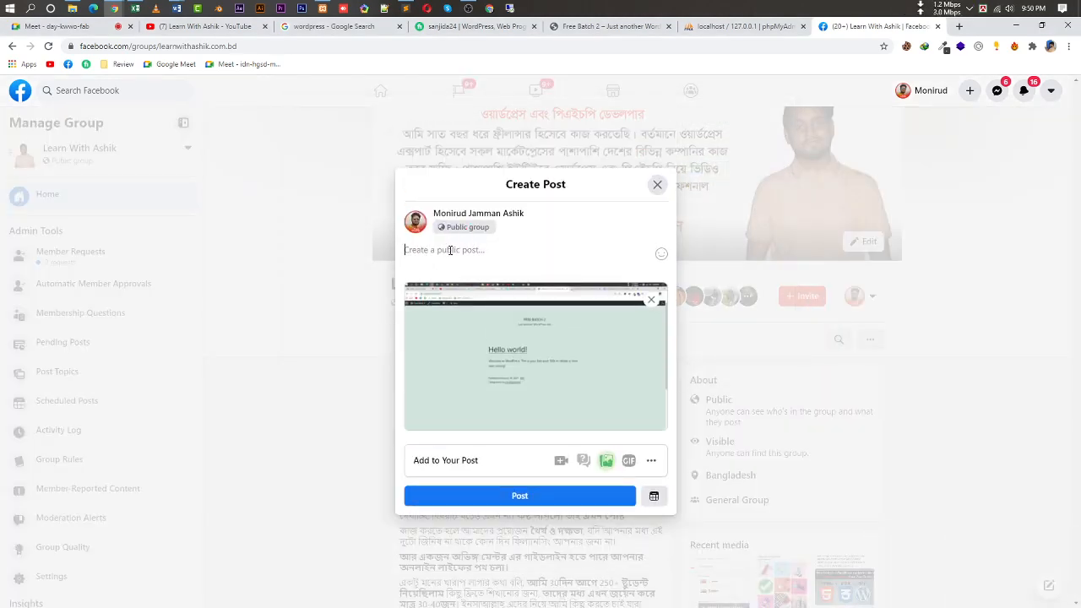
{"action": "type", "text": "#"}
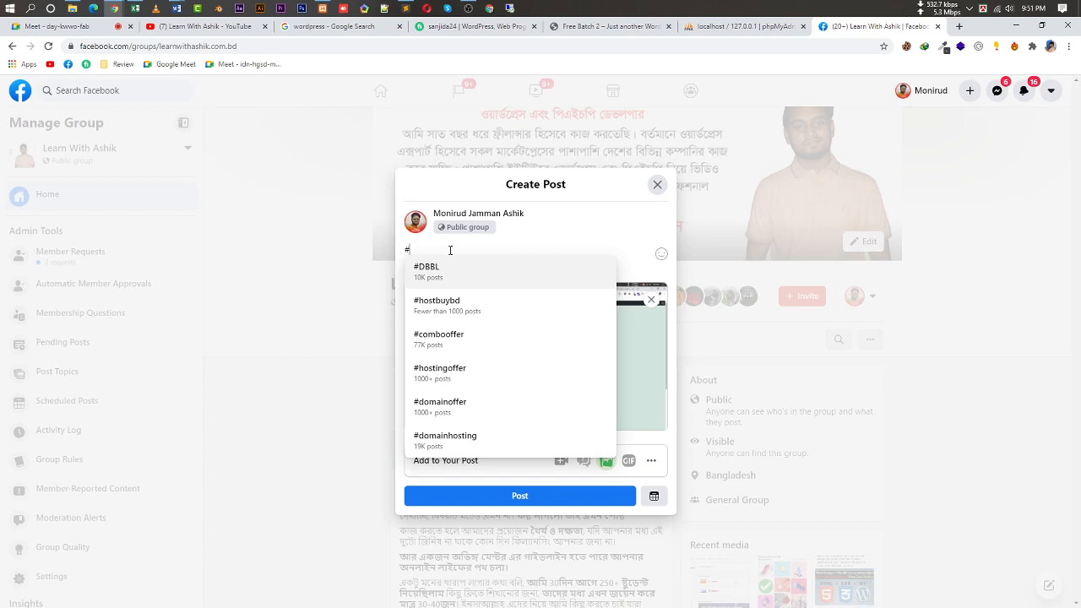
{"action": "key", "text": "BackSpace"}
{"action": "type", "text": "Class 1"}
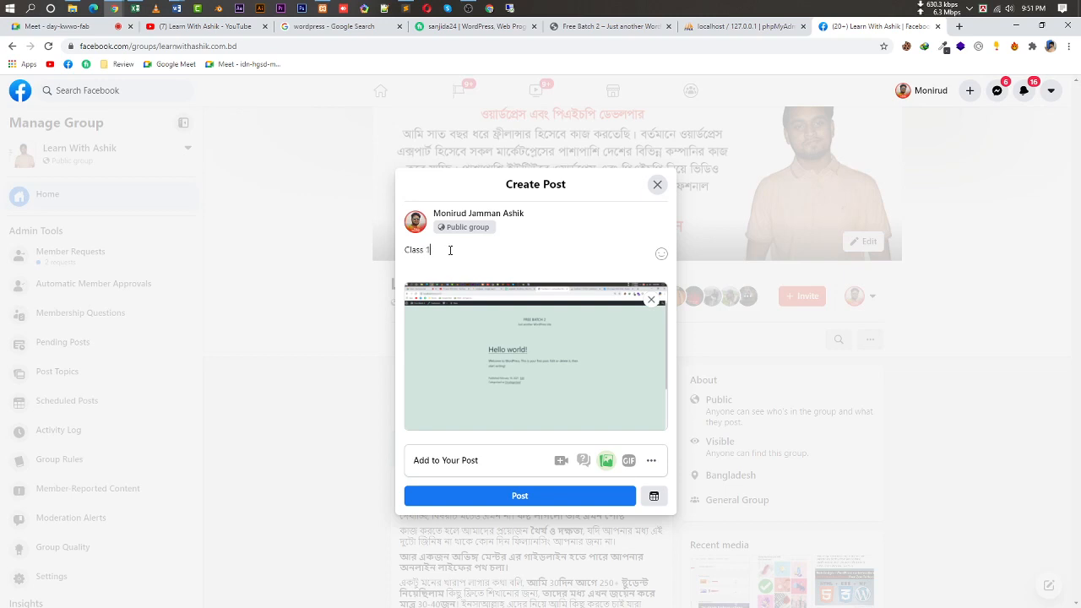
{"action": "type", "text": "pre"}
{"action": "right_click", "coordinate": [486, 250]}
{"action": "left_click", "coordinate": [524, 262]}
{"action": "right_click", "coordinate": [445, 250]}
{"action": "left_click", "coordinate": [525, 256]}
Step: Discard the draft and copy the Facebook group's address
{"action": "left_click", "coordinate": [658, 184]}
{"action": "left_click", "coordinate": [130, 46]}
{"action": "left_click", "coordinate": [56, 26]}
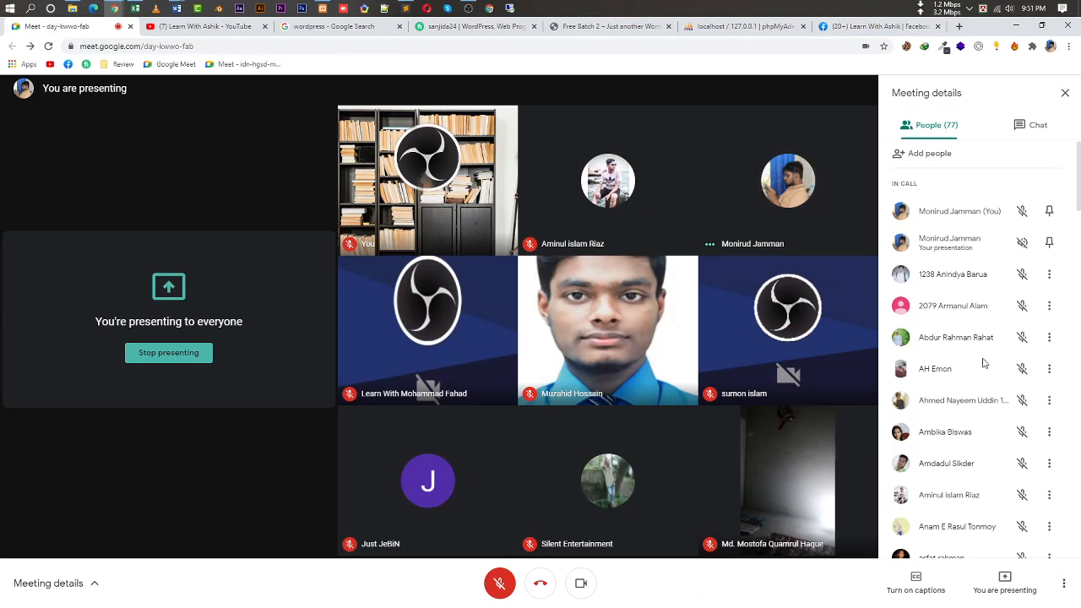
Step: Post the Facebook group link in the Meet chat
{"action": "left_click", "coordinate": [1032, 124]}
{"action": "left_click", "coordinate": [965, 539]}
{"action": "type", "text": "https://www.facebook.com/groups/learnwithashik.com.bd"}
{"action": "key", "text": "Return"}
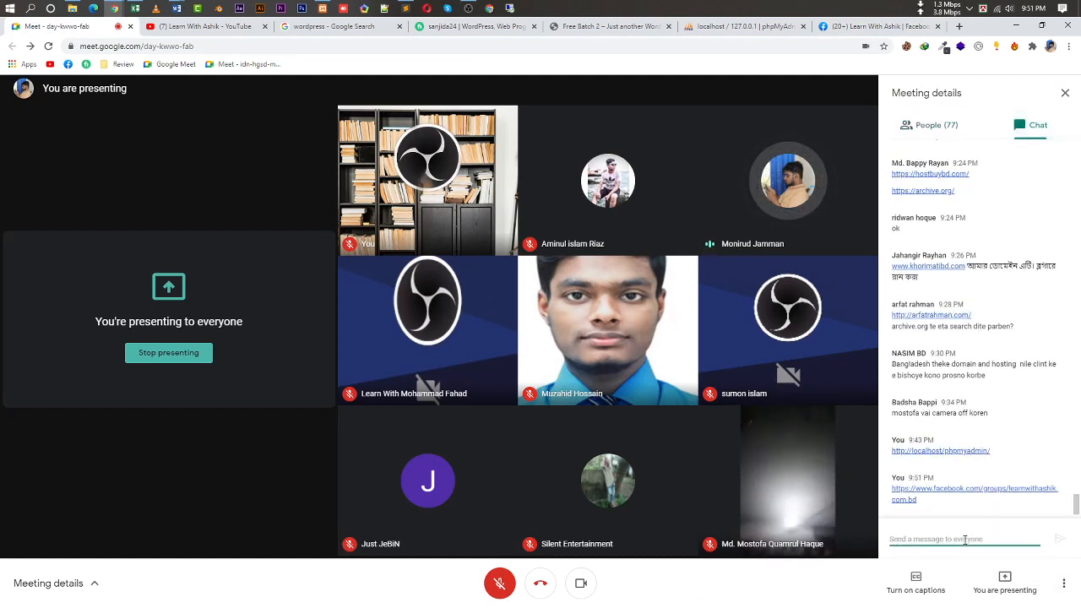
{"action": "left_click_drag", "start_coordinate": [999, 455], "coordinate": [923, 452]}
{"action": "left_click", "coordinate": [1019, 437]}
{"action": "left_click", "coordinate": [936, 539]}
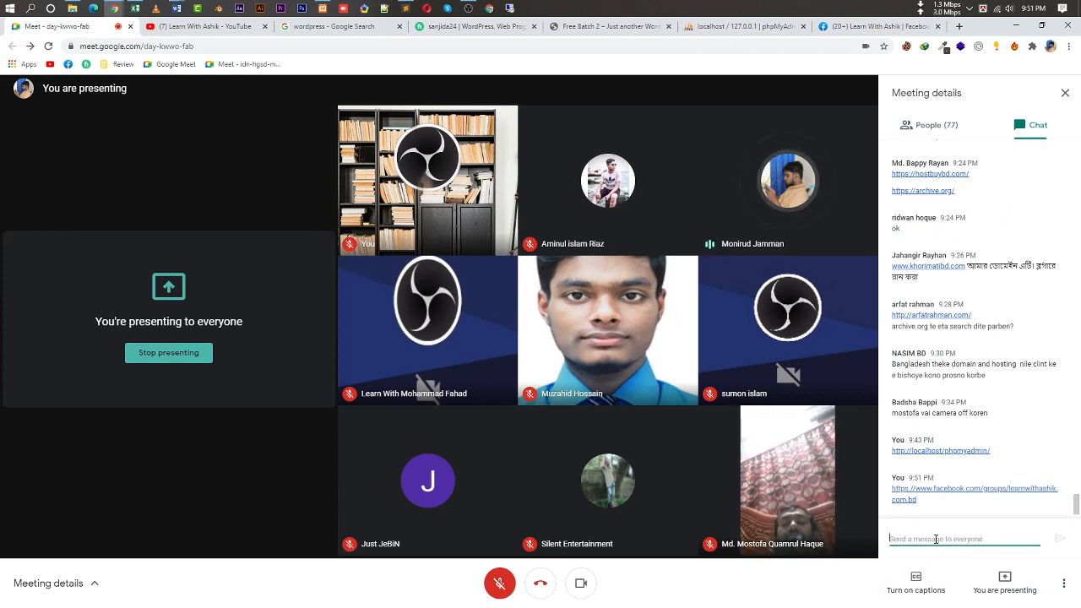
{"action": "left_click", "coordinate": [625, 27]}
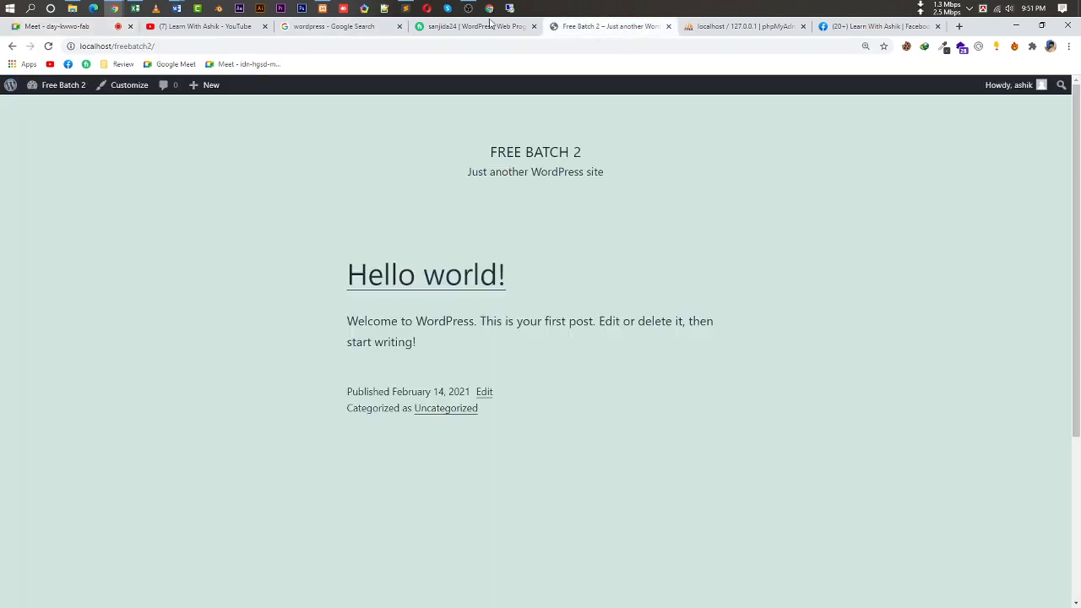
{"action": "left_click", "coordinate": [127, 46]}
{"action": "key", "text": "ctrl+c"}
{"action": "left_click", "coordinate": [51, 26]}
{"action": "key", "text": "ctrl+v"}
{"action": "type", "text": "adm"}
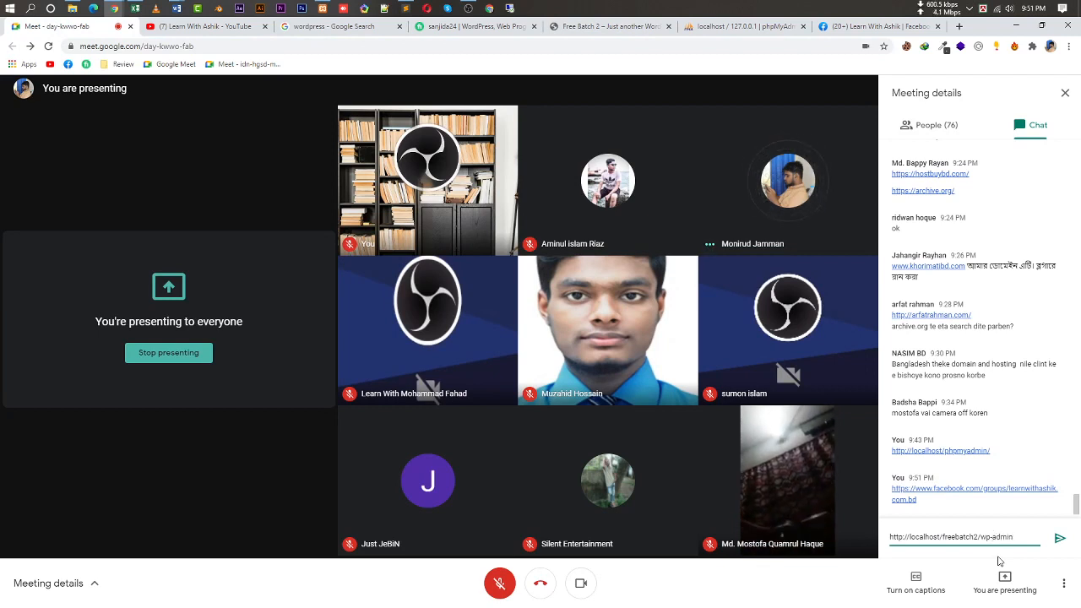
{"action": "key", "text": "Return"}
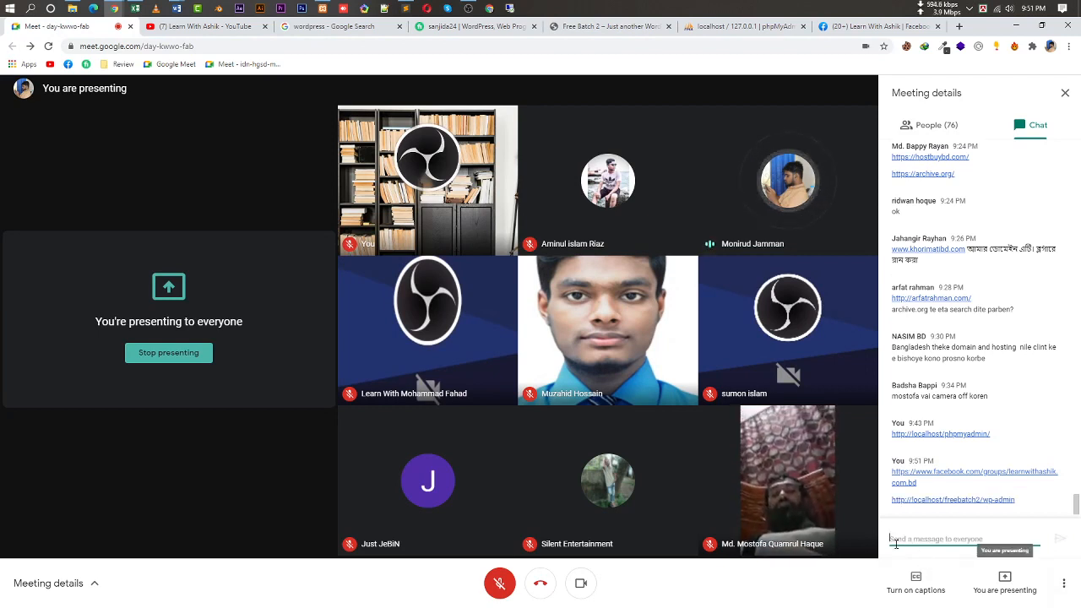